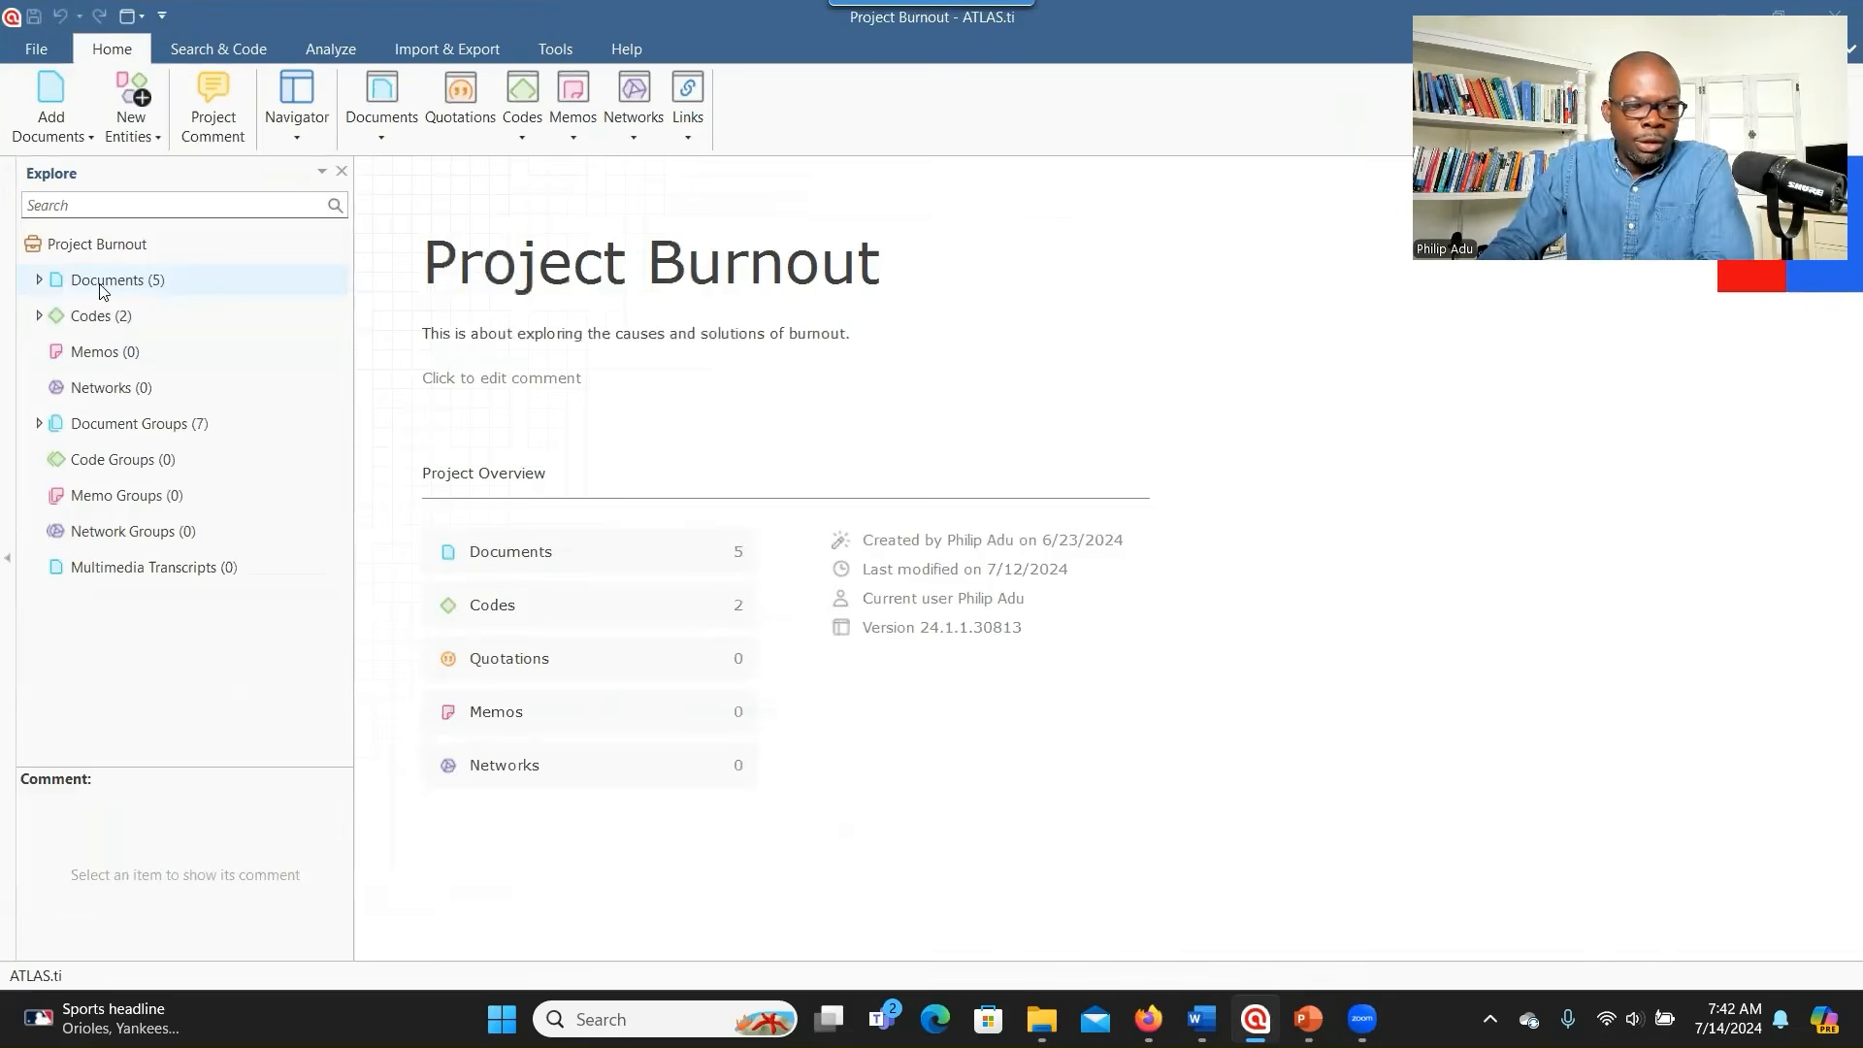
# - Expand Documents (5) and Codes (2) in Explore to reveal the codes (RQ1) Burnout cuases and (RQ2)
pyautogui.click(38, 281)
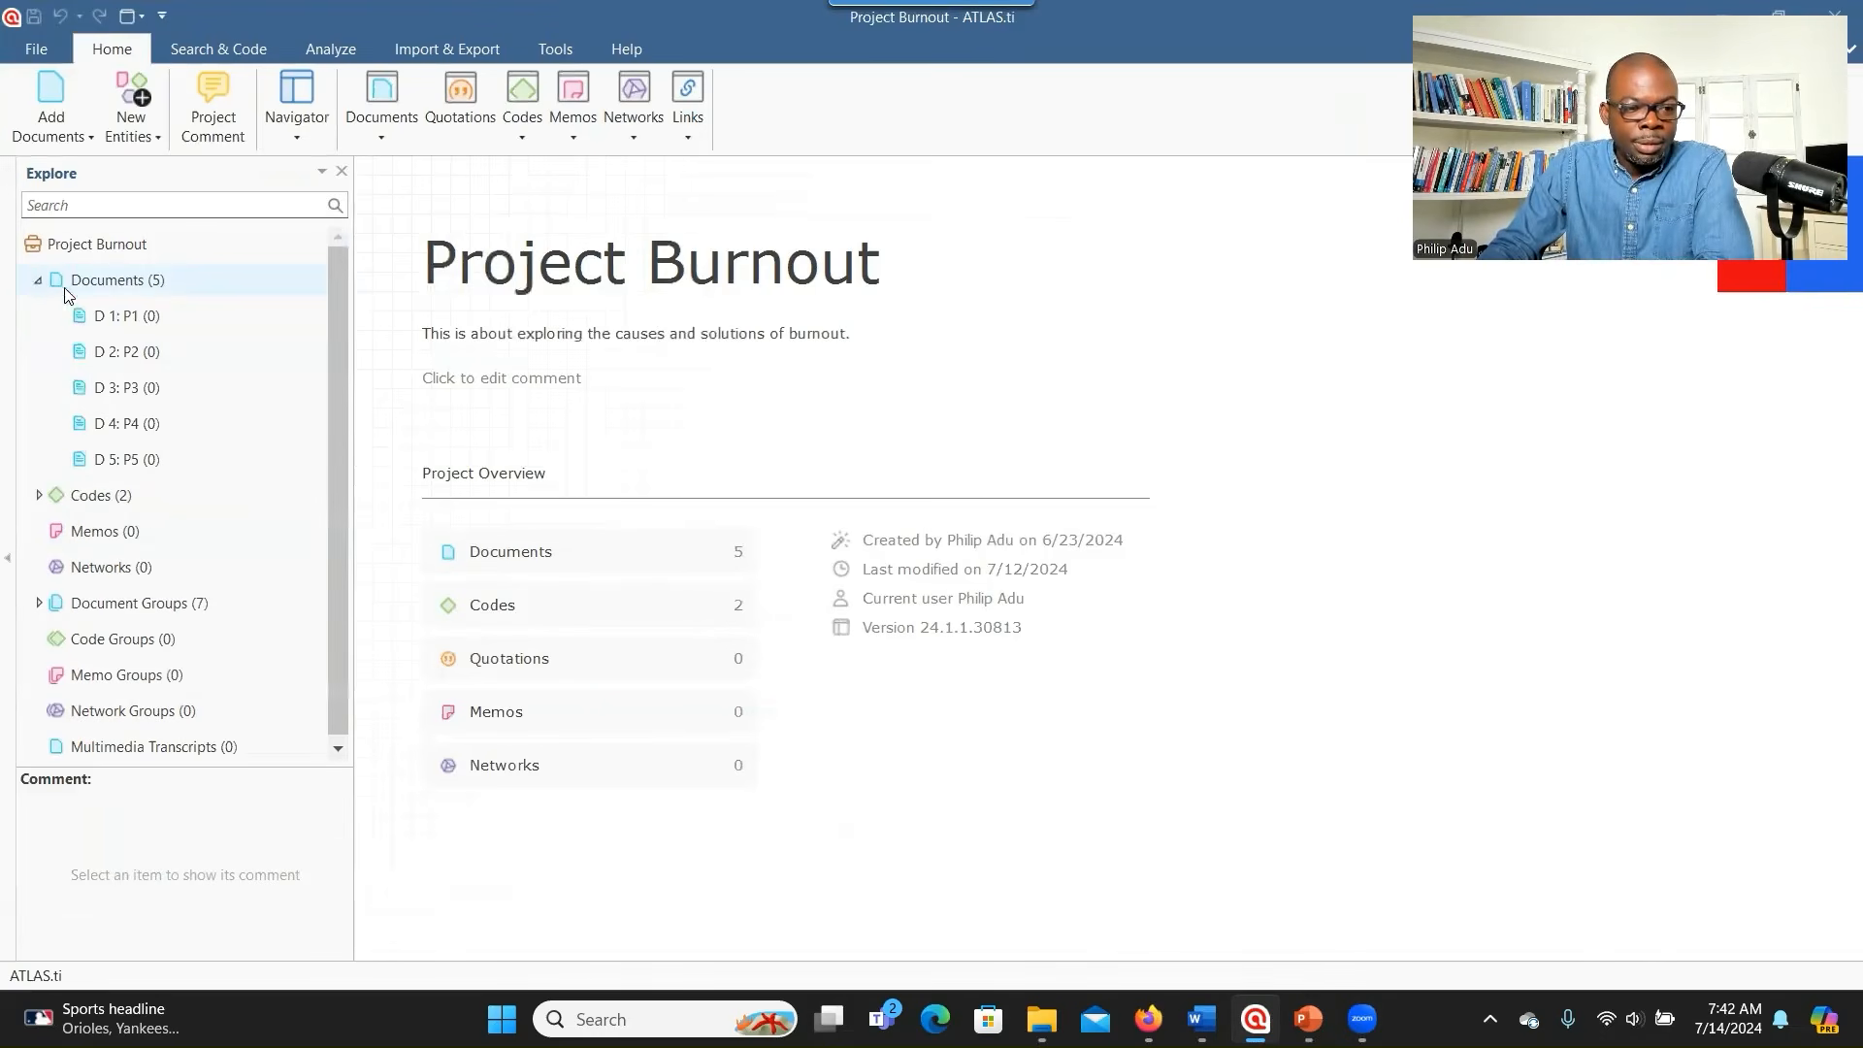
pyautogui.click(38, 280)
pyautogui.click(38, 281)
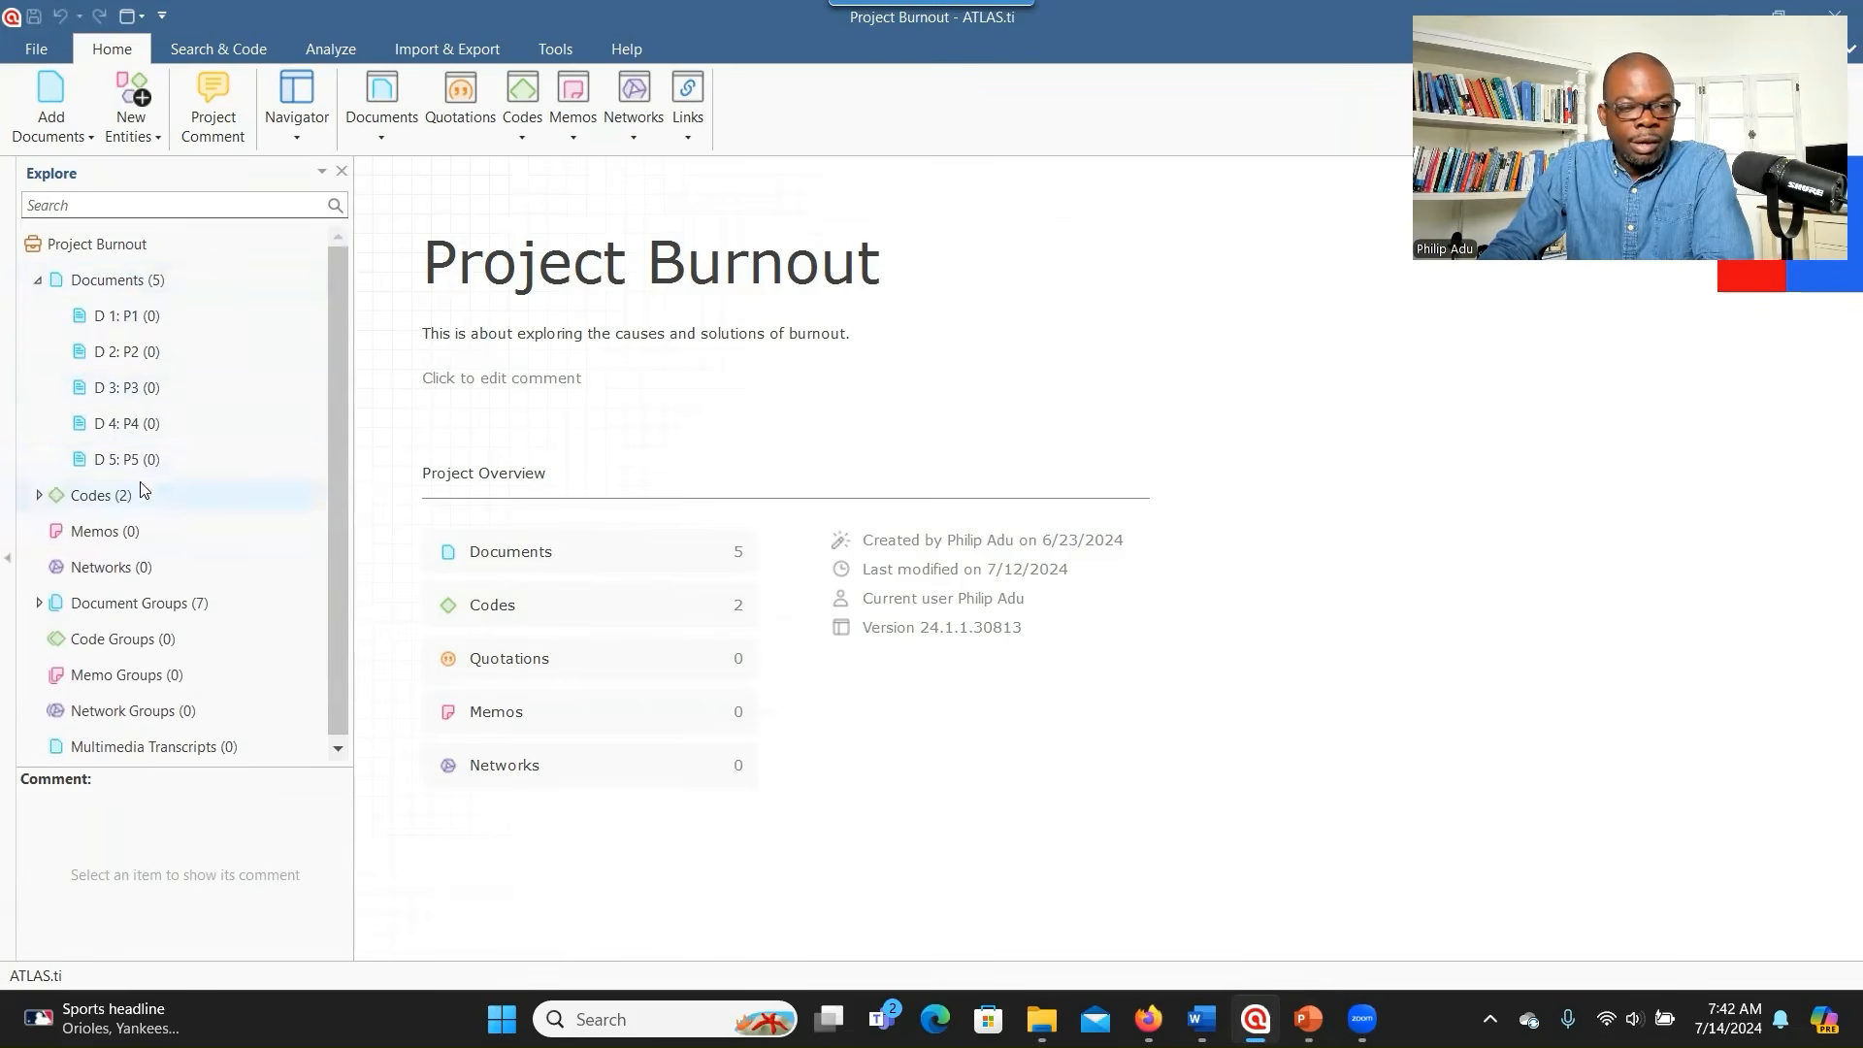
pyautogui.click(41, 497)
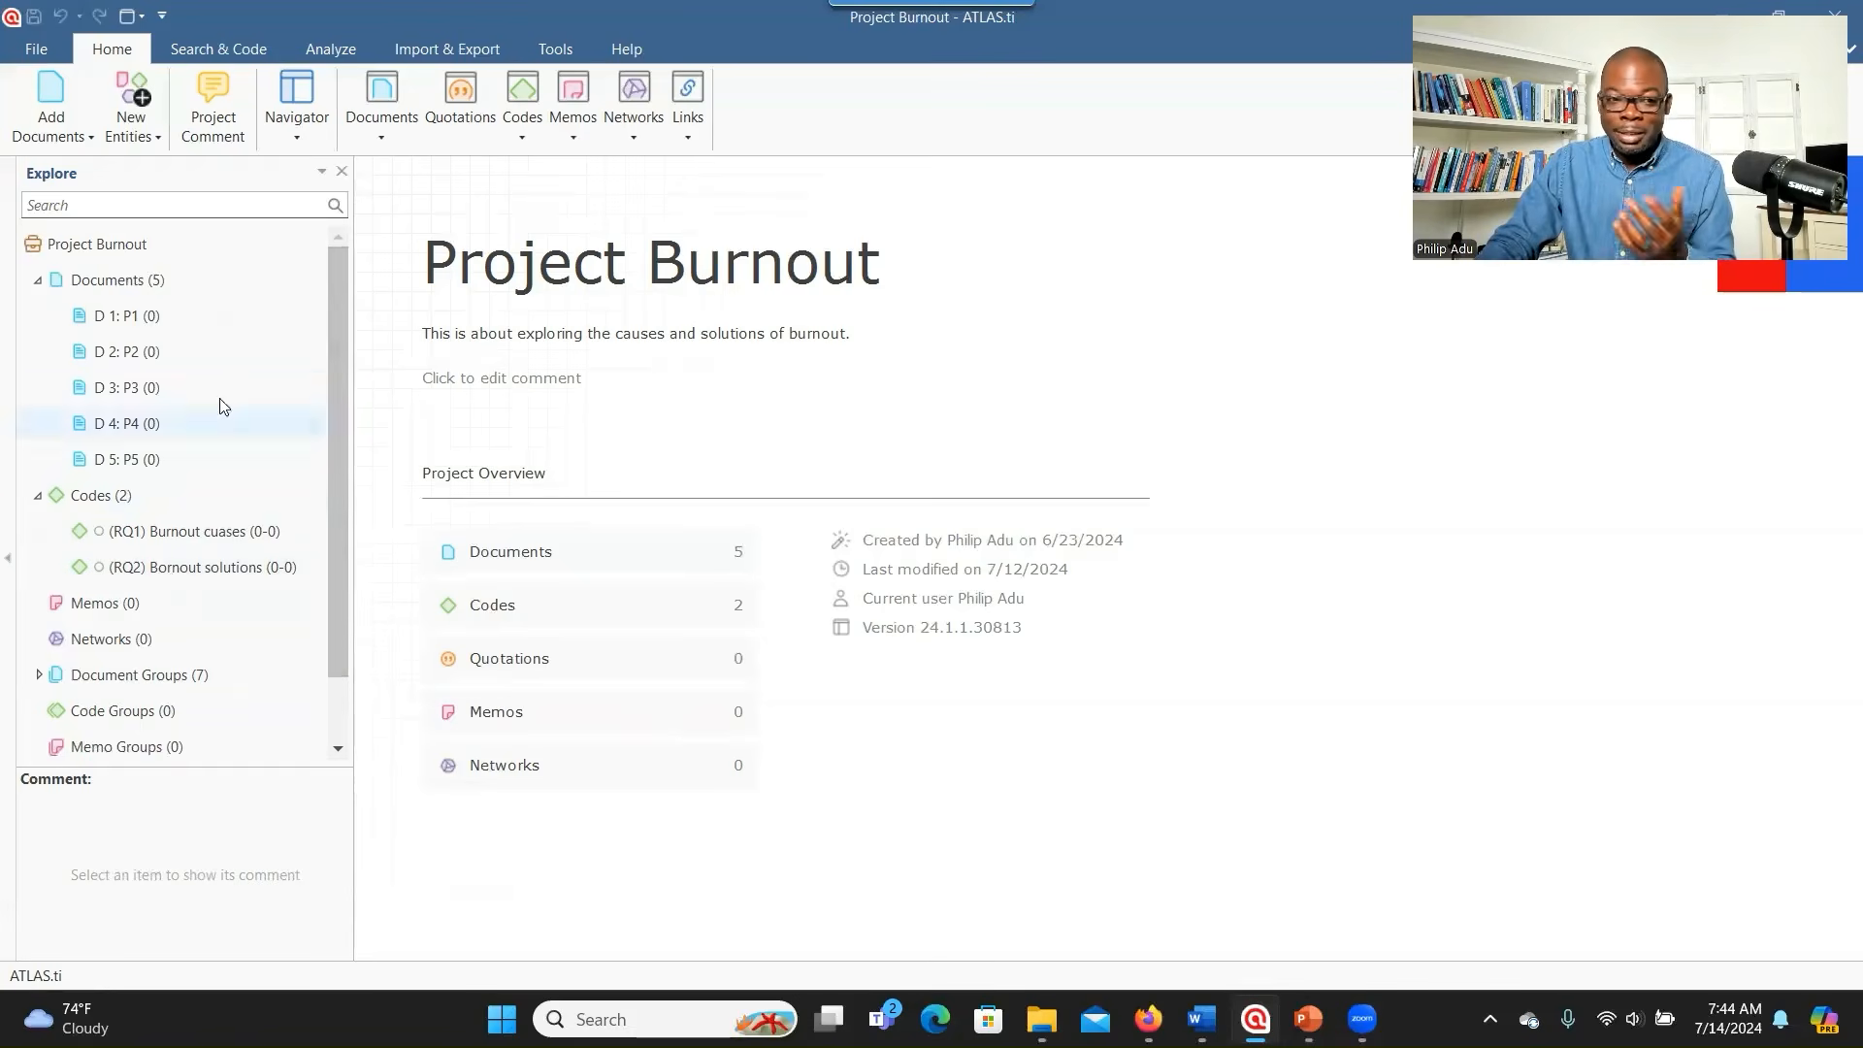
pyautogui.click(35, 279)
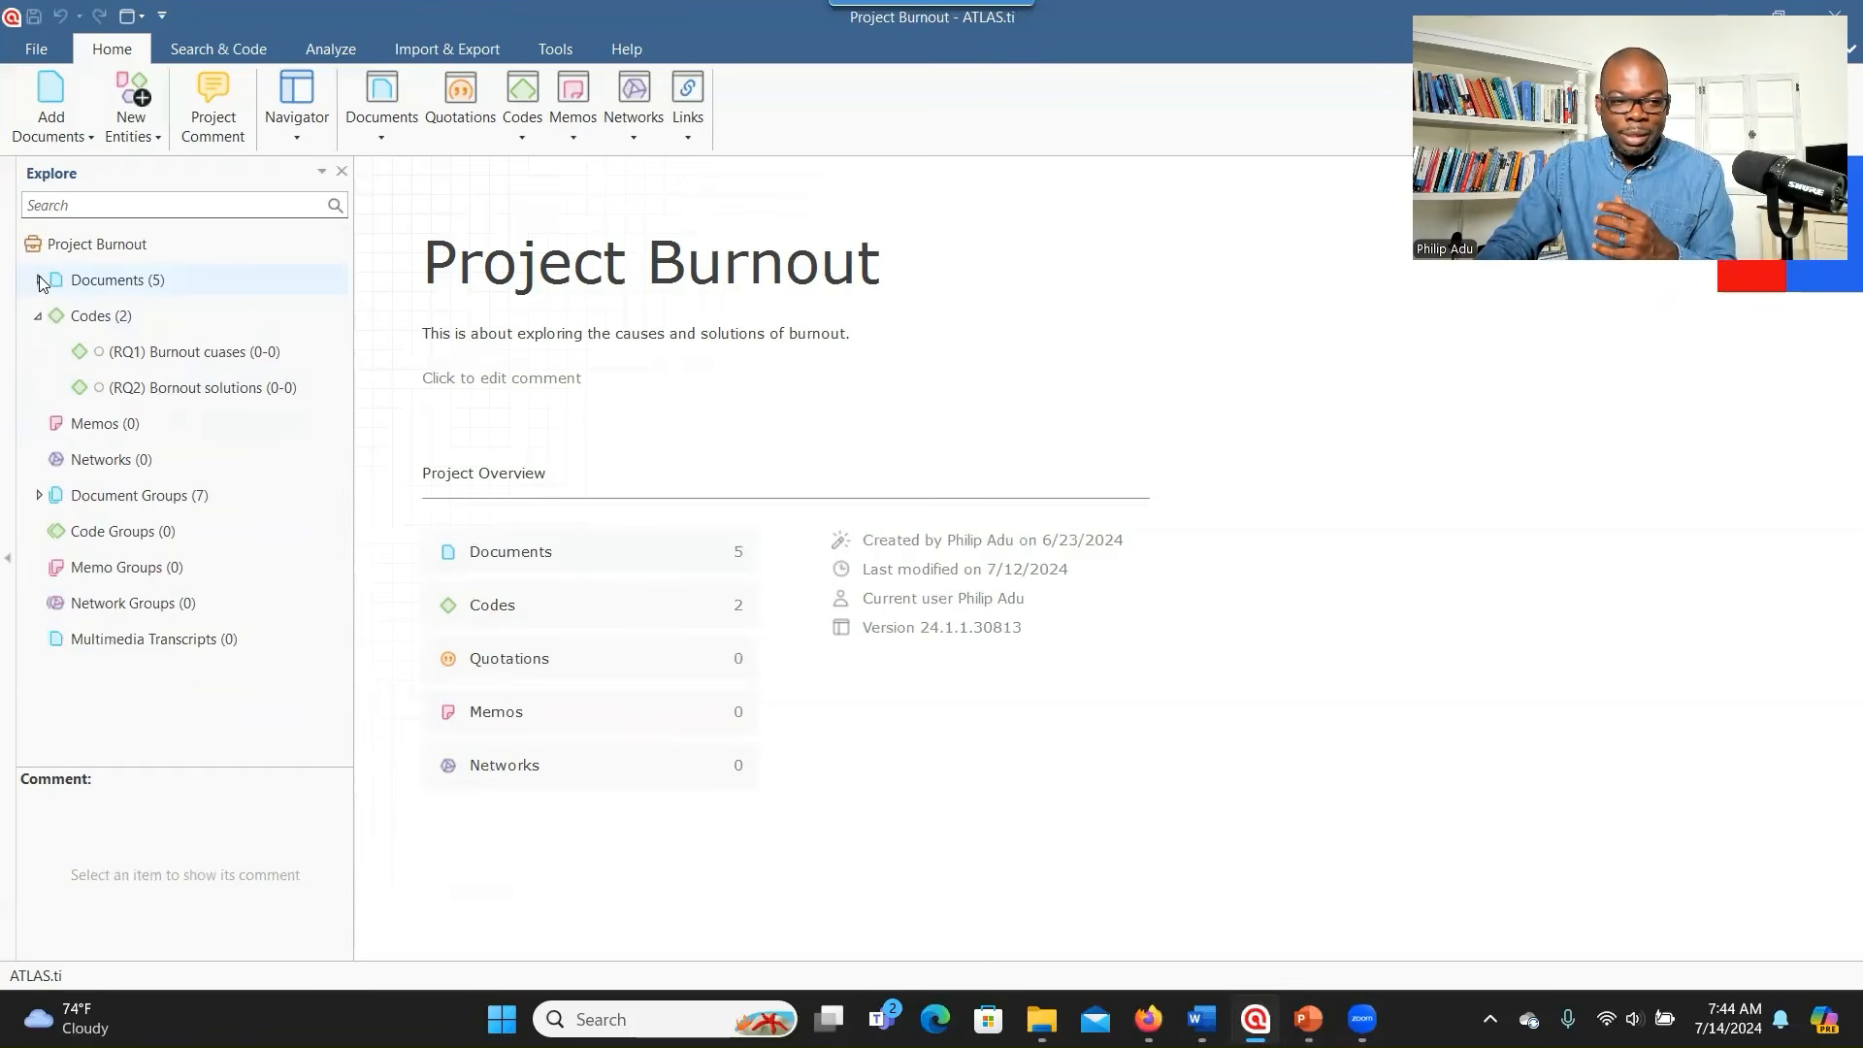
pyautogui.click(37, 279)
# - Open the P1 interview and bring up the Create Codes dialog from the Codes node
pyautogui.doubleClick(110, 320)
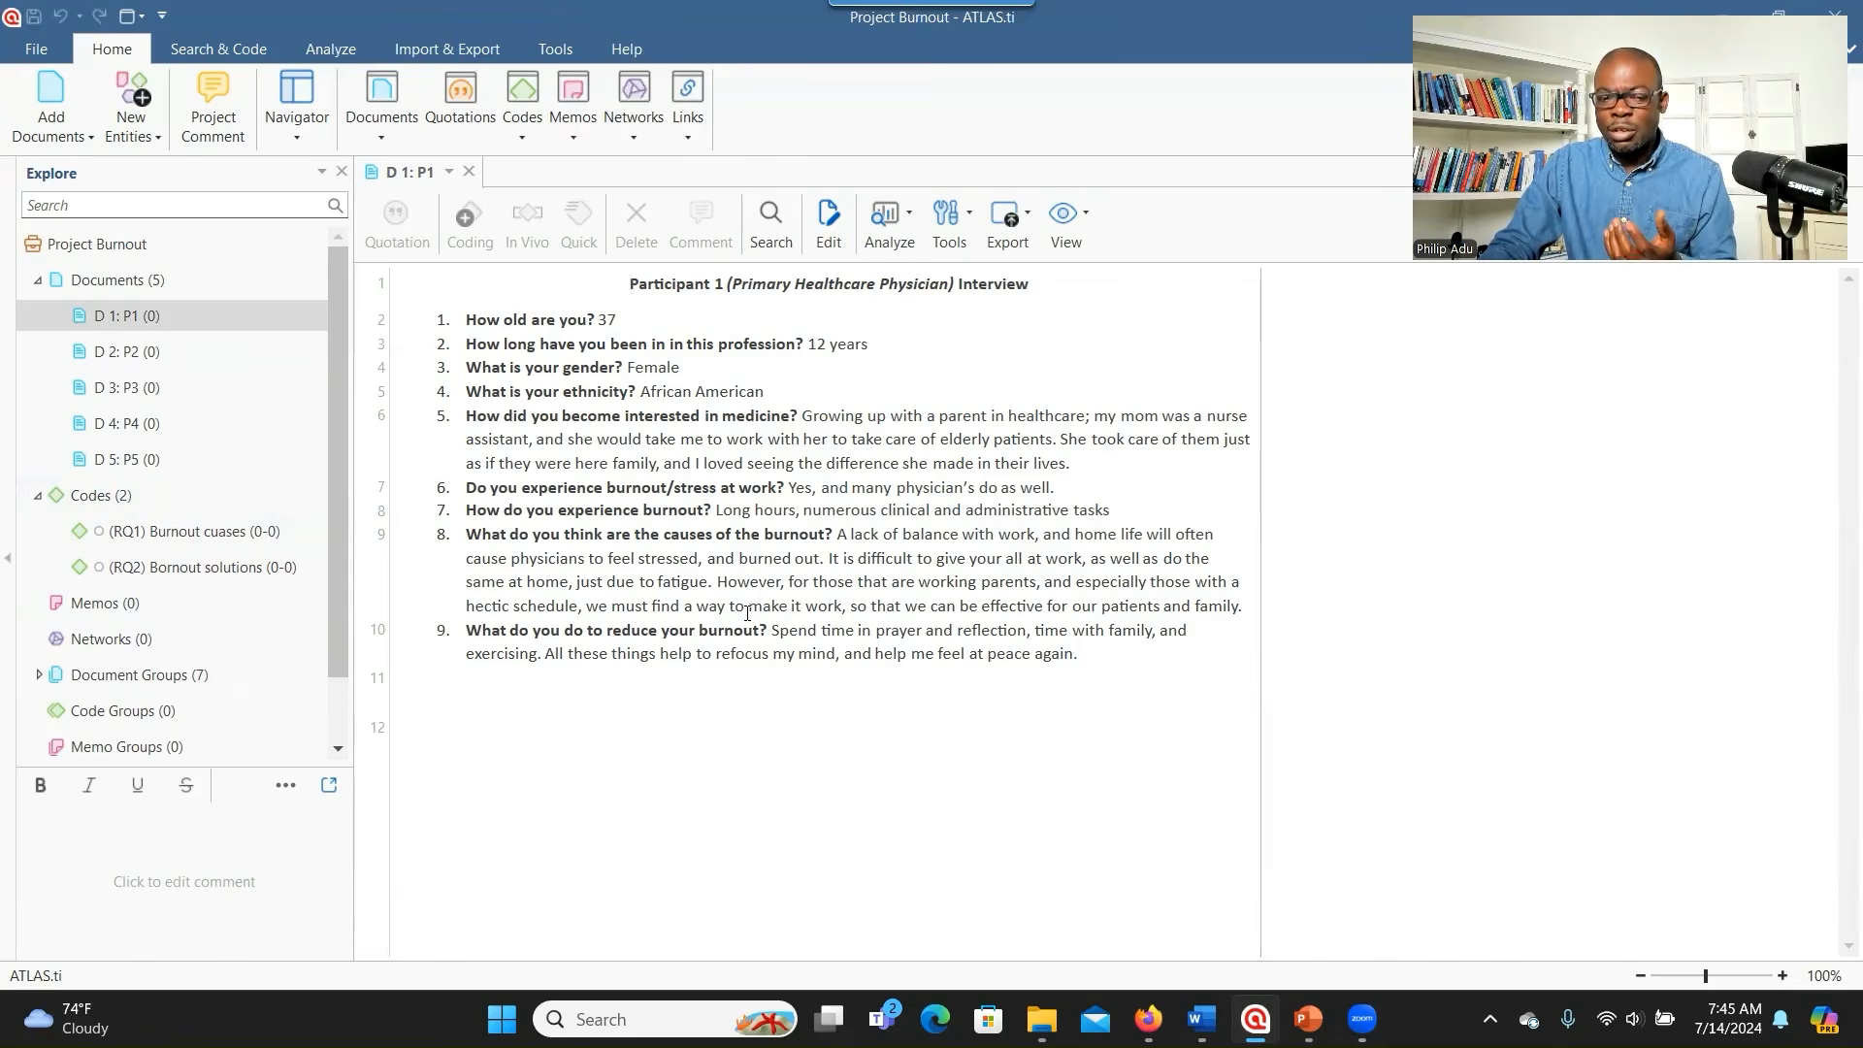
pyautogui.click(116, 501)
pyautogui.rightClick(115, 500)
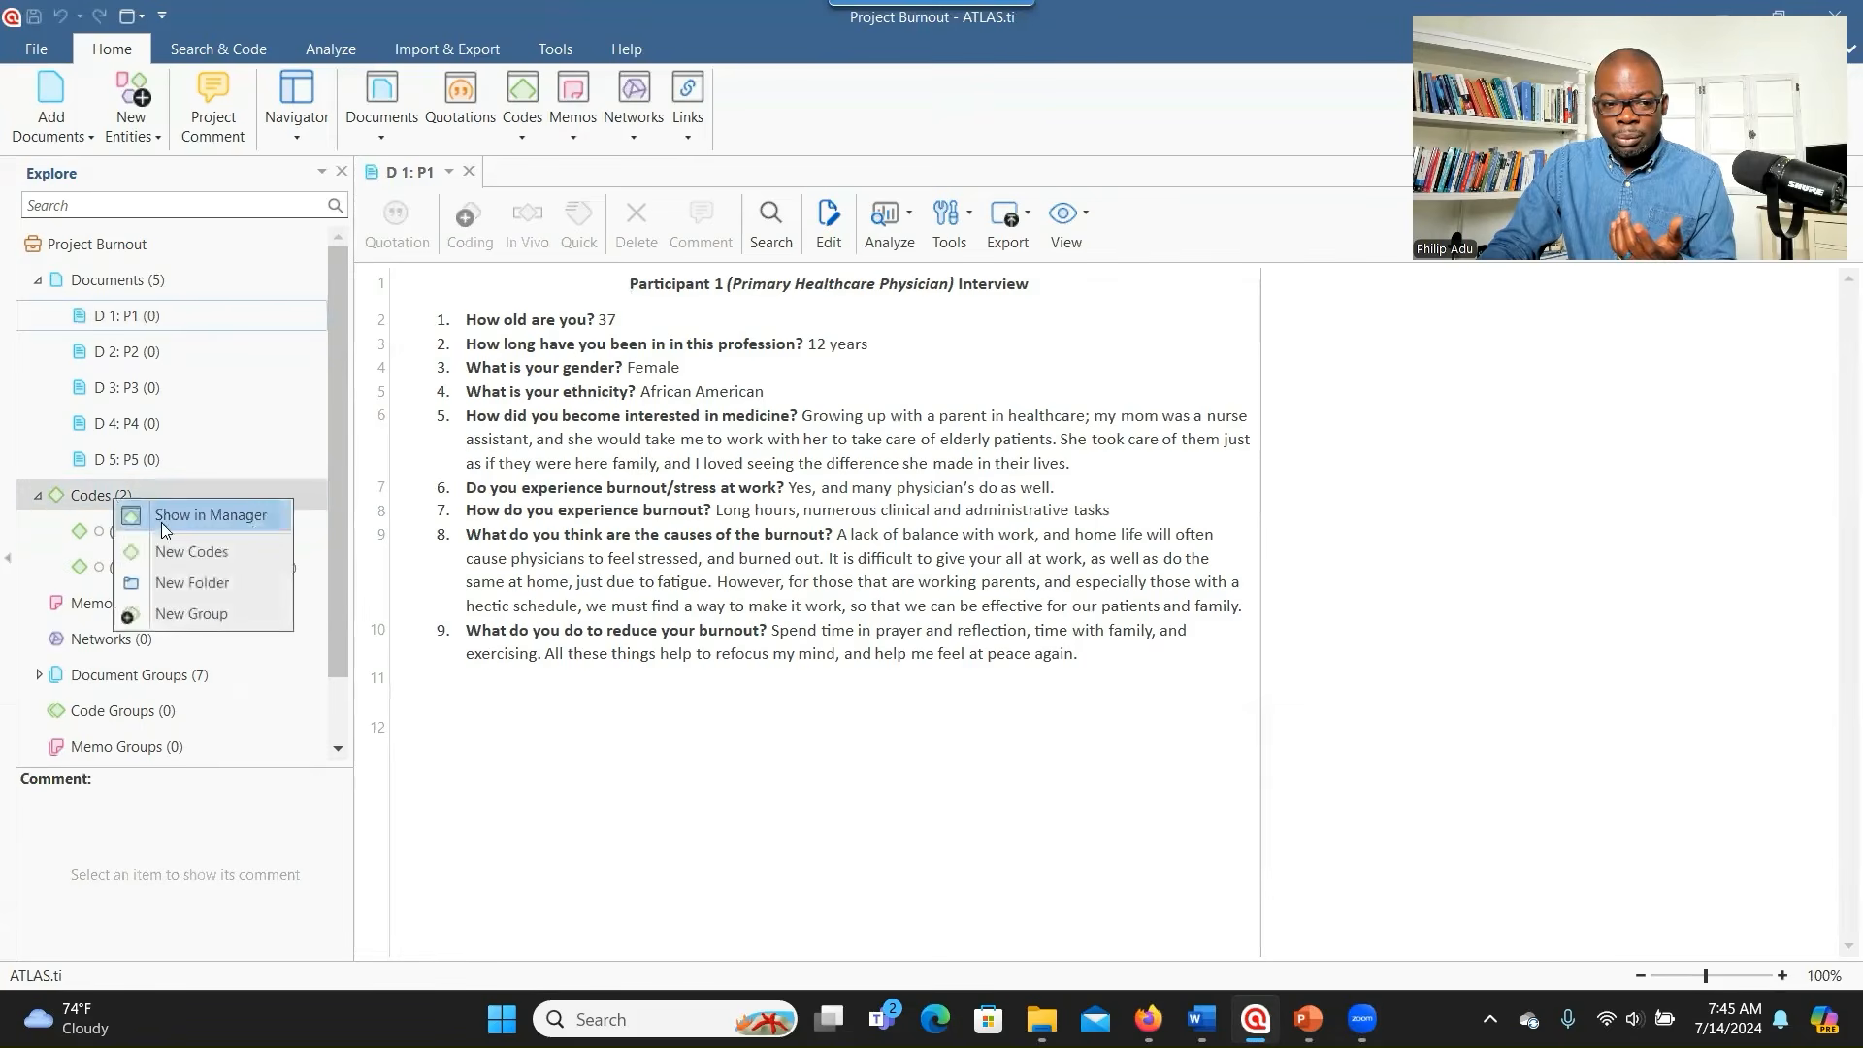
pyautogui.click(171, 549)
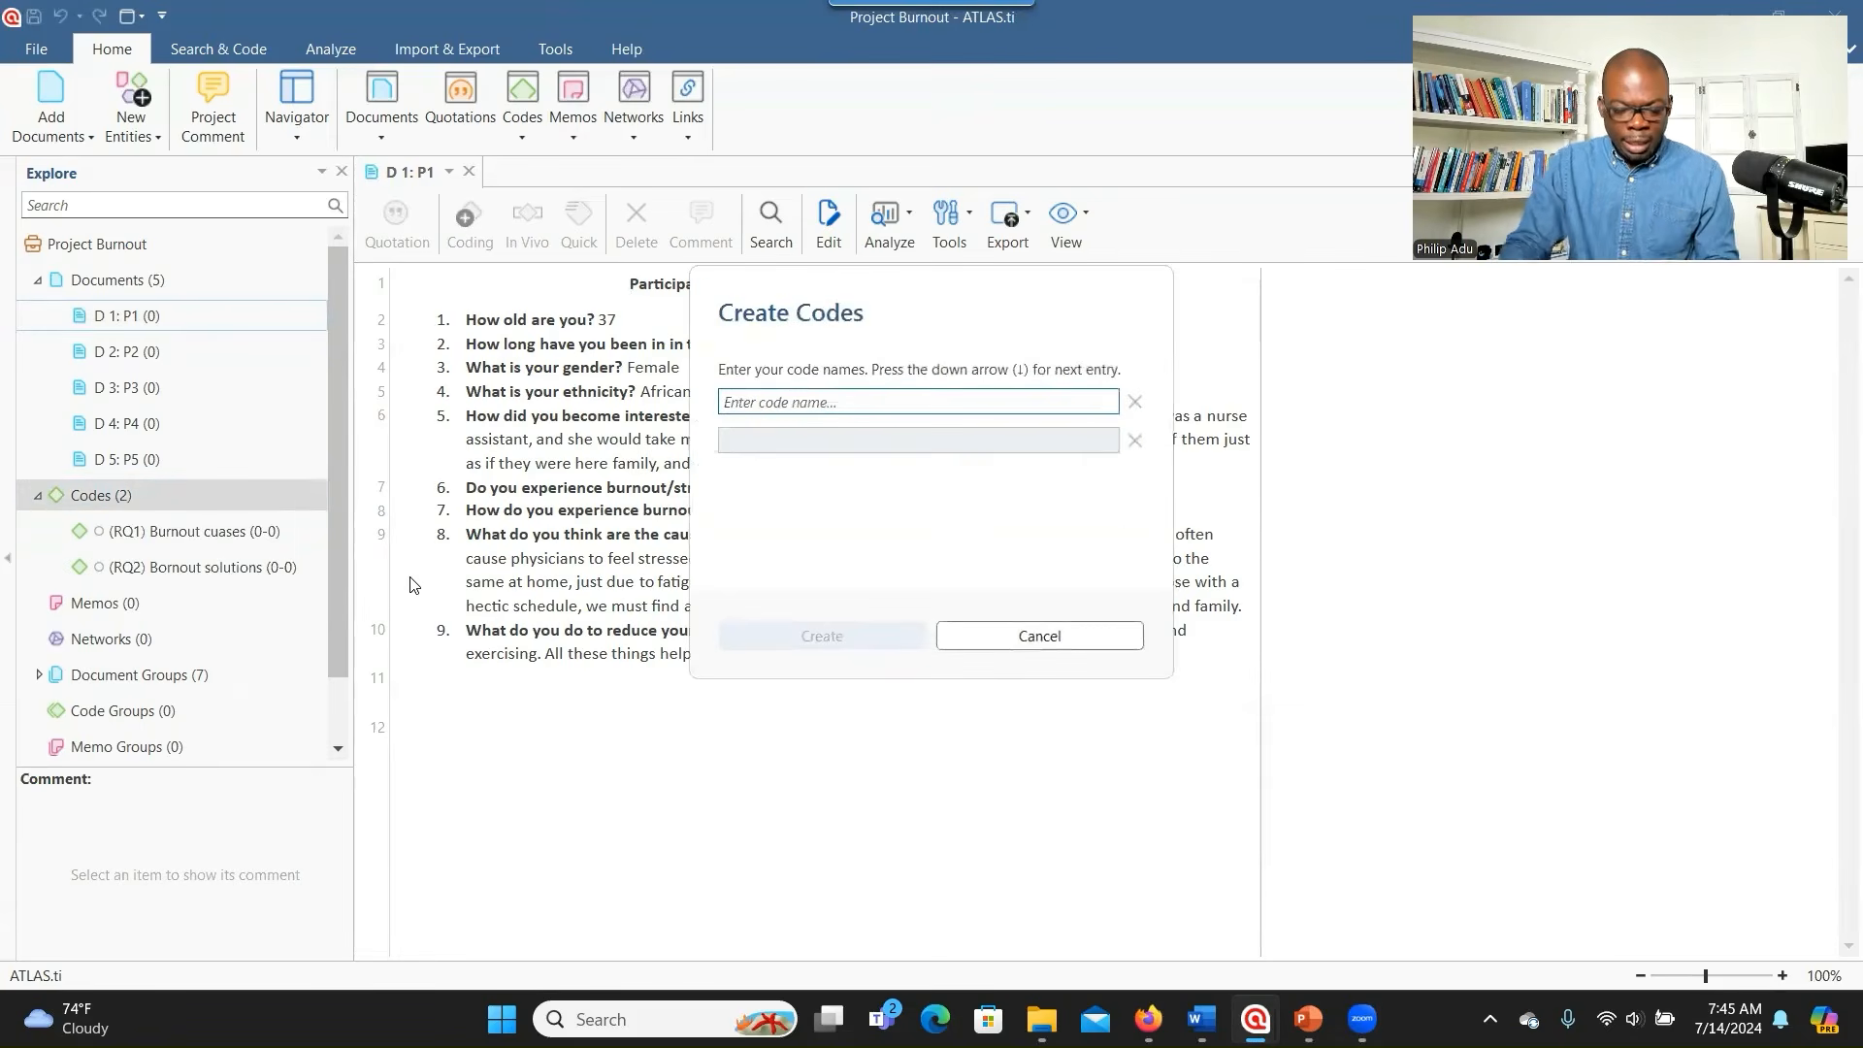
# - Create a new code named 'Other findings'
pyautogui.write('Other f')
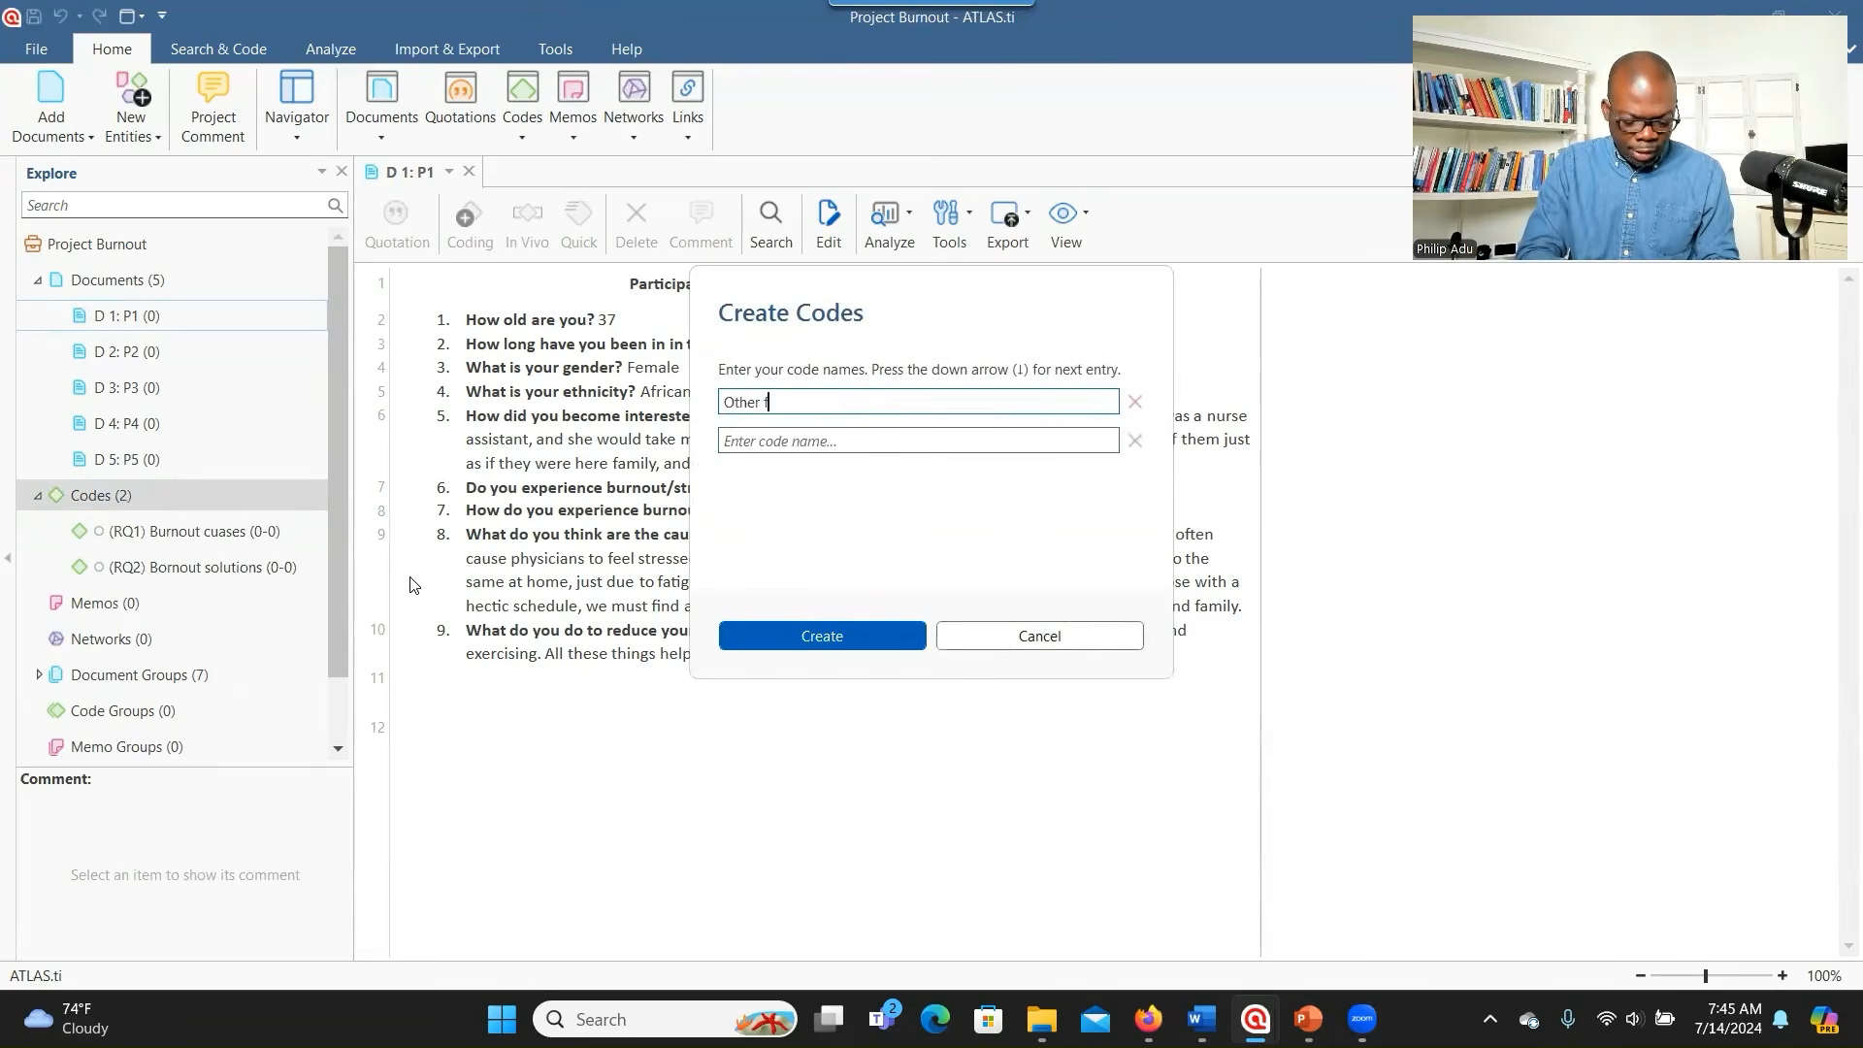
pyautogui.write('indings')
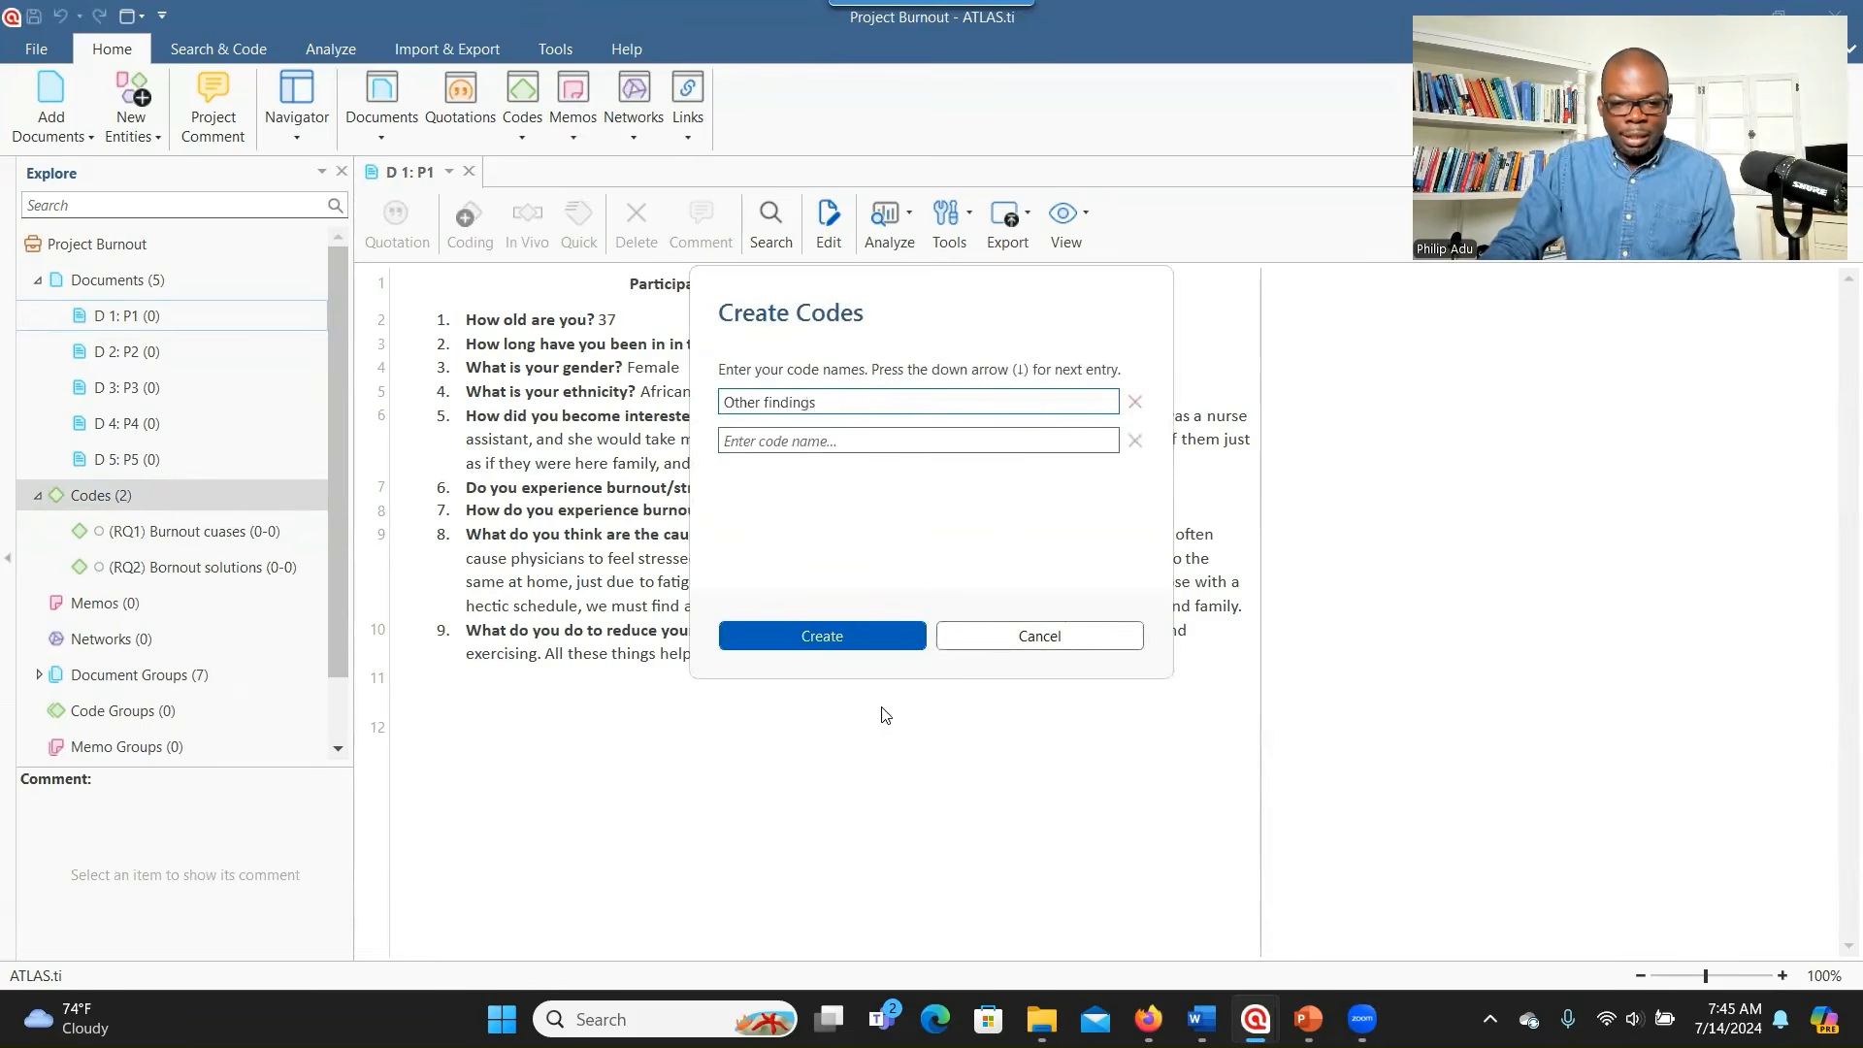
pyautogui.click(843, 640)
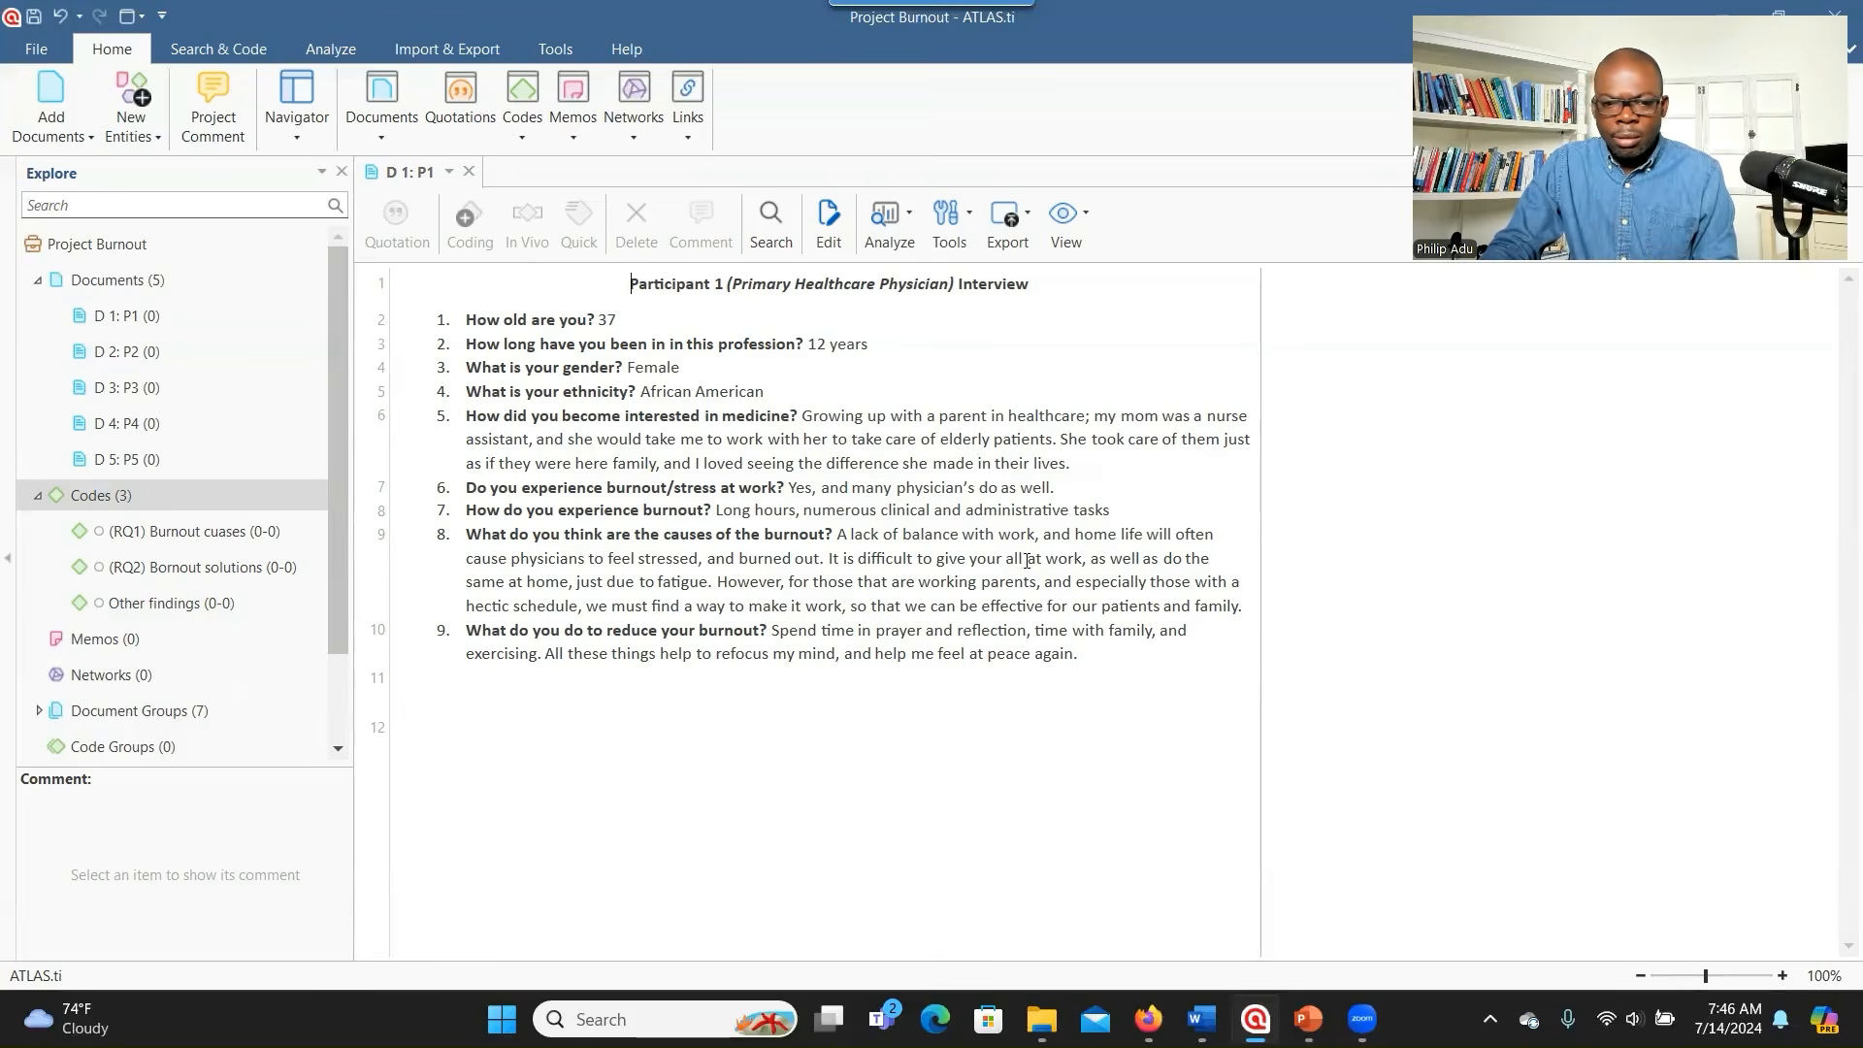
# - Code the phrase 'Long hours' on line 8 of P1 with a new code, Having 'long hours'
pyautogui.moveTo(716, 509); pyautogui.dragTo(797, 512)
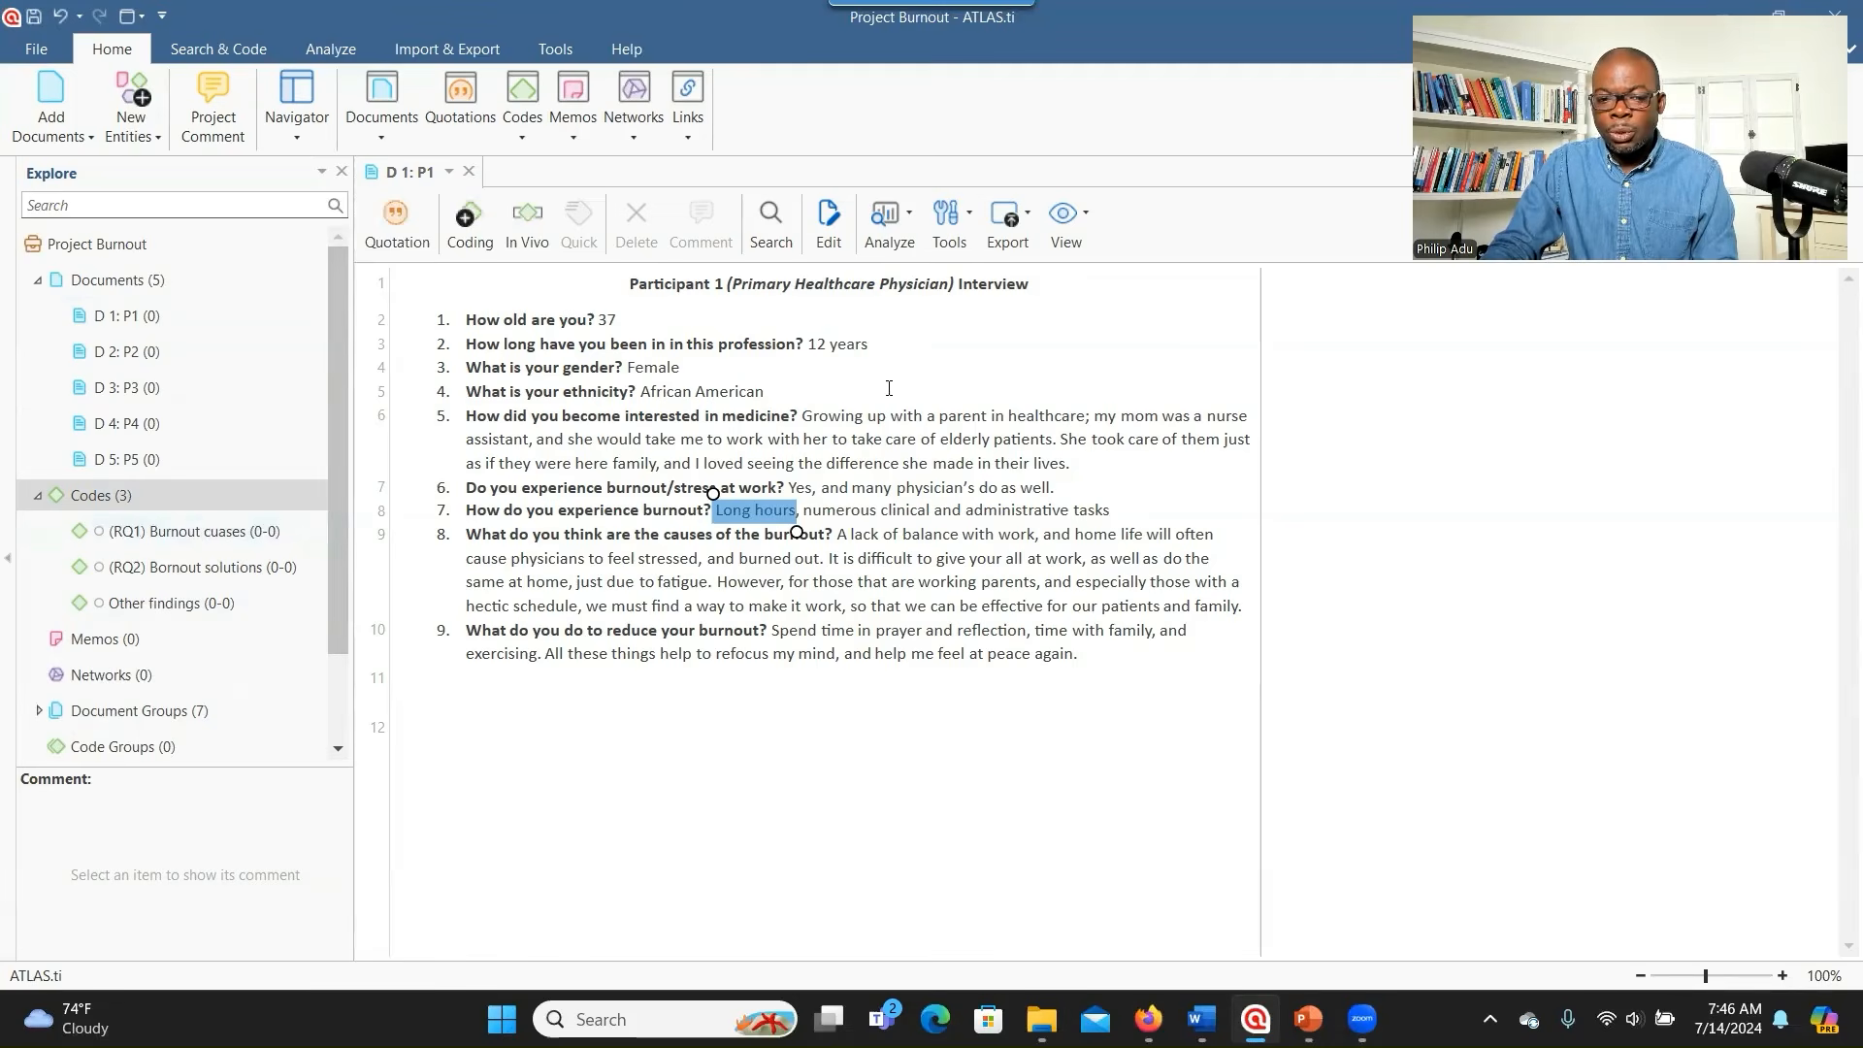
pyautogui.rightClick(739, 515)
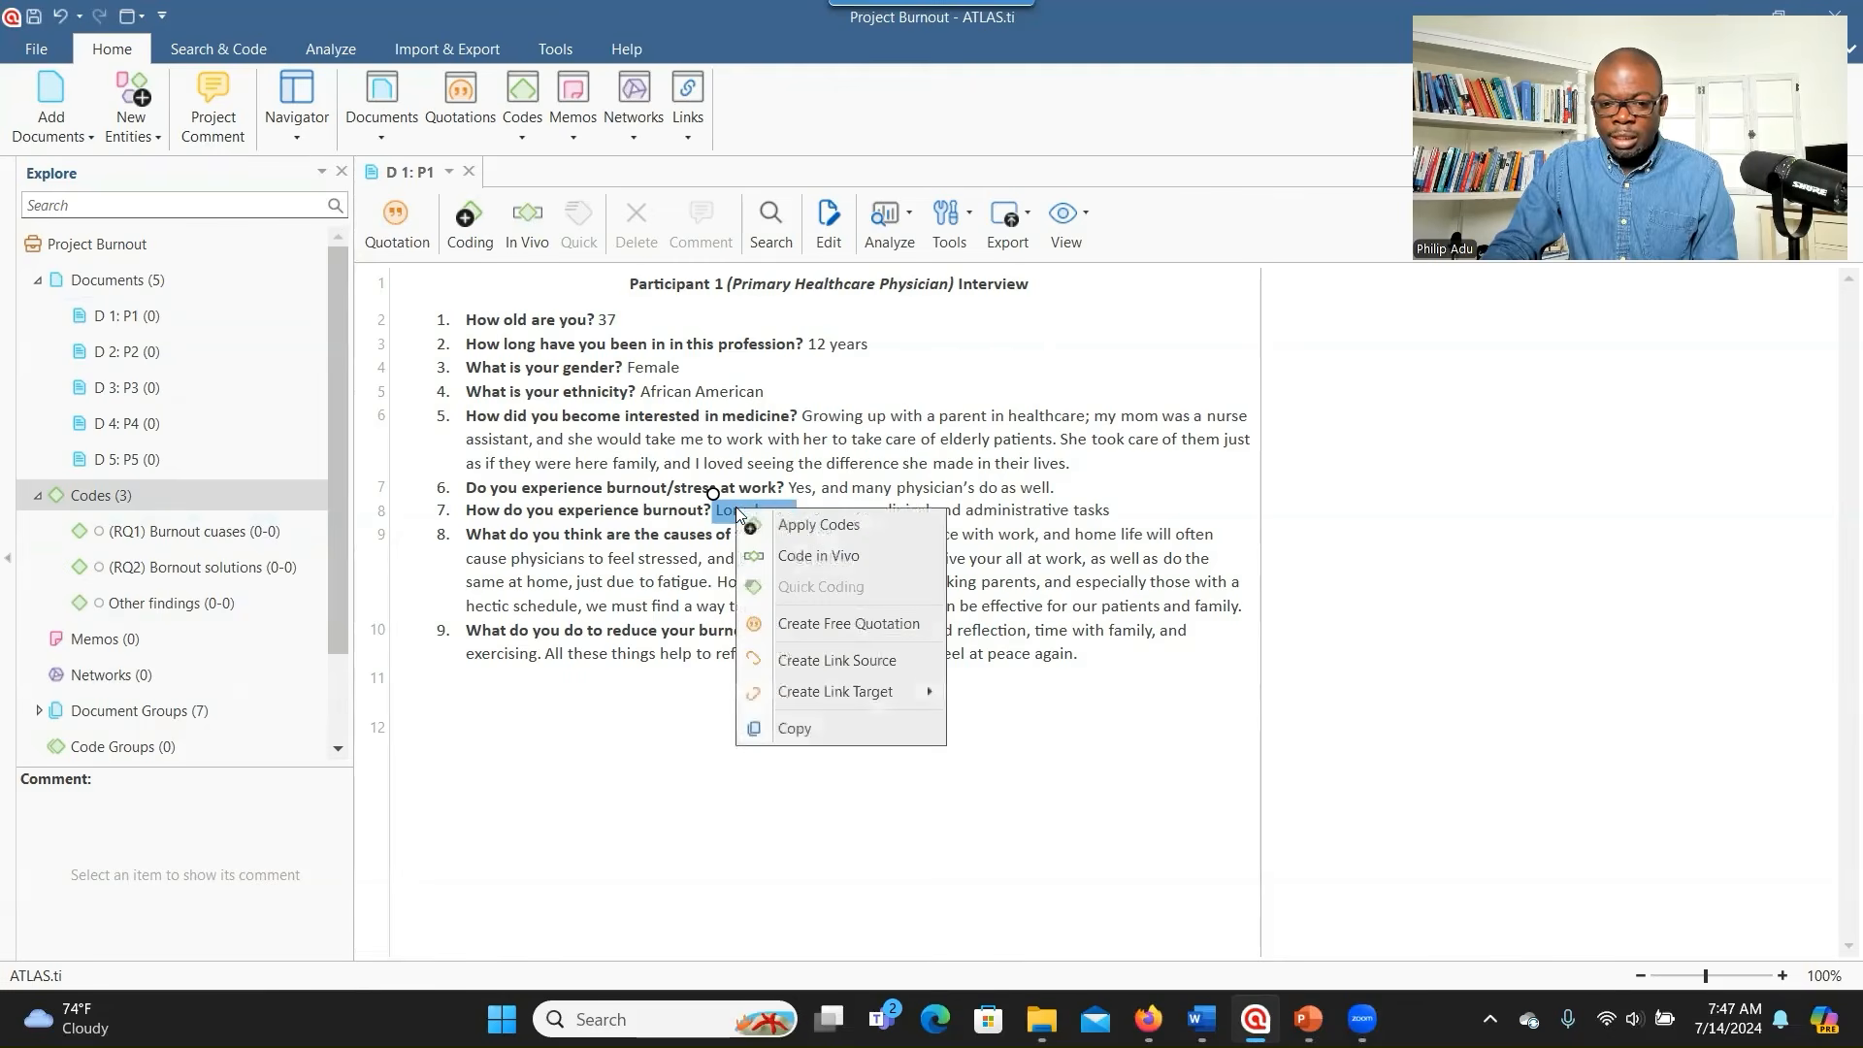
pyautogui.click(806, 525)
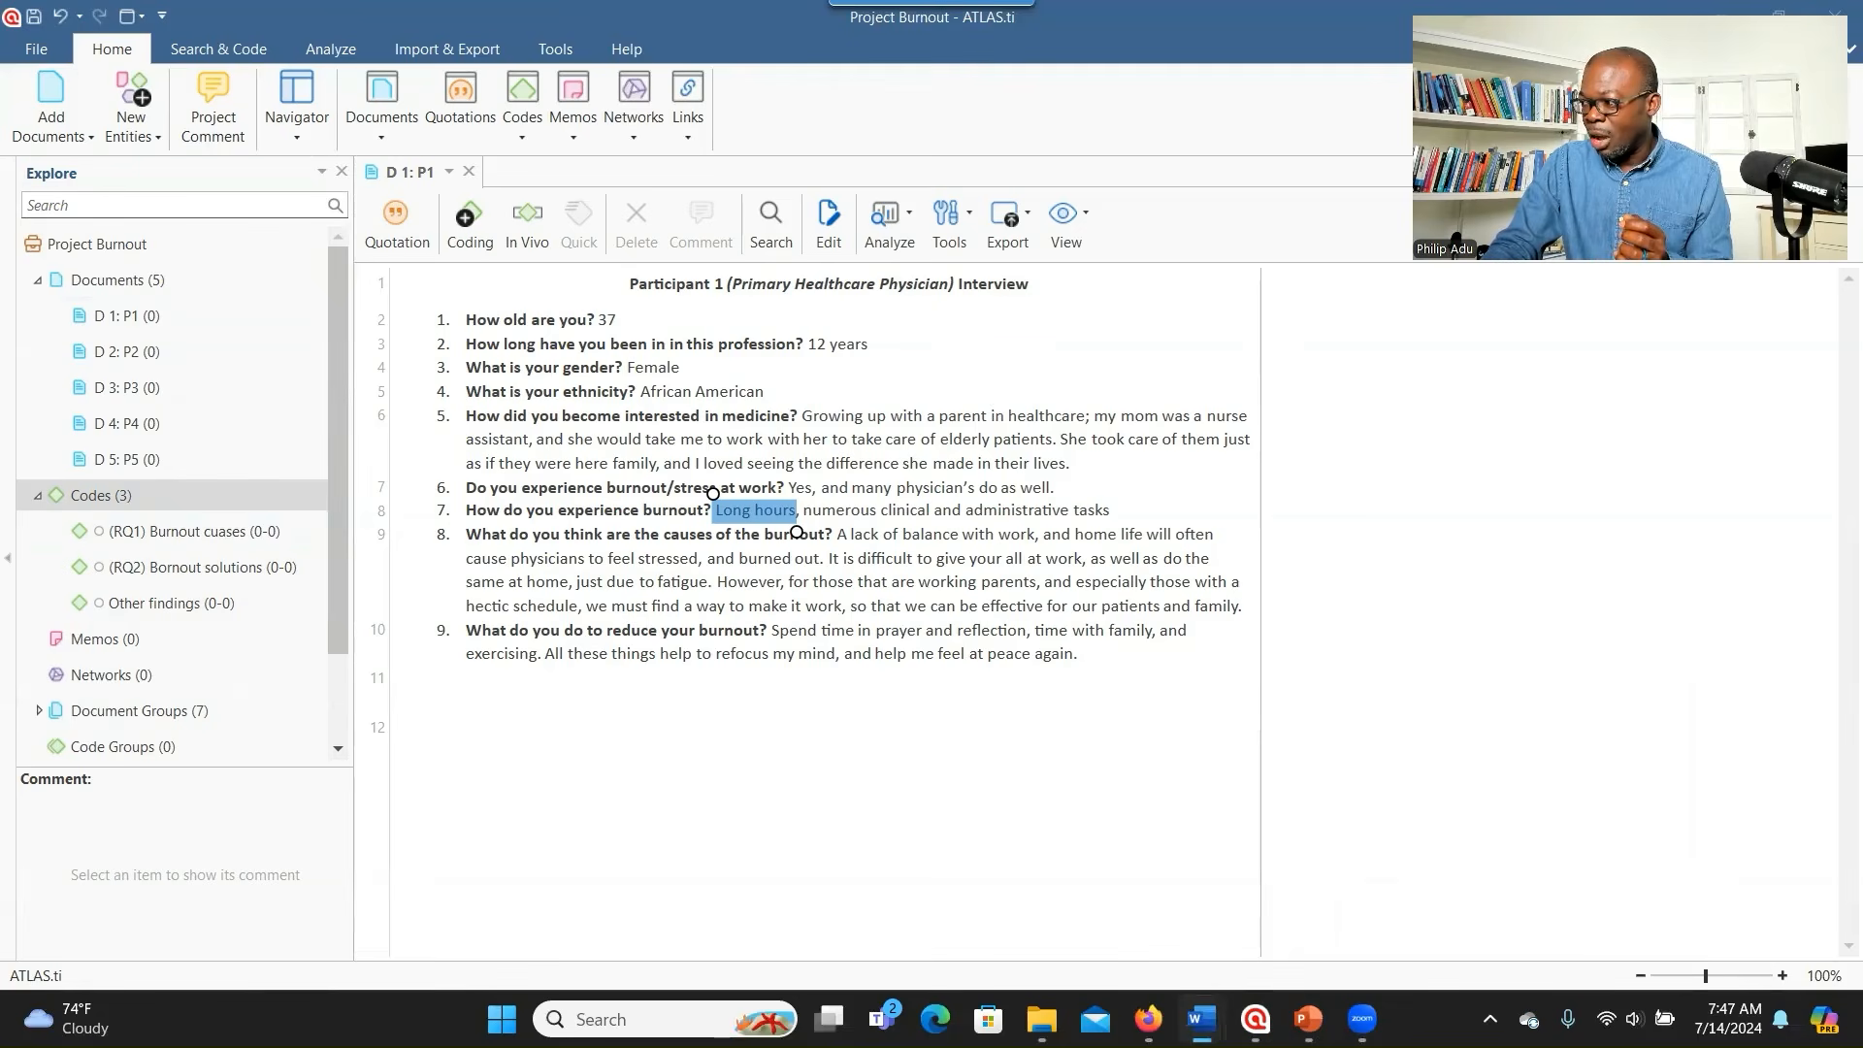
pyautogui.rightClick(762, 513)
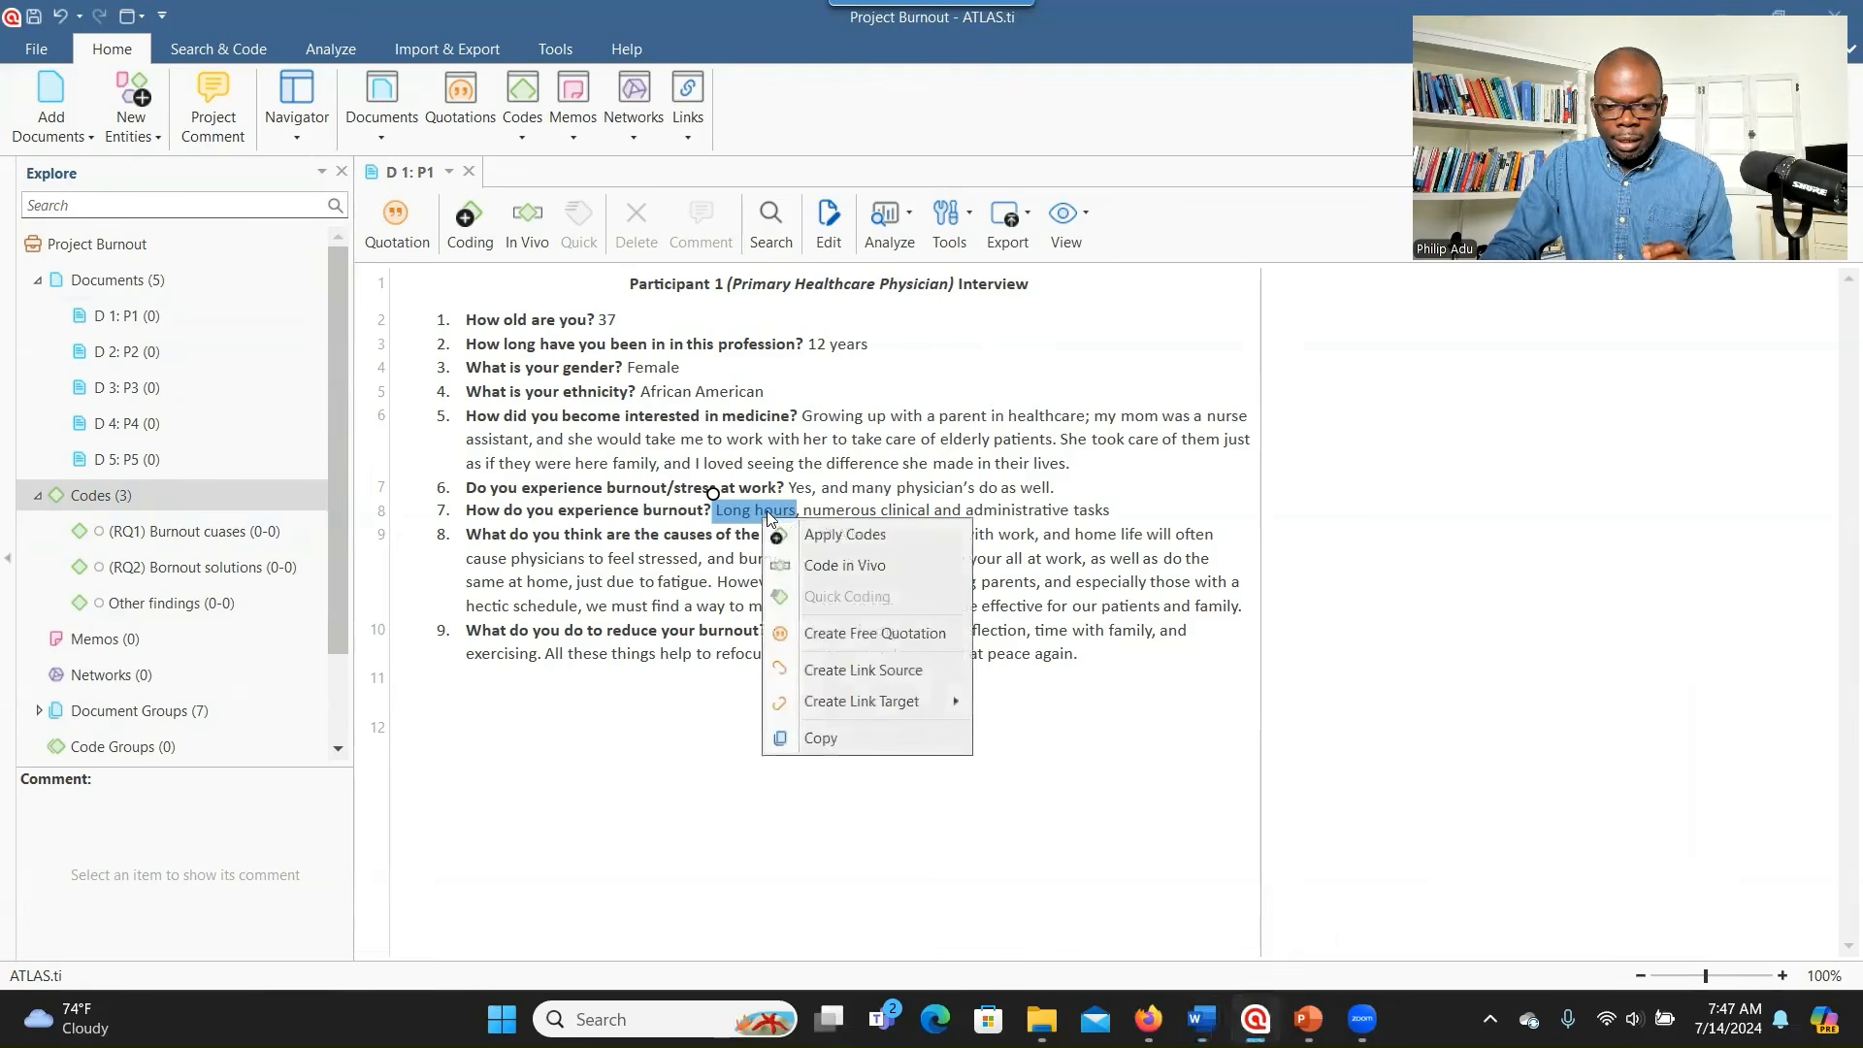
pyautogui.click(808, 527)
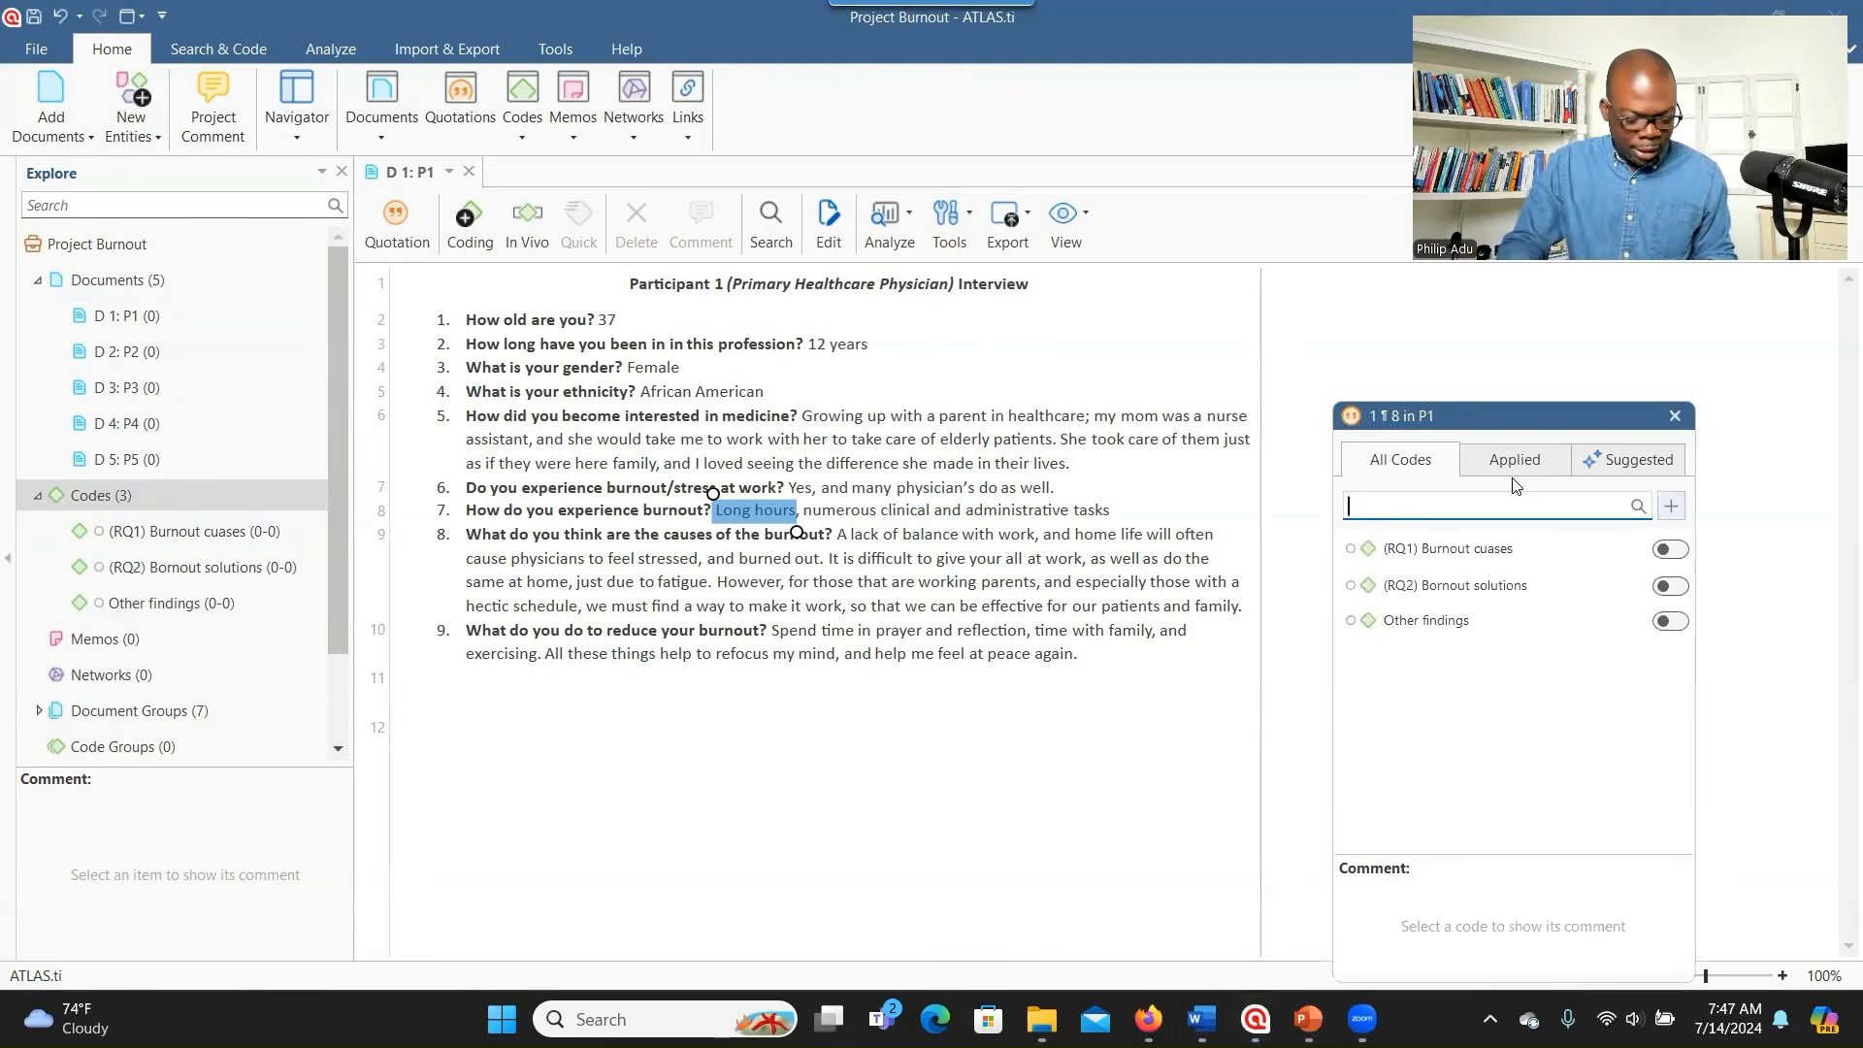
pyautogui.write("Having 'long hours")
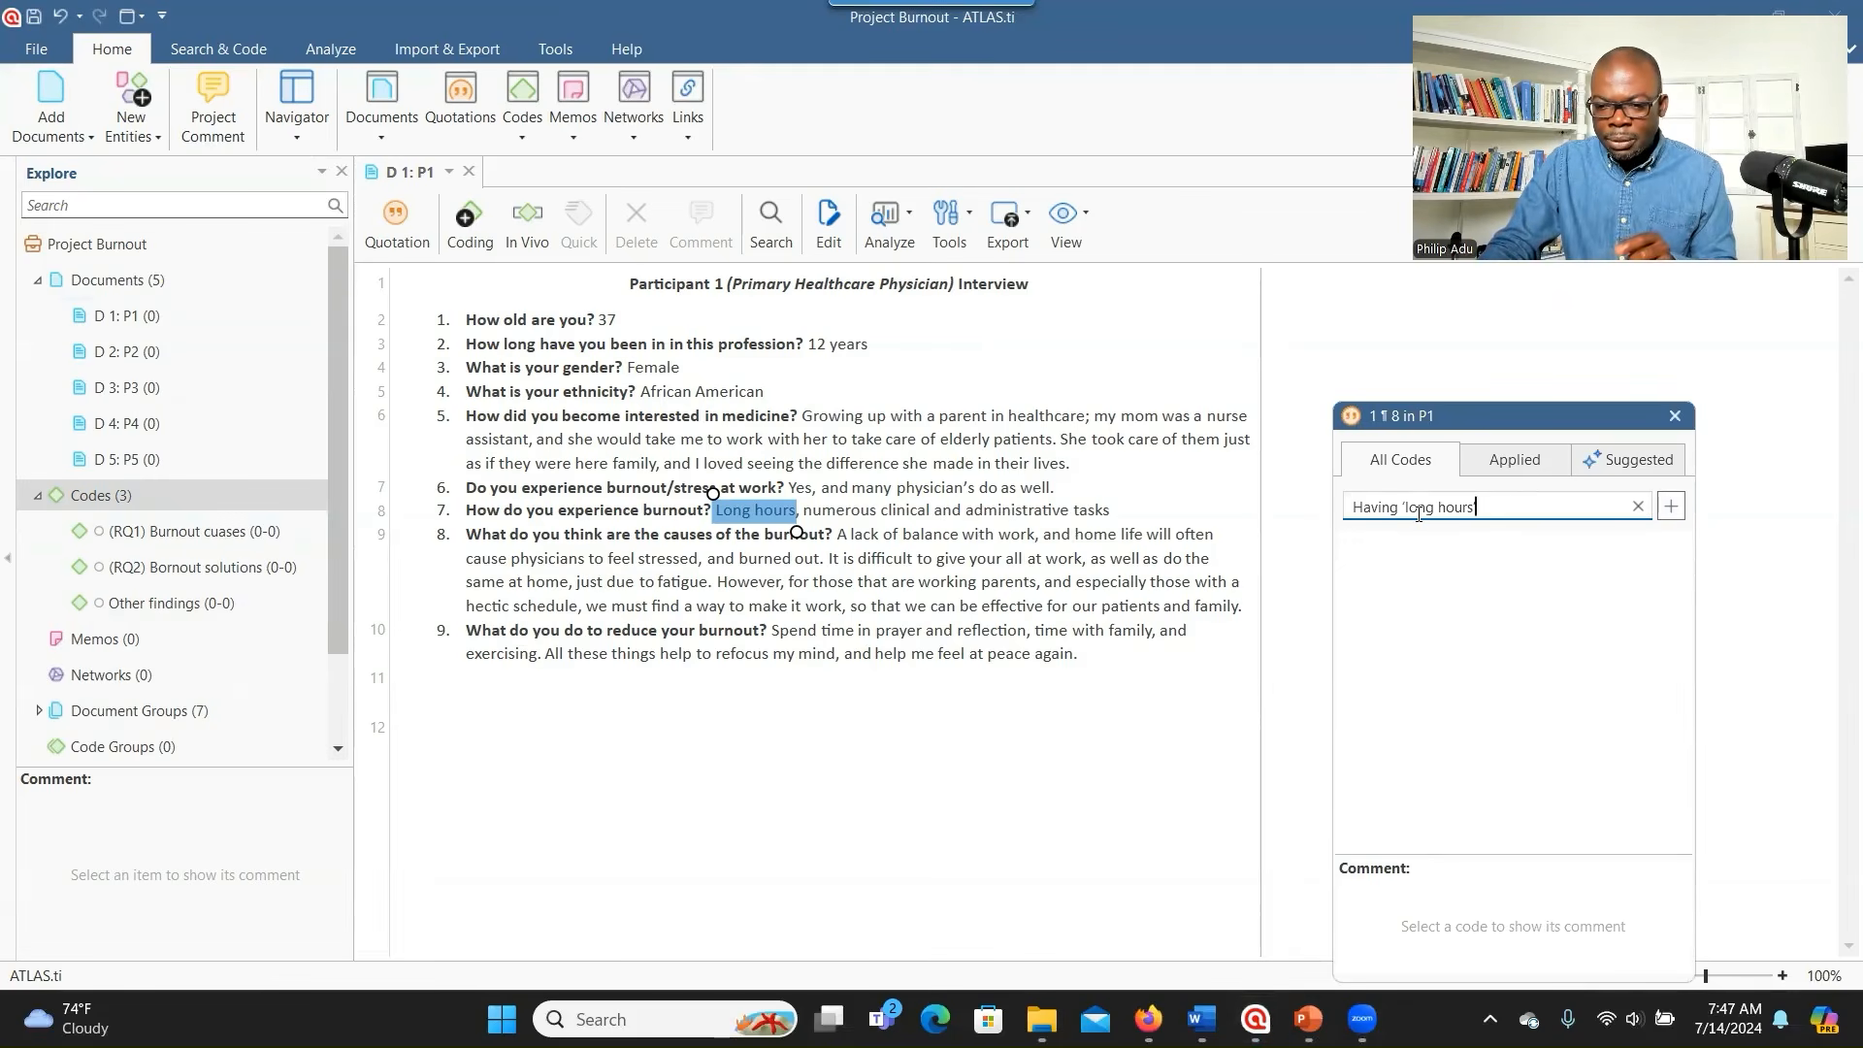
pyautogui.write("'")
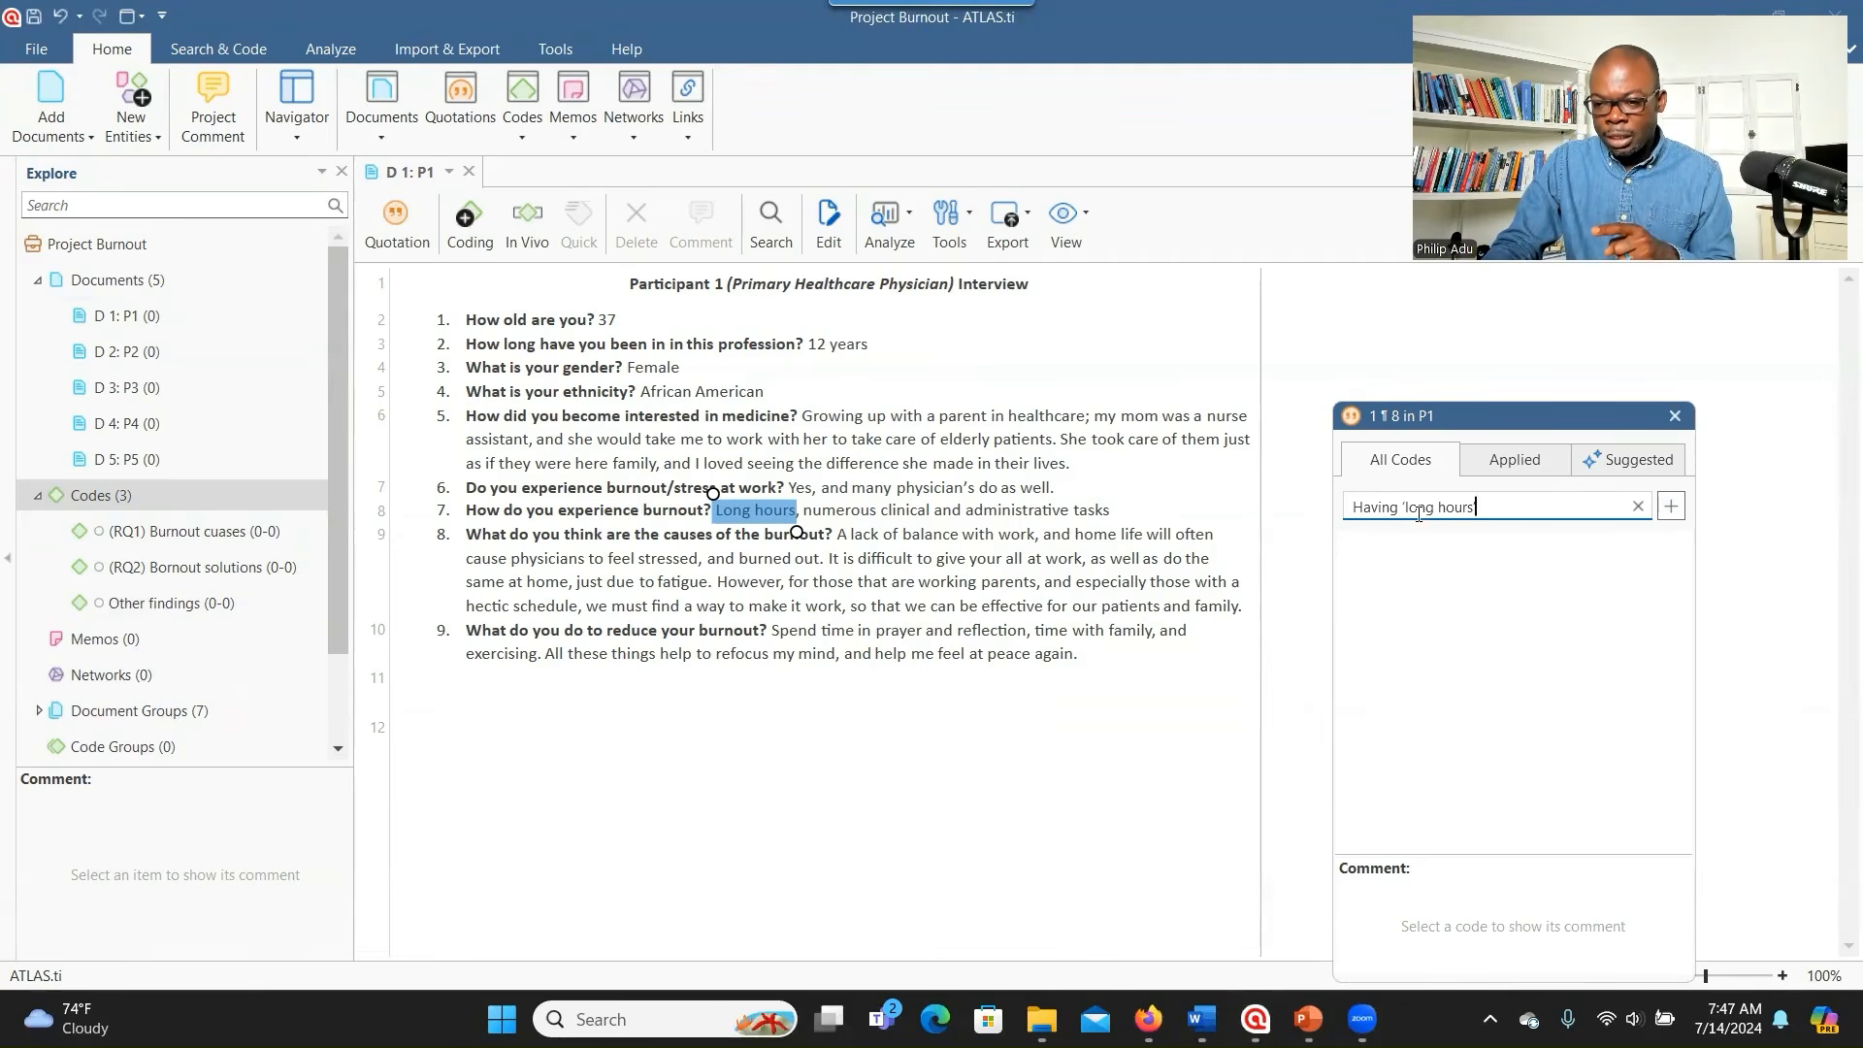
pyautogui.click(1682, 514)
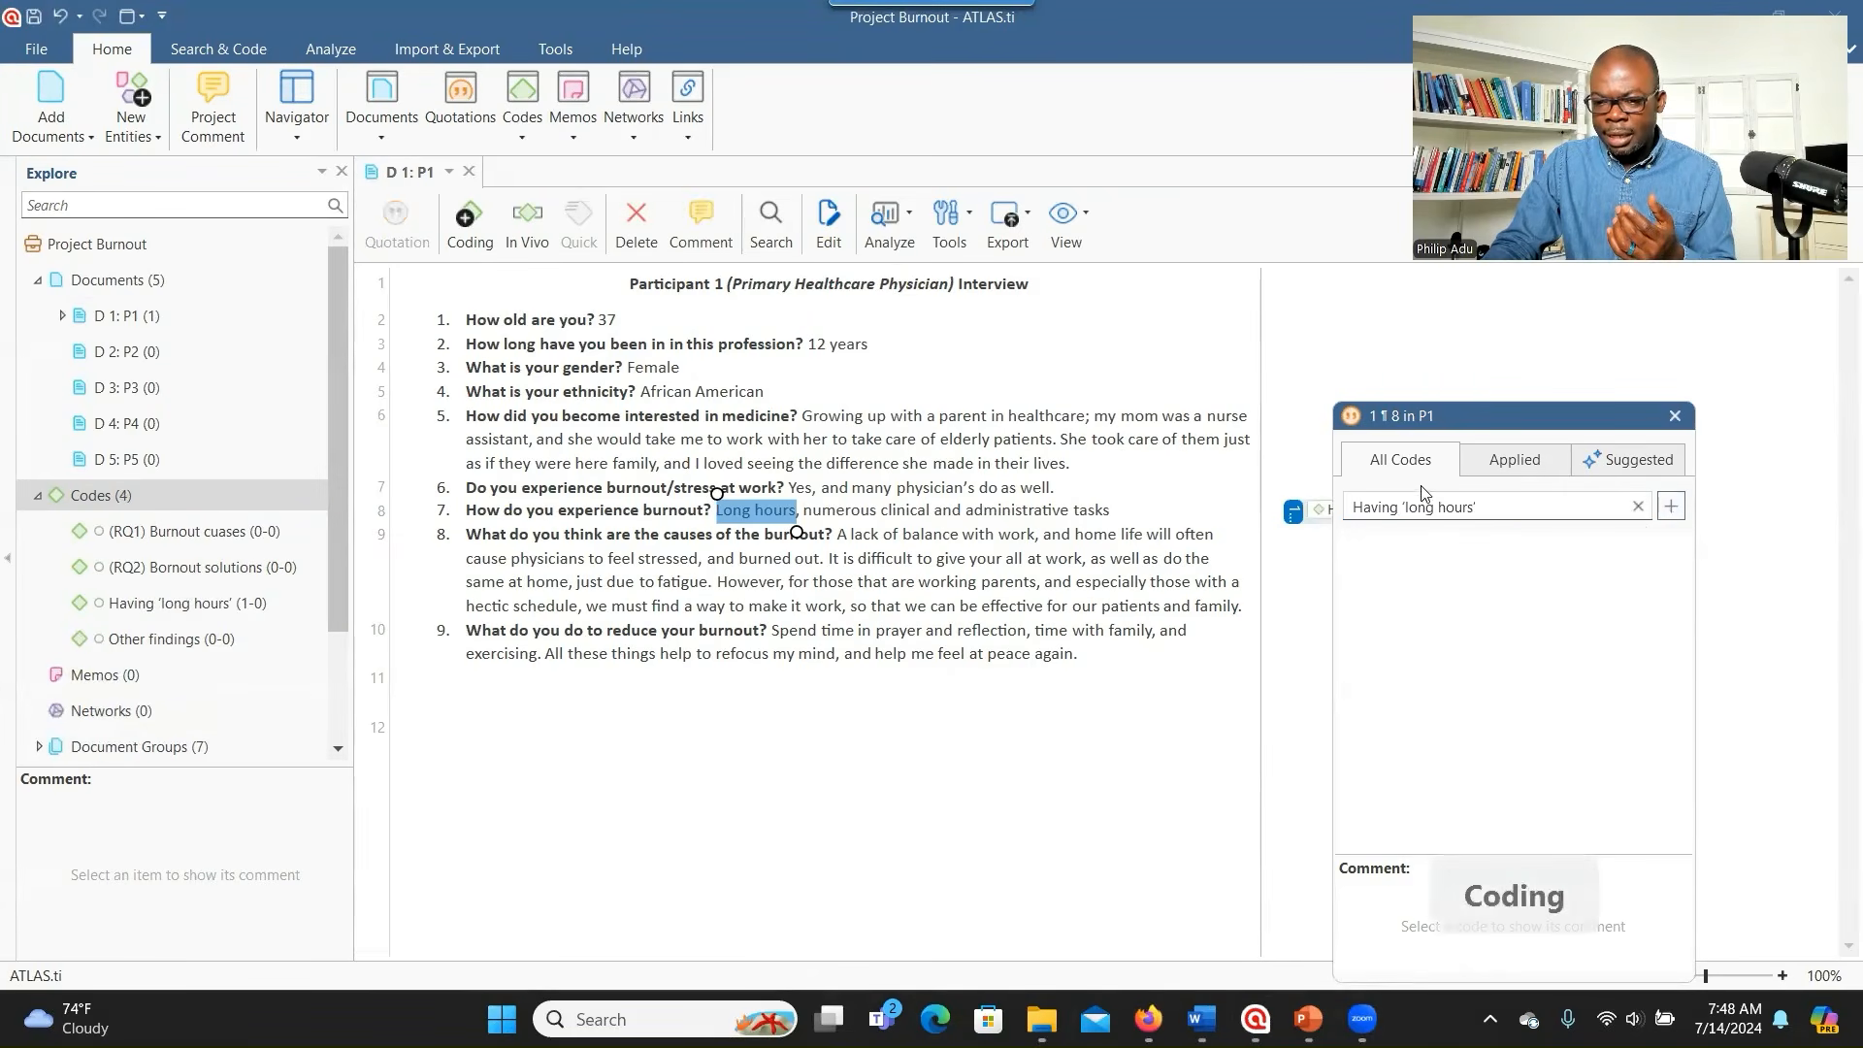
pyautogui.moveTo(1491, 414); pyautogui.dragTo(1556, 416)
pyautogui.click(1314, 510)
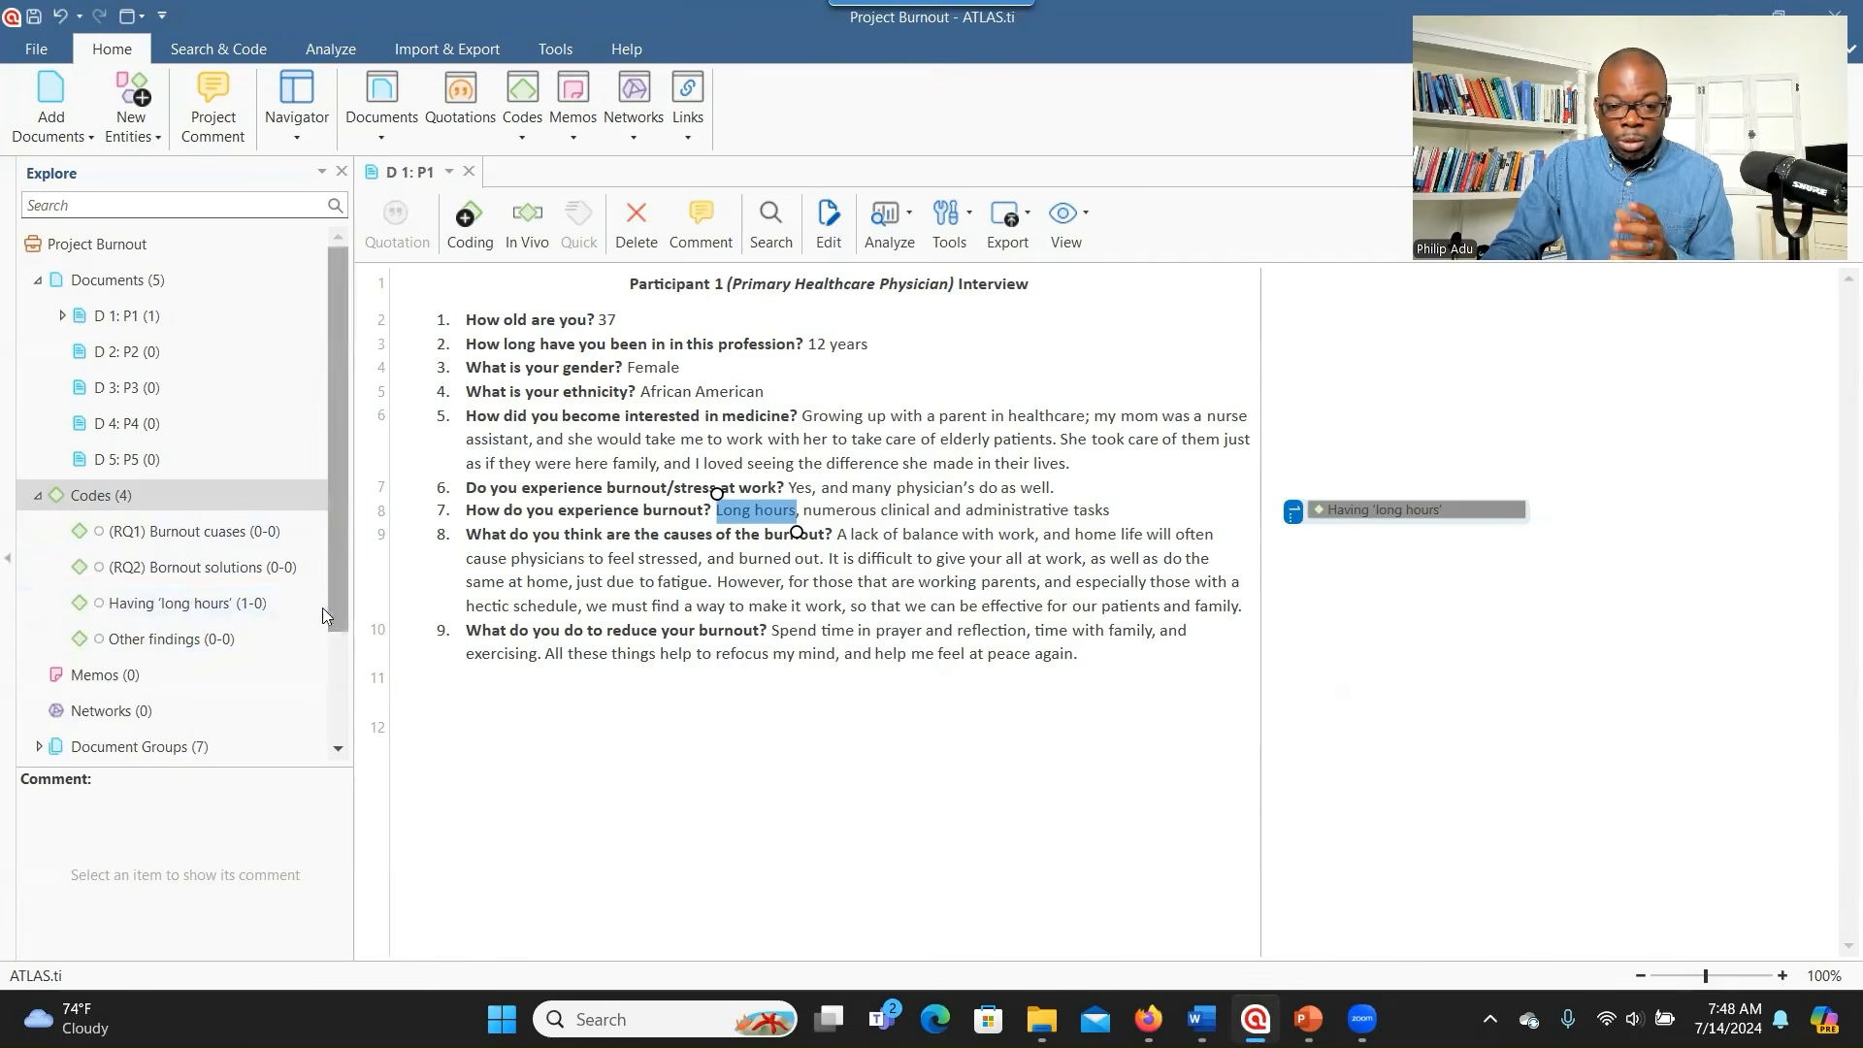
# - Move Having 'long hours' under (RQ1) Burnout cuases and expand RQ1 to show it nested
pyautogui.click(199, 608)
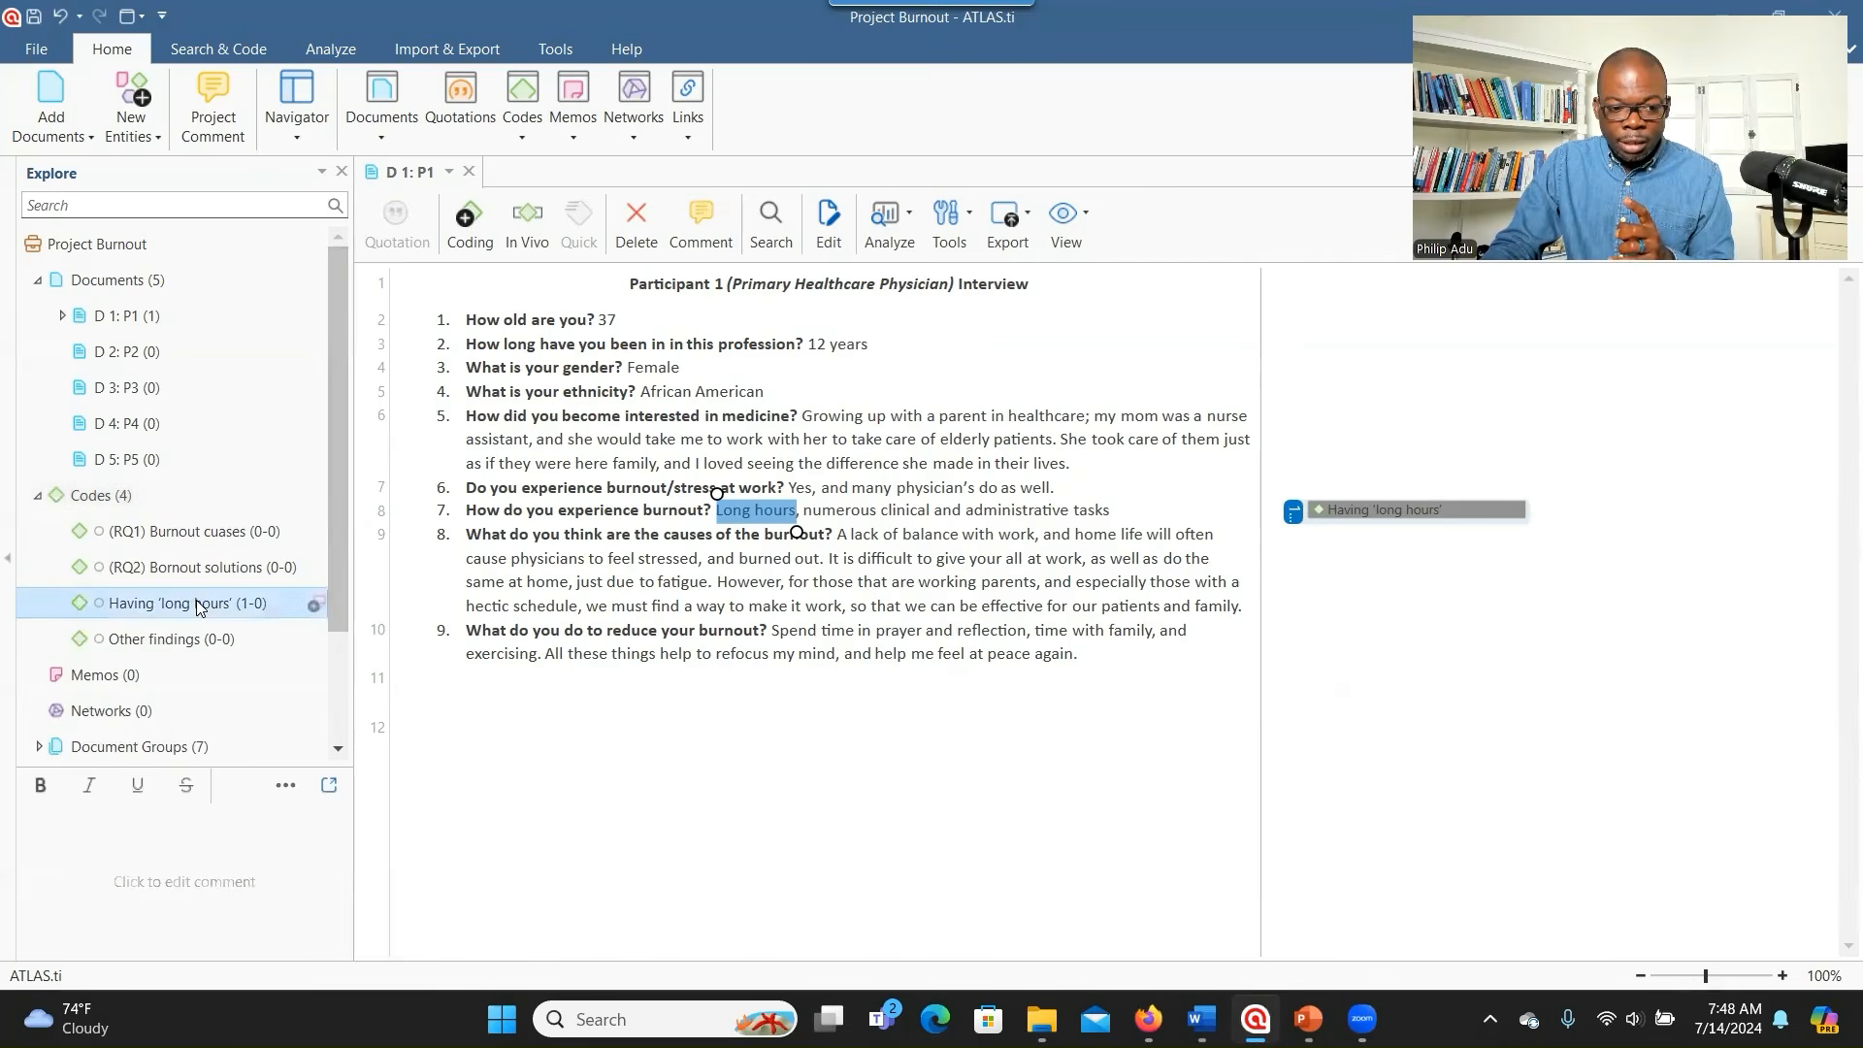
pyautogui.doubleClick(197, 605)
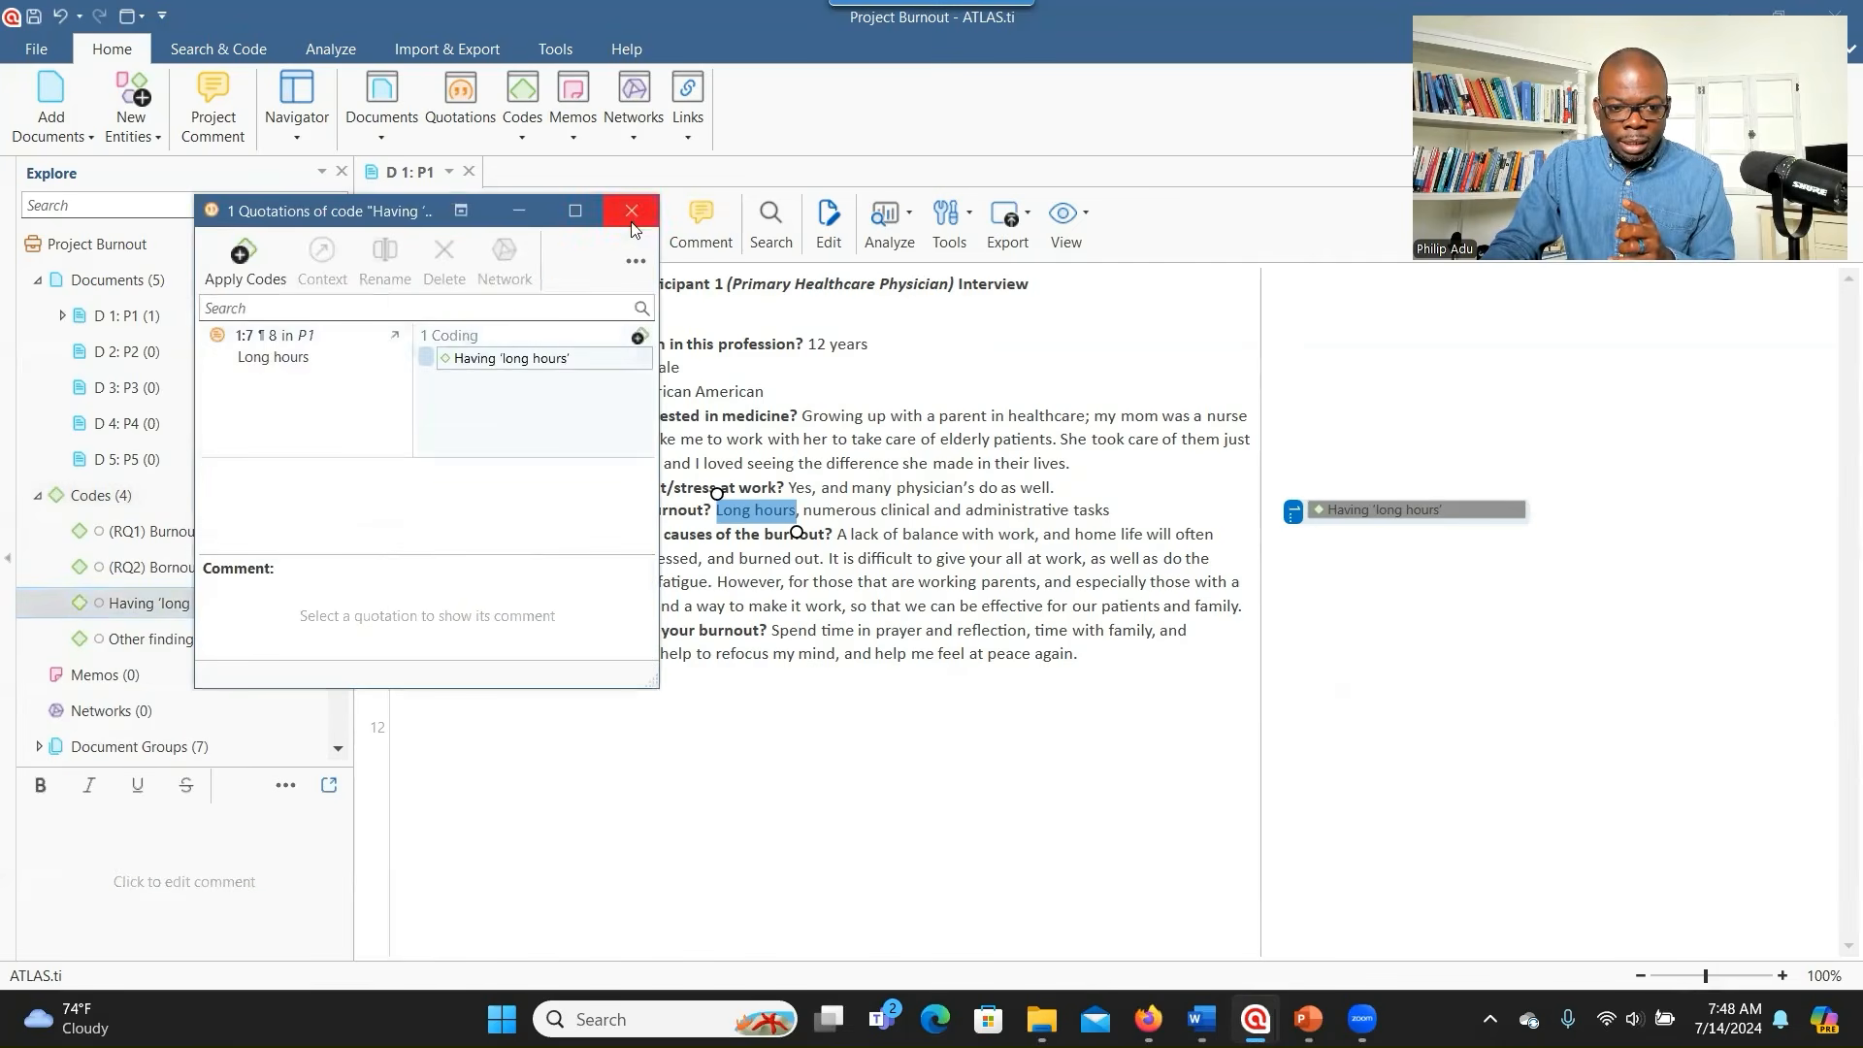
pyautogui.press('Escape')
pyautogui.moveTo(185, 602); pyautogui.dragTo(200, 528)
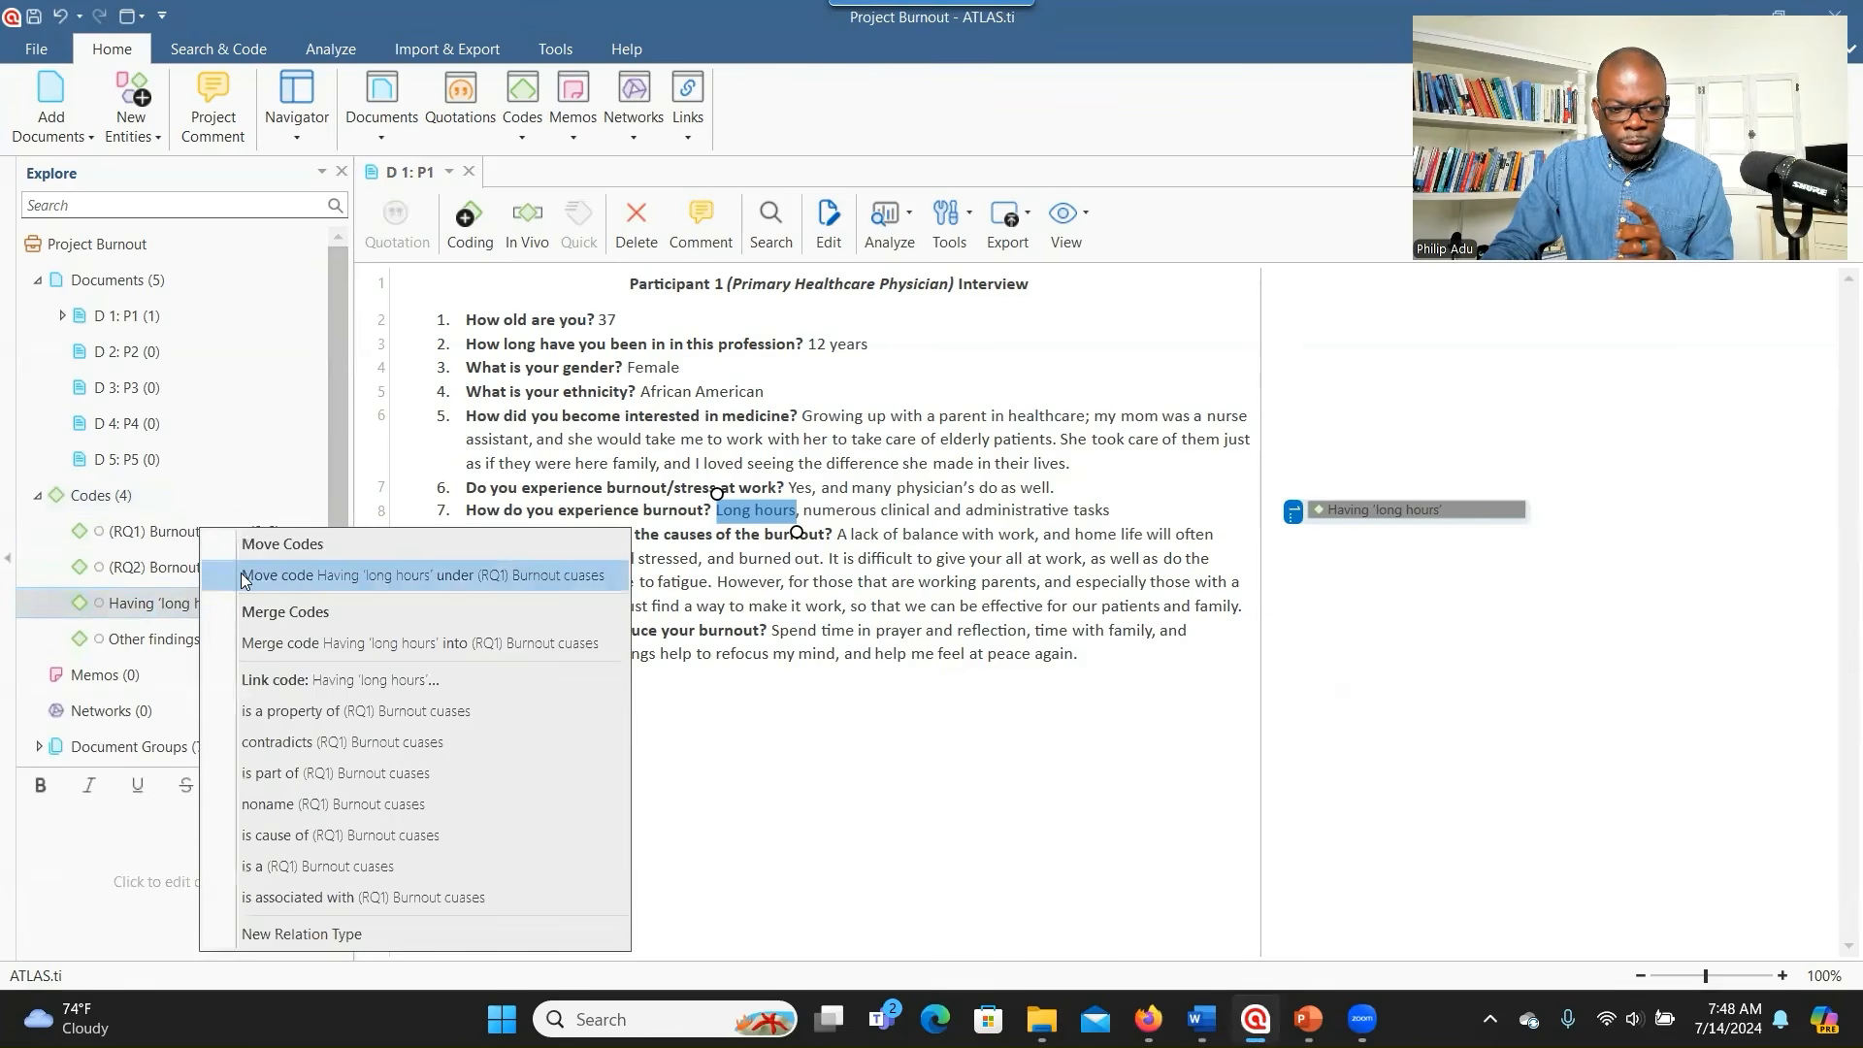
pyautogui.click(530, 575)
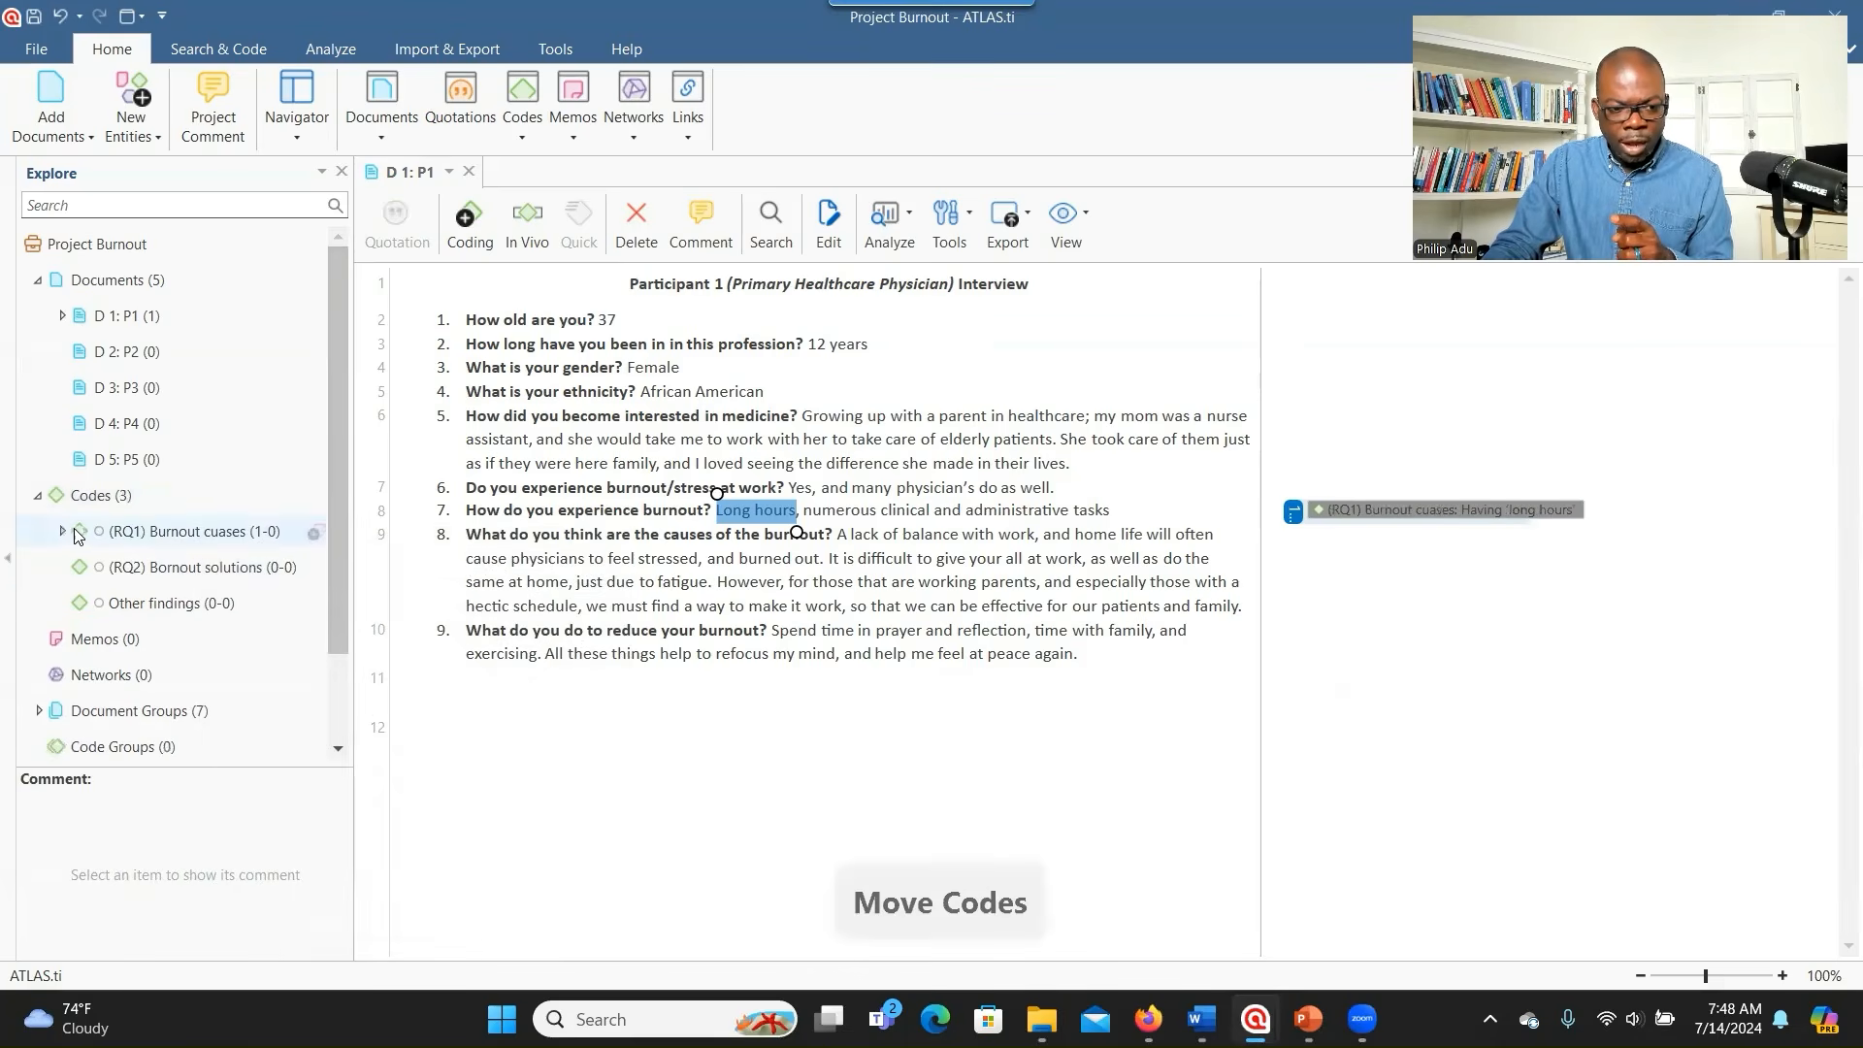
pyautogui.click(62, 531)
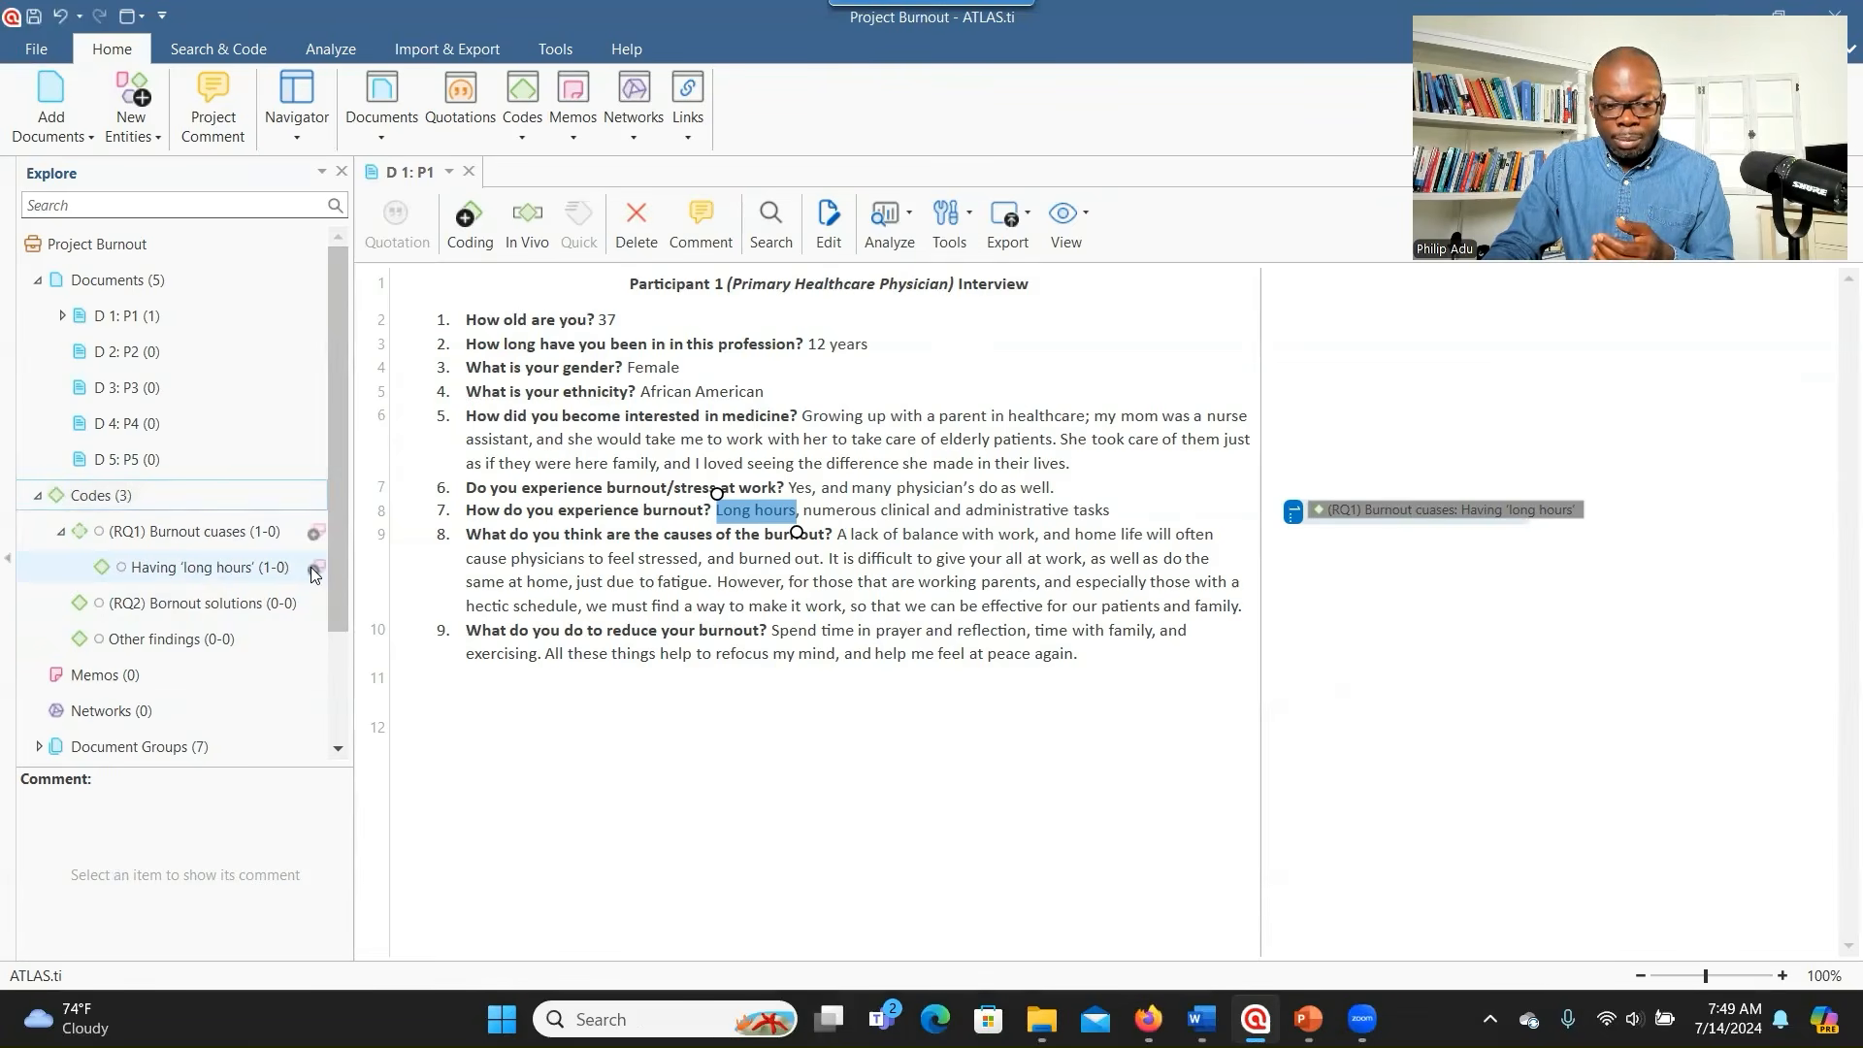
# - Create a memo titled 'About long hours' for the Having 'long hours' code with placeholder text
pyautogui.click(312, 567)
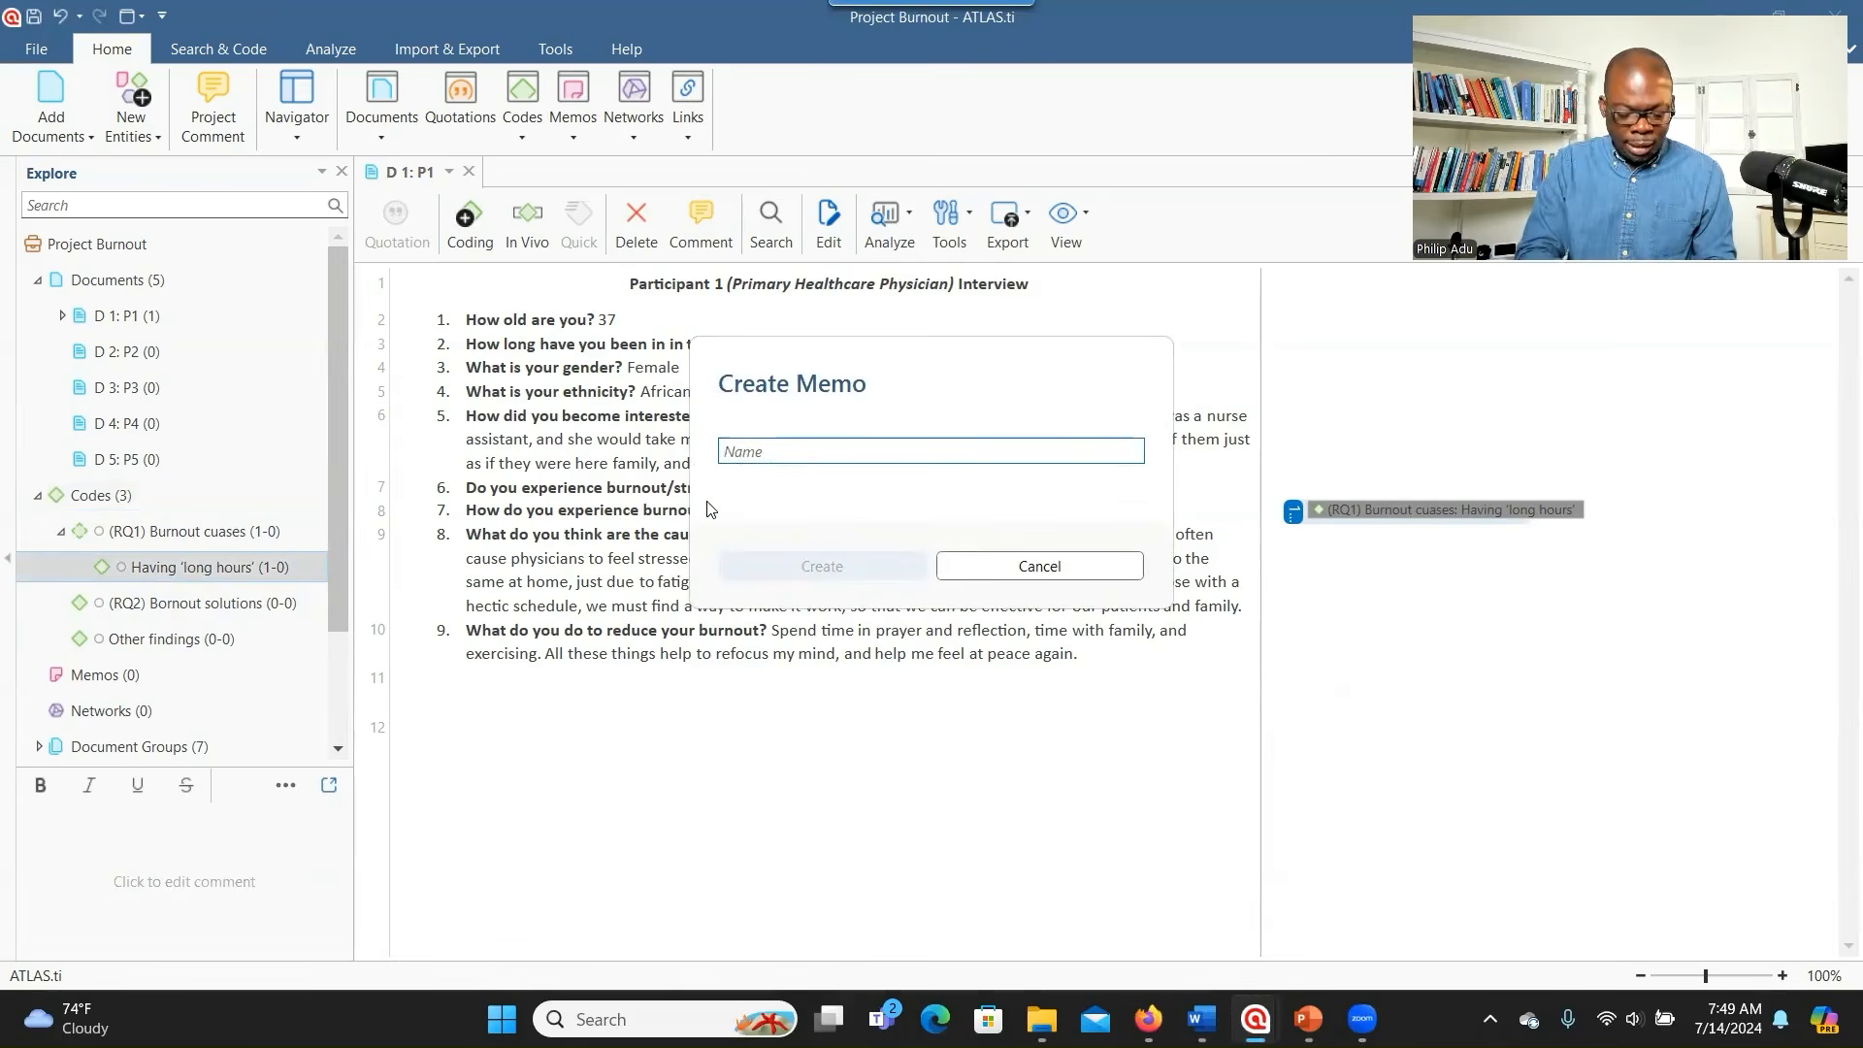
pyautogui.write('About long hours')
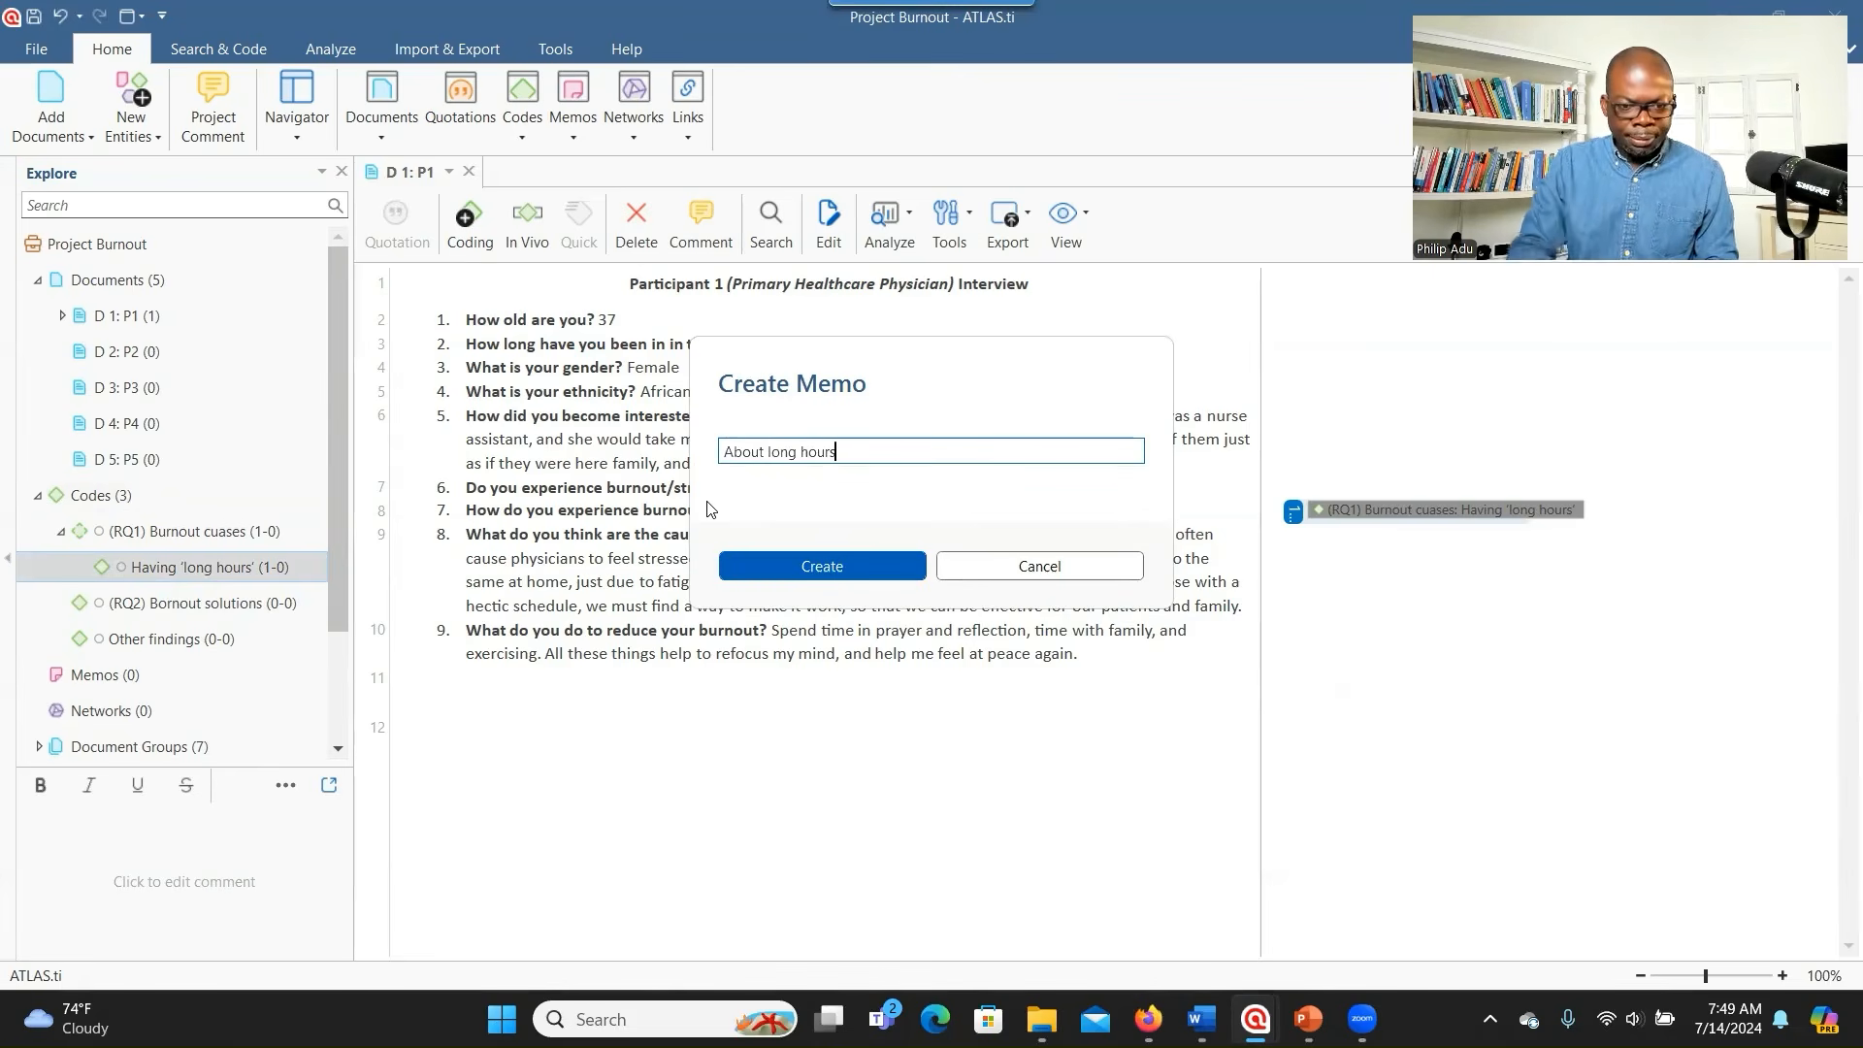
pyautogui.click(769, 565)
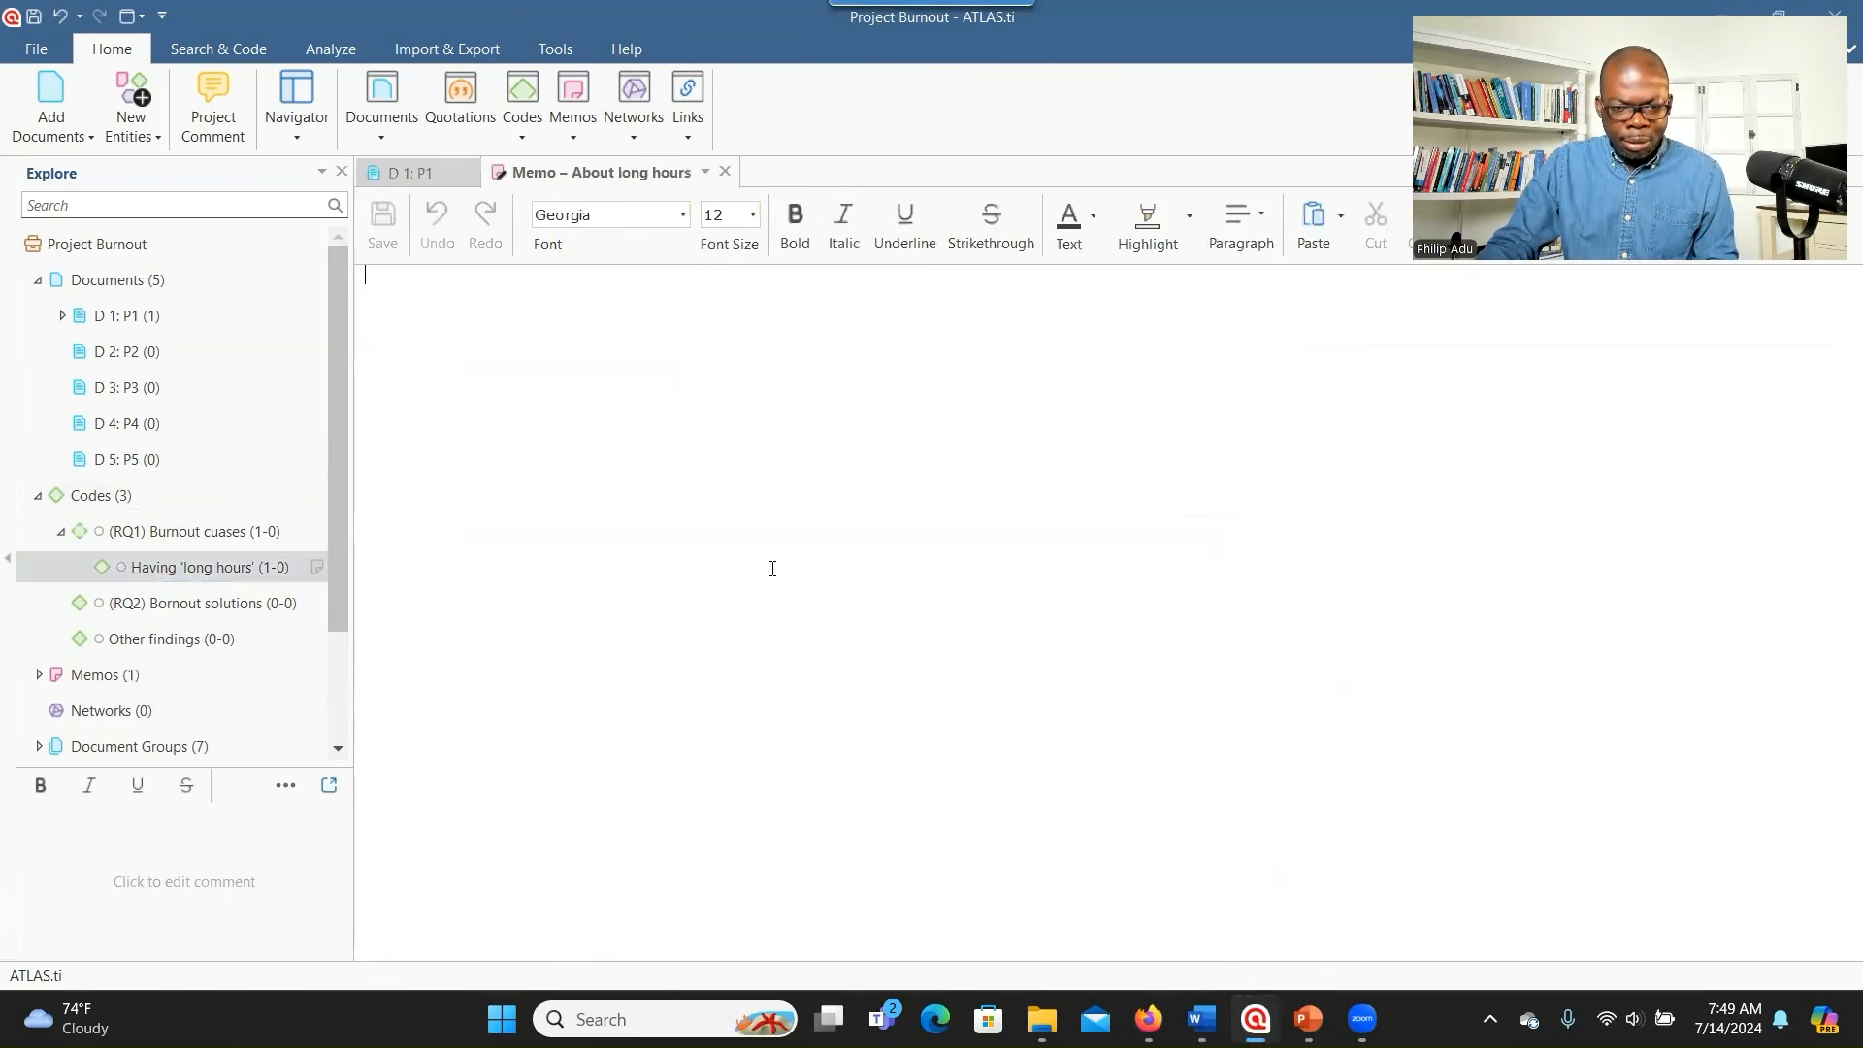
pyautogui.write('bdjbddbjdjdbjbfbfjb')
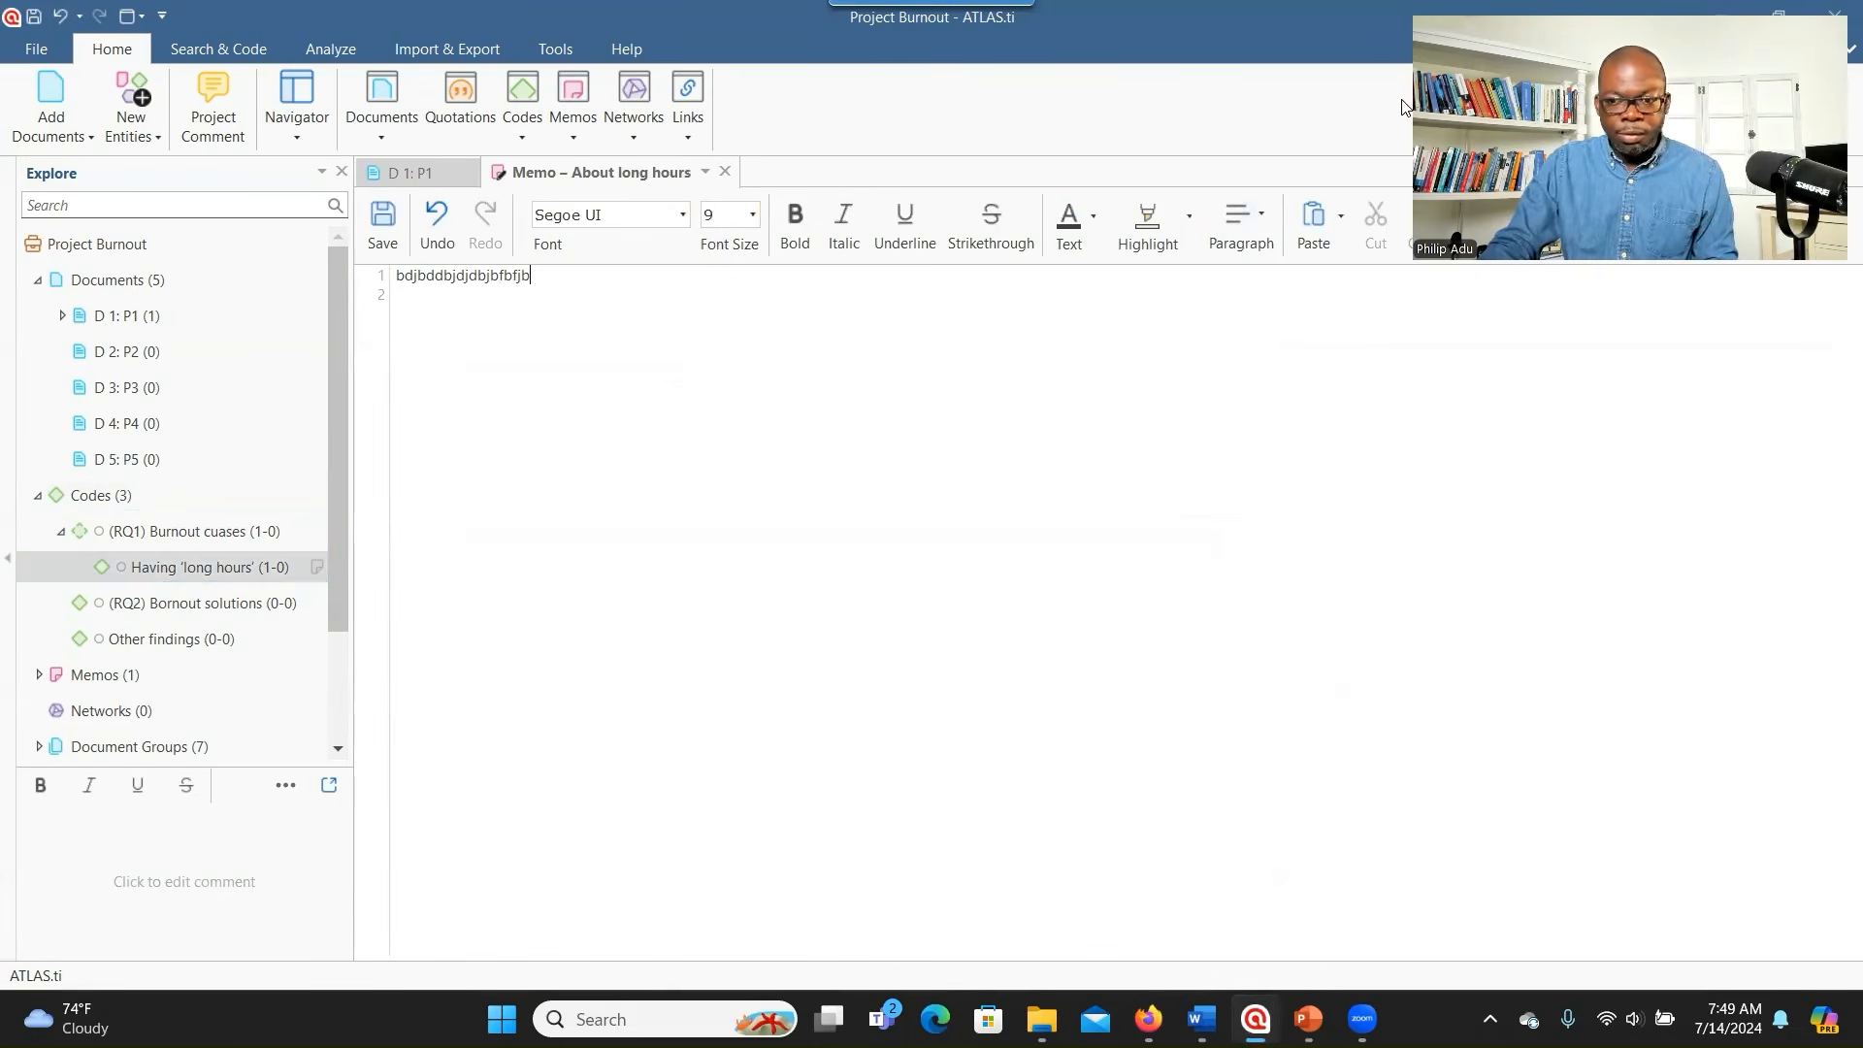
# - Close the memo to return to the P1 interview and expand the Memos list
pyautogui.click(725, 171)
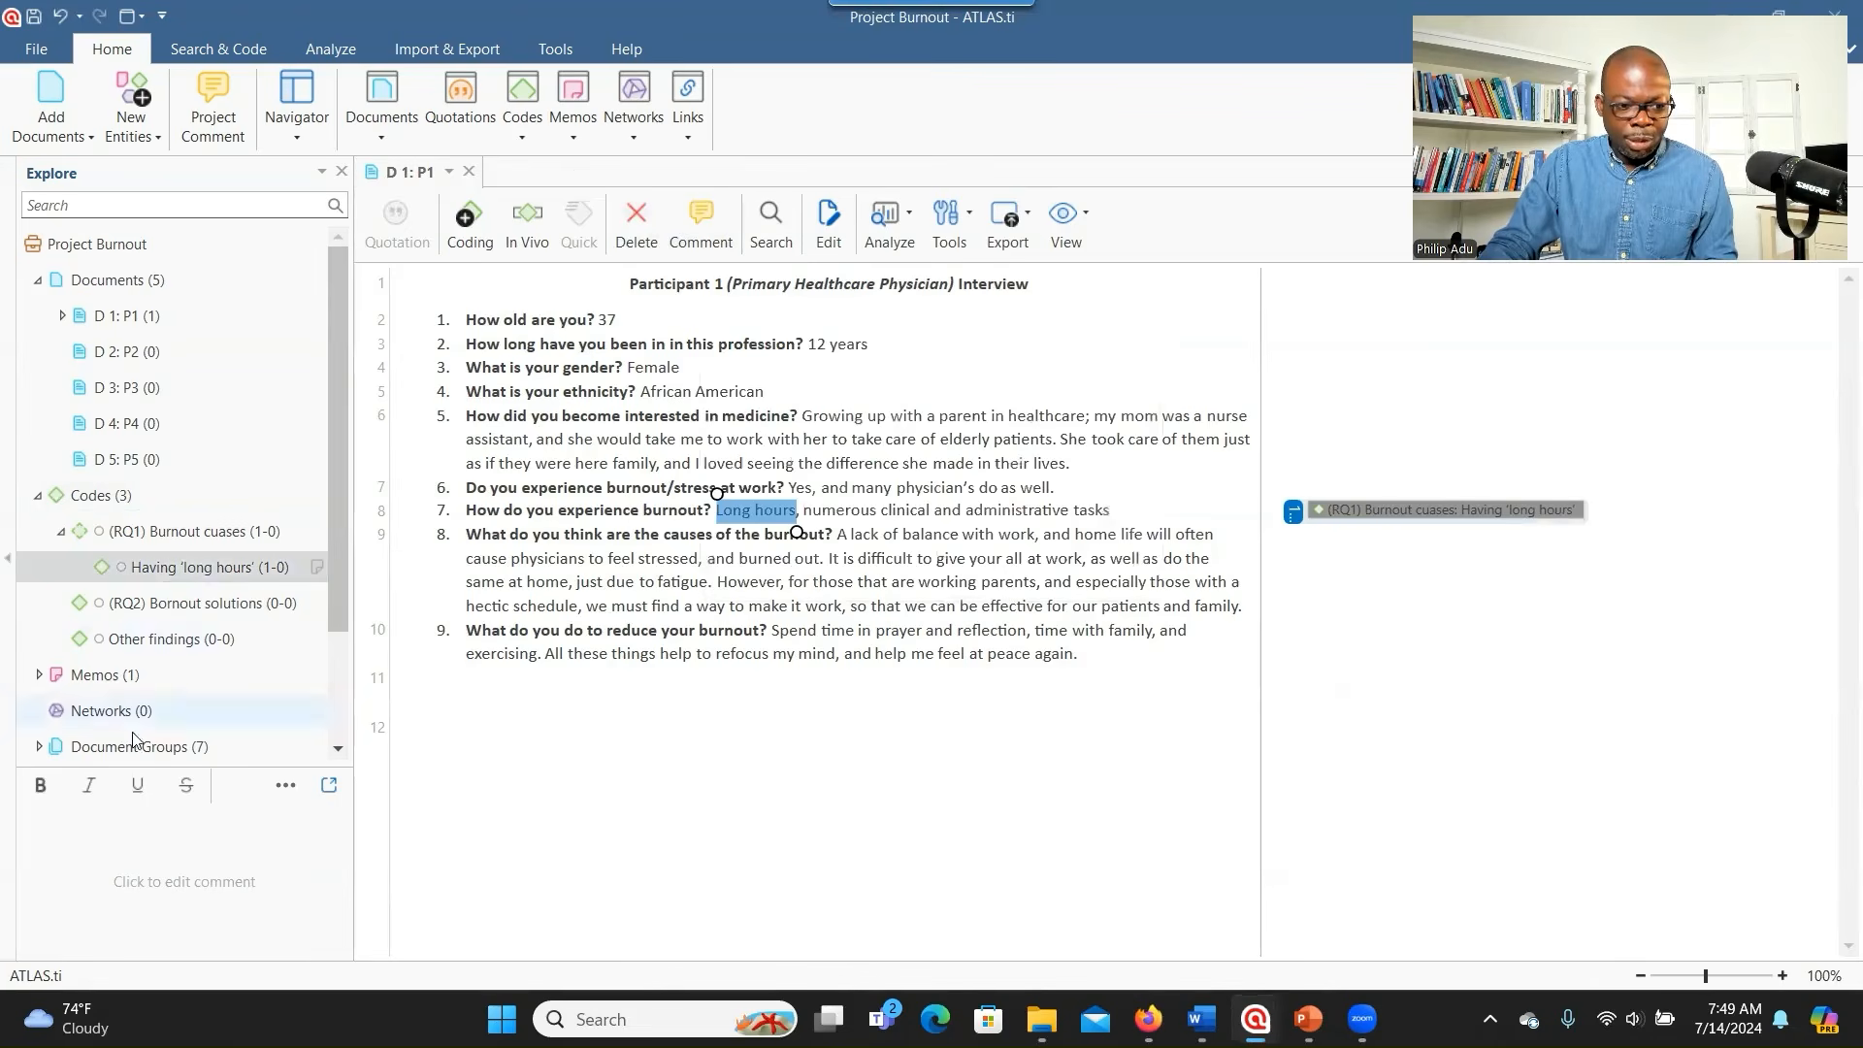
pyautogui.click(38, 677)
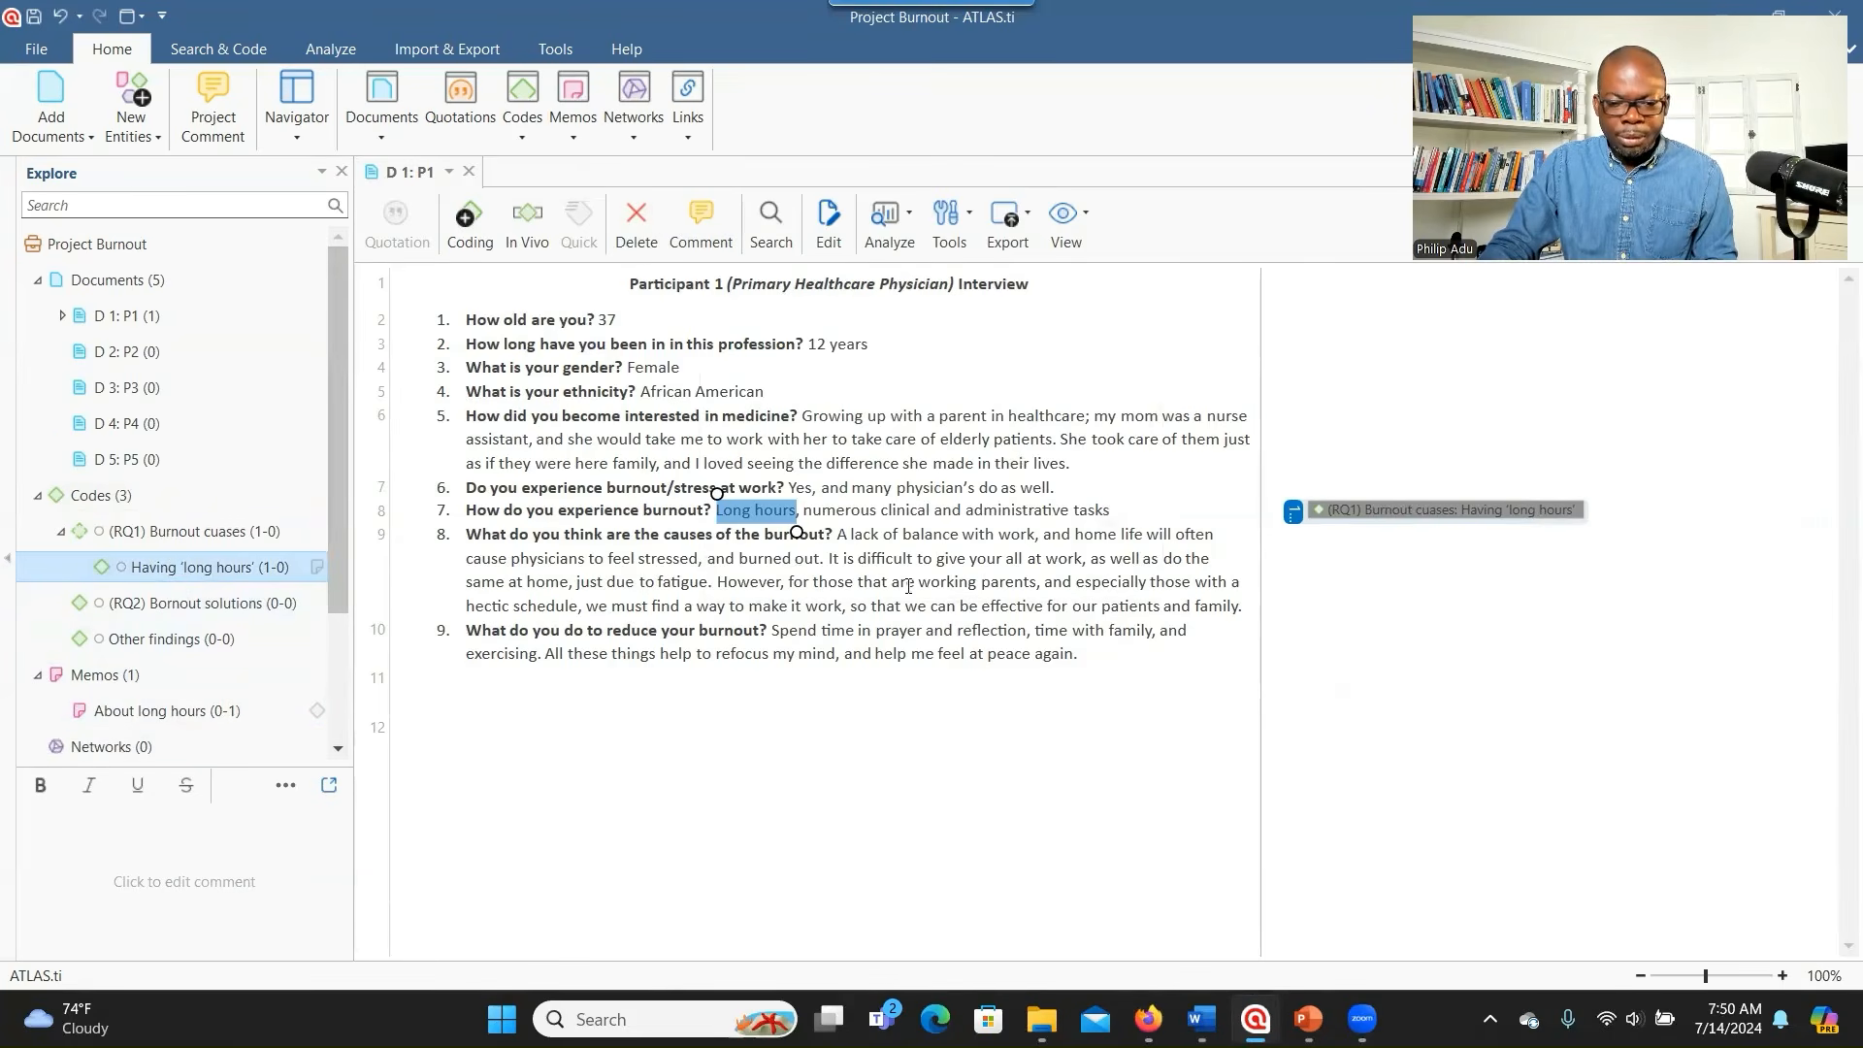
pyautogui.hotkey('alt', 'Tab')
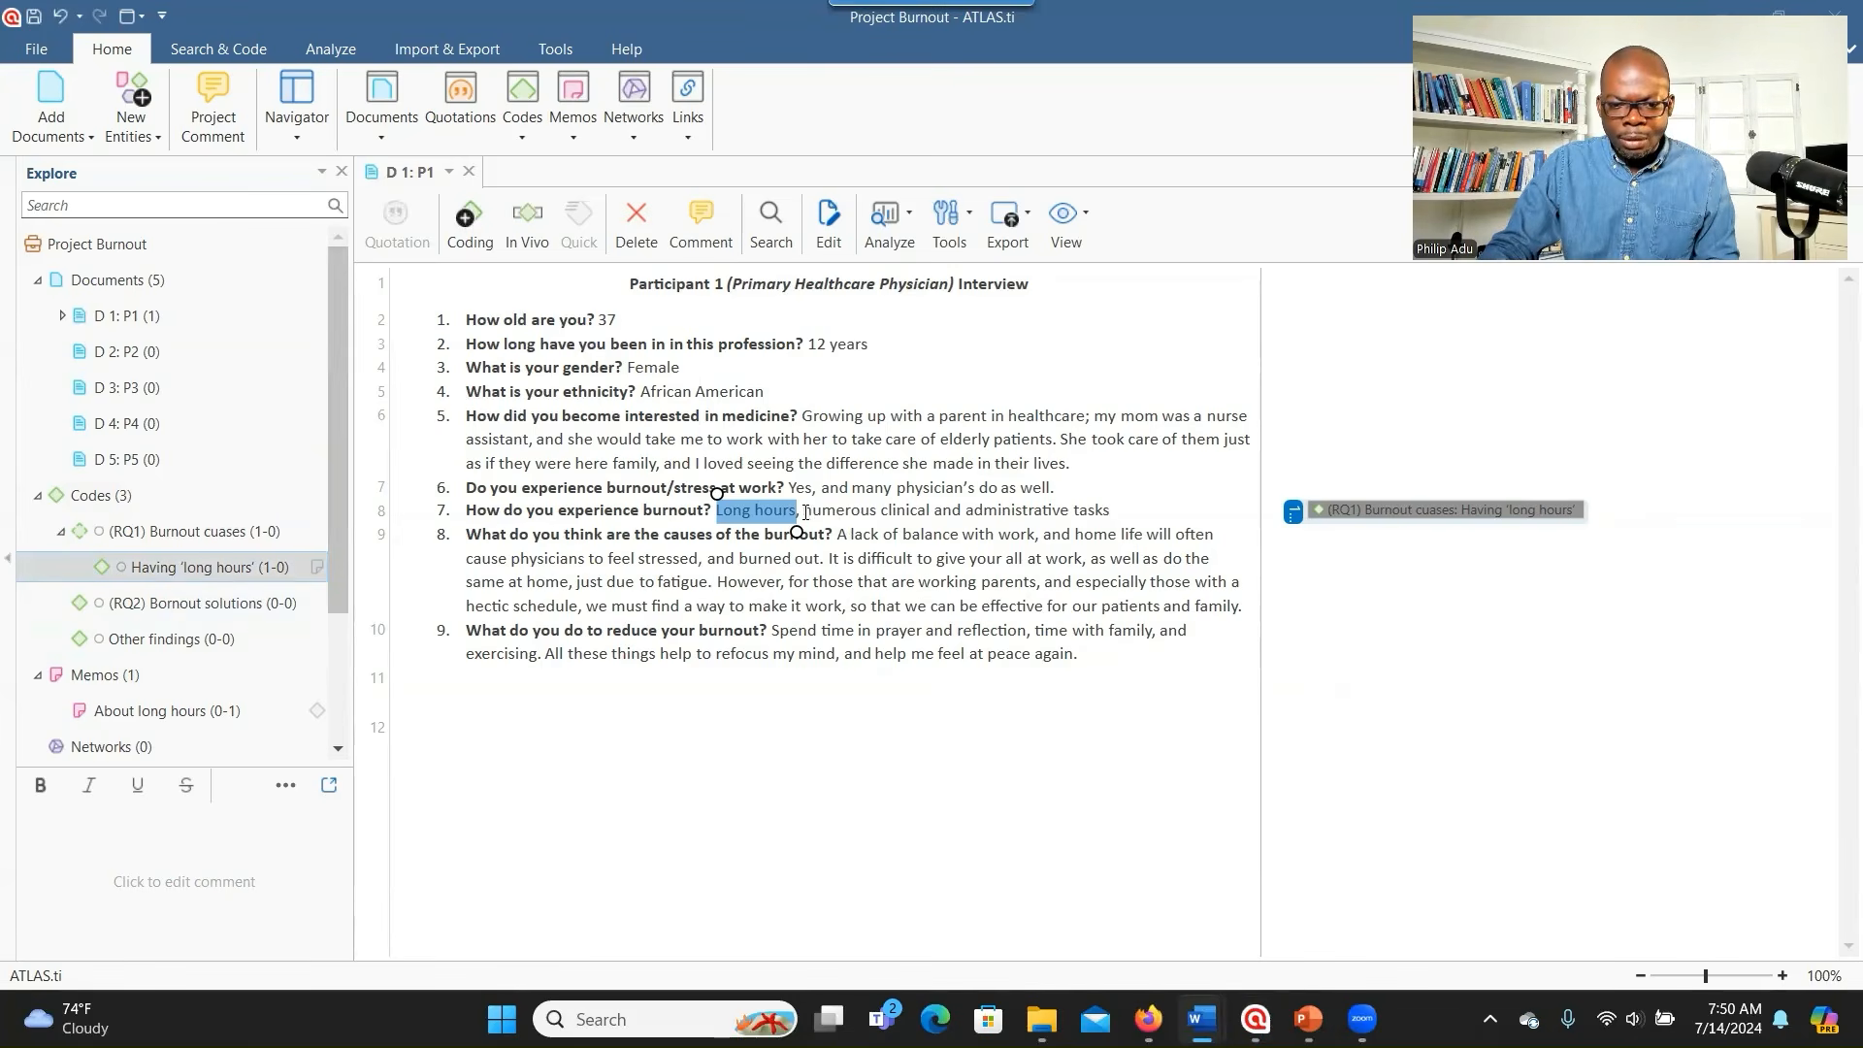
# - Code 'numerous clinical and administrative tasks' on line 8 with a new code, Having numerous work-related tasks
pyautogui.moveTo(804, 511); pyautogui.dragTo(1114, 515)
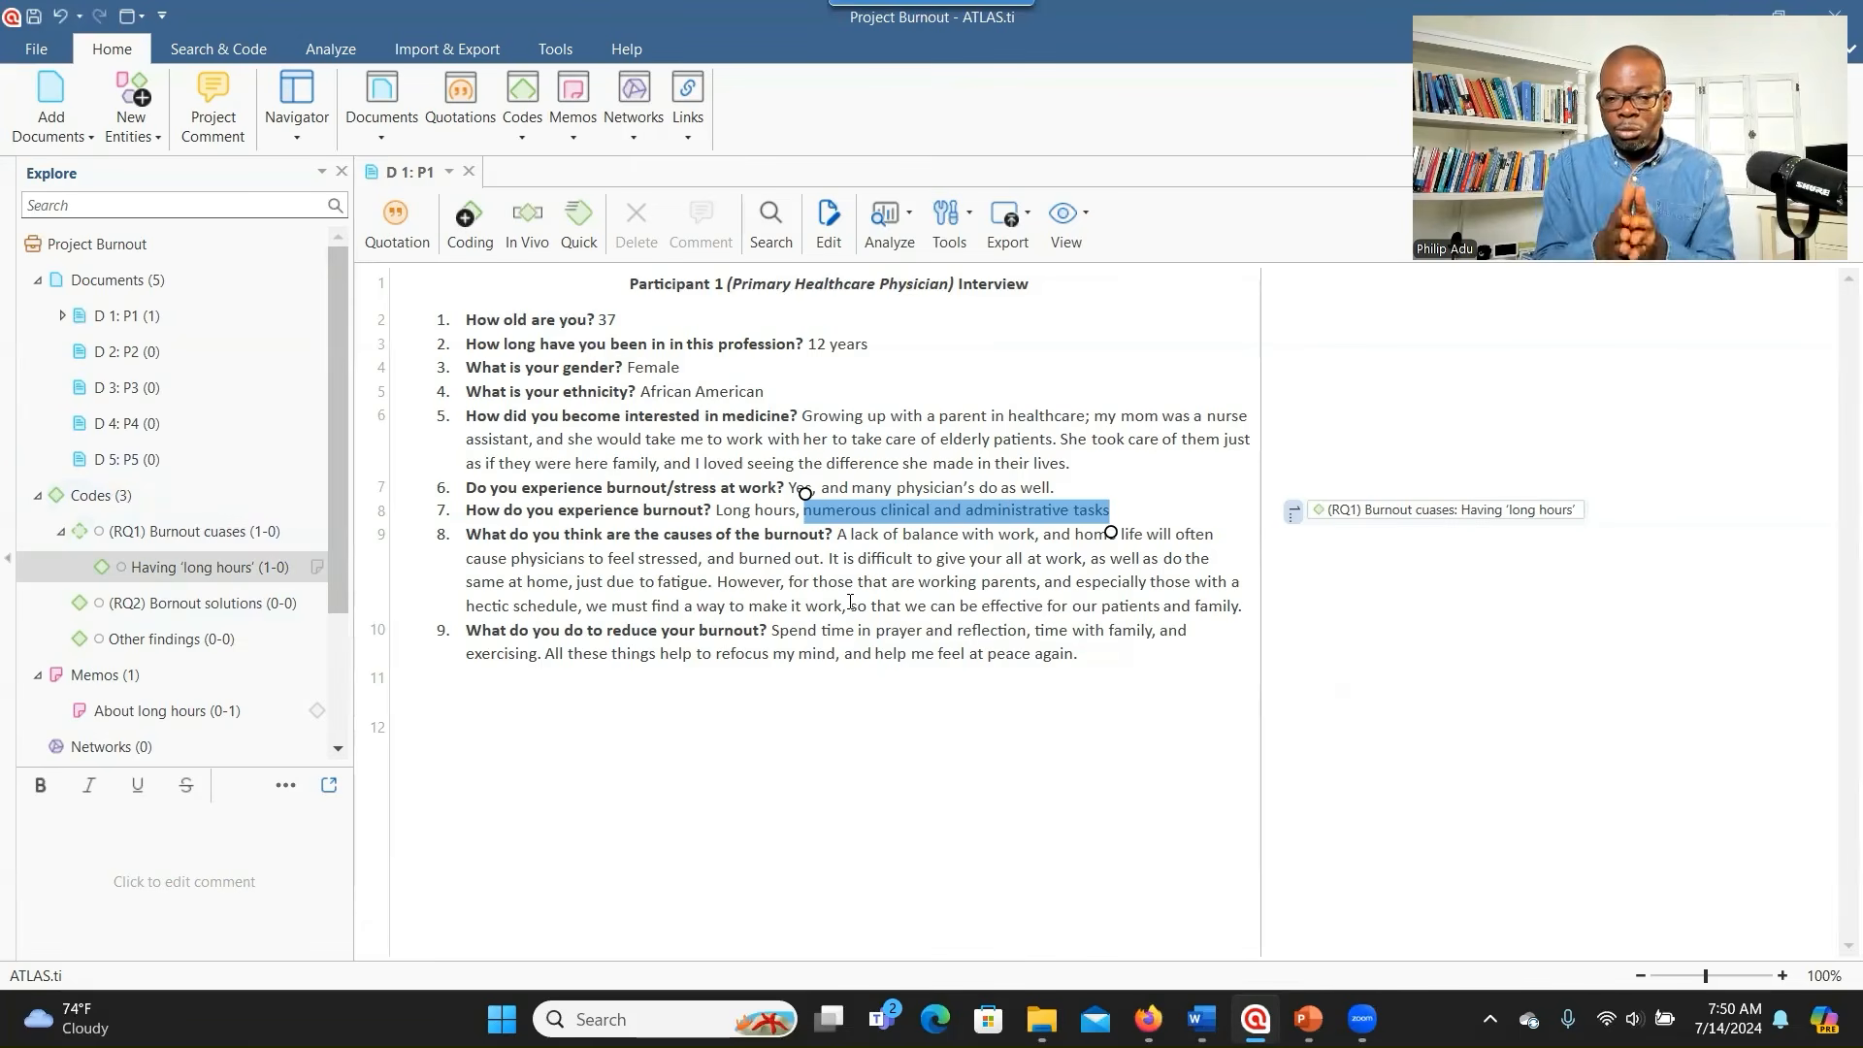
pyautogui.rightClick(940, 515)
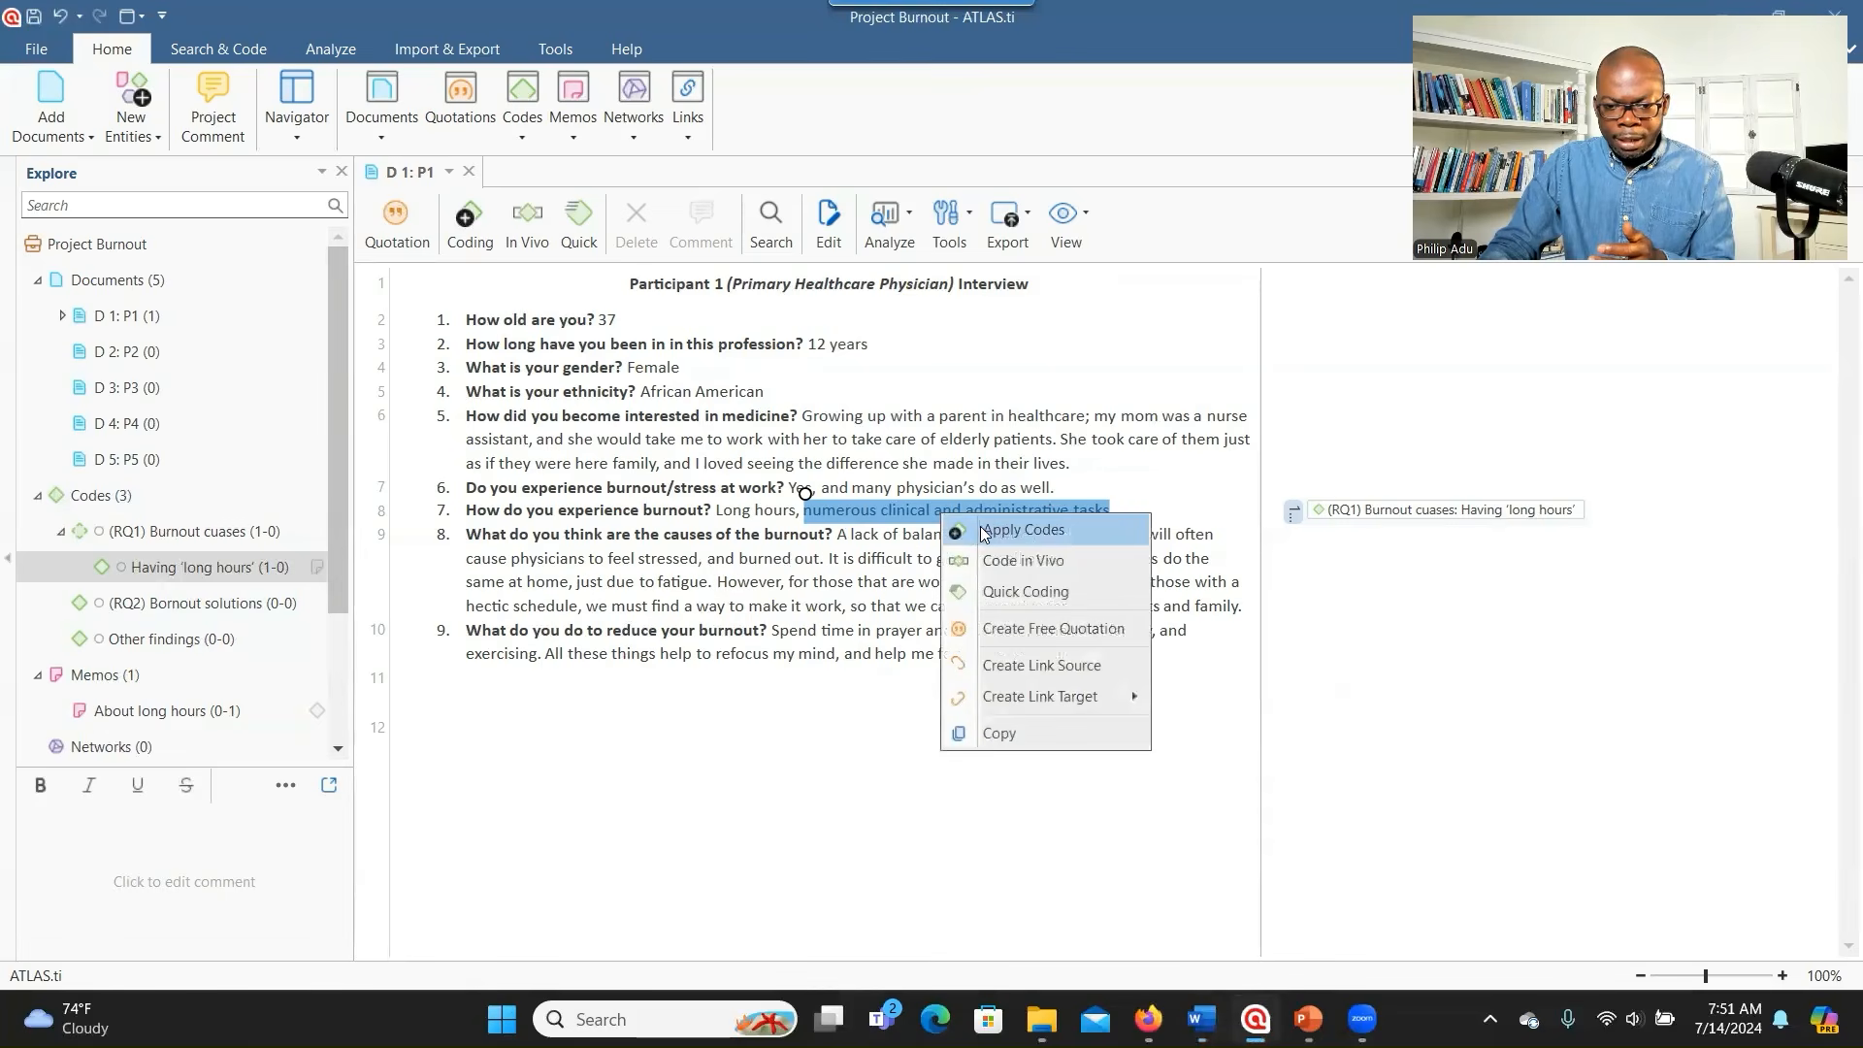
pyautogui.click(982, 529)
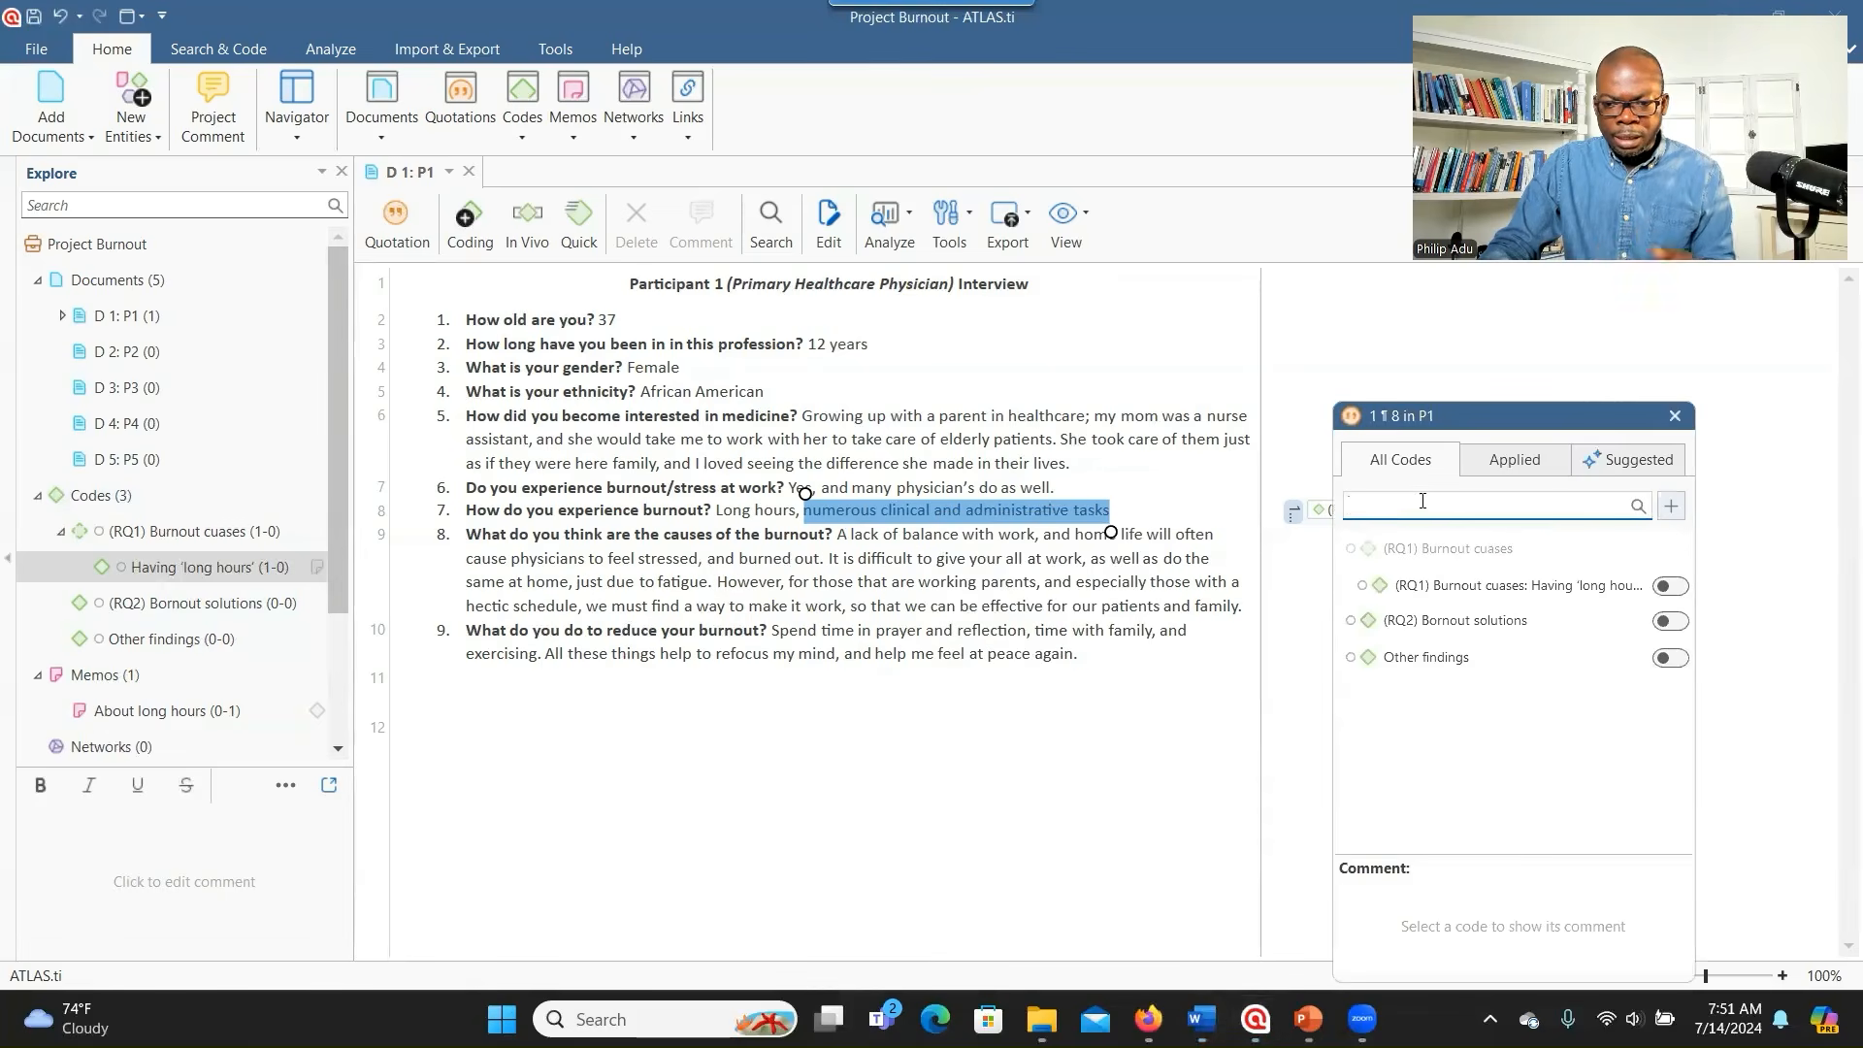
pyautogui.hotkey('ctrl', 'v')
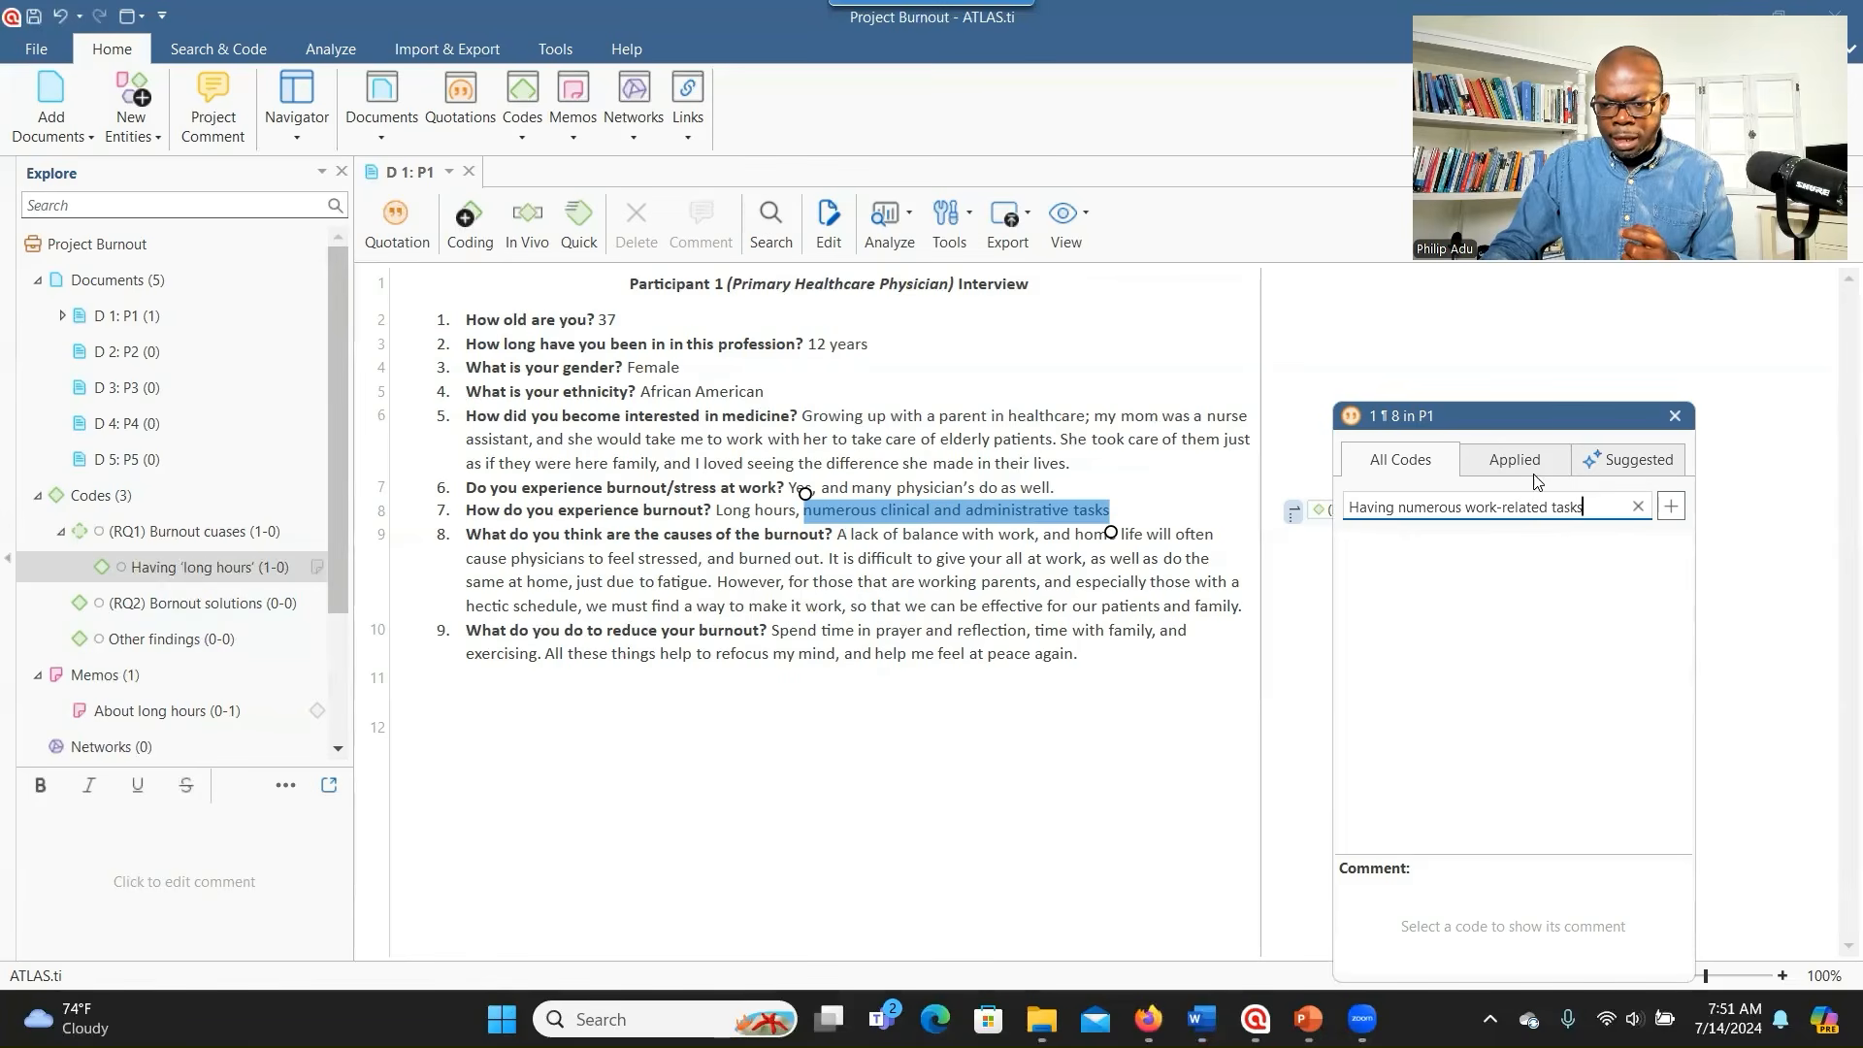
pyautogui.click(1670, 506)
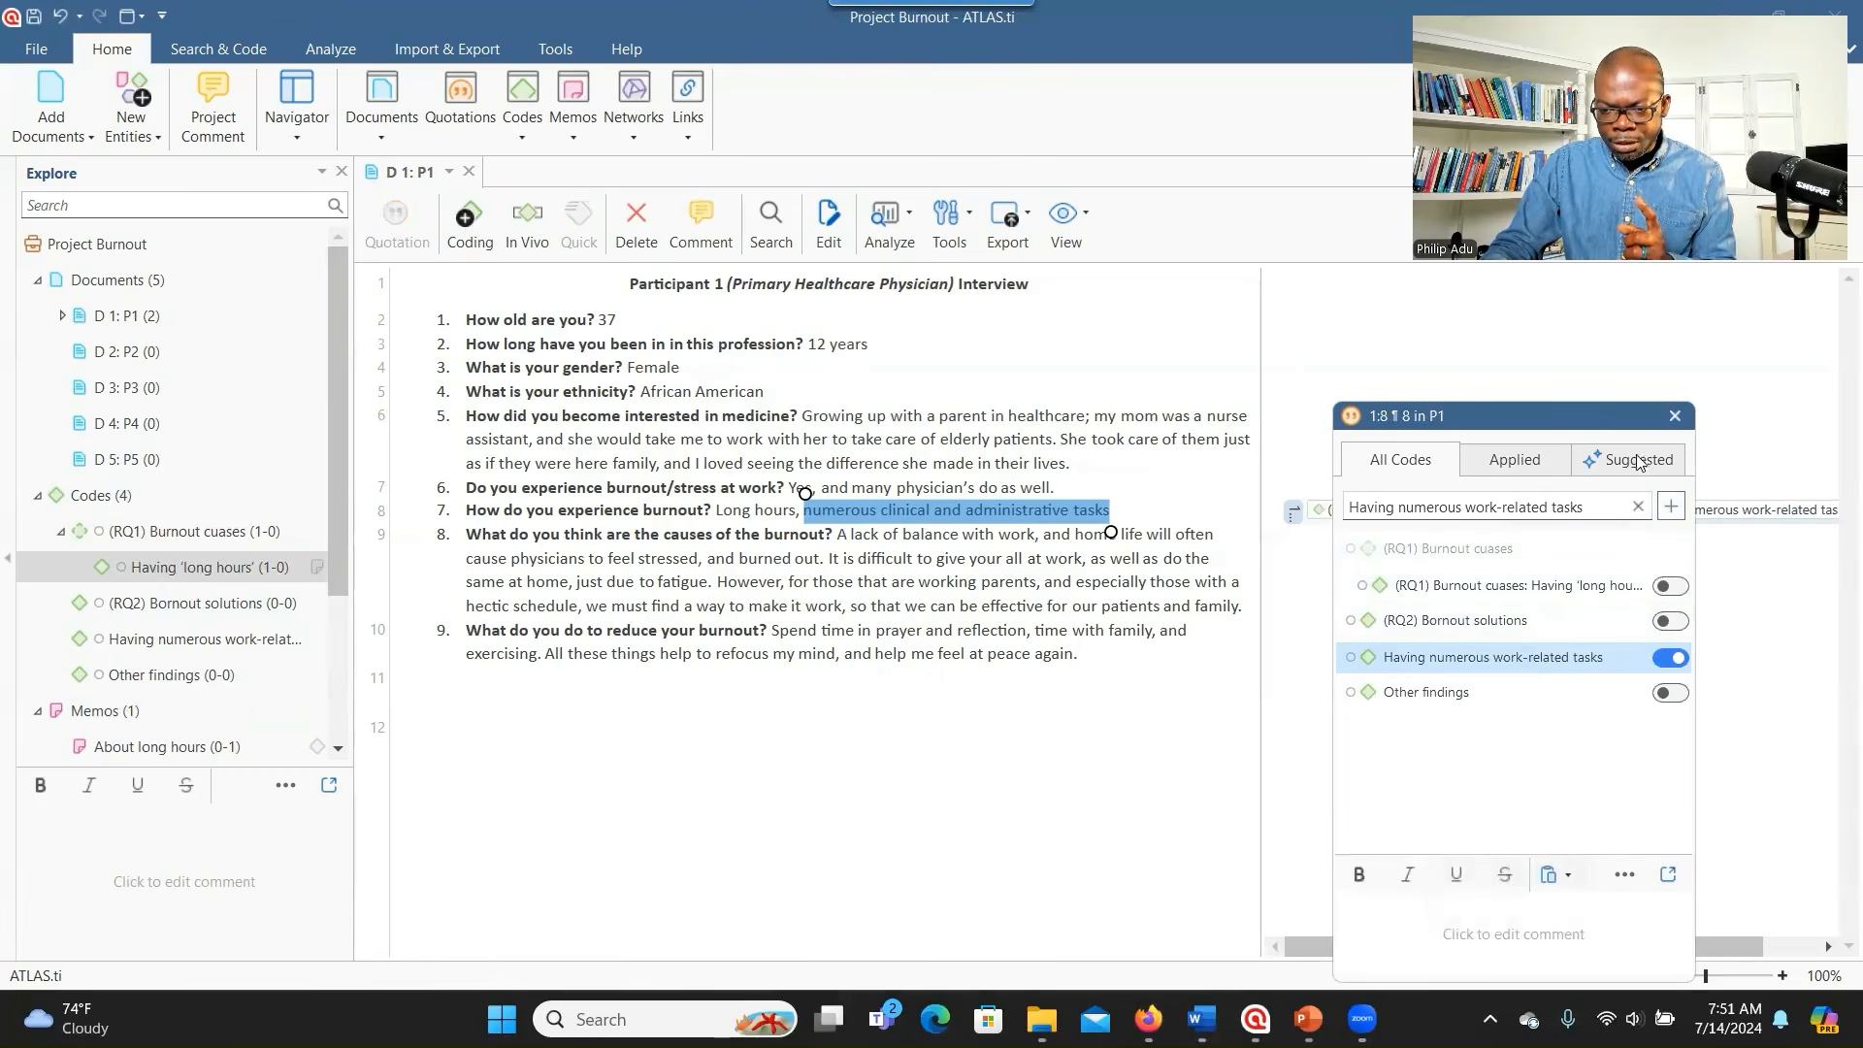
pyautogui.click(1675, 415)
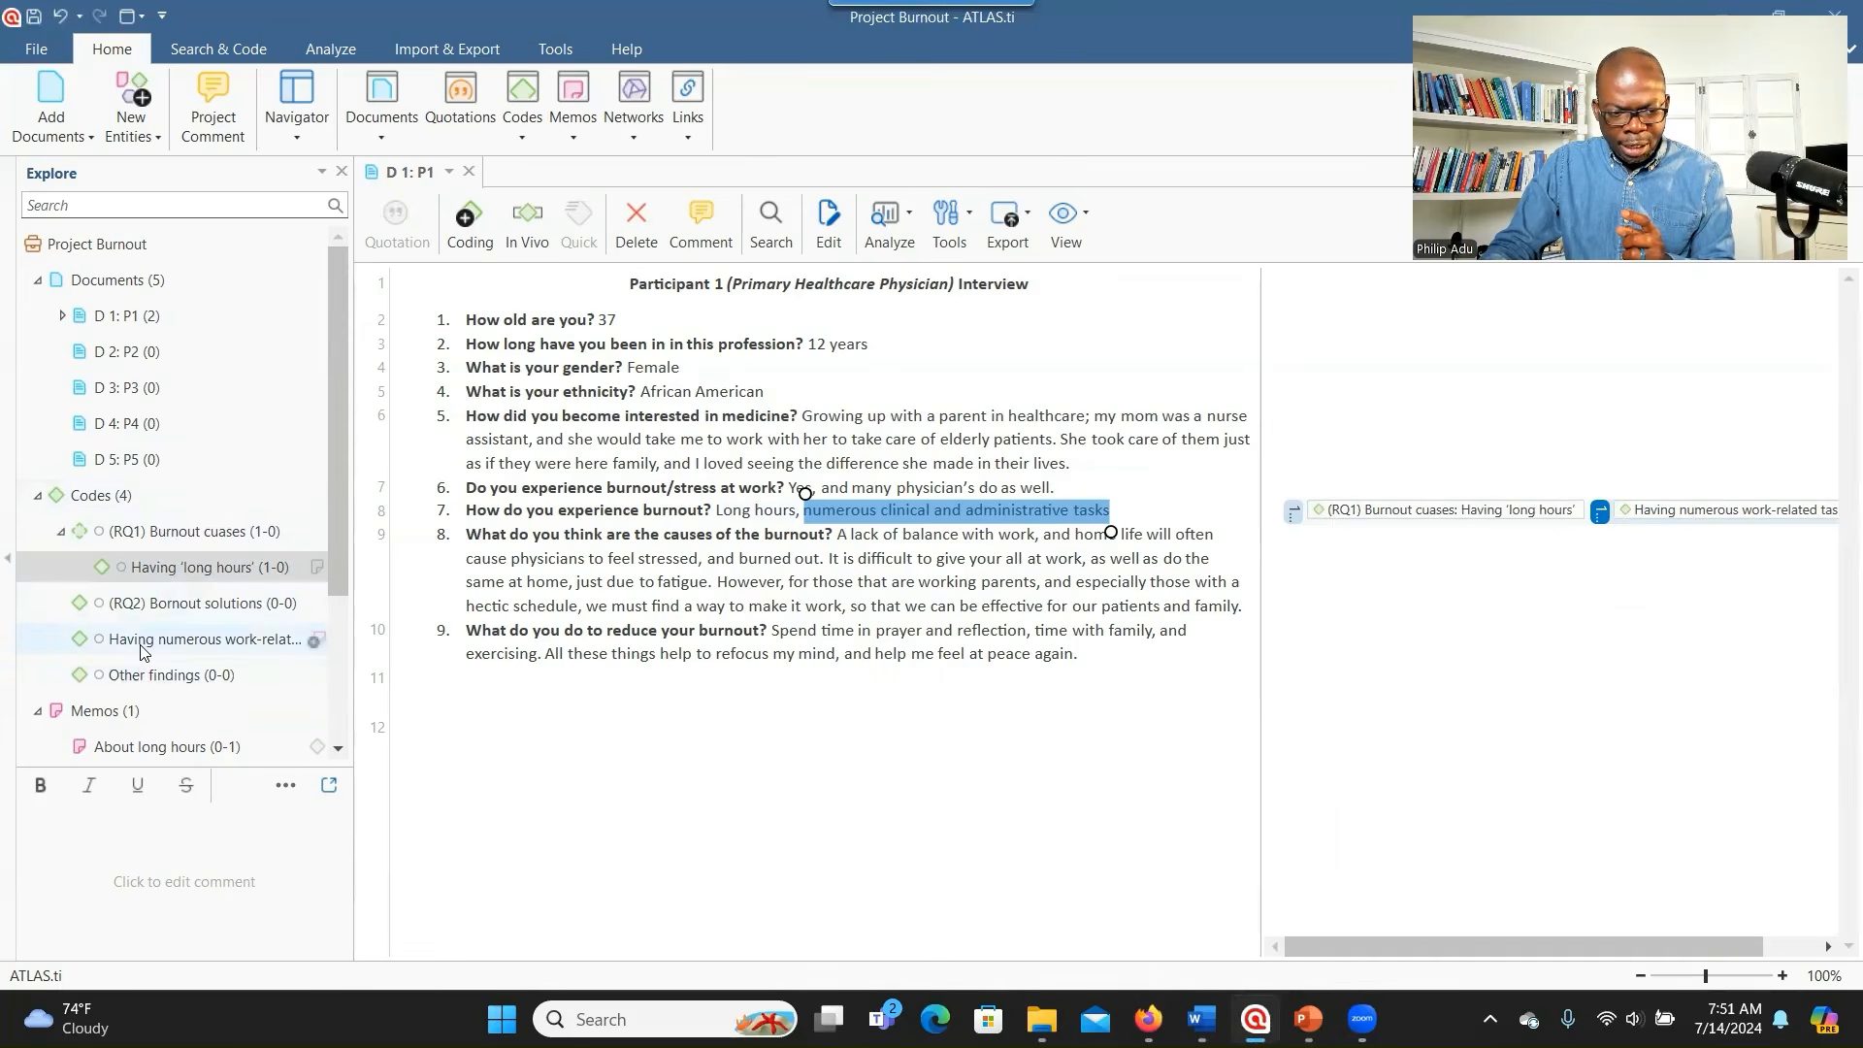
# - Move Having numerous work-related tasks under (RQ1) Burnout cuases, then start selecting answer 8's opening sentences
pyautogui.moveTo(142, 650); pyautogui.dragTo(144, 536)
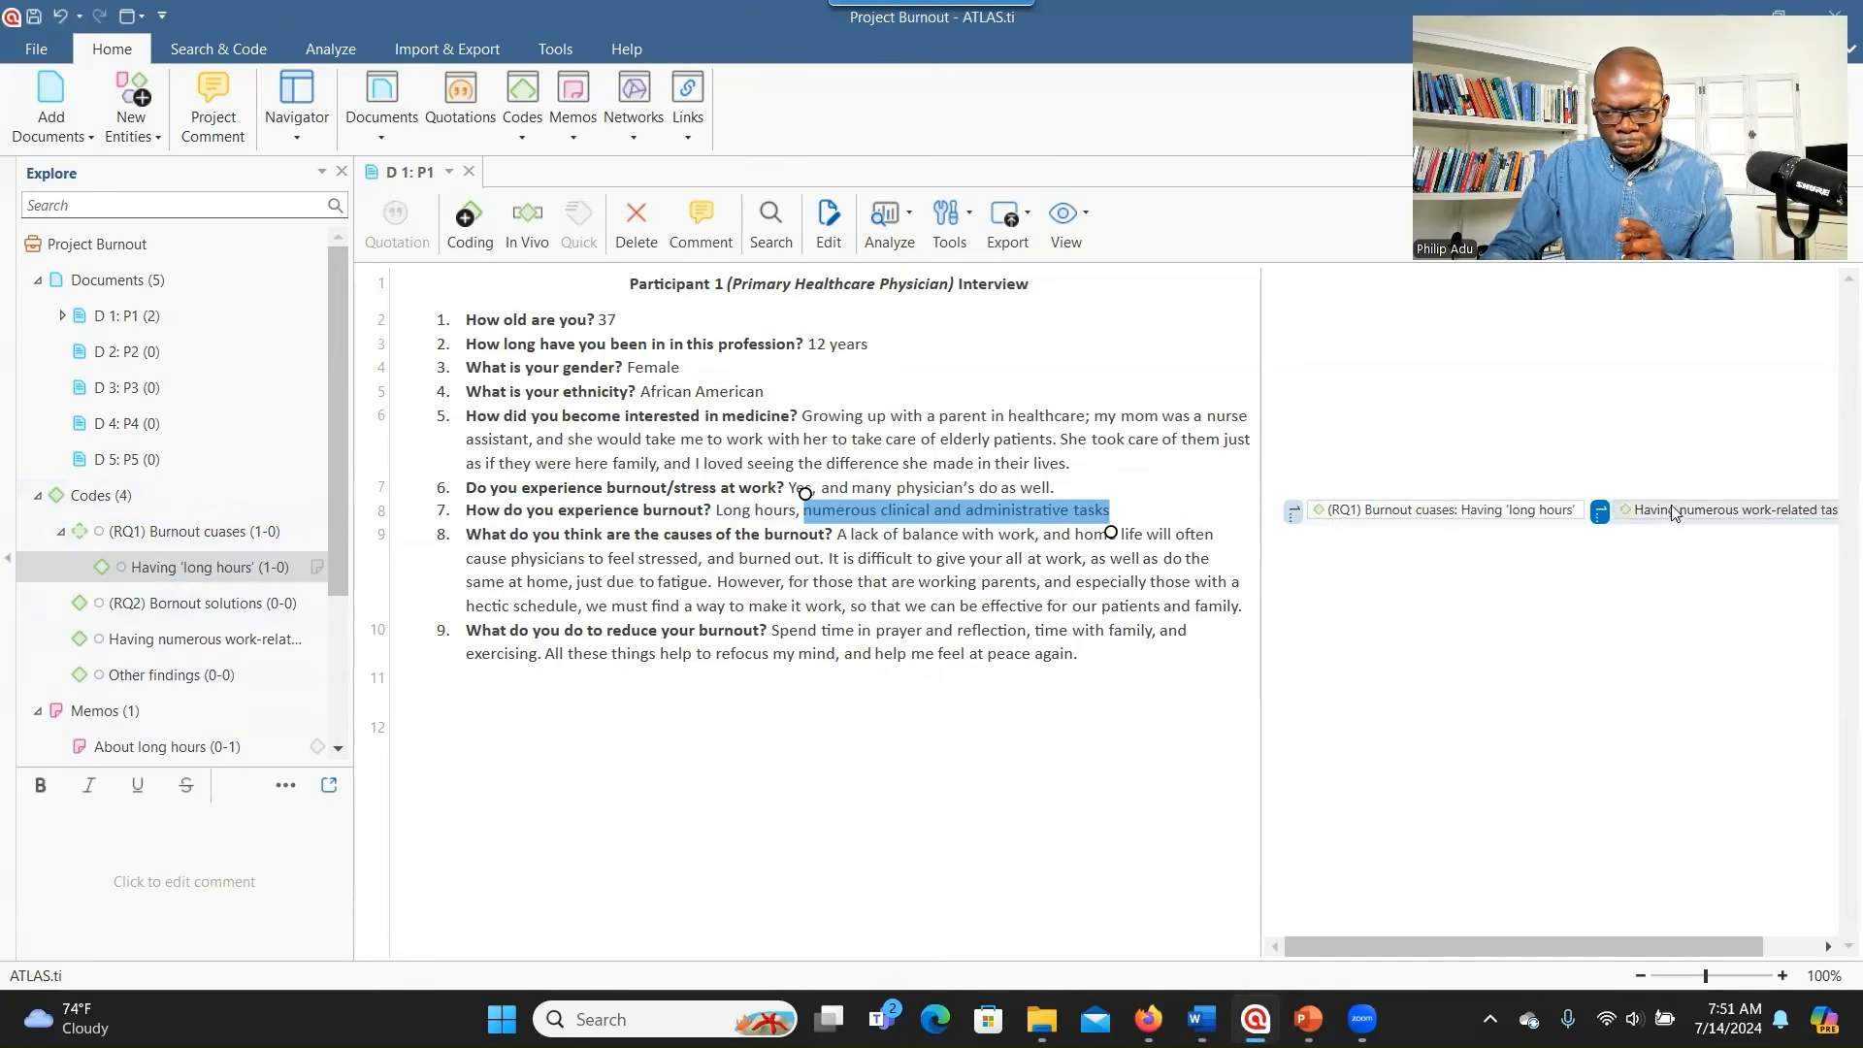
pyautogui.moveTo(1686, 506); pyautogui.dragTo(223, 524)
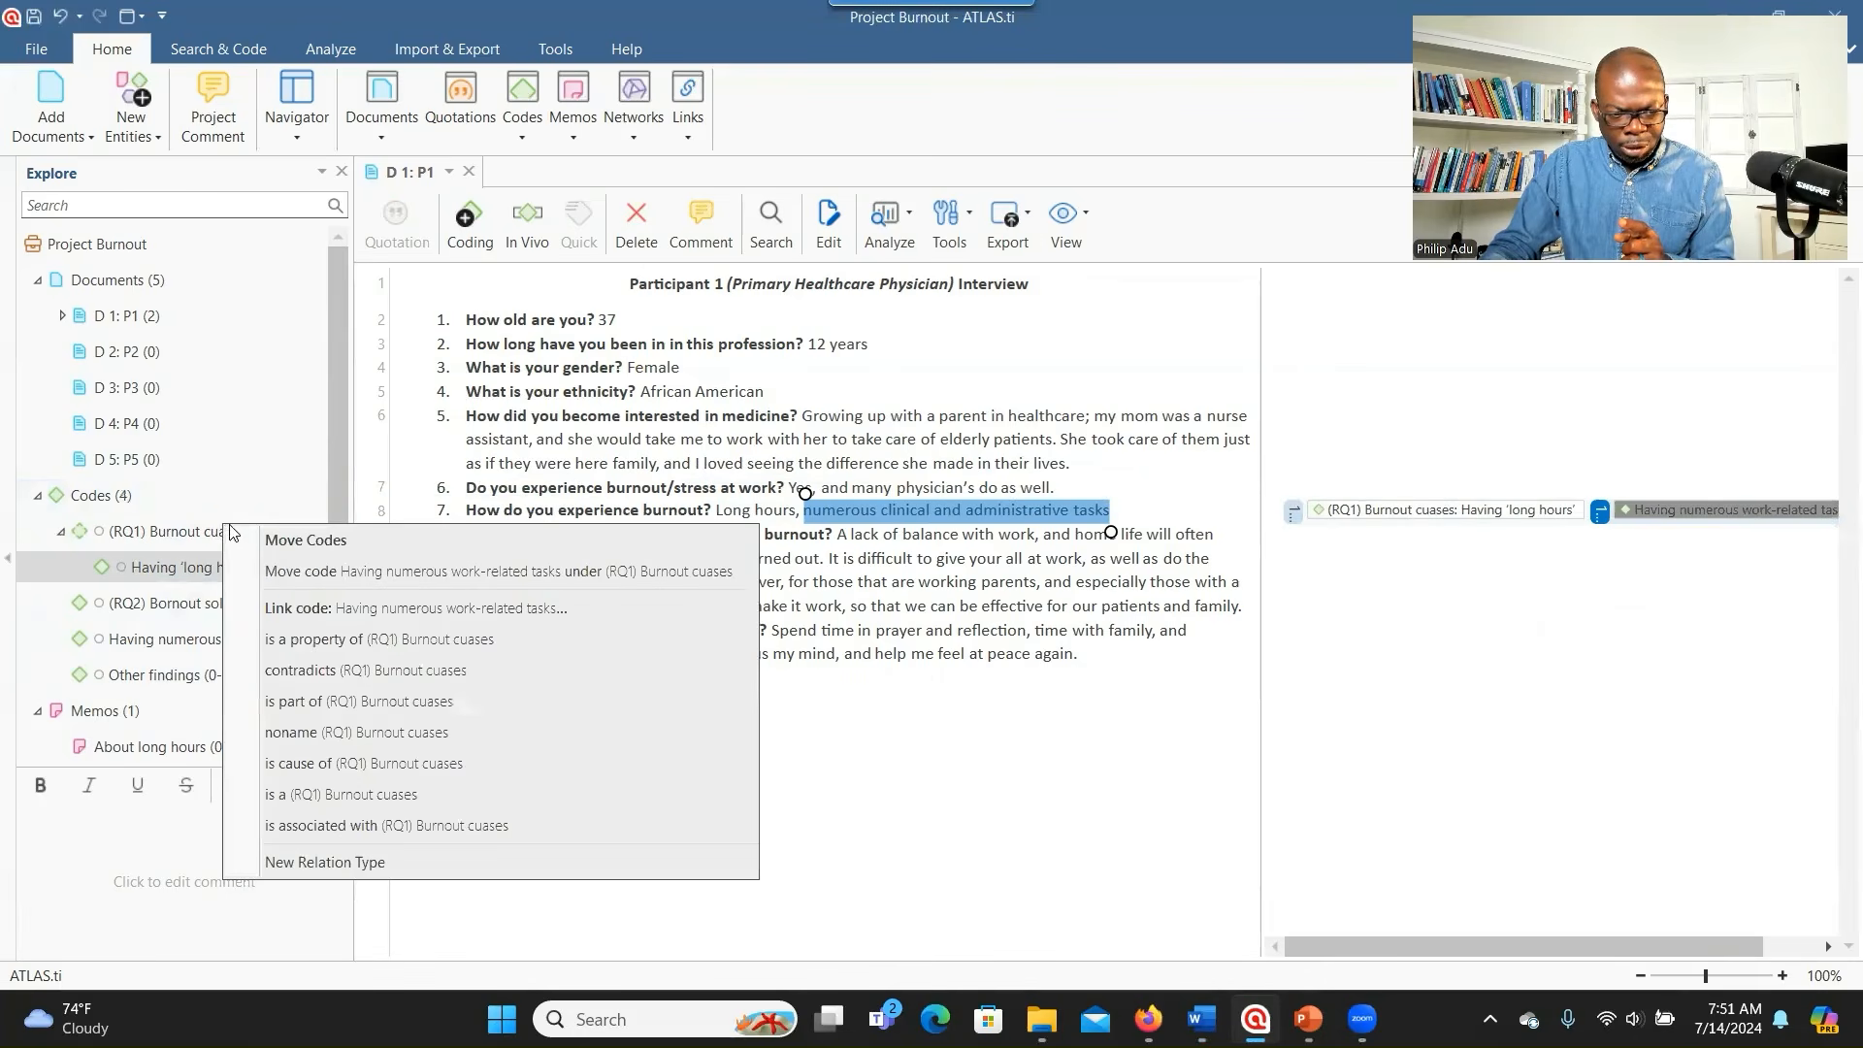
pyautogui.click(287, 570)
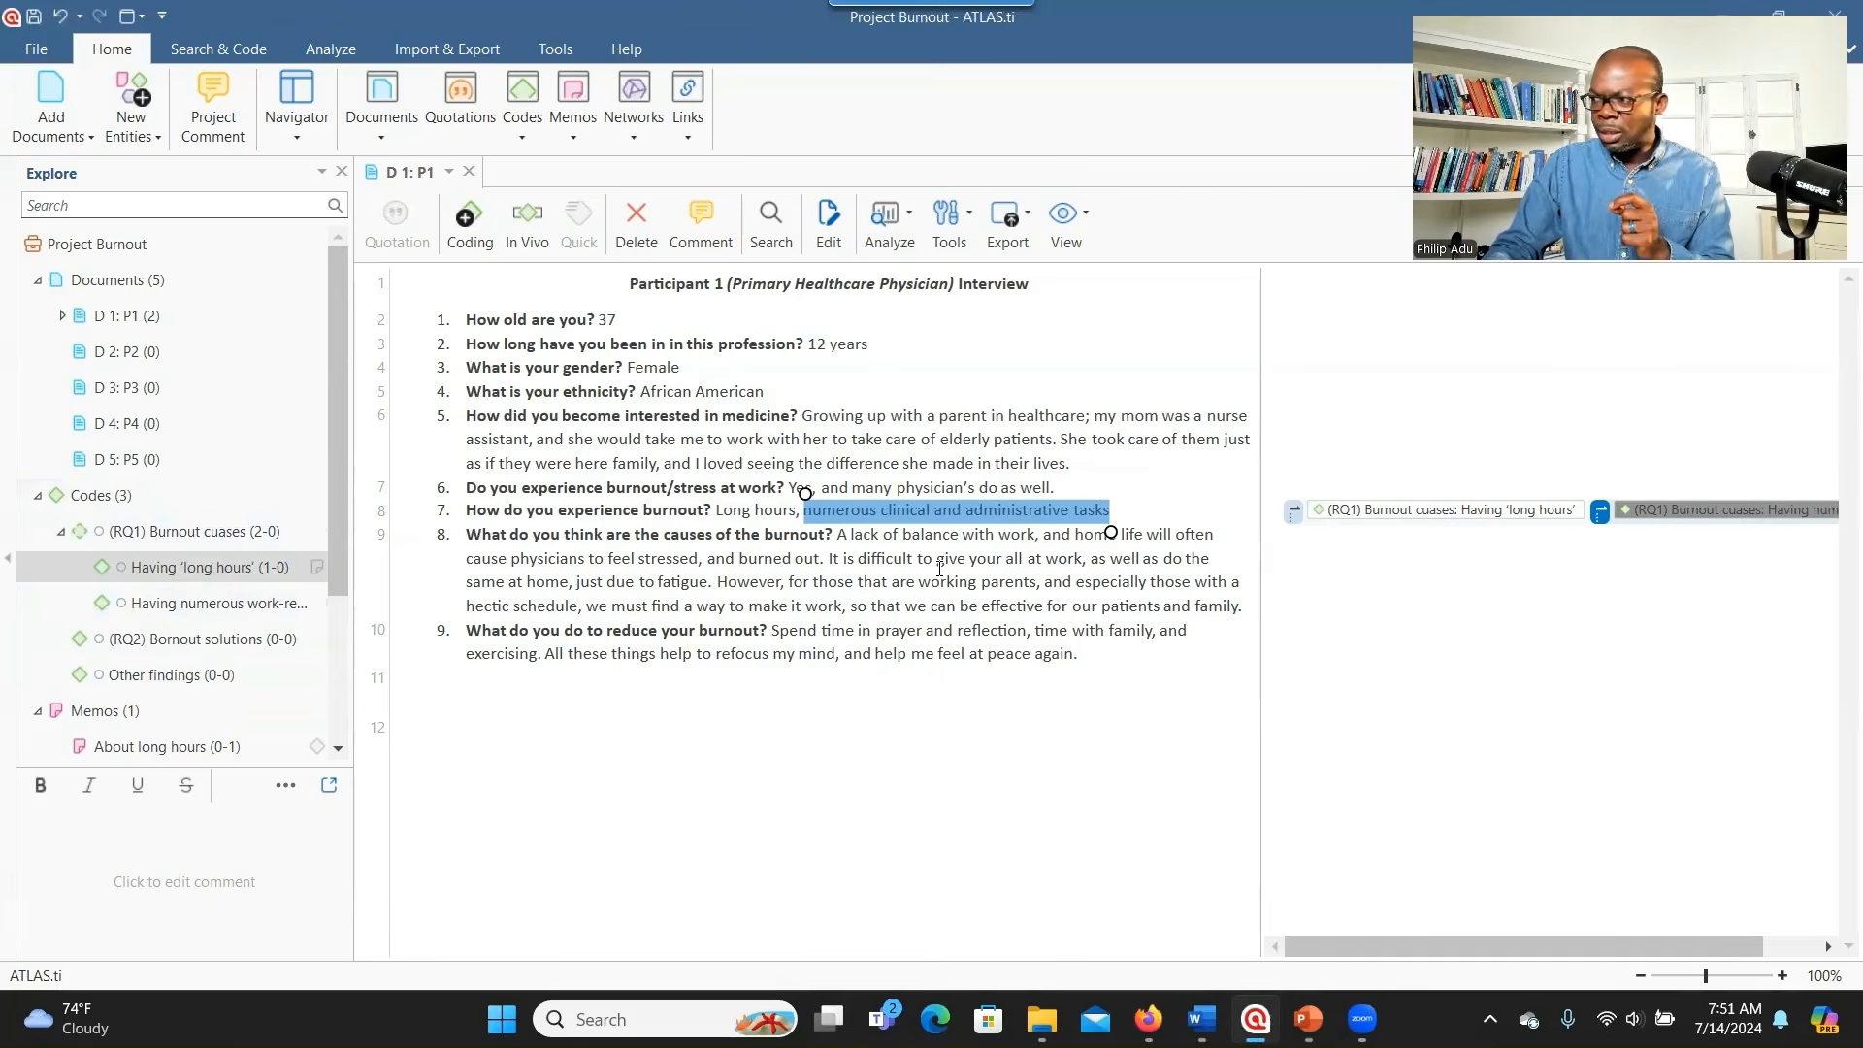
pyautogui.hotkey('alt', 'Tab')
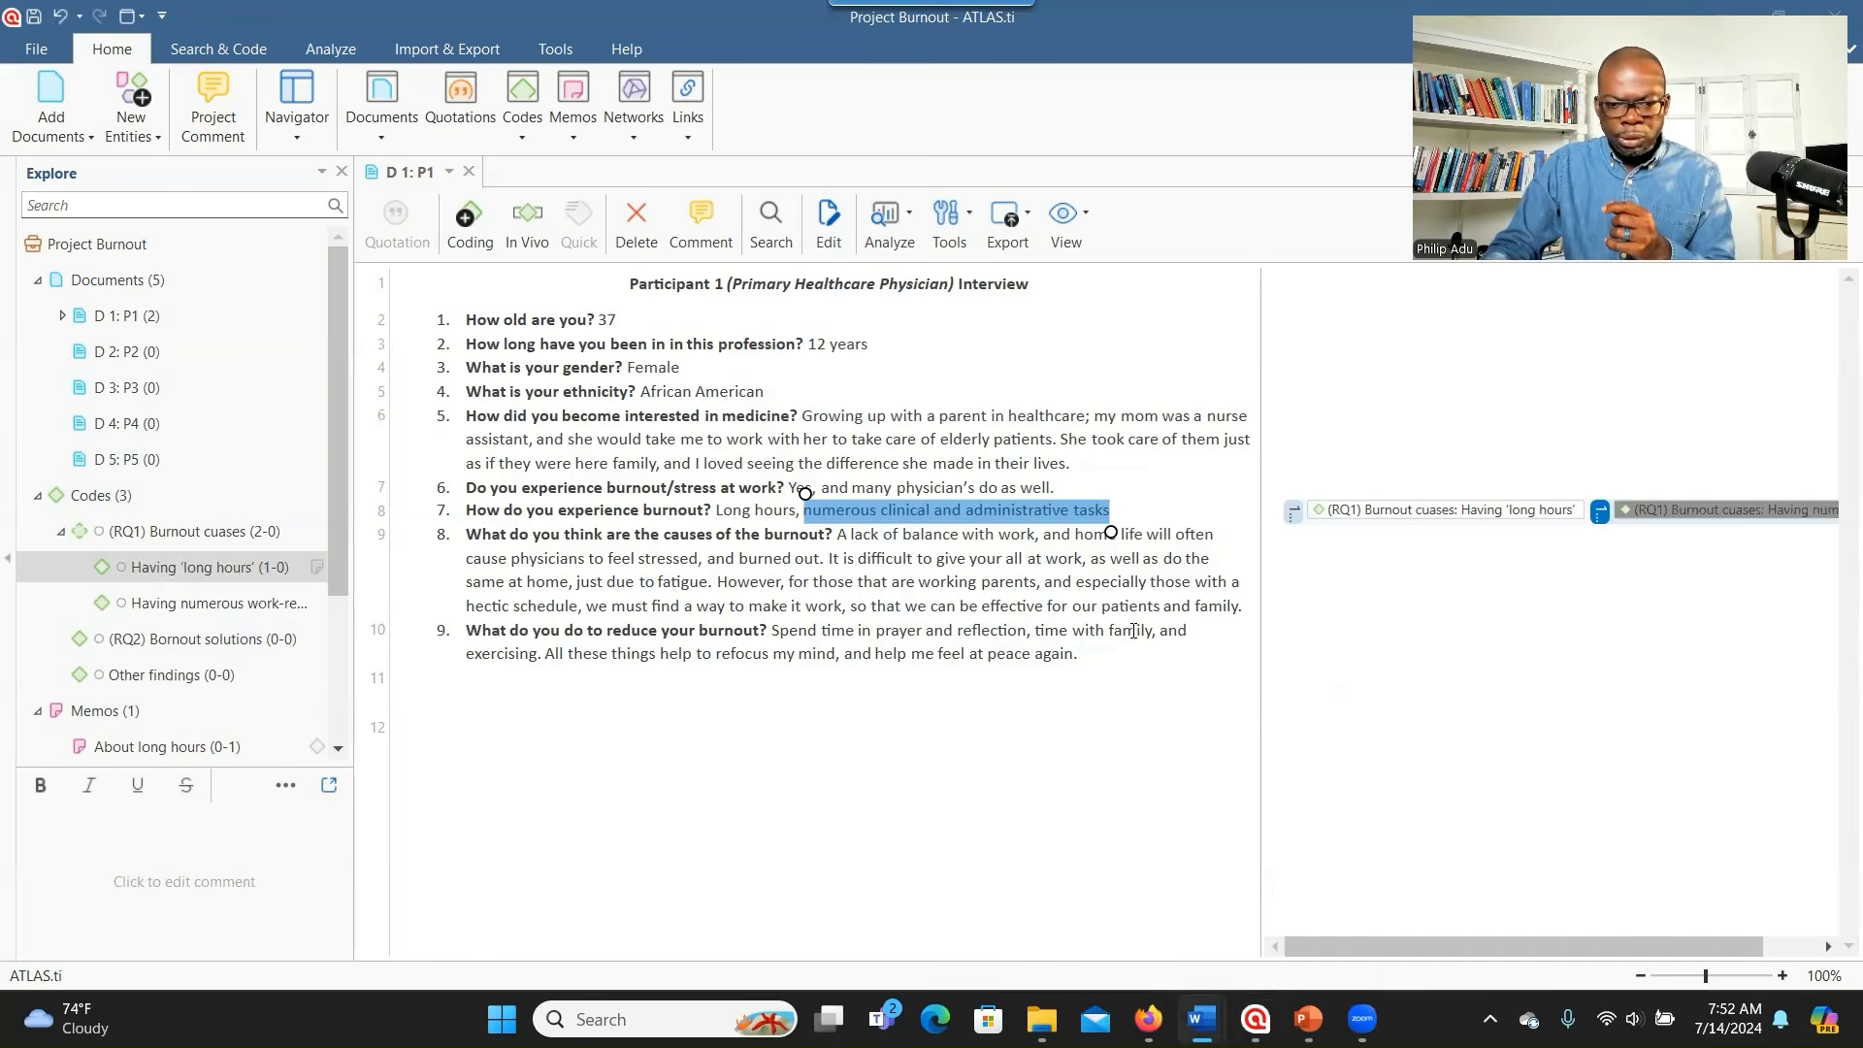
pyautogui.moveTo(839, 536); pyautogui.dragTo(903, 549)
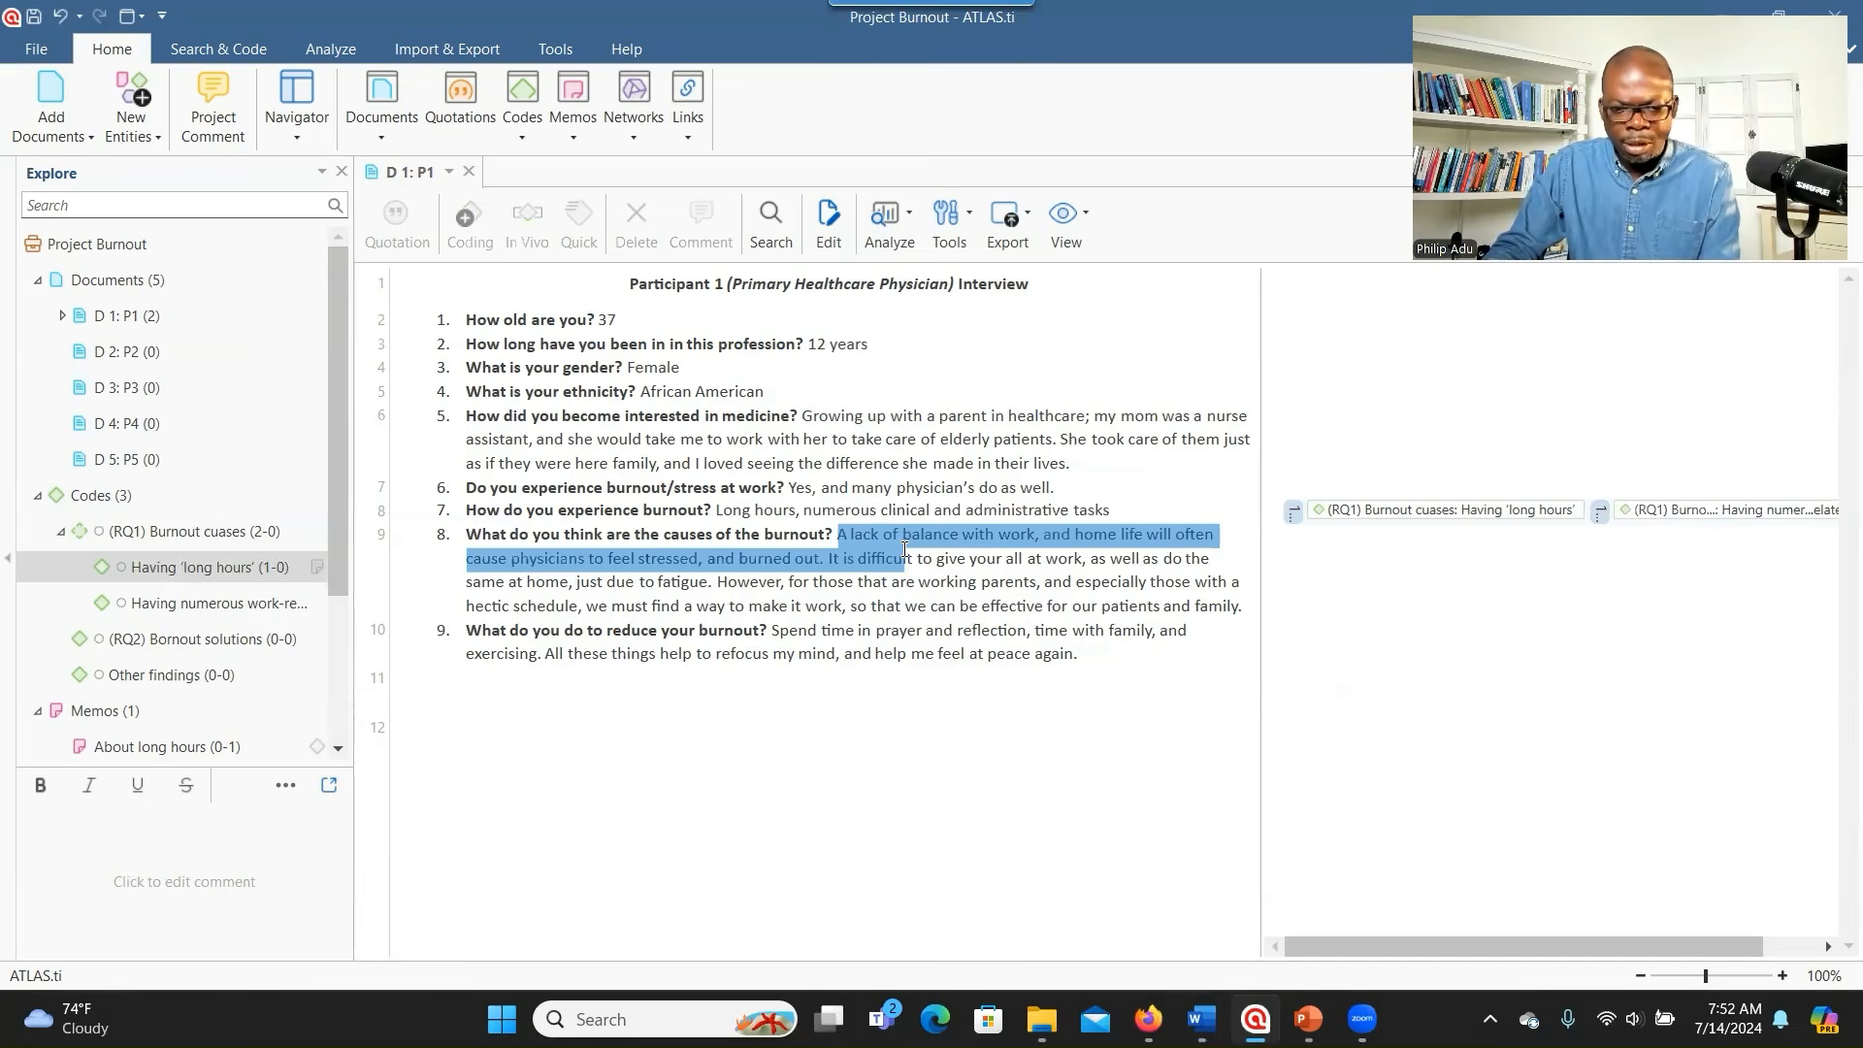
# - Select answer 8's passage ending at 'burned out' and view suggested codes like Stress and Work-life balance
pyautogui.moveTo(904, 551); pyautogui.dragTo(825, 556)
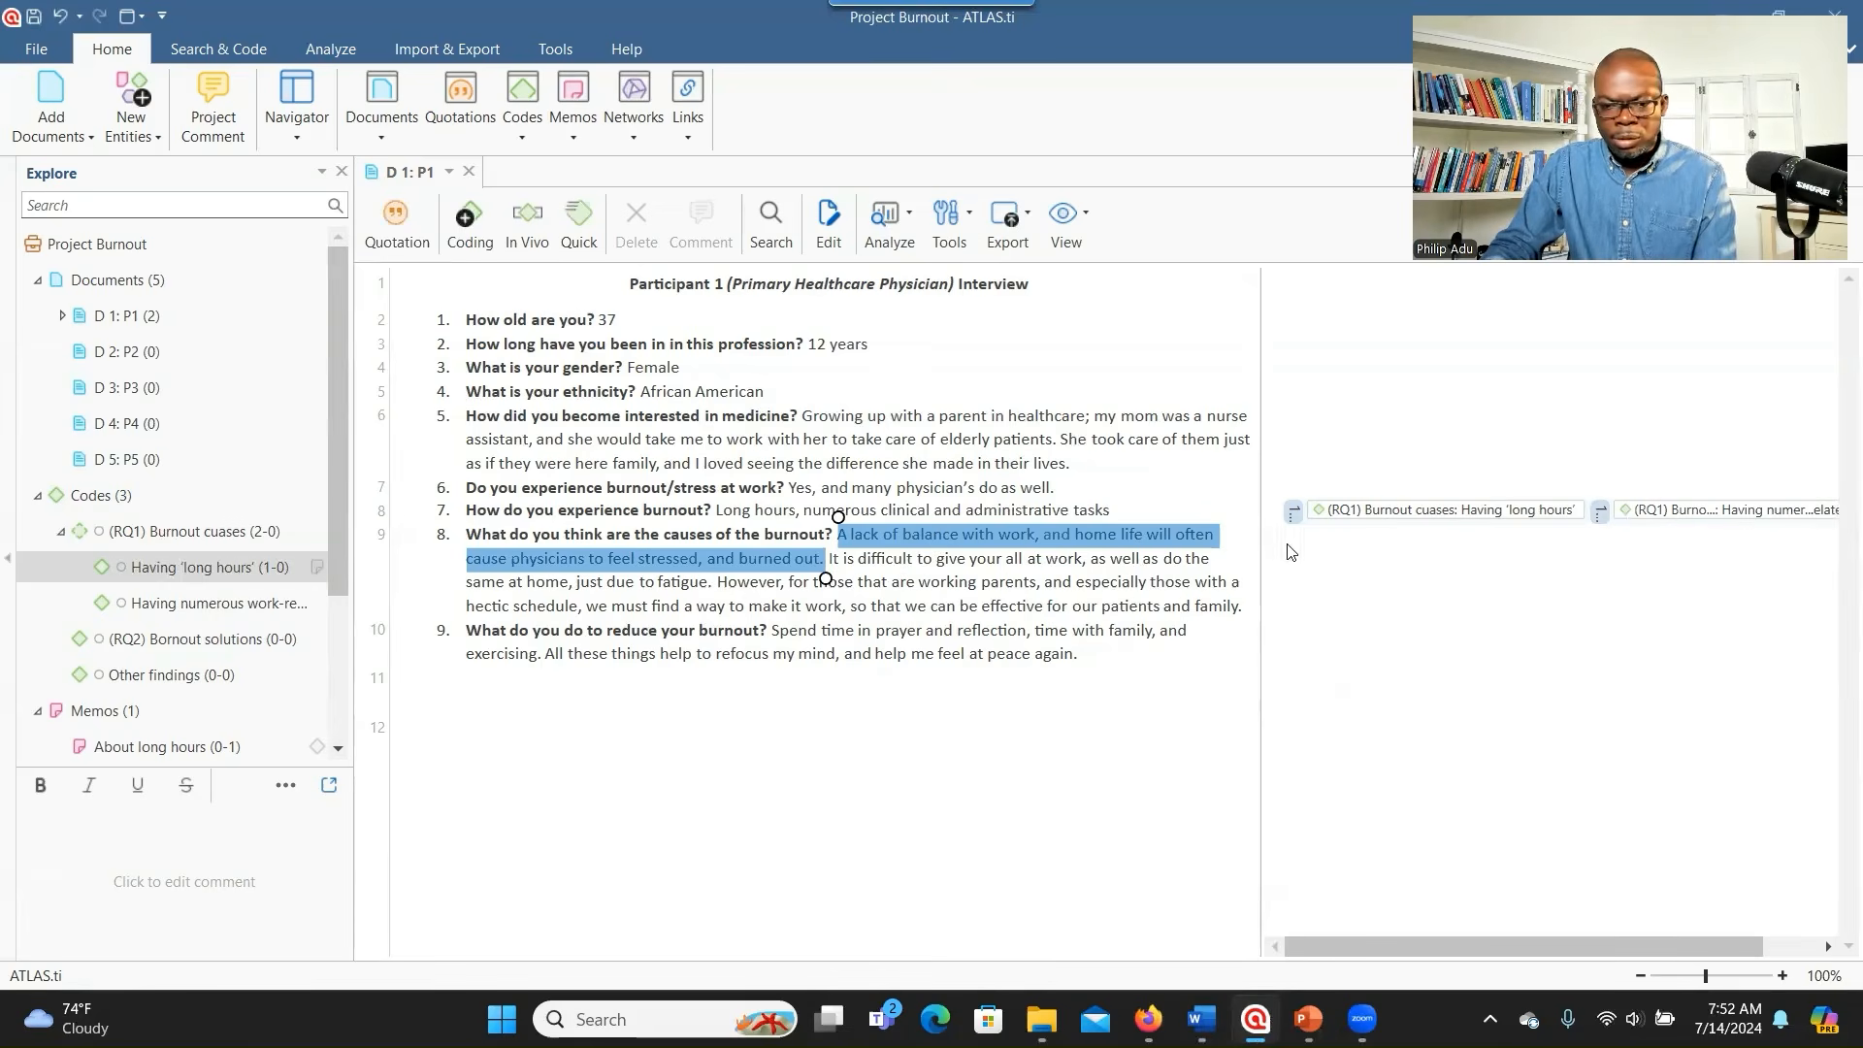
pyautogui.rightClick(1026, 540)
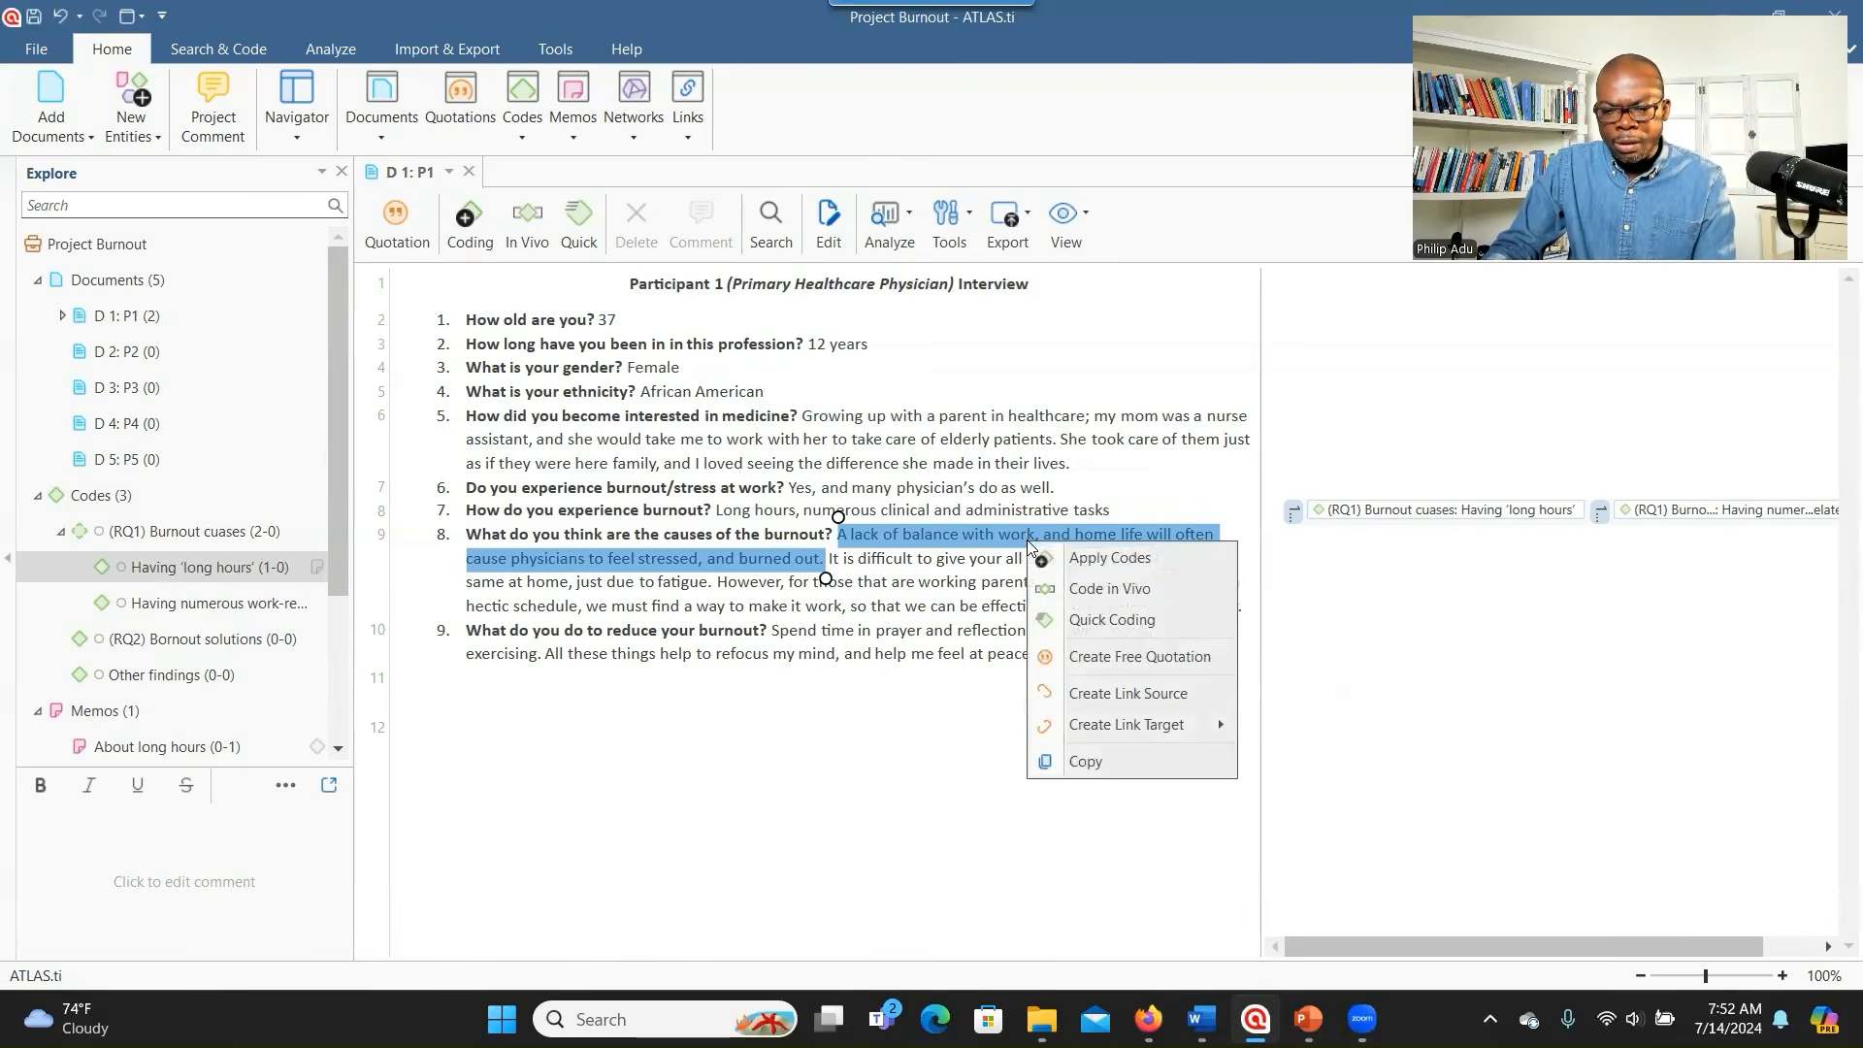
pyautogui.click(1086, 558)
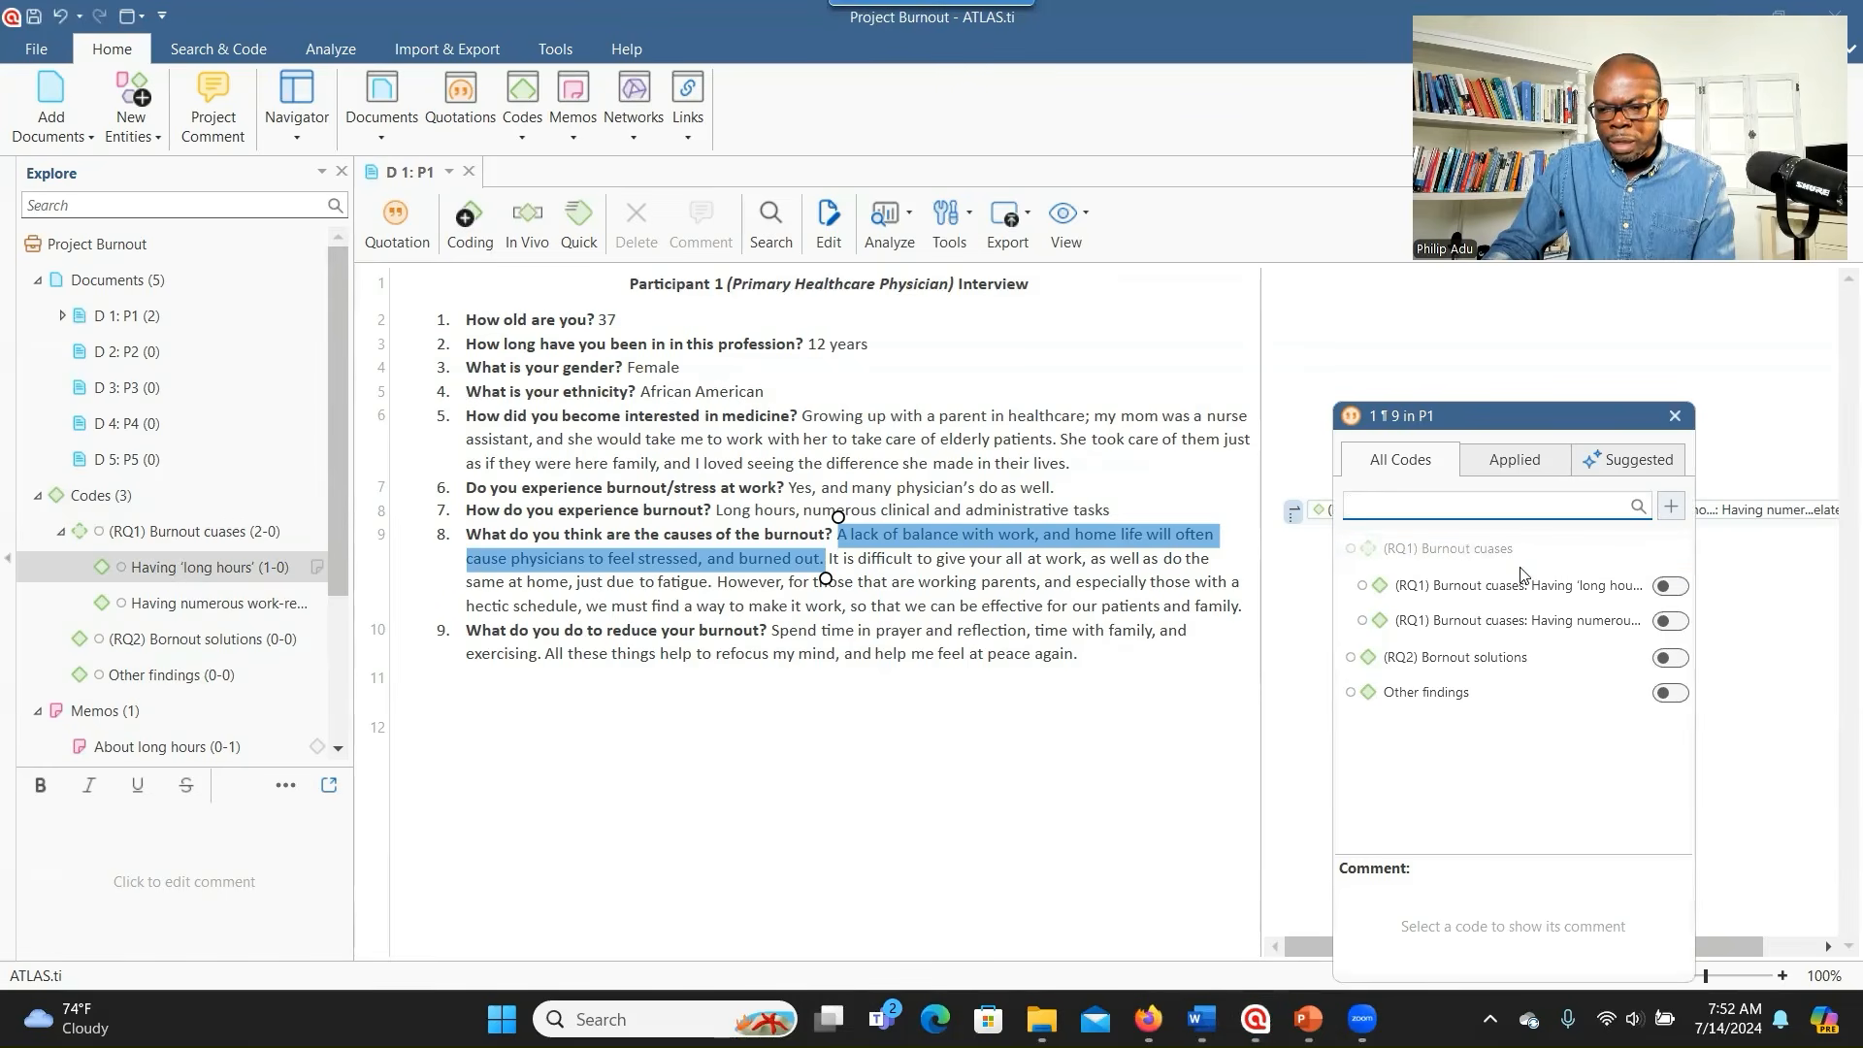
pyautogui.click(1620, 466)
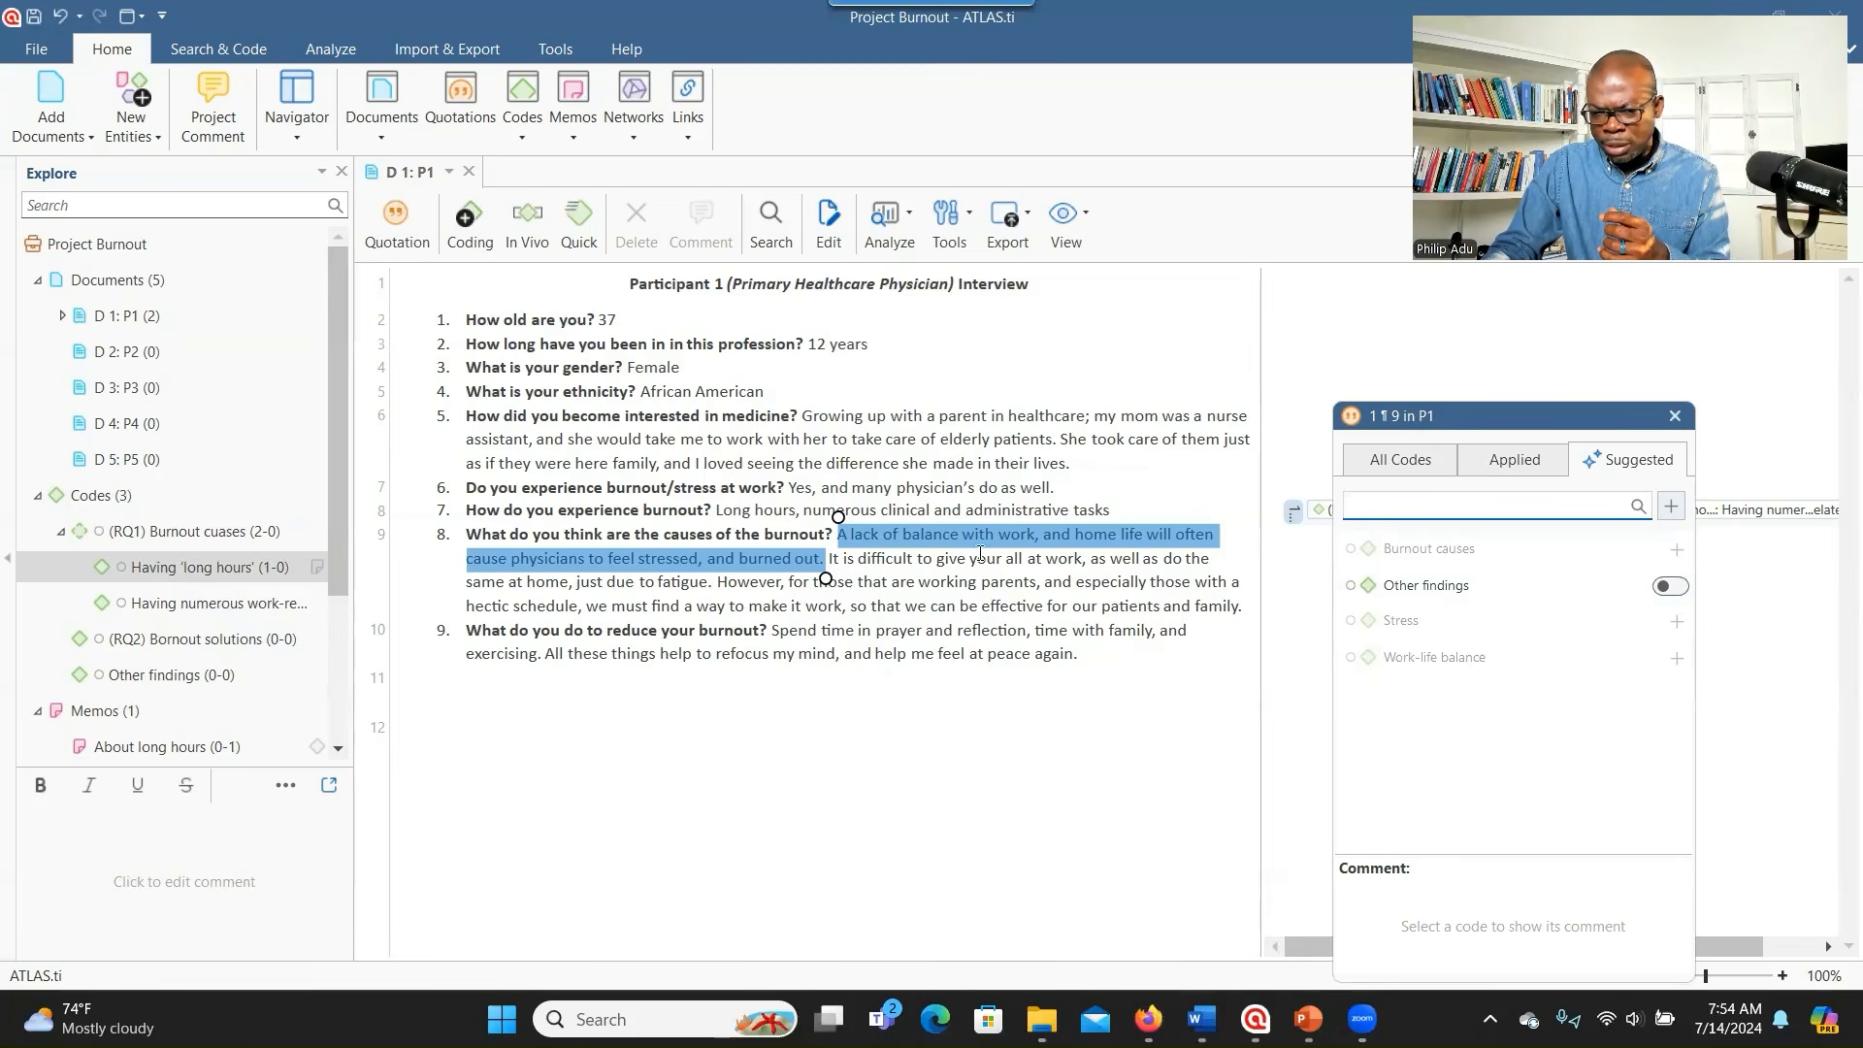
# - Code the passage with a new code 'Lack of work-life balance', adapted from the Work-life balance suggestion
pyautogui.click(1398, 666)
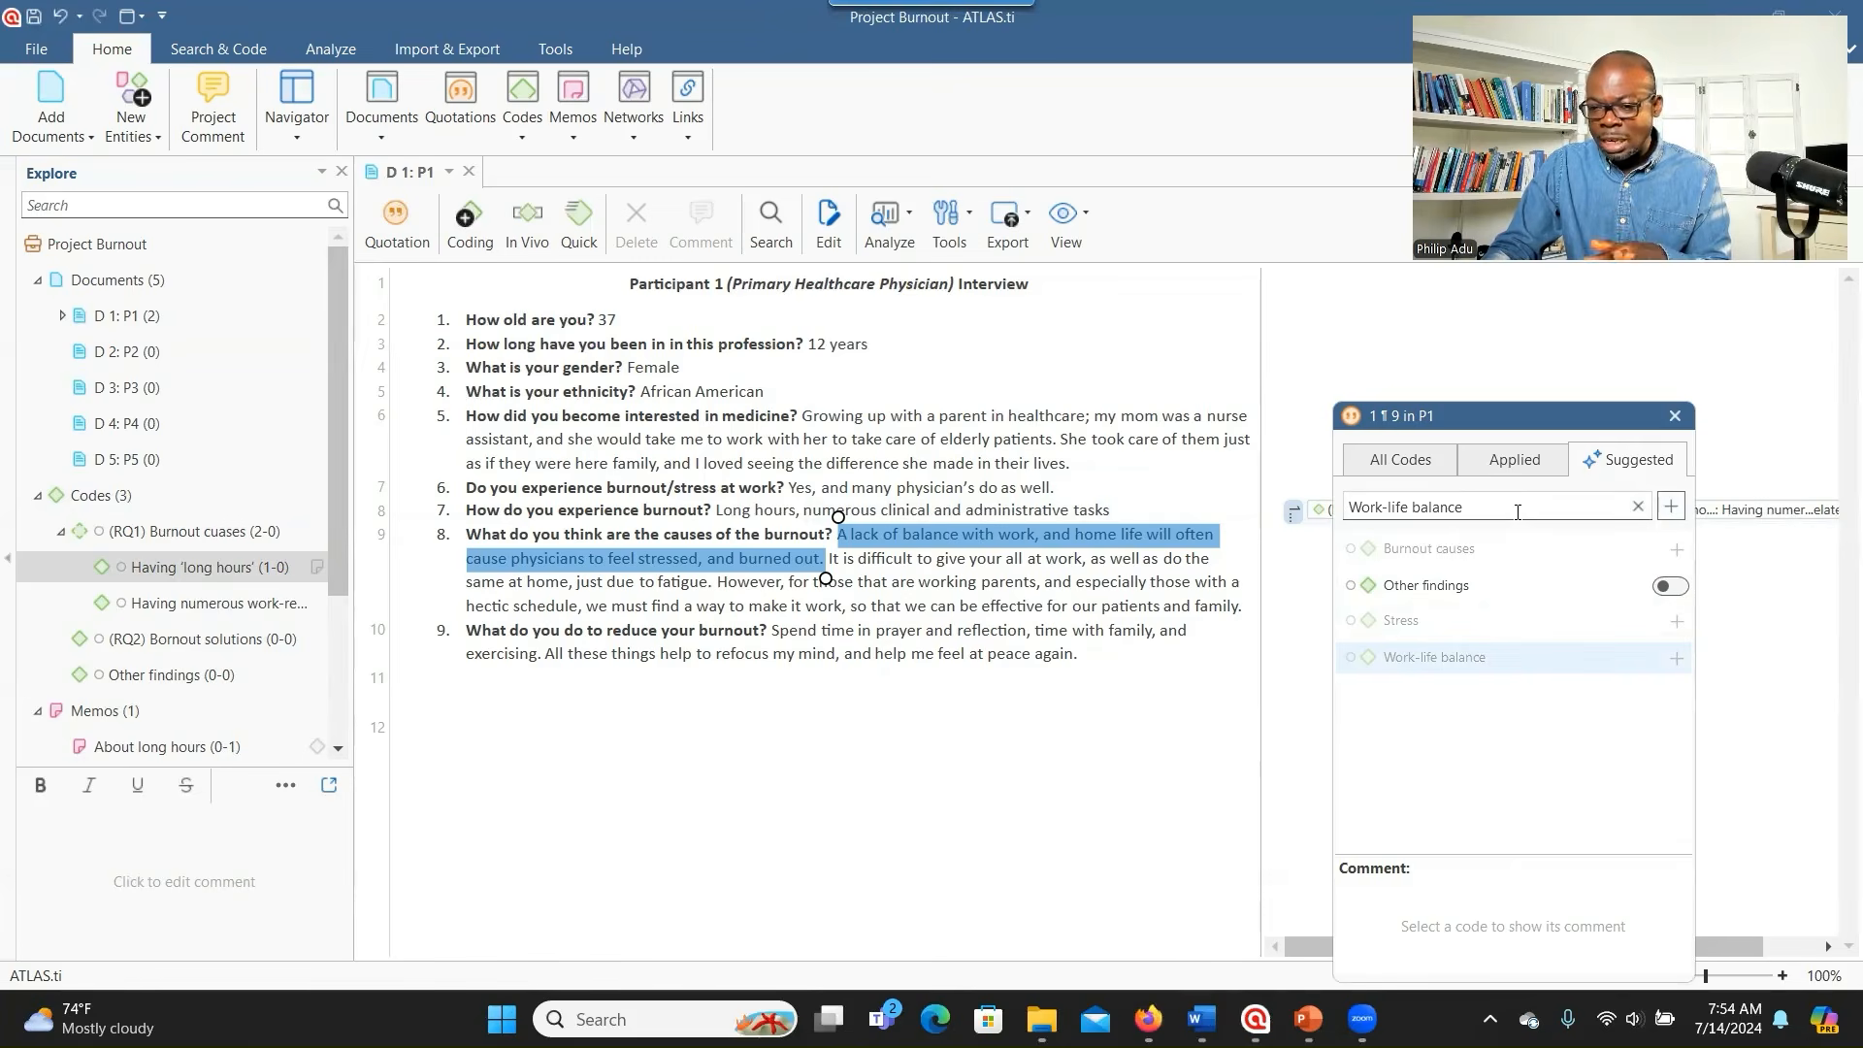
pyautogui.click(1389, 511)
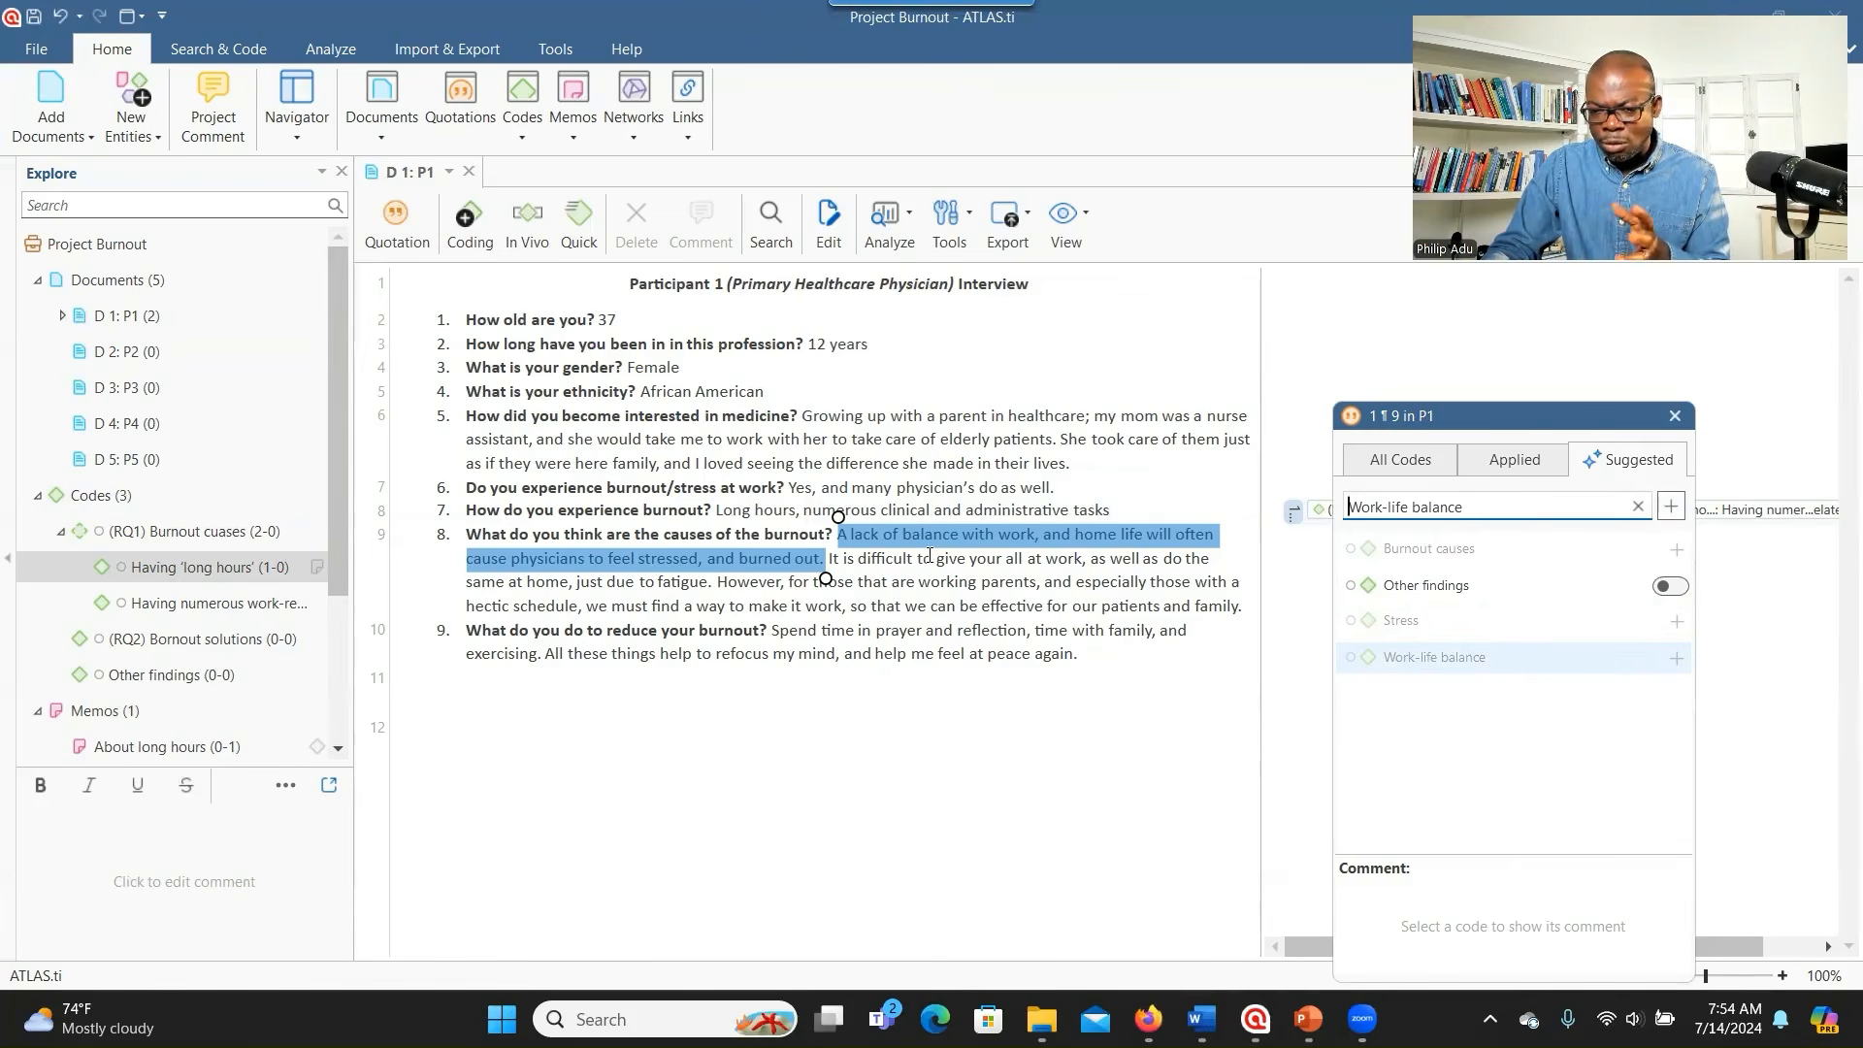
pyautogui.moveTo(1471, 509); pyautogui.dragTo(1339, 512)
pyautogui.click(1361, 513)
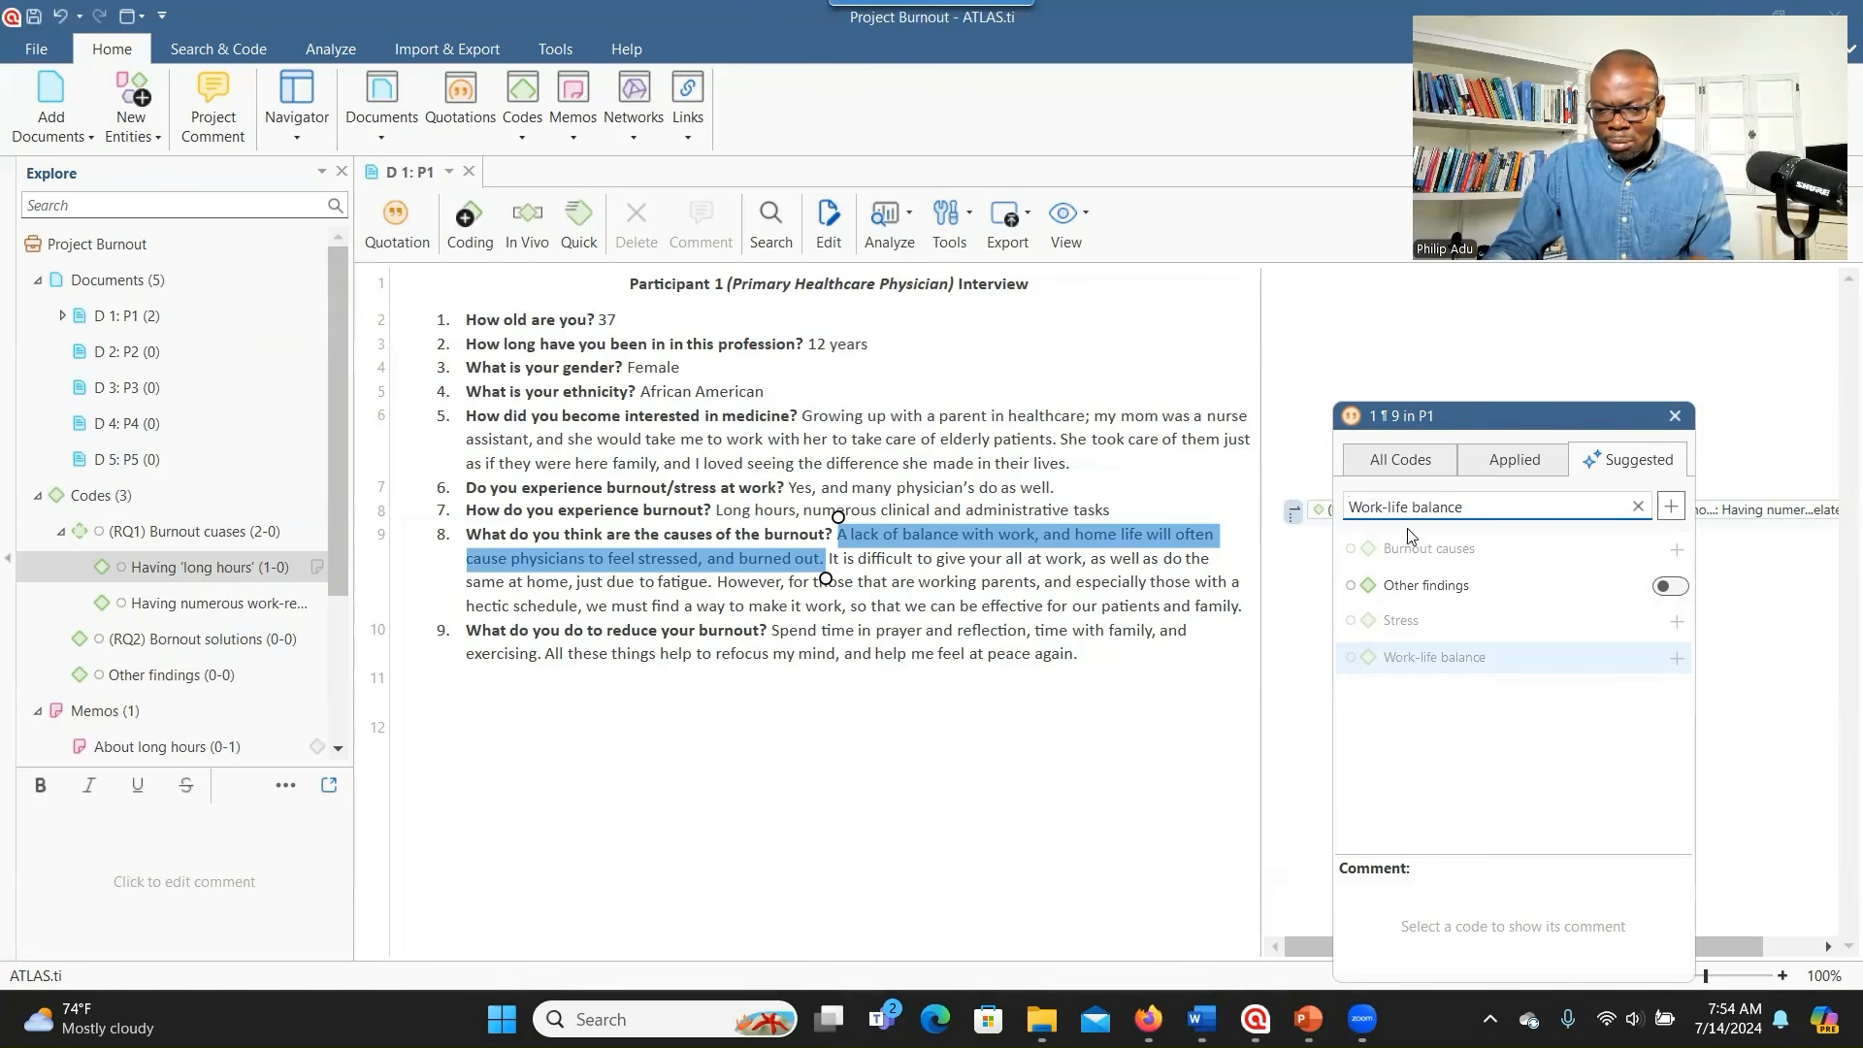
pyautogui.write('Lac')
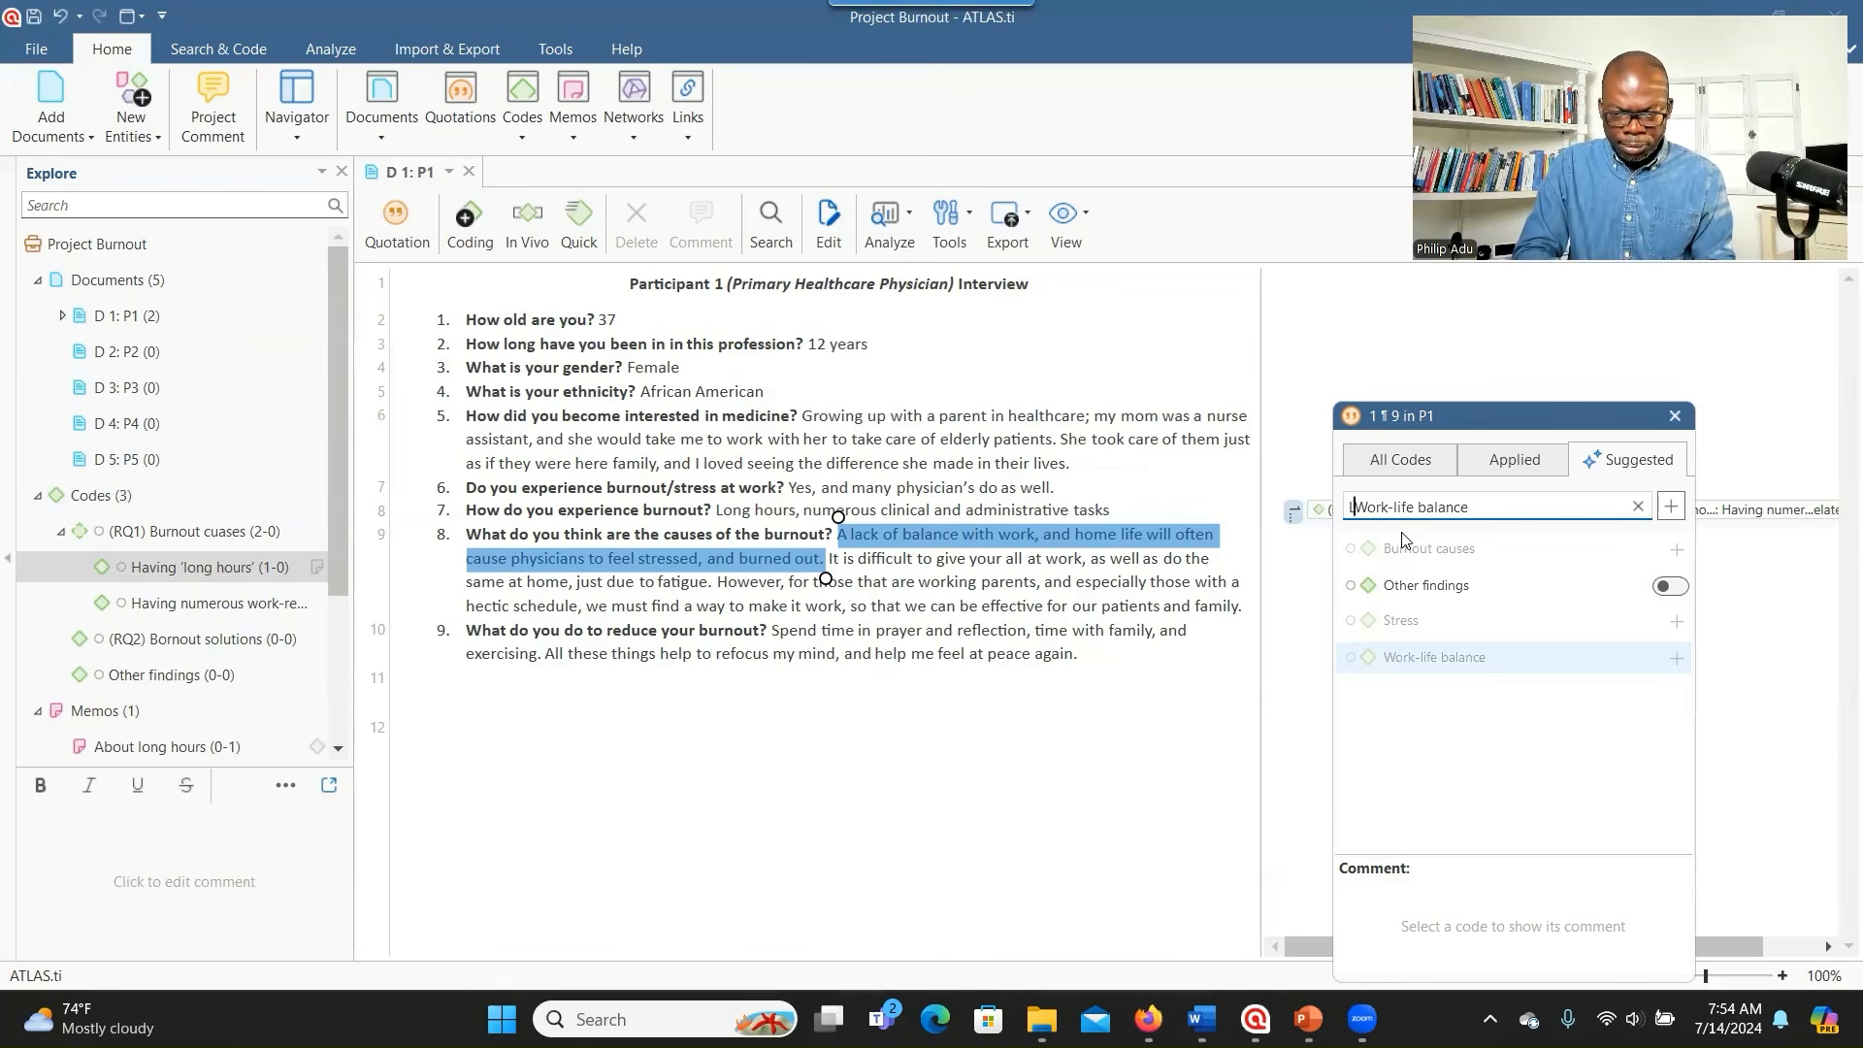
pyautogui.write('k og')
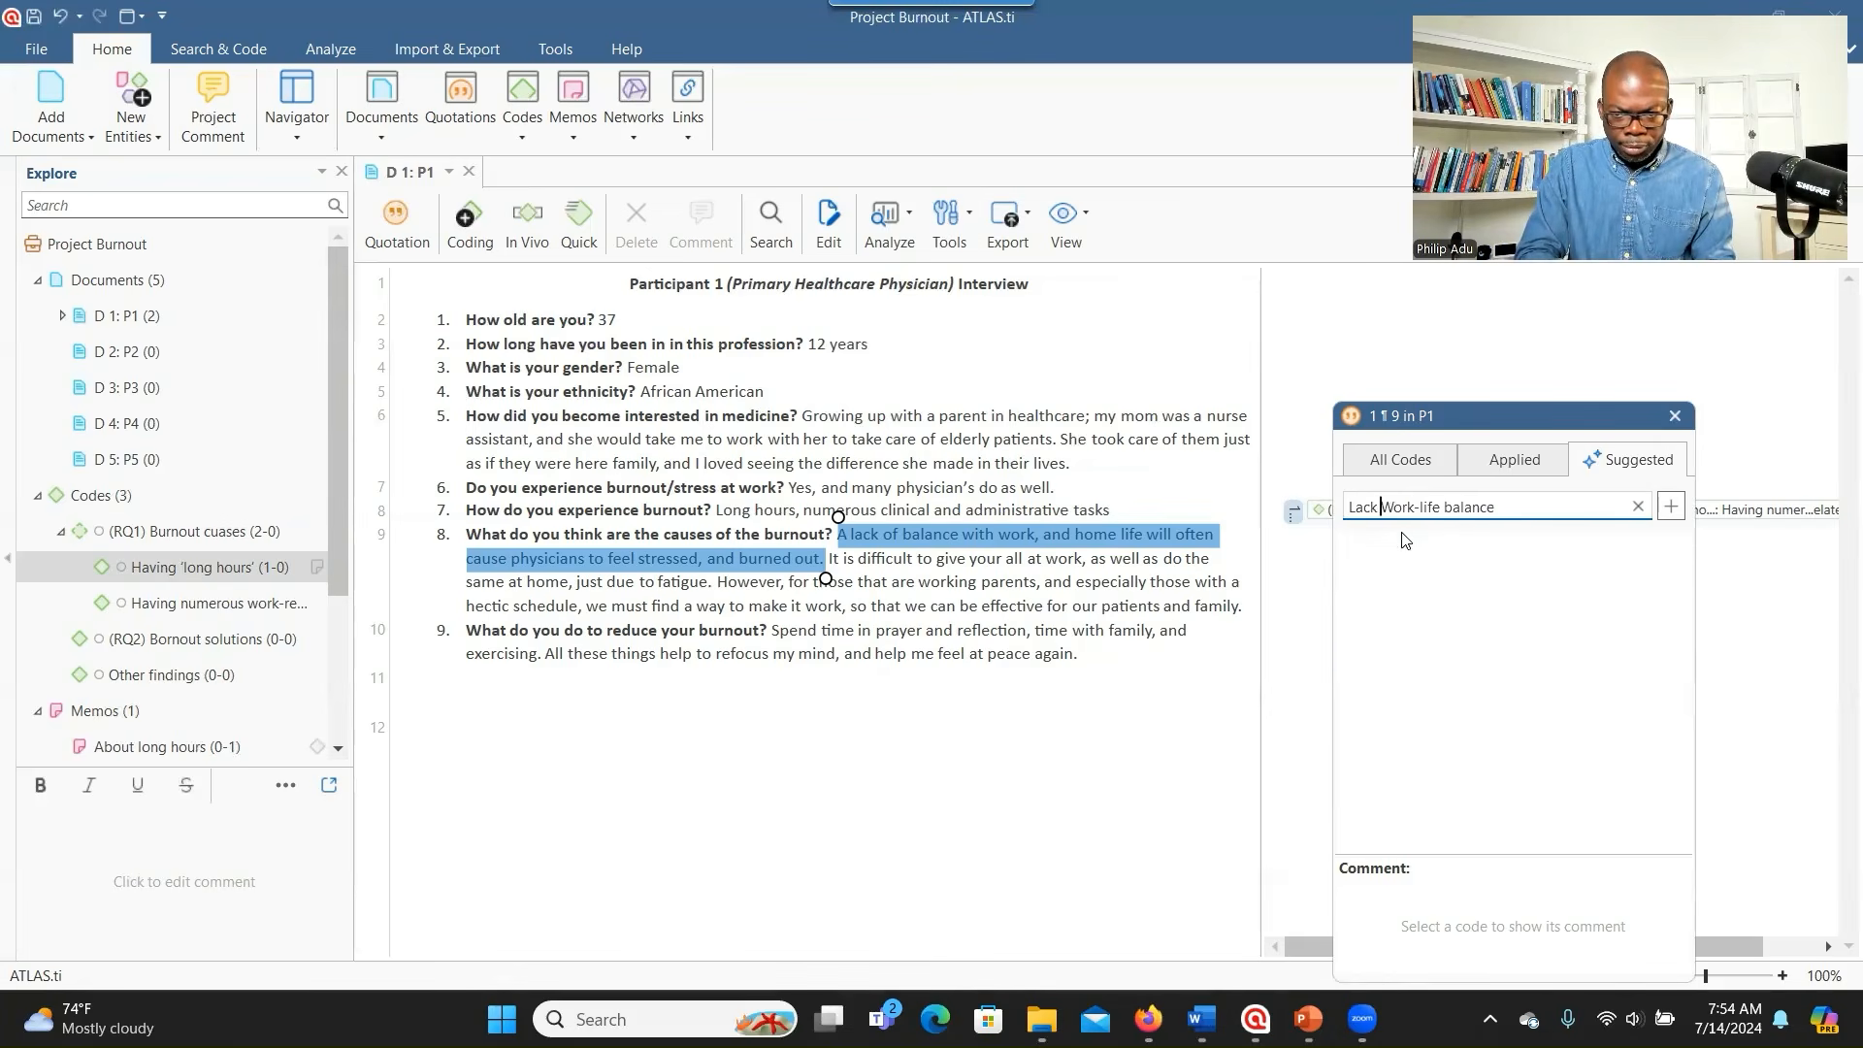
pyautogui.press('BackSpace')
pyautogui.write('f')
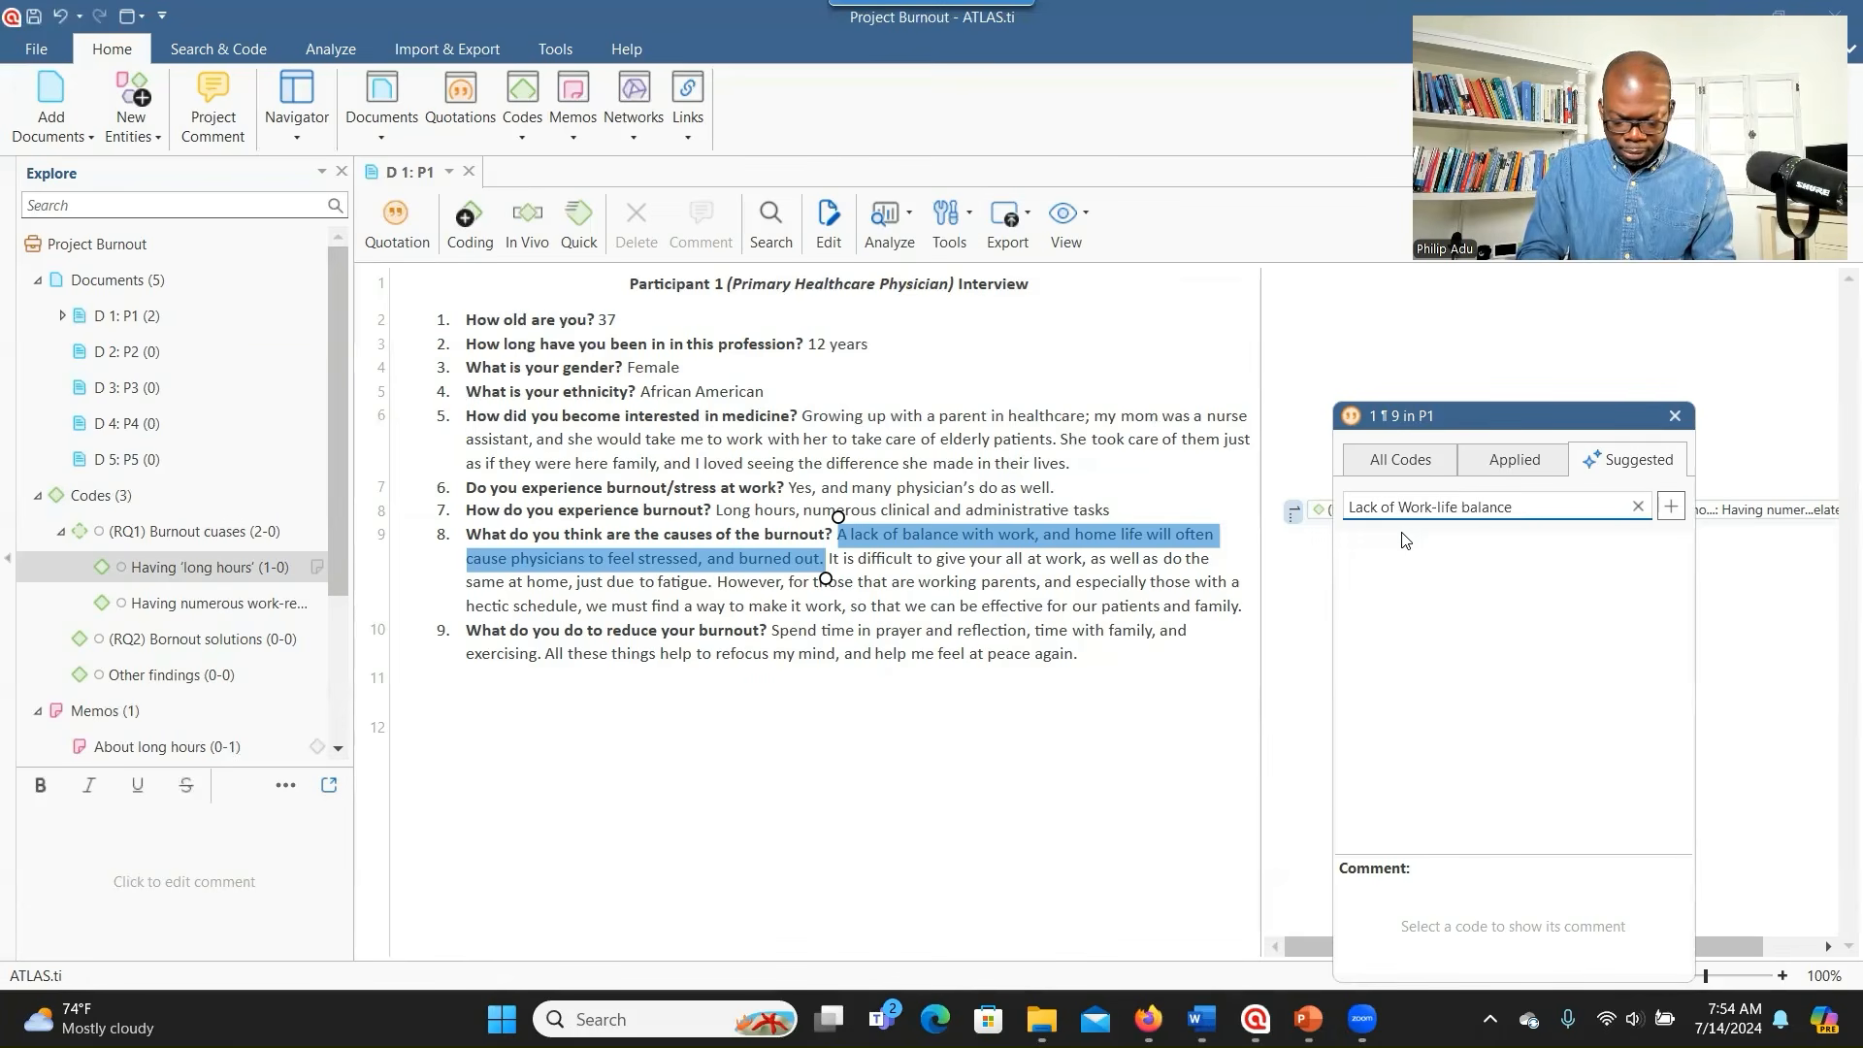
pyautogui.hotkey('shift', 'Right')
pyautogui.write('w')
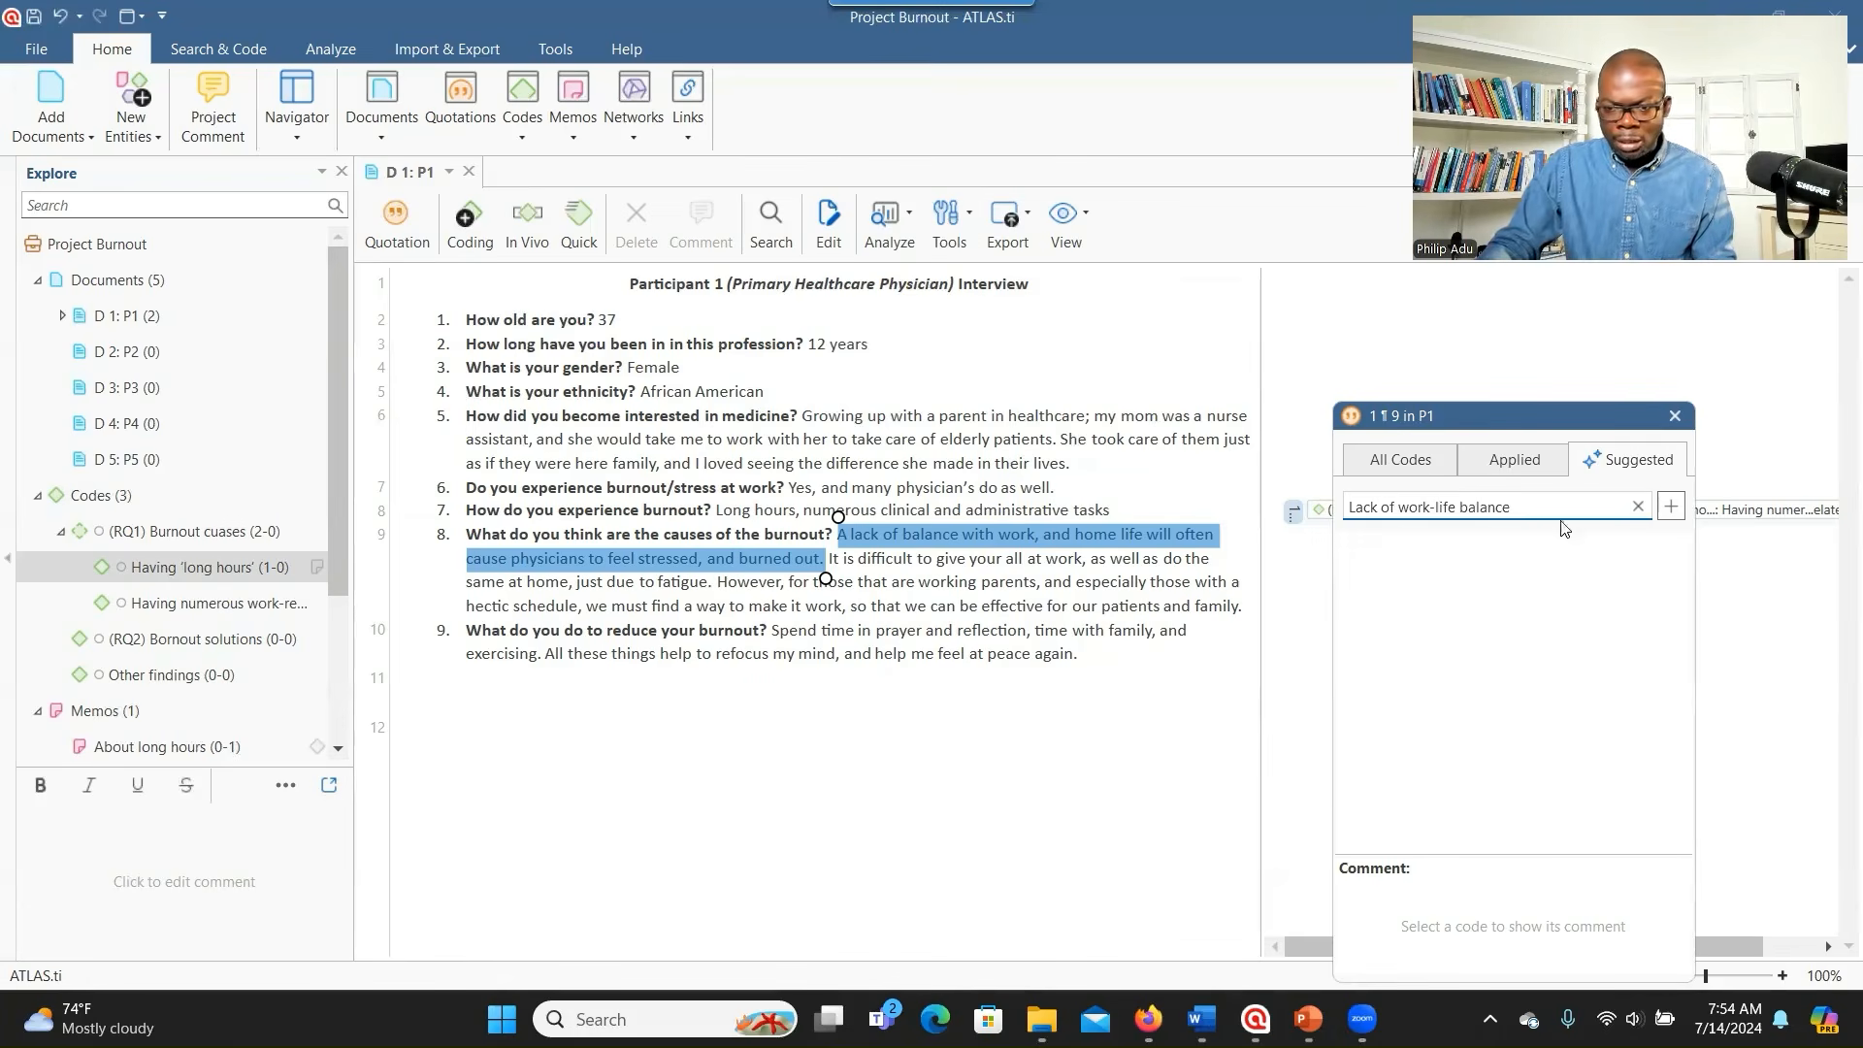
pyautogui.click(1670, 508)
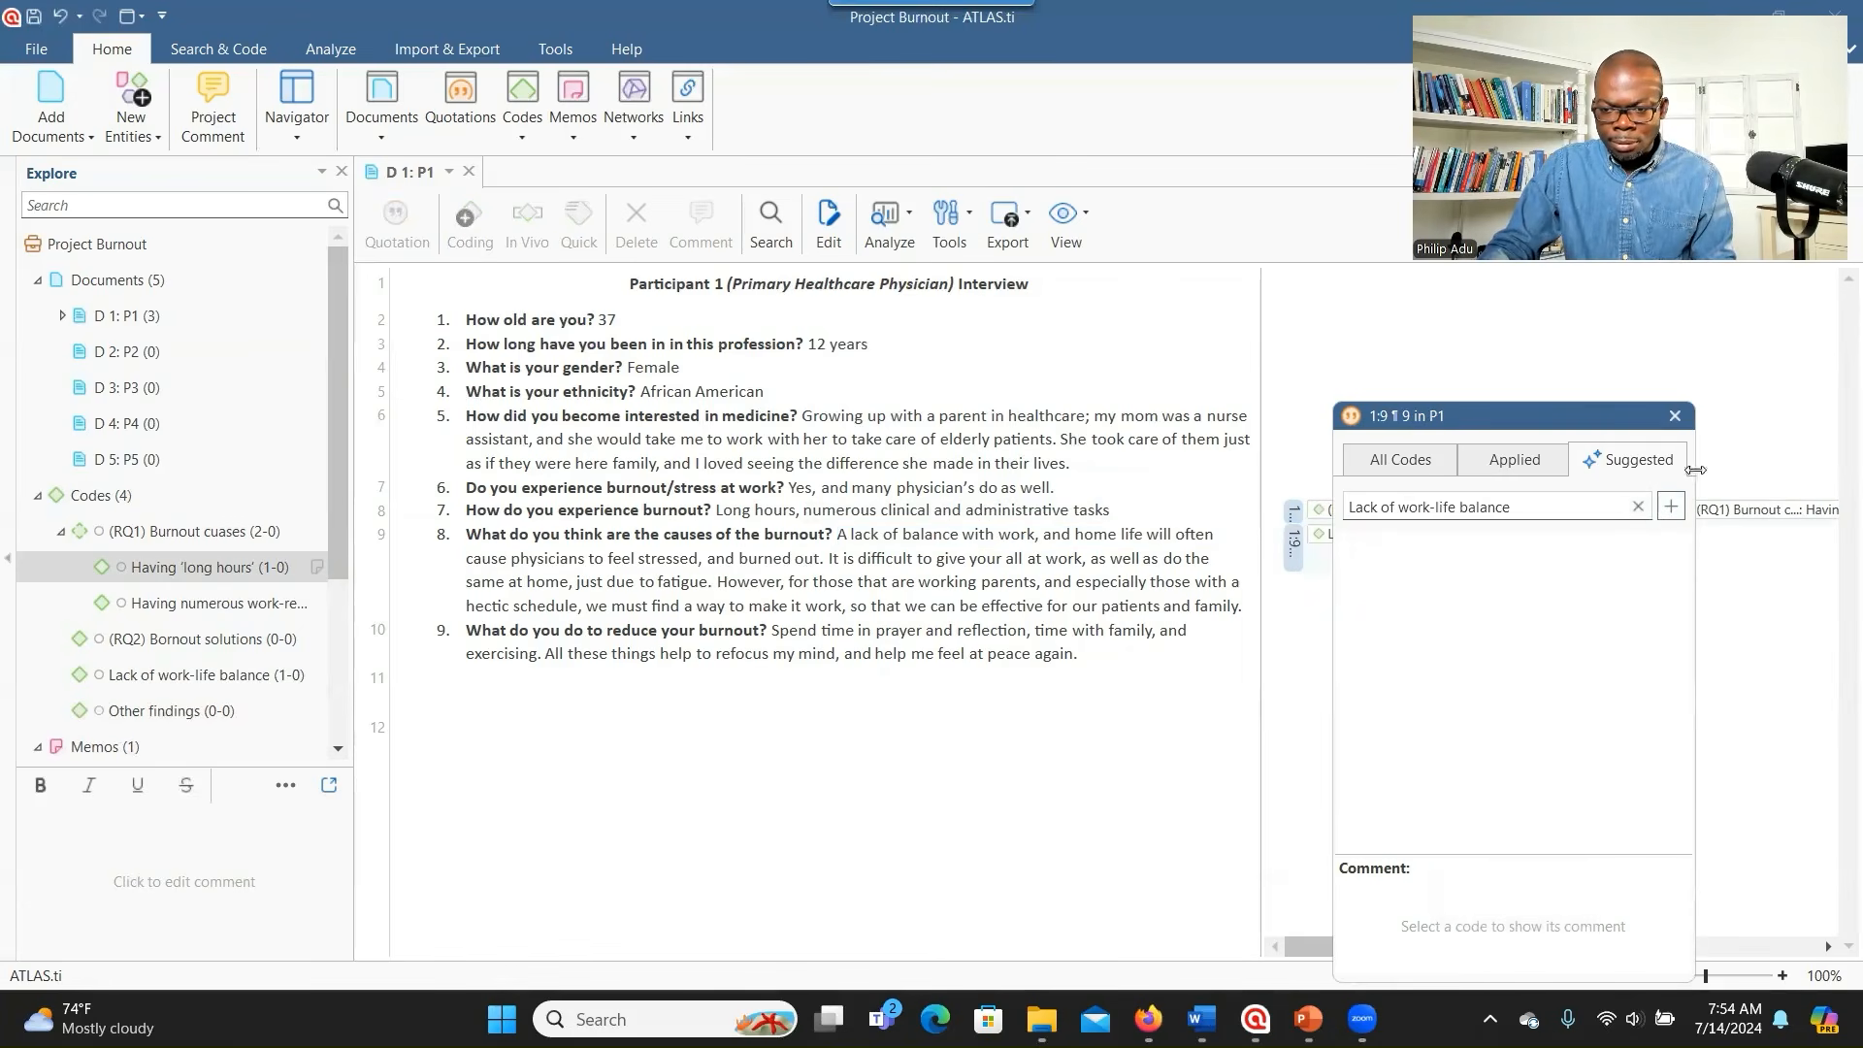
# - Move the Lack of work-life balance code under (RQ1) Burnout cuases as its third subcode
pyautogui.click(1675, 419)
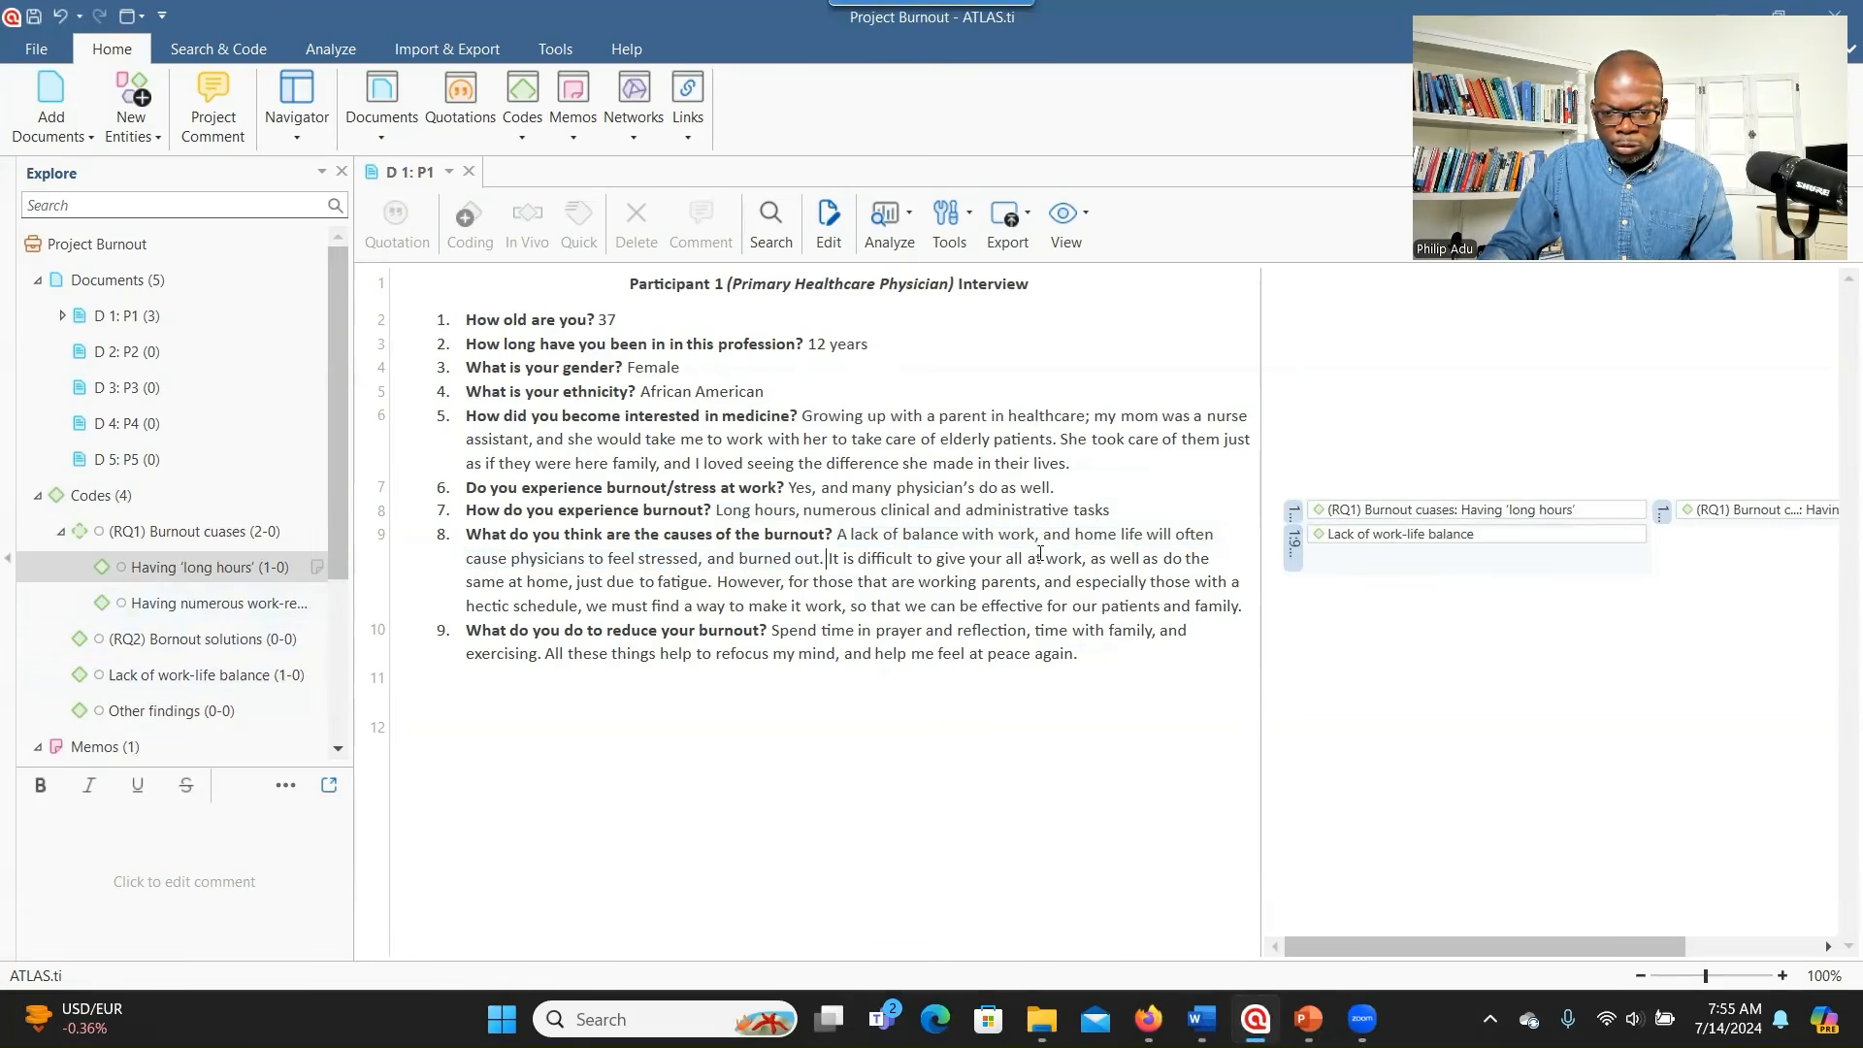
pyautogui.click(1347, 544)
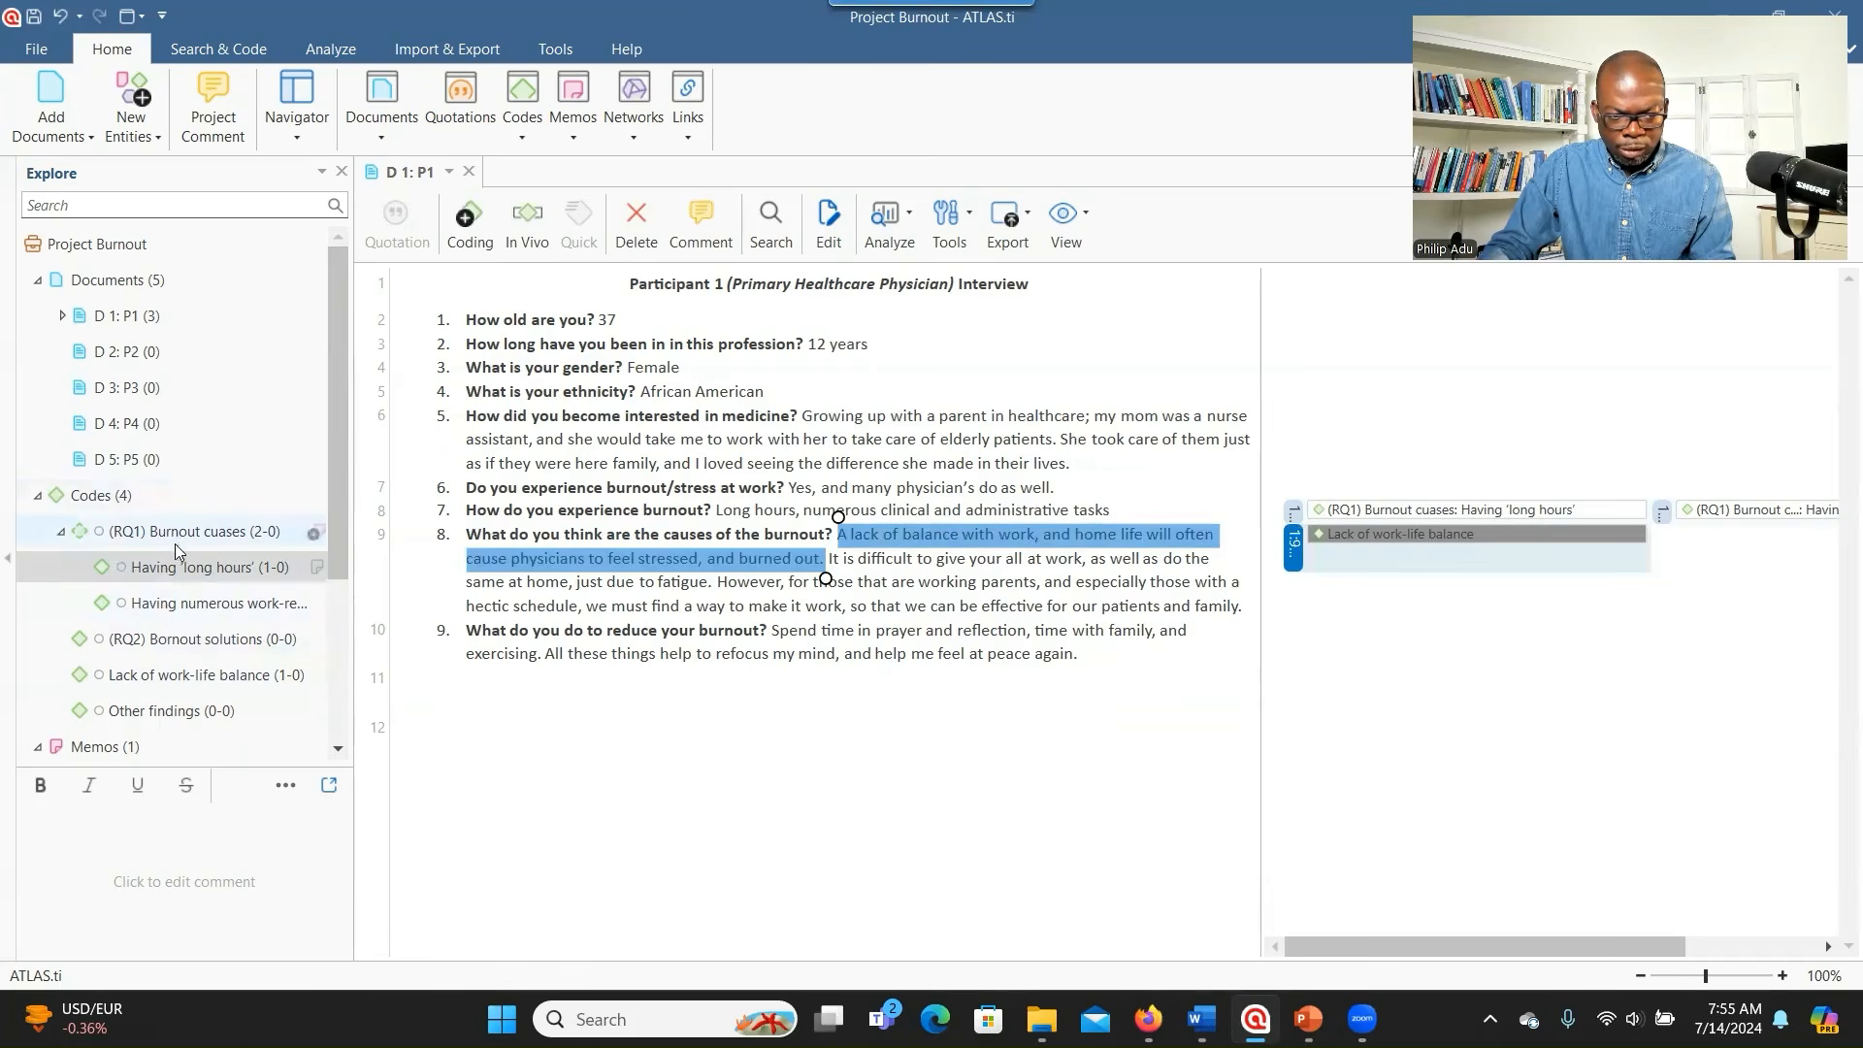
pyautogui.click(167, 682)
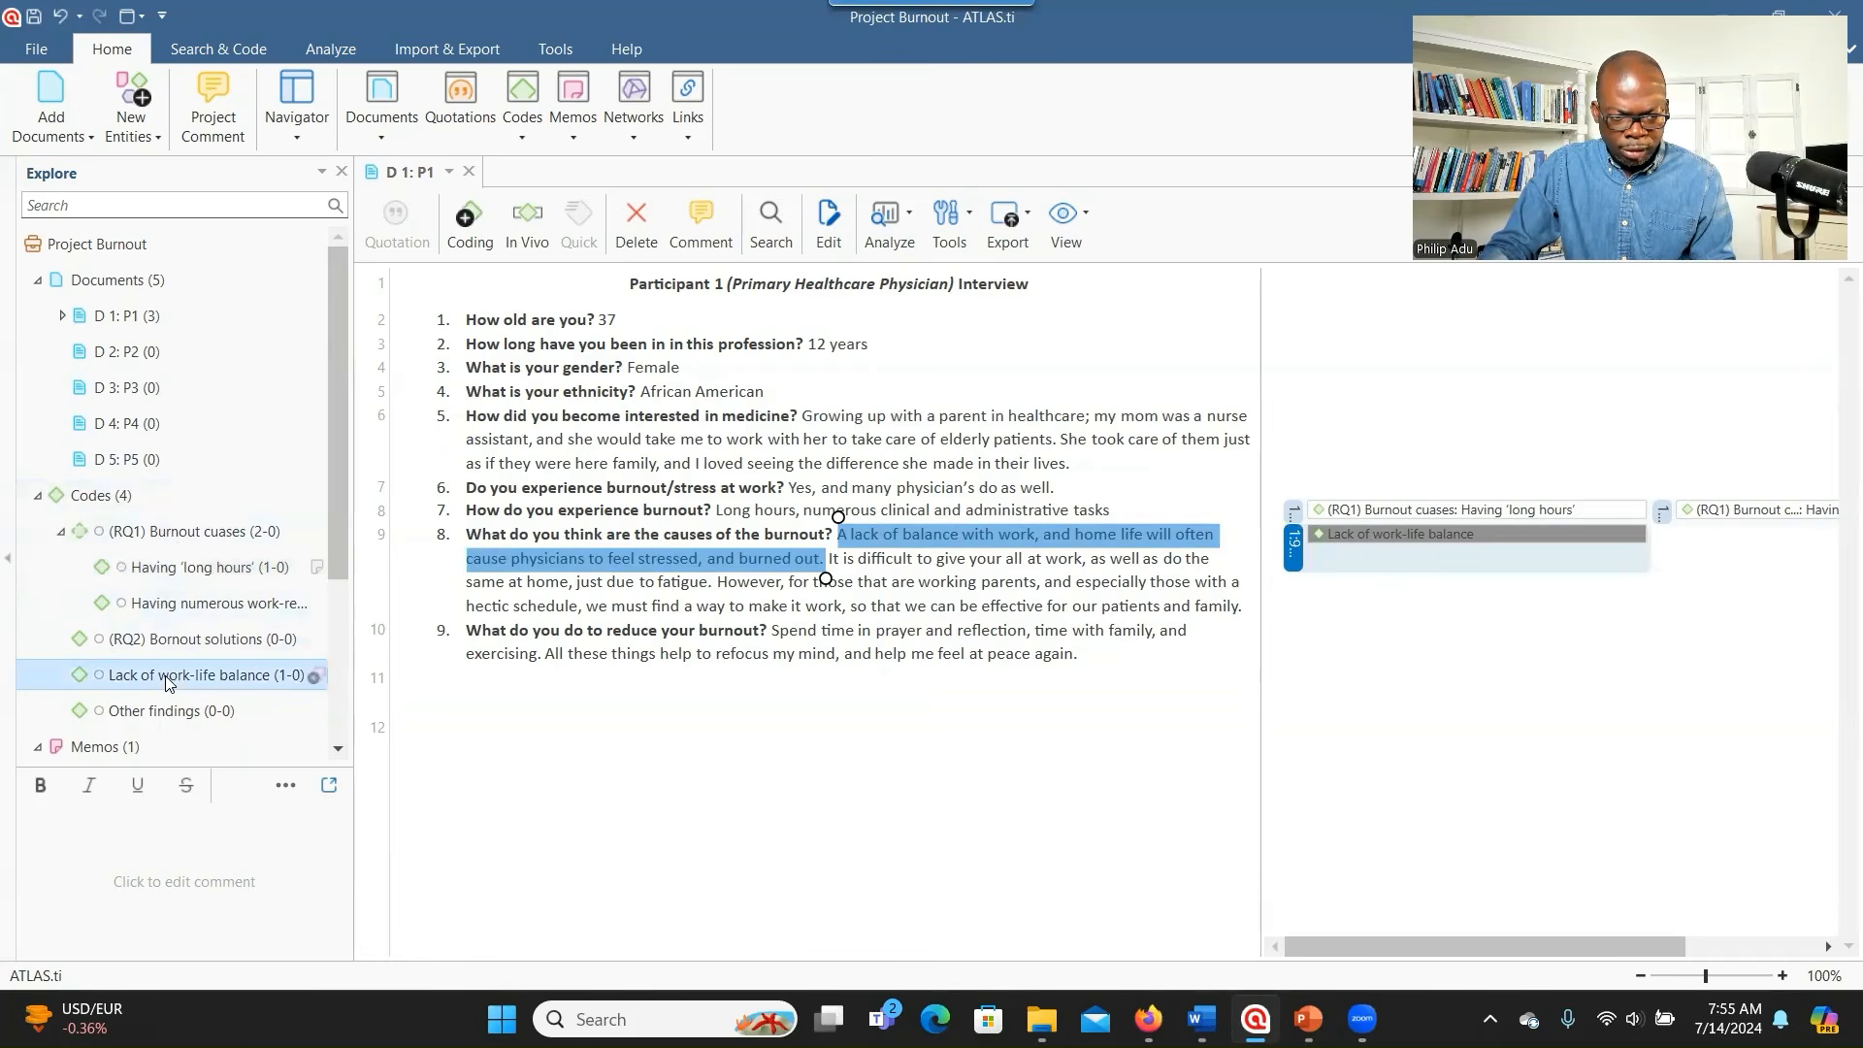
pyautogui.moveTo(167, 682); pyautogui.dragTo(168, 542)
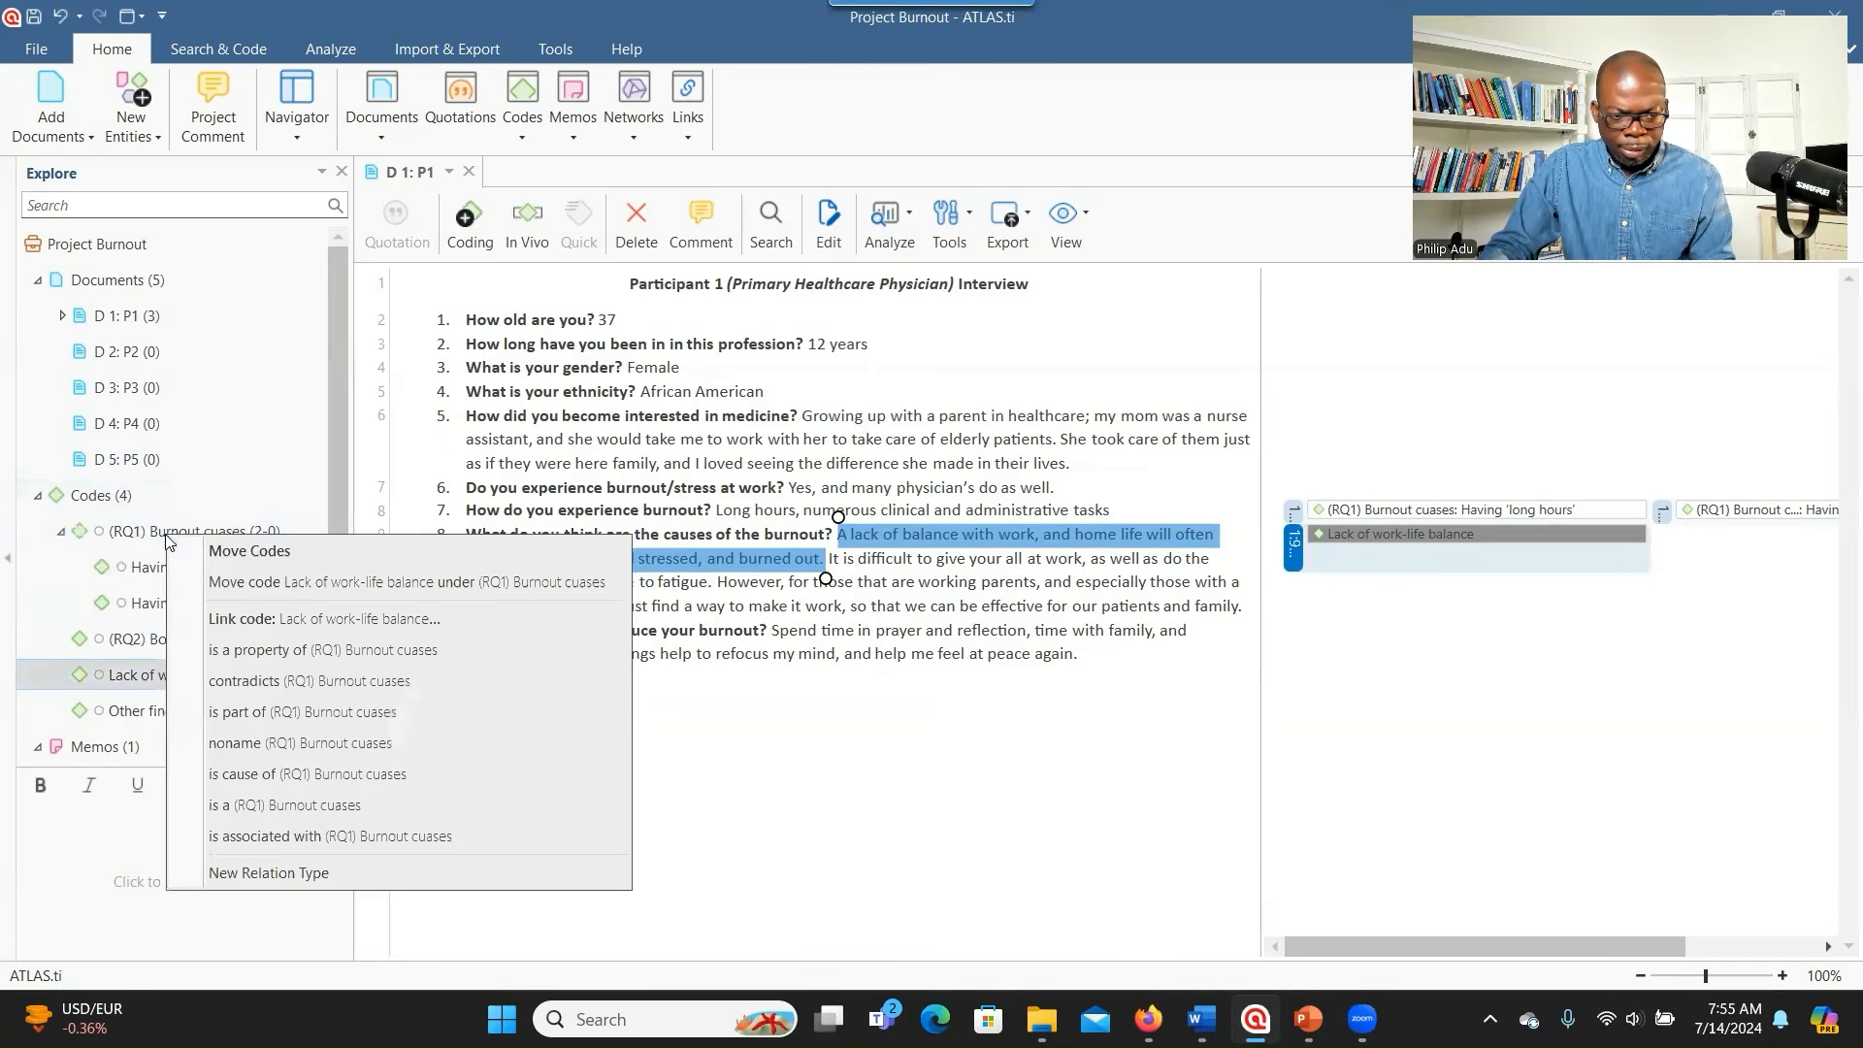
pyautogui.click(212, 581)
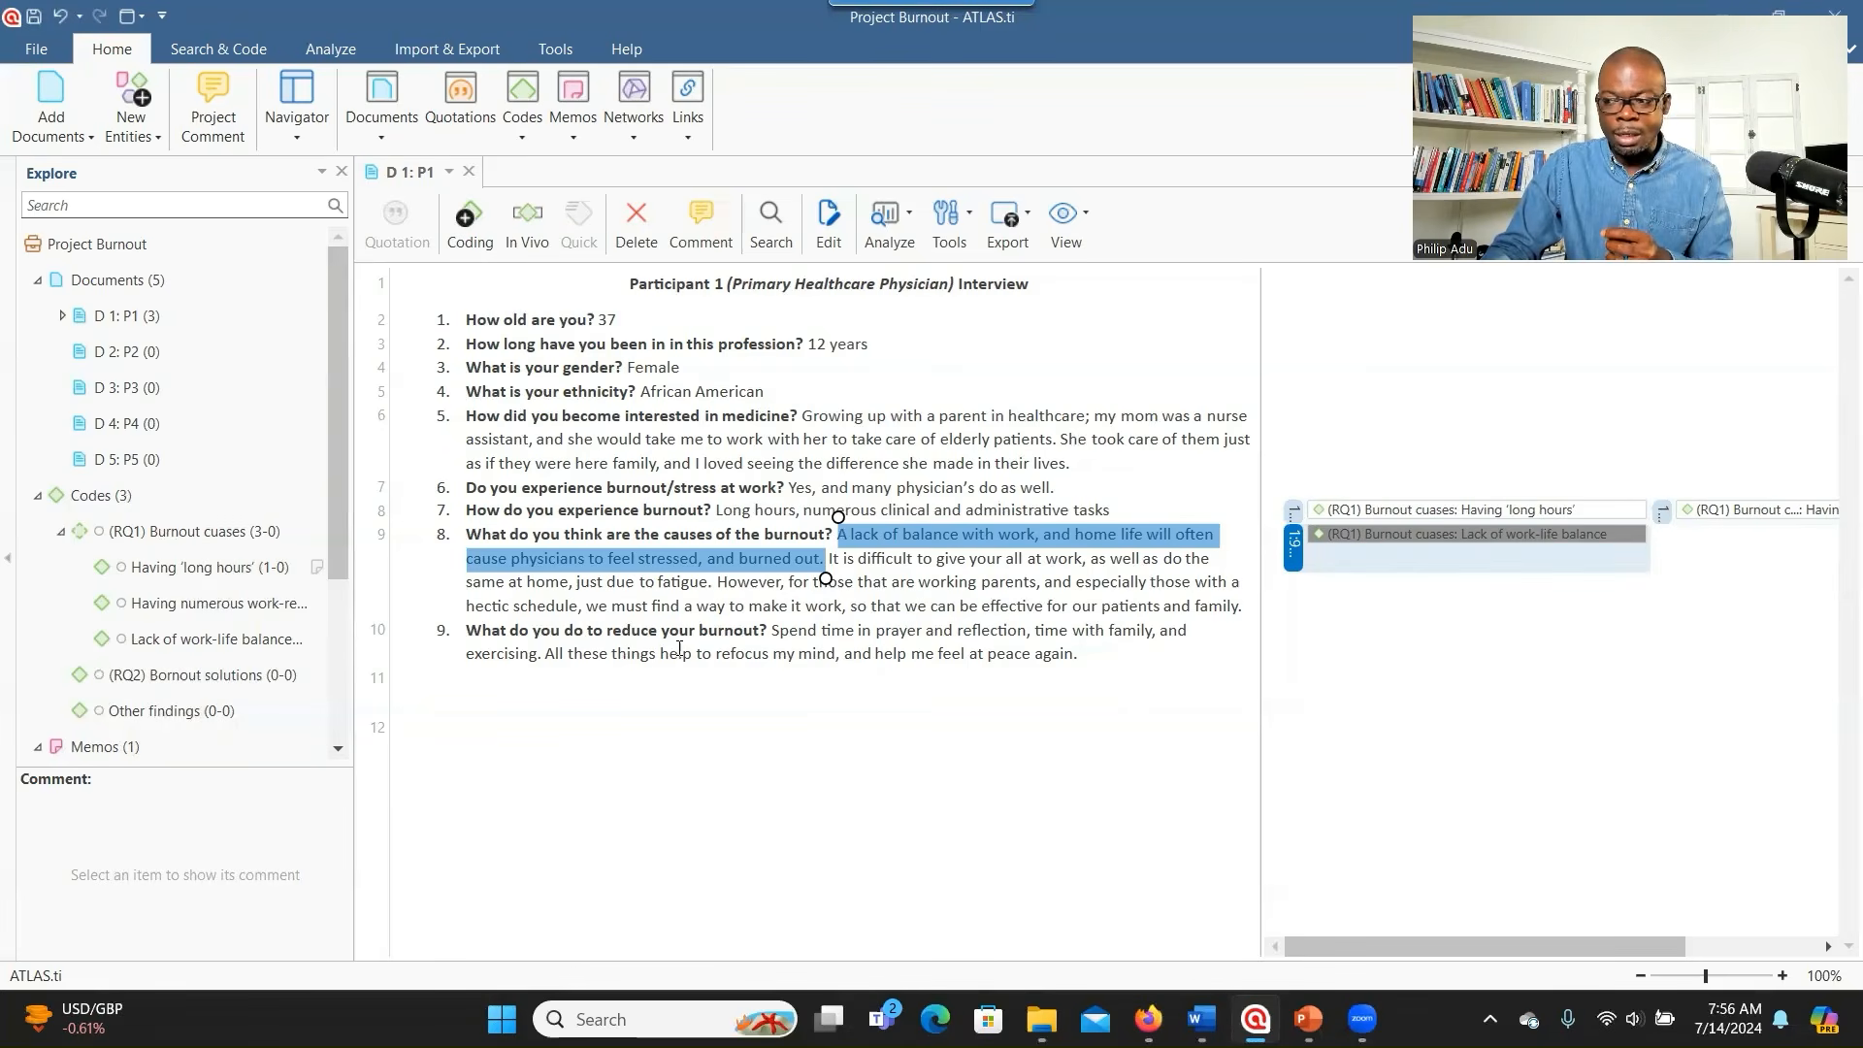
pyautogui.hotkey('alt', 'Tab')
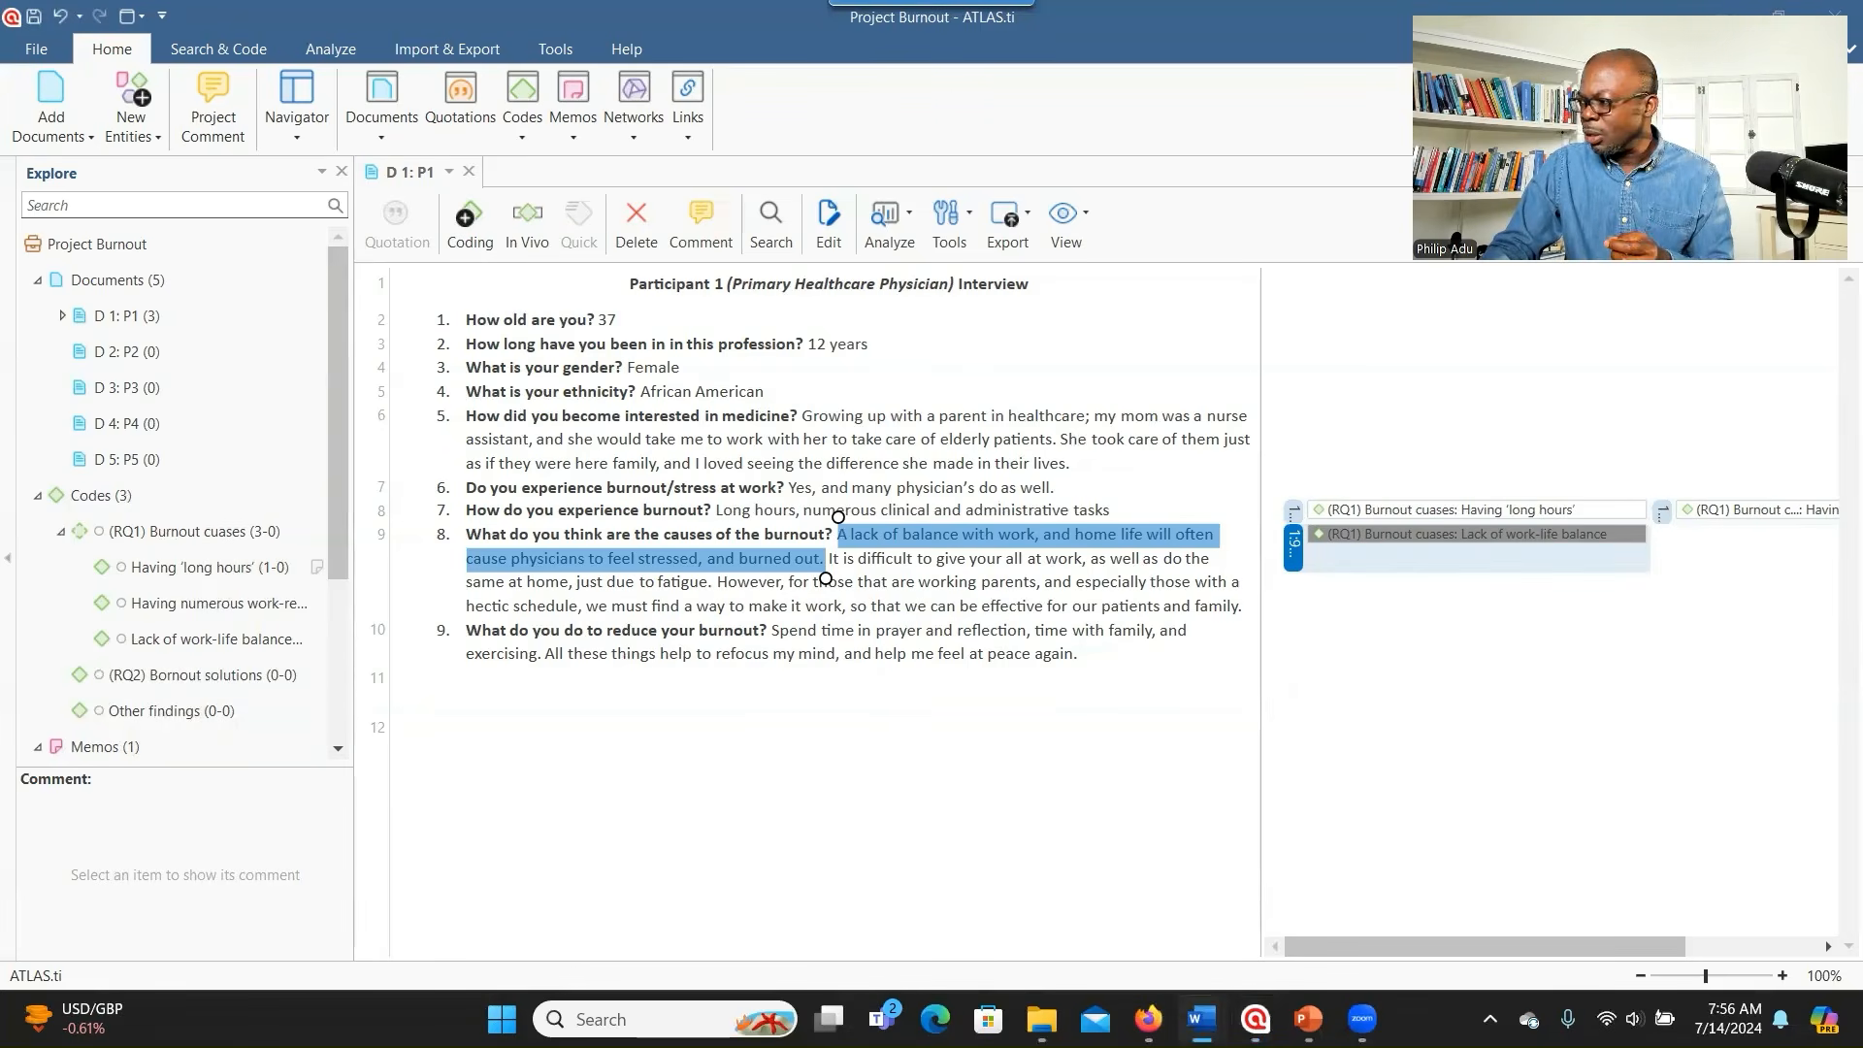
# - Code 'Spend time in prayer and reflection' in answer 9 in vivo, using the phrase as the code name
pyautogui.moveTo(771, 630); pyautogui.dragTo(1027, 631)
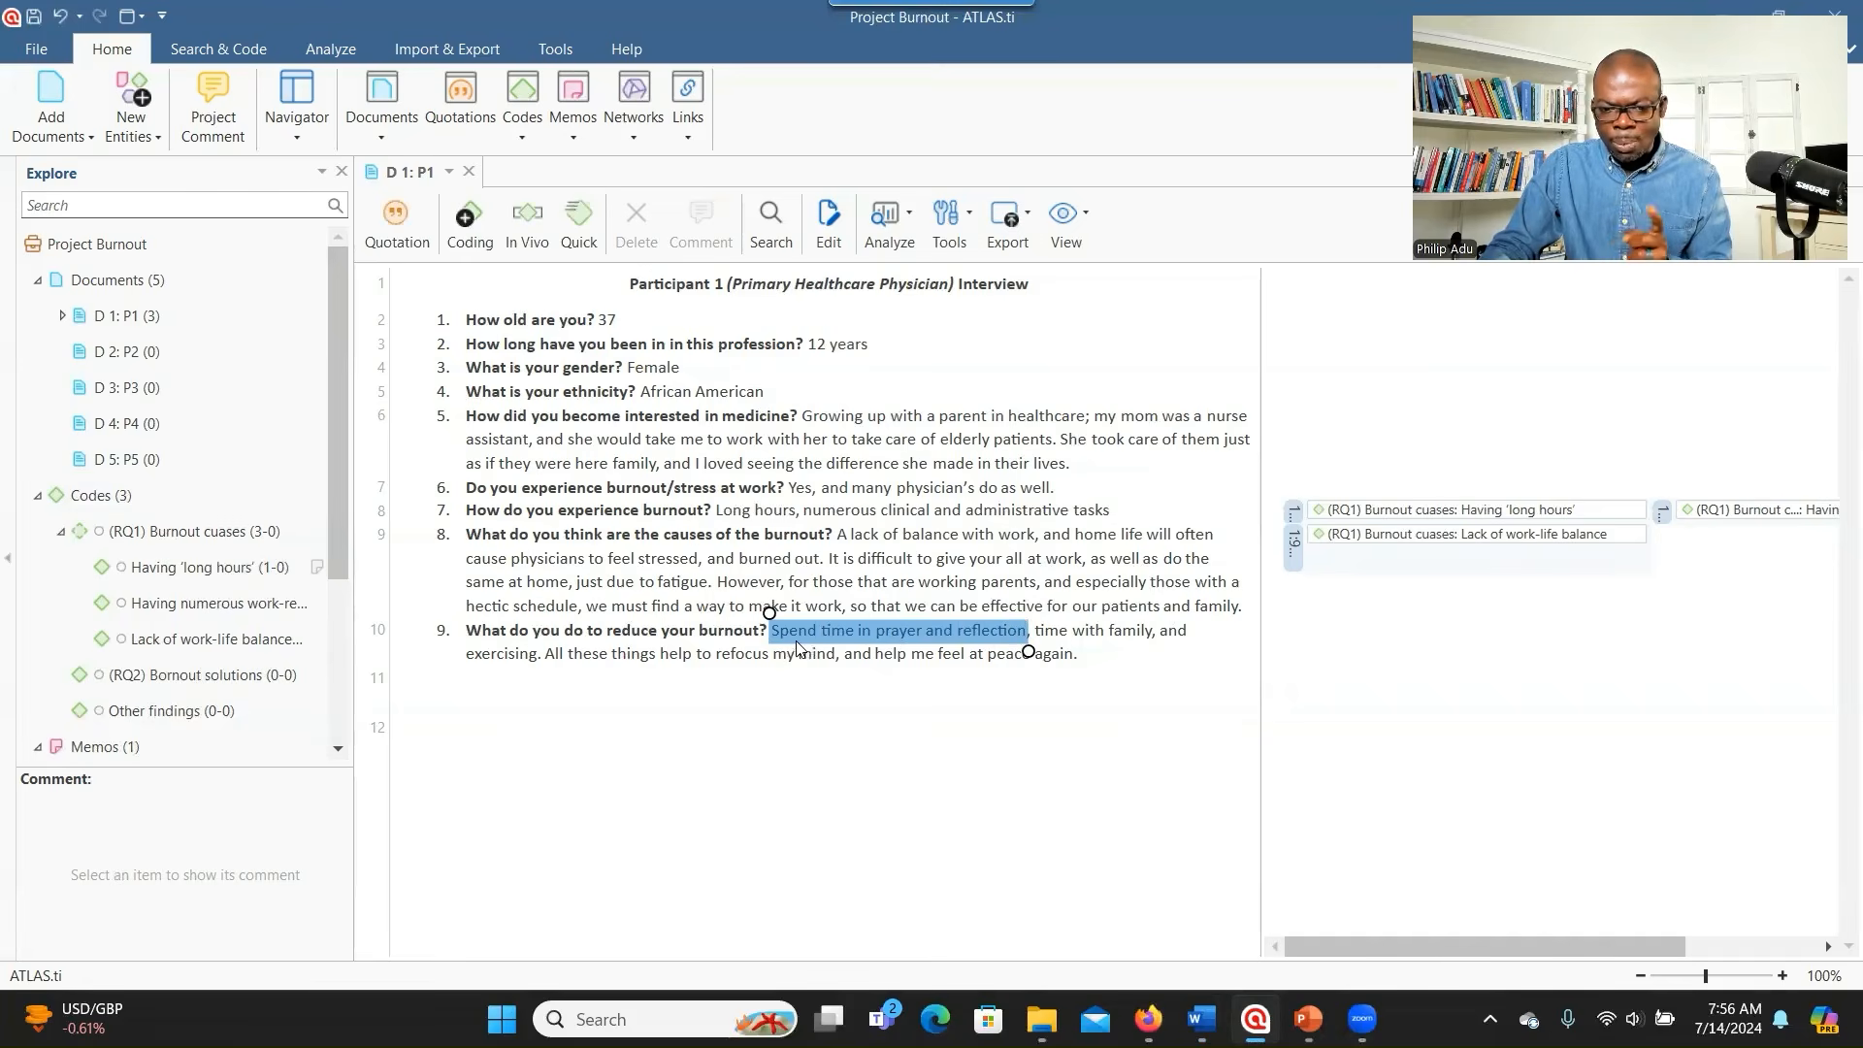
pyautogui.rightClick(896, 633)
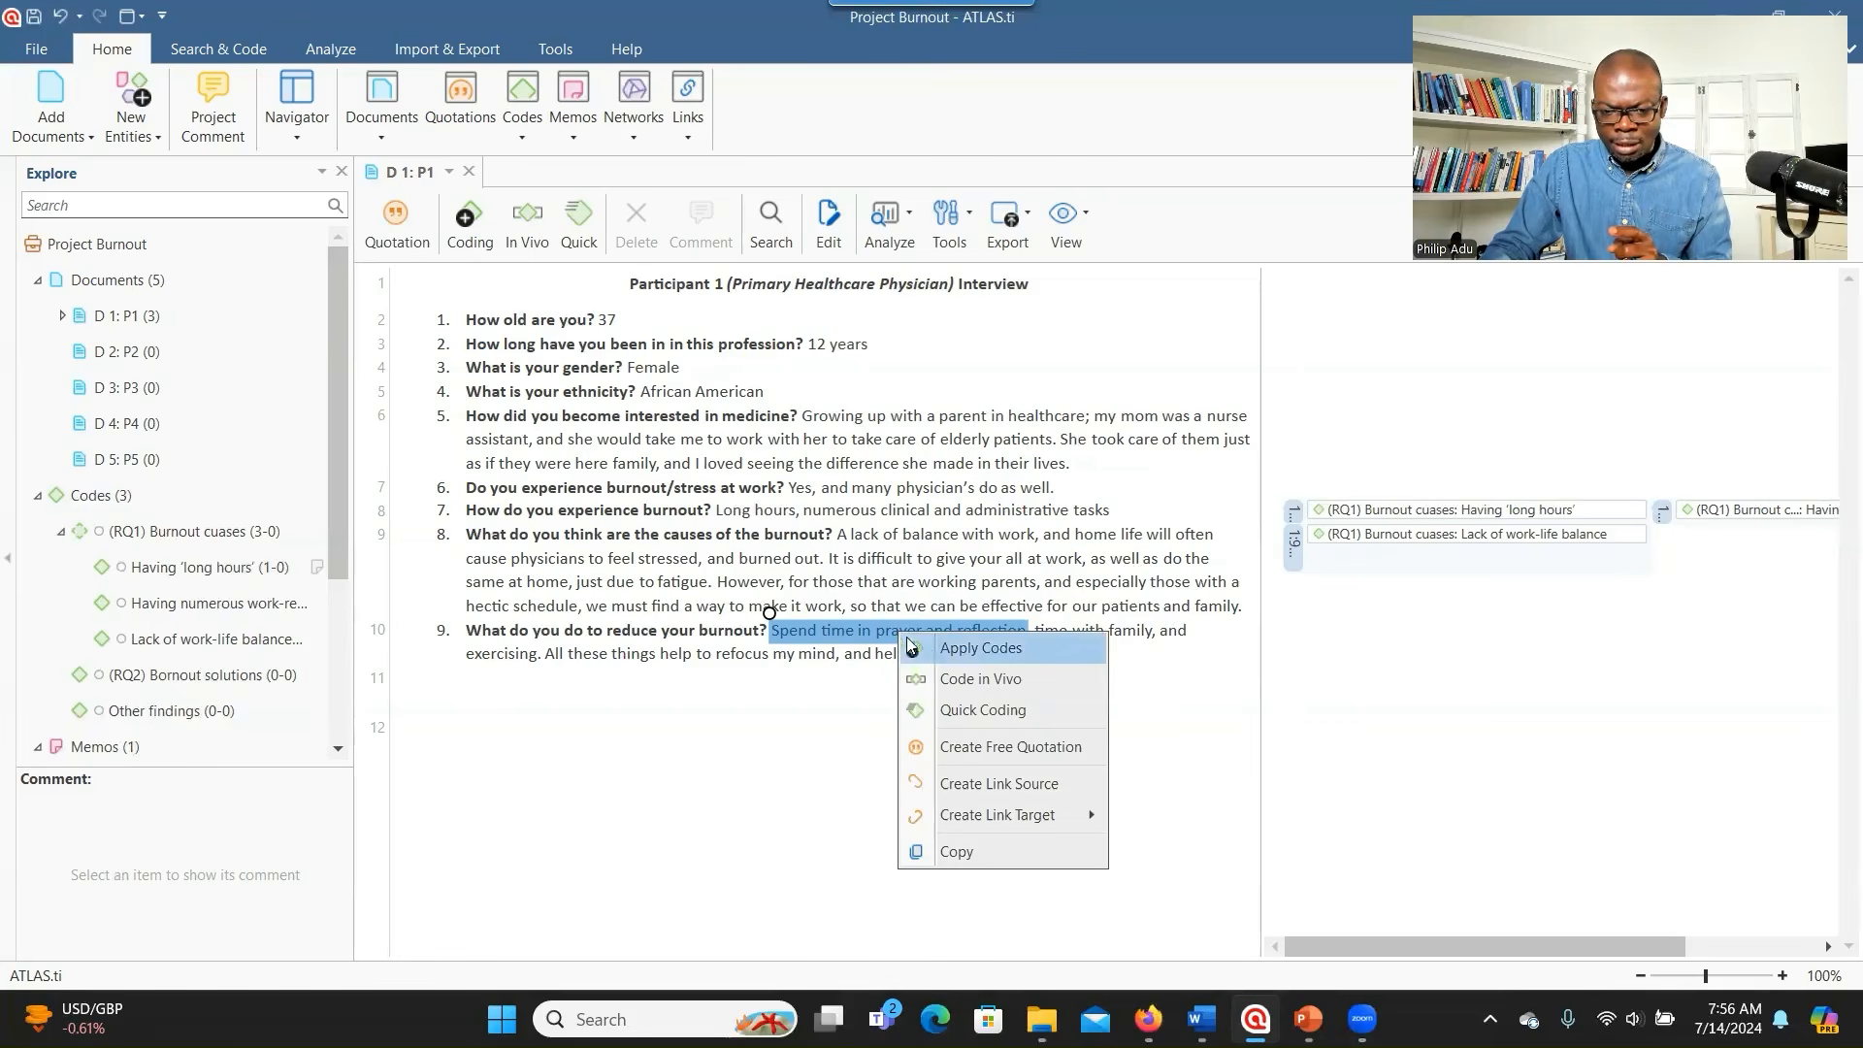
pyautogui.click(943, 683)
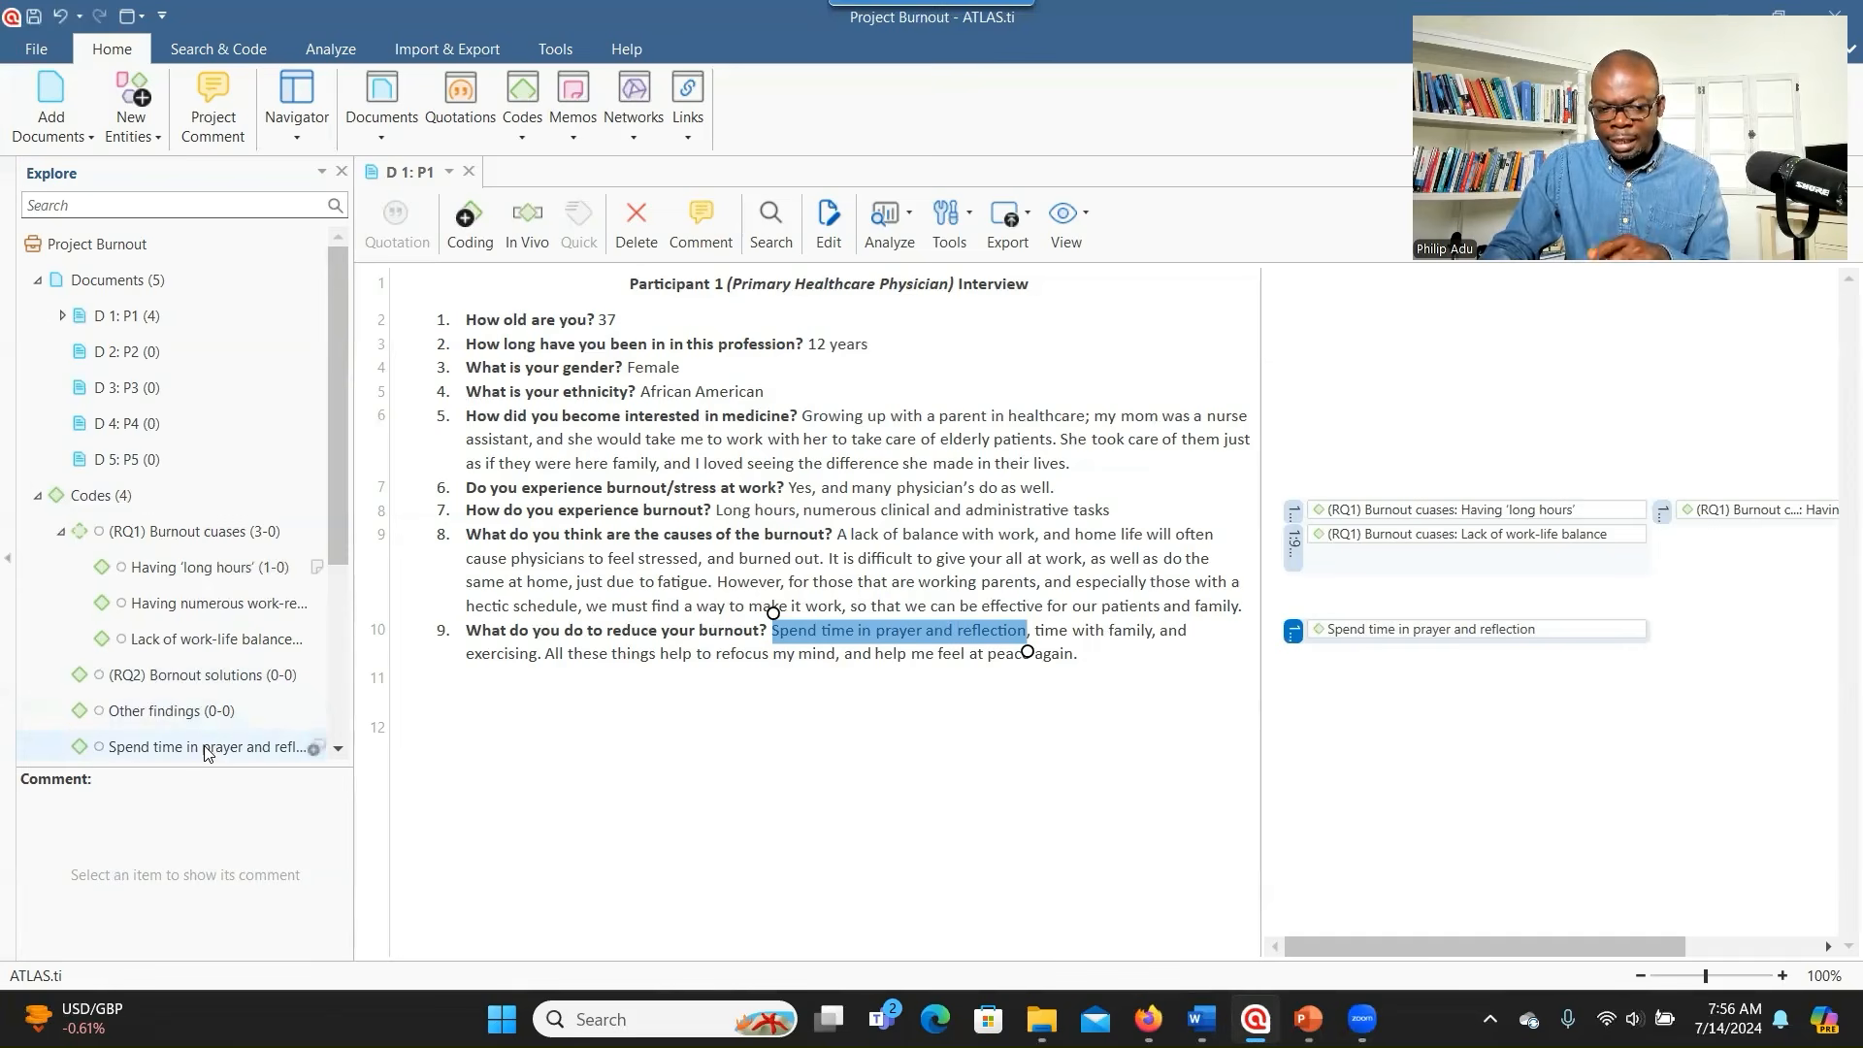
# - Move the Spend time in prayer and reflection code under (RQ2) Bornout solutions and expand that node
pyautogui.moveTo(211, 753); pyautogui.dragTo(136, 685)
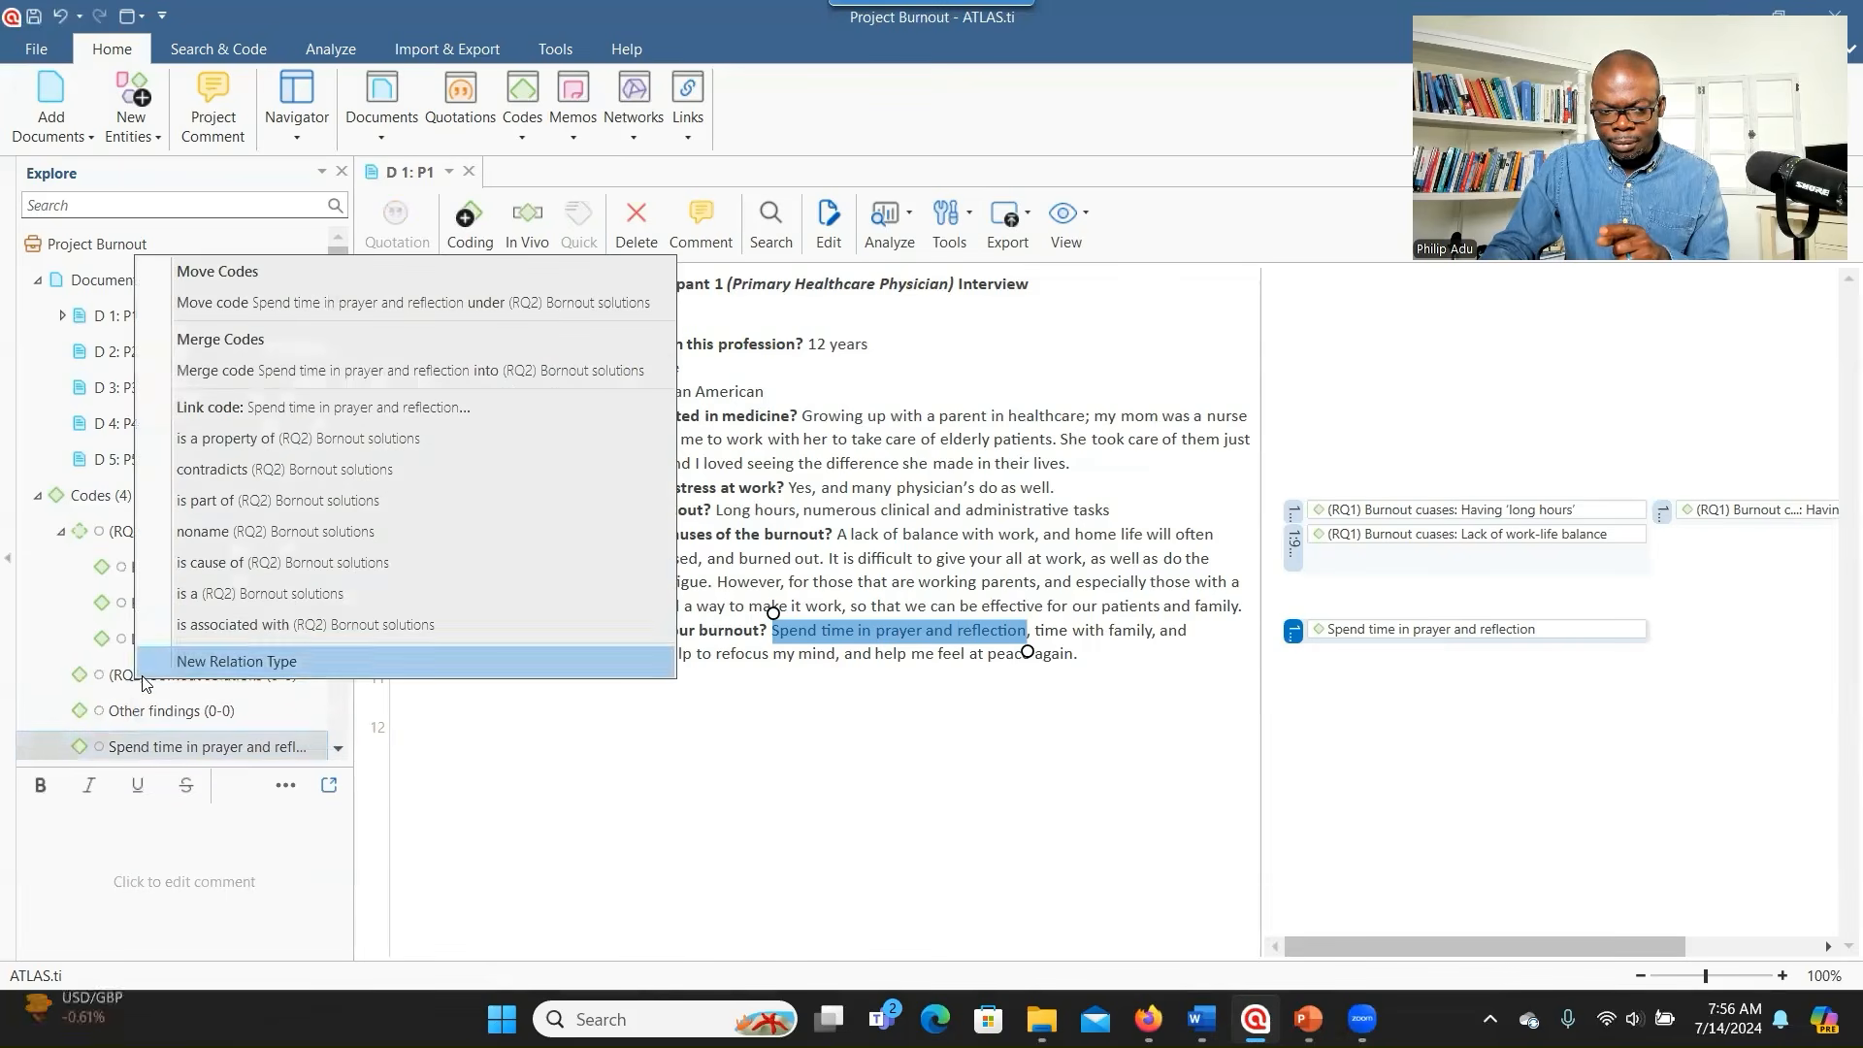
pyautogui.click(280, 302)
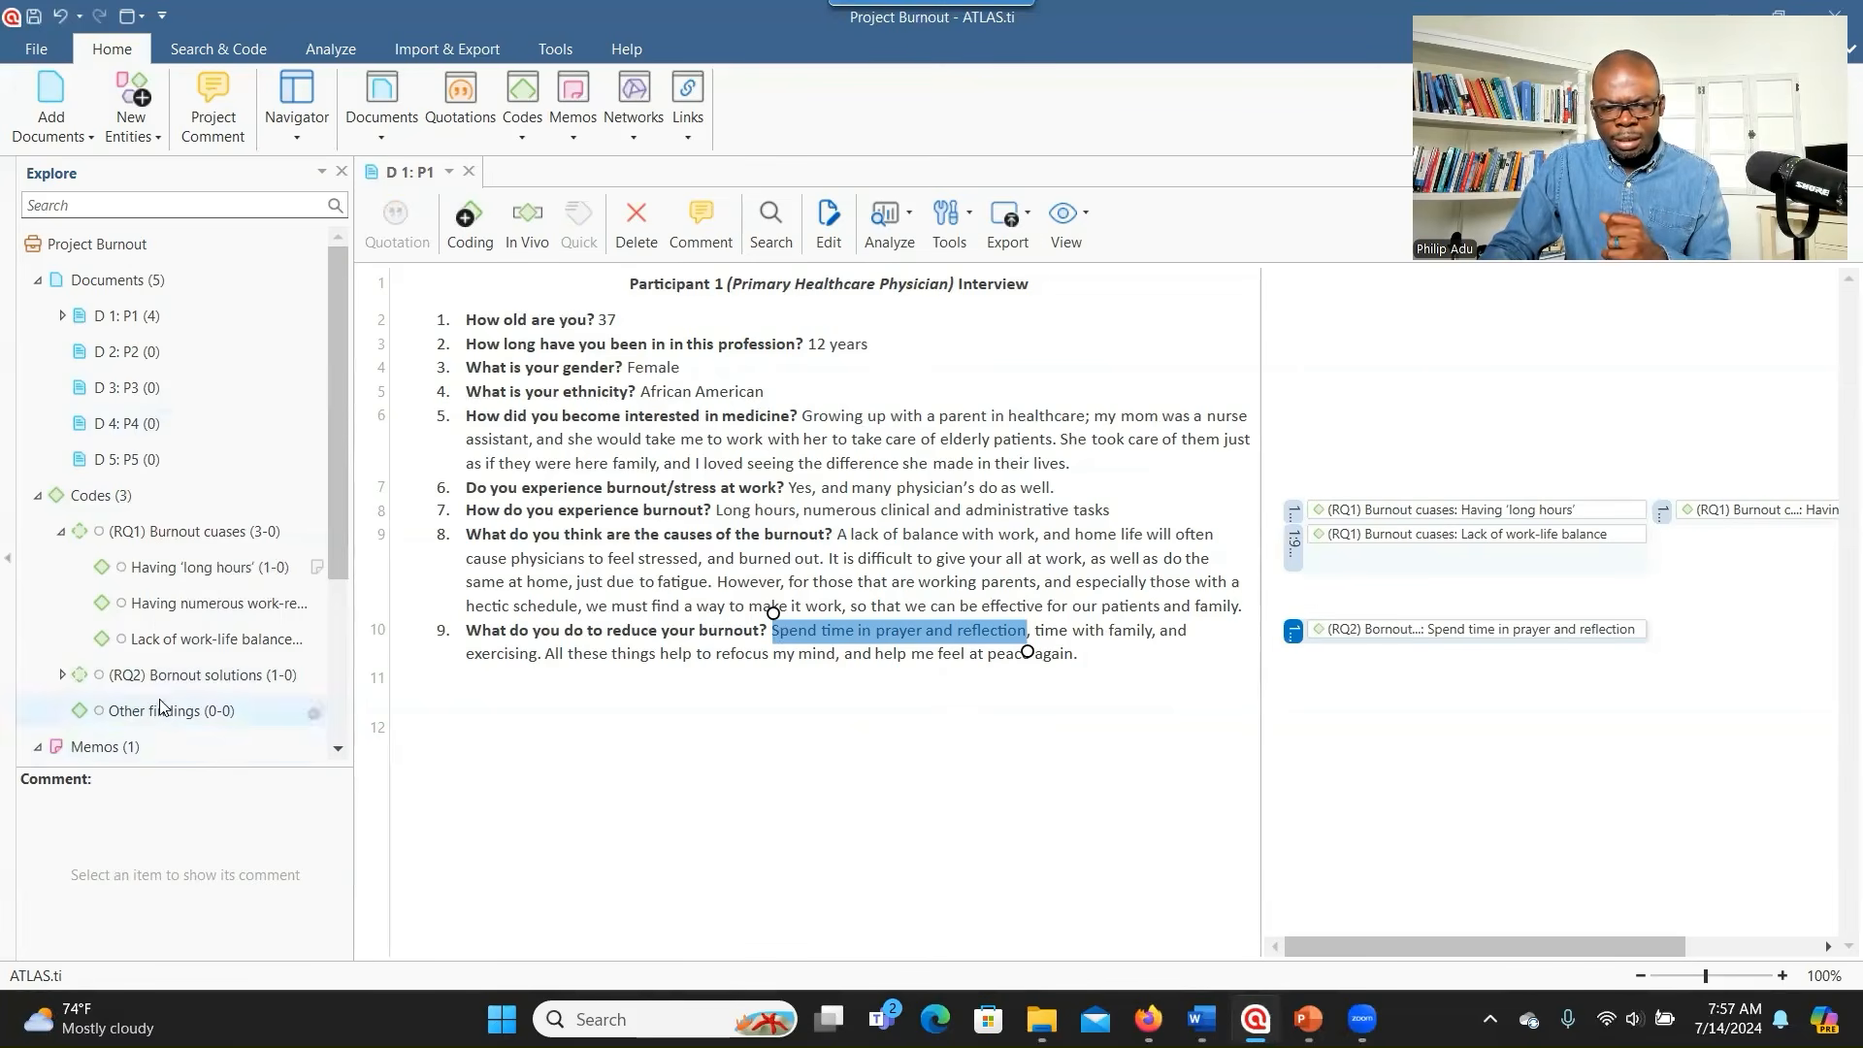
pyautogui.click(64, 676)
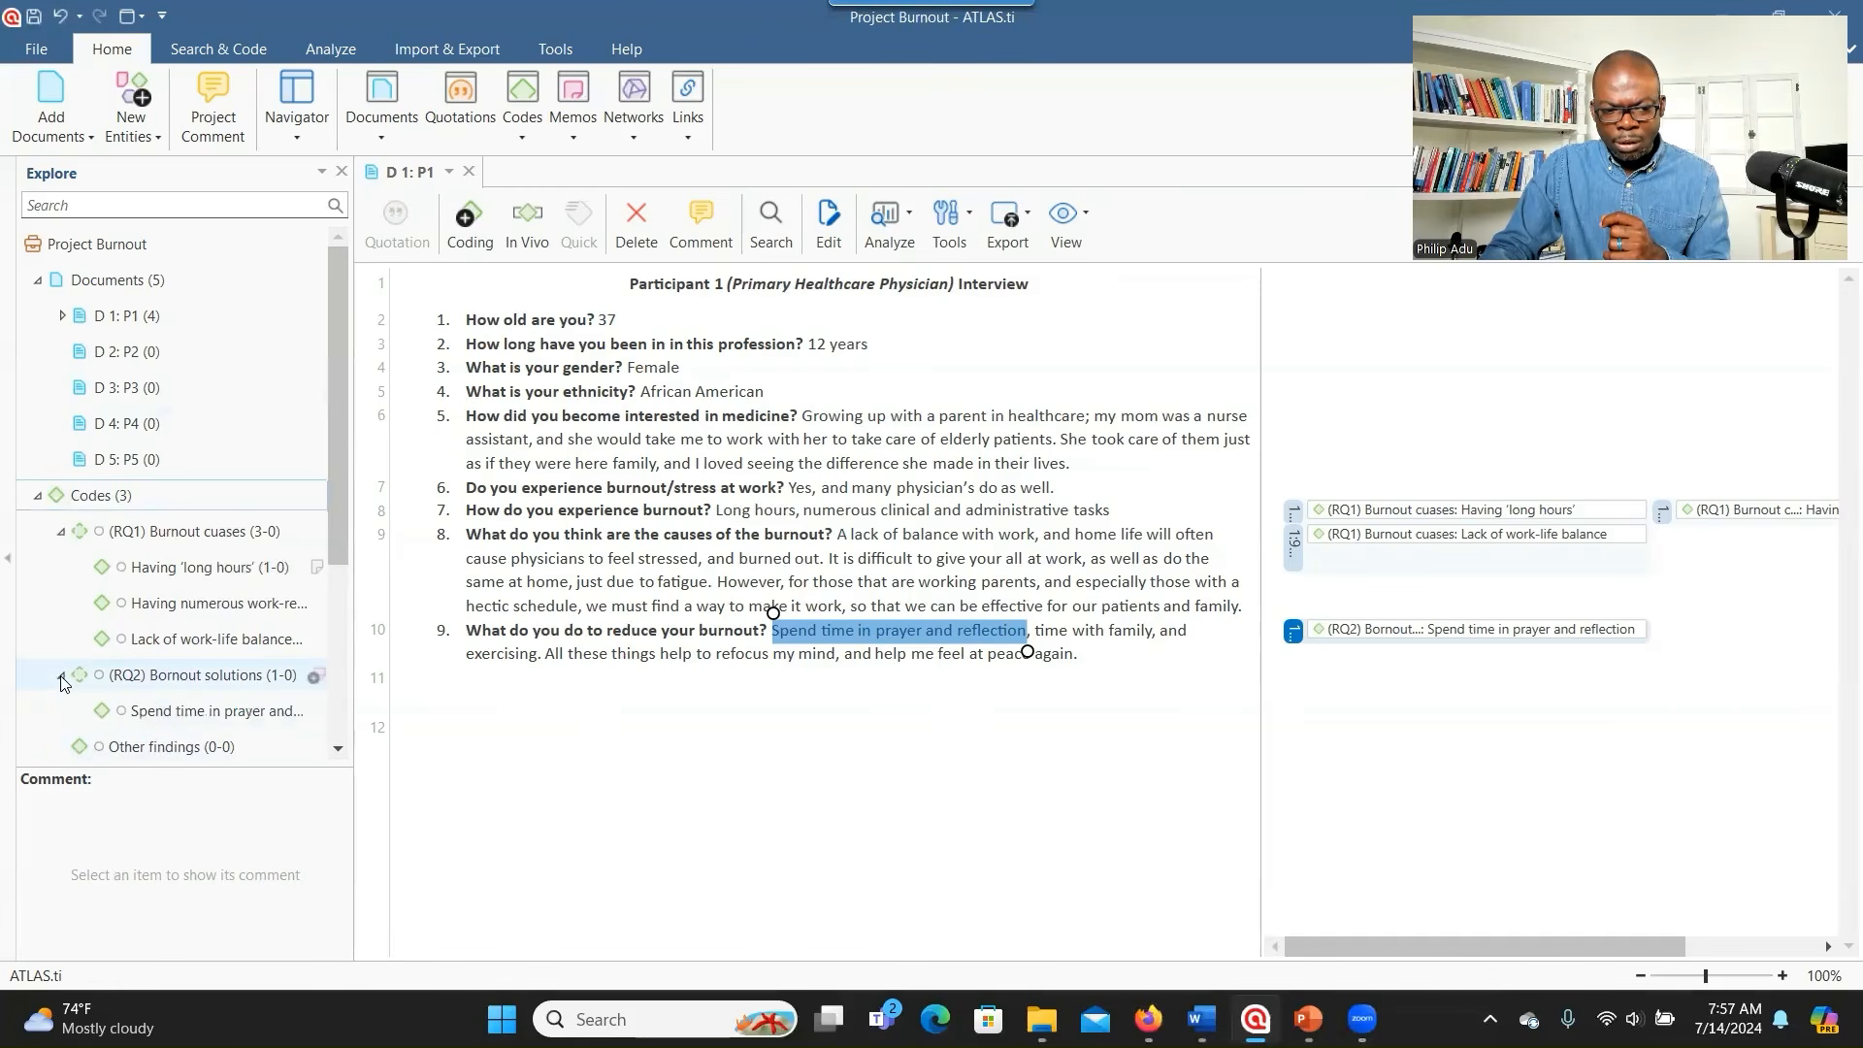
# - Rename the prayer-and-reflection subcode under (RQ2) to 'Engaging in meditation'
pyautogui.rightClick(155, 713)
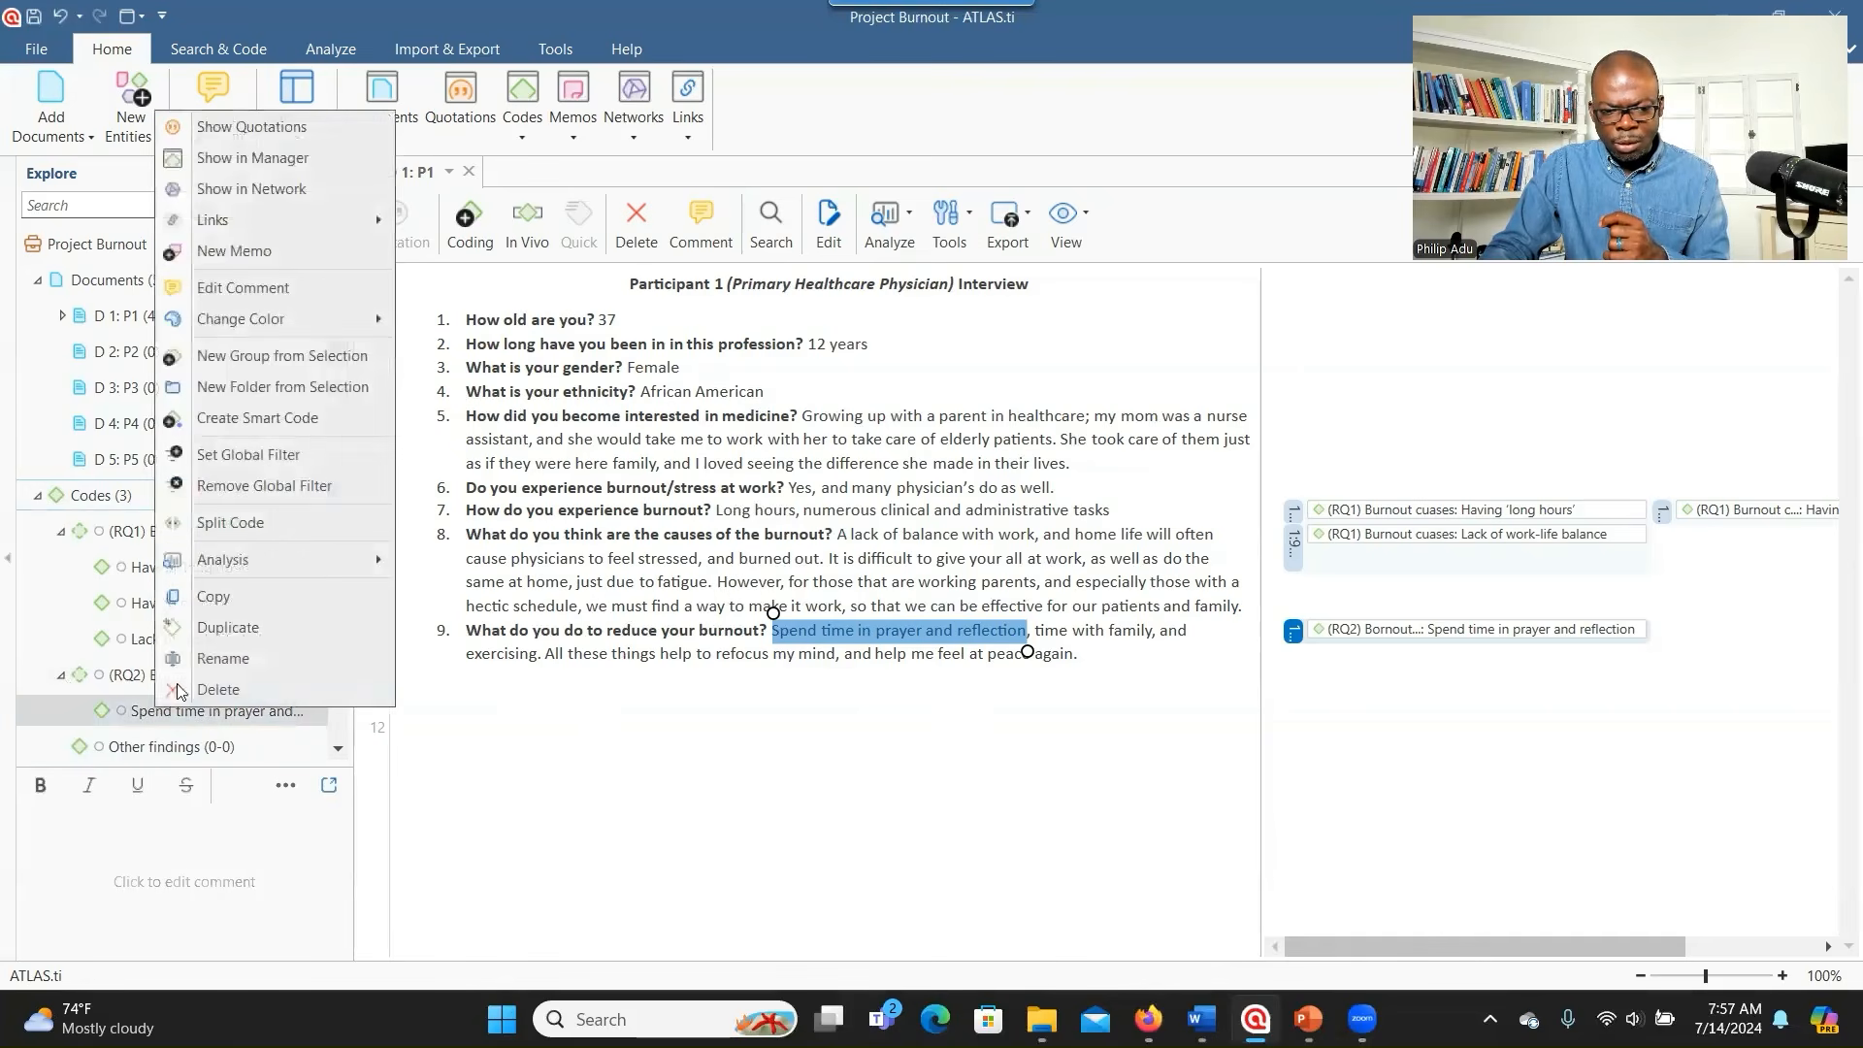
pyautogui.click(222, 659)
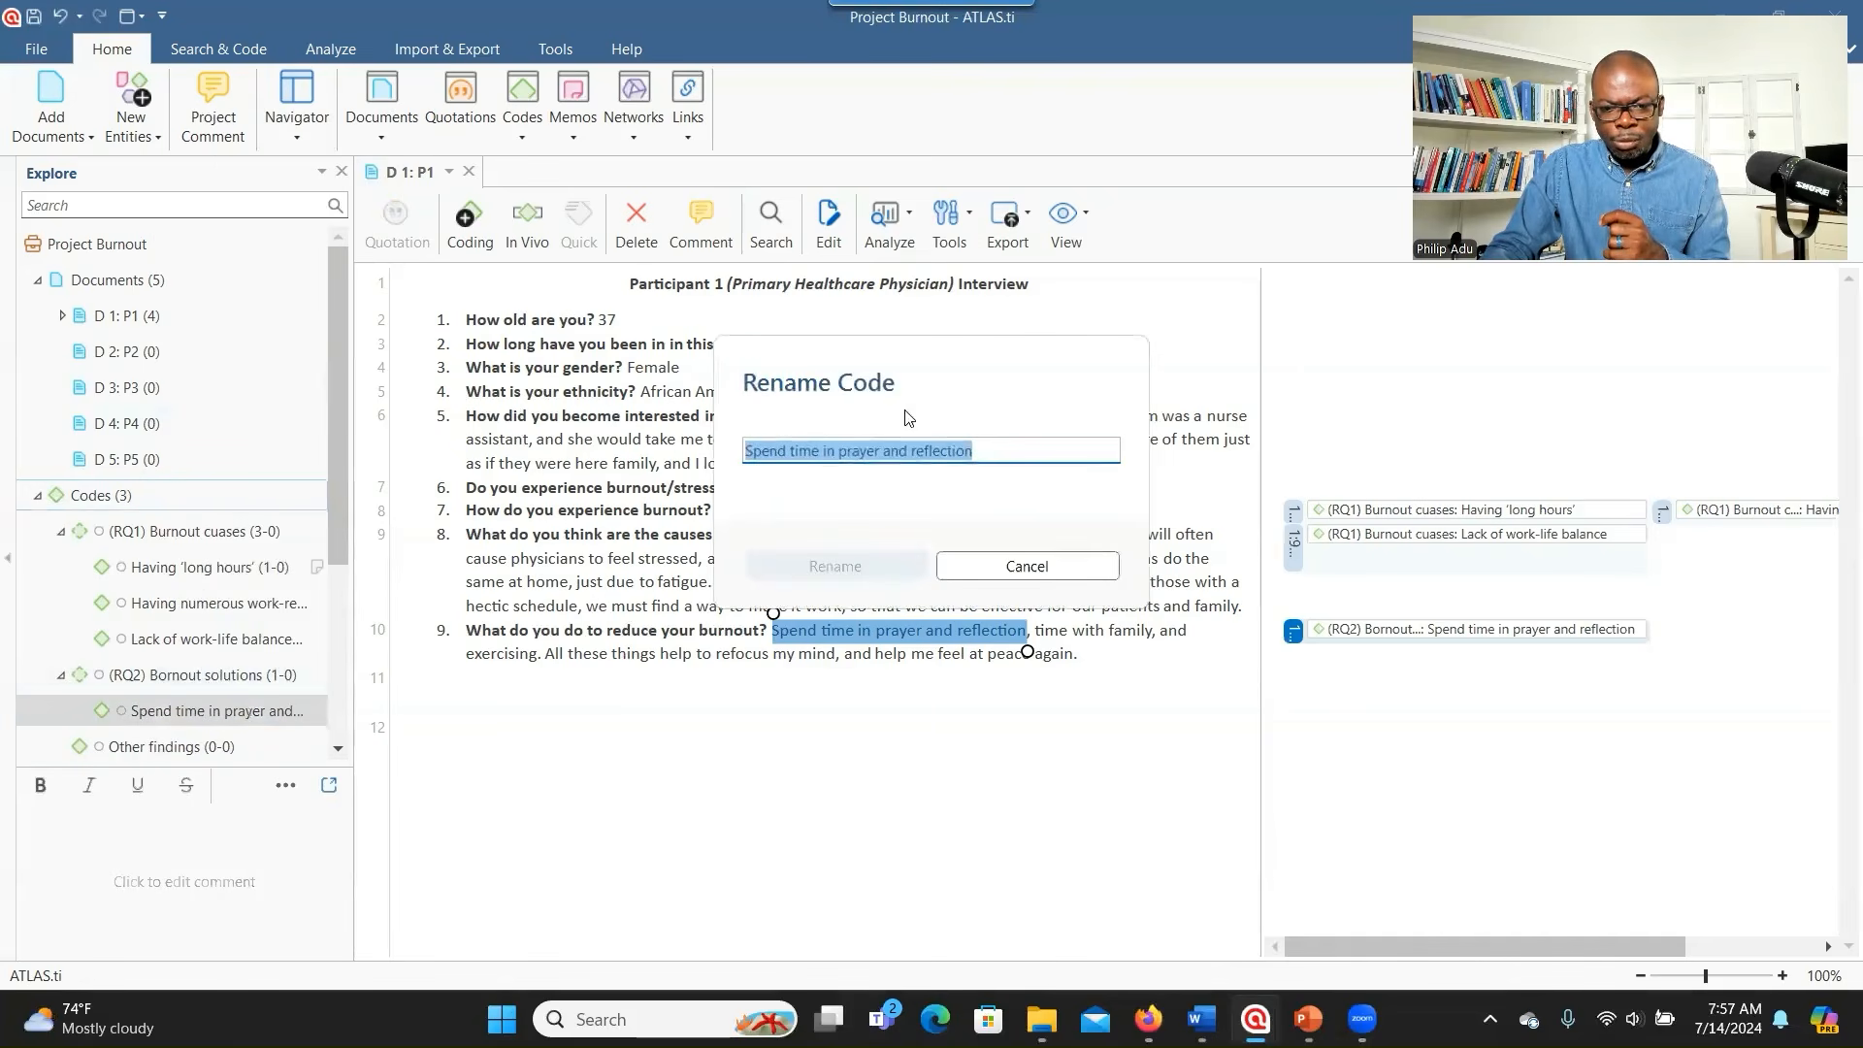
pyautogui.moveTo(973, 451); pyautogui.dragTo(745, 454)
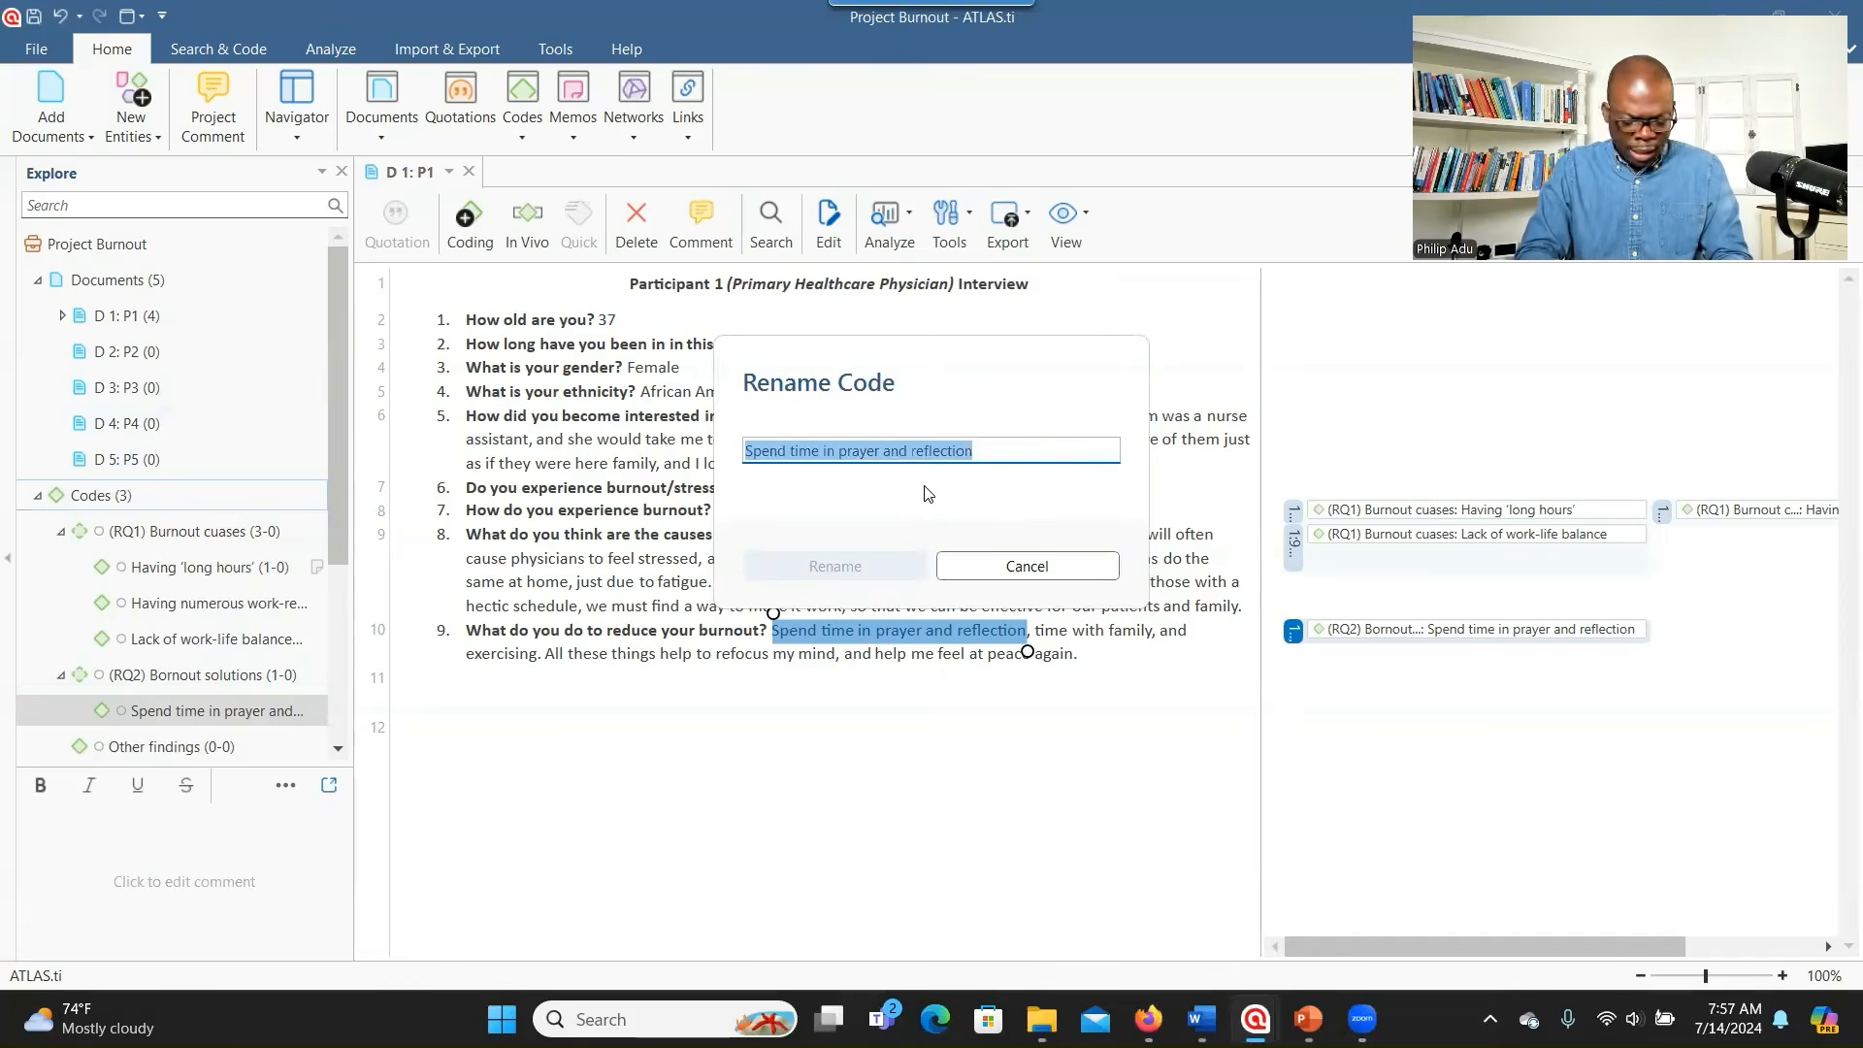
pyautogui.hotkey('alt', 'Tab')
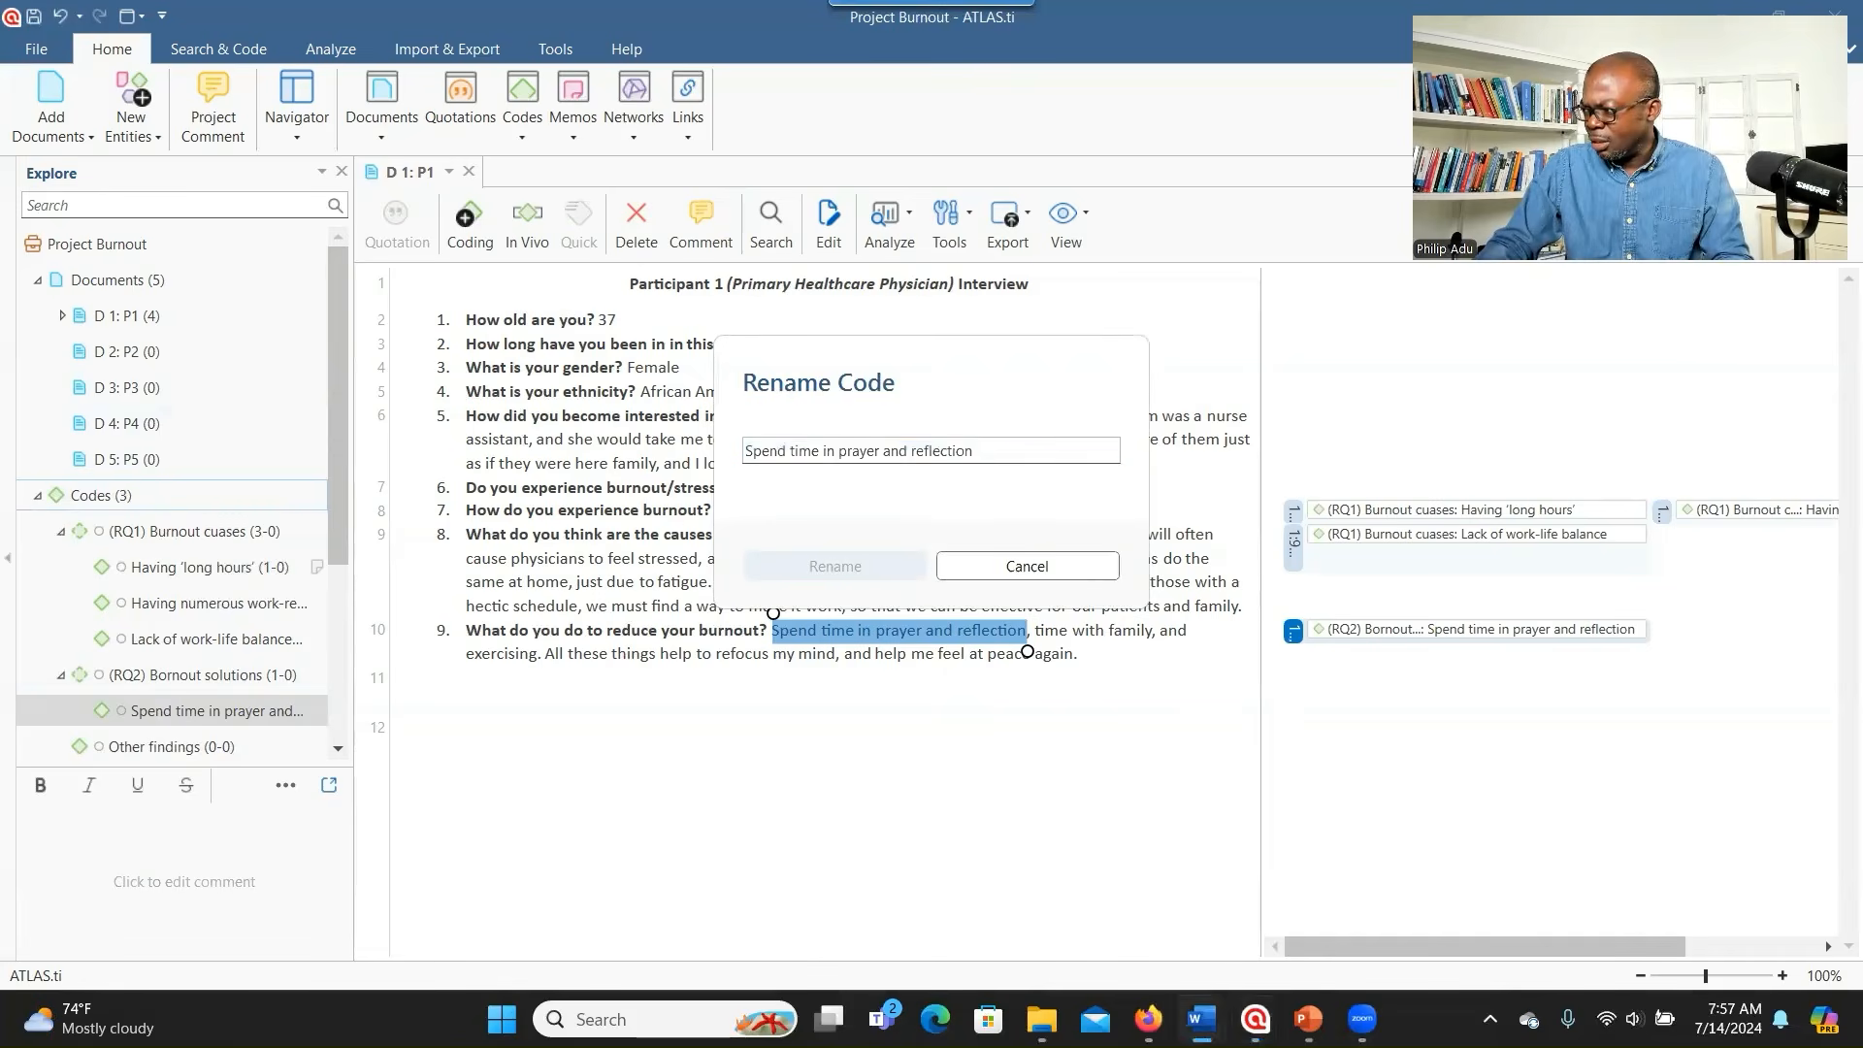
pyautogui.hotkey('alt', 'Tab')
pyautogui.hotkey('ctrl', 'v')
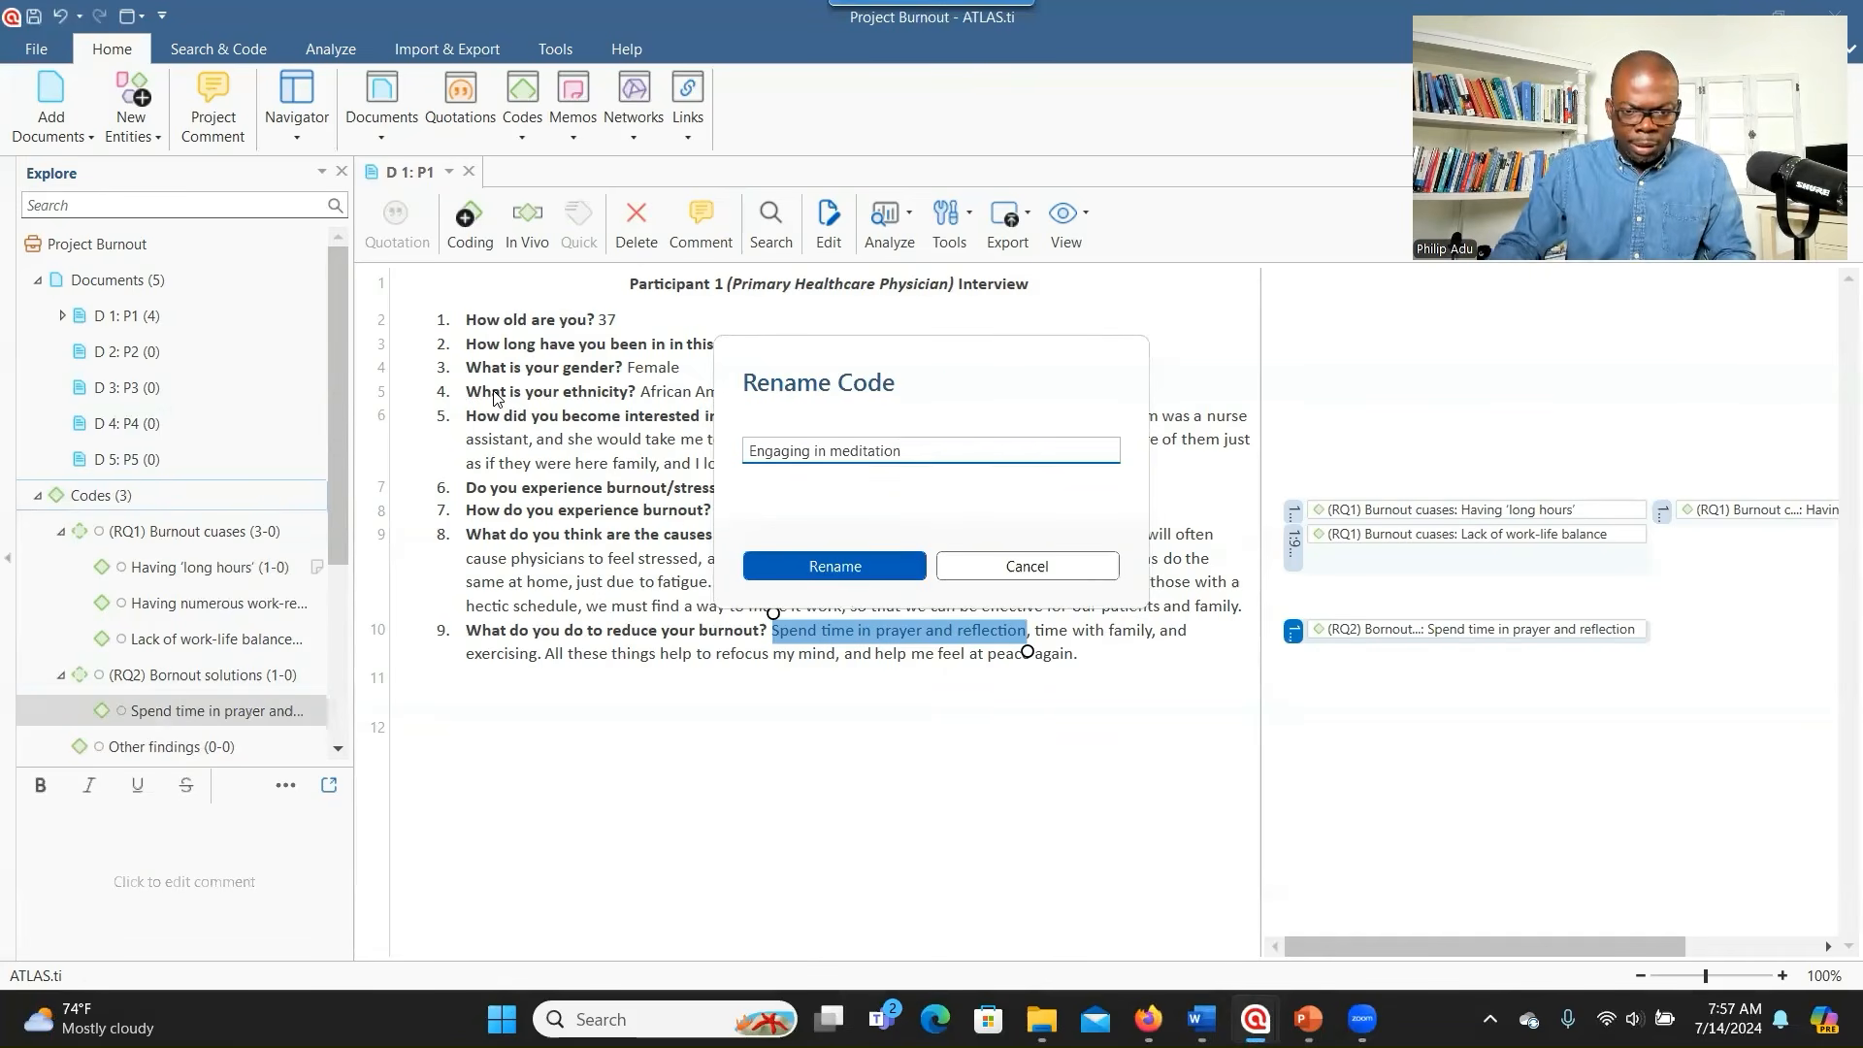
pyautogui.click(789, 555)
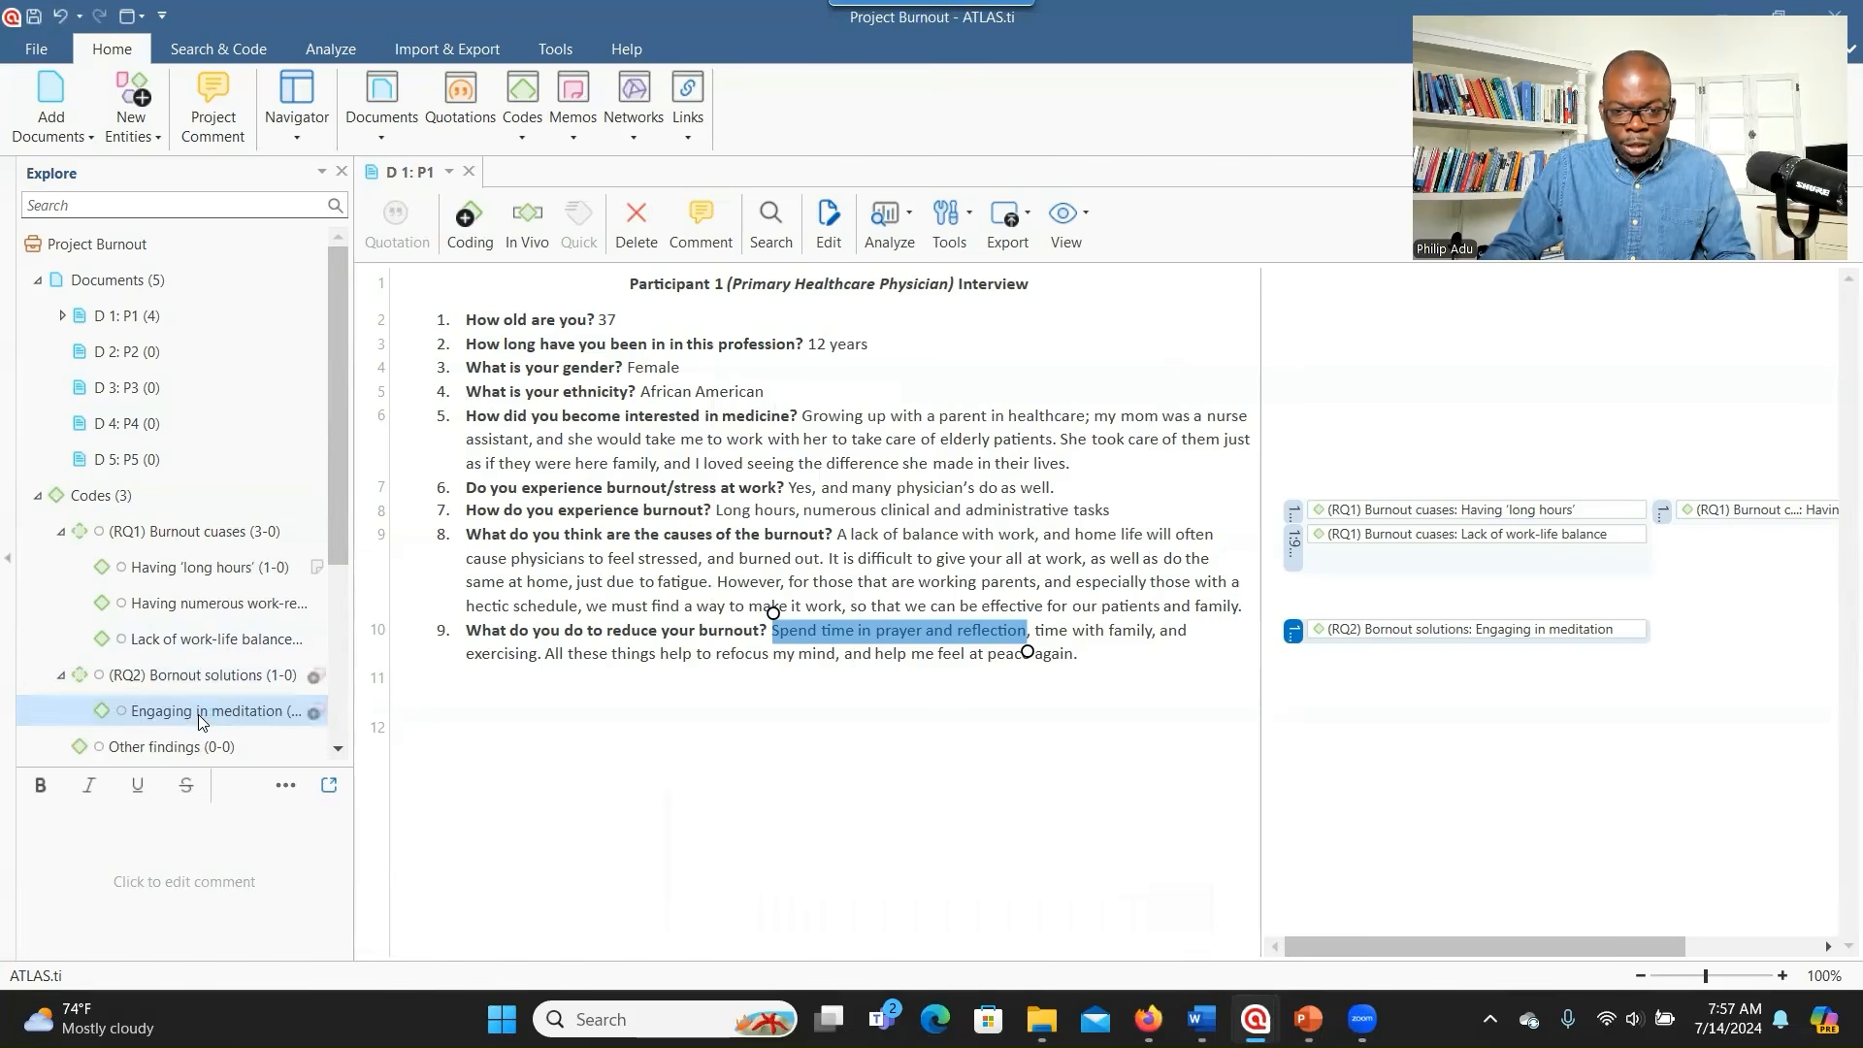
pyautogui.click(1362, 633)
pyautogui.rightClick(1361, 633)
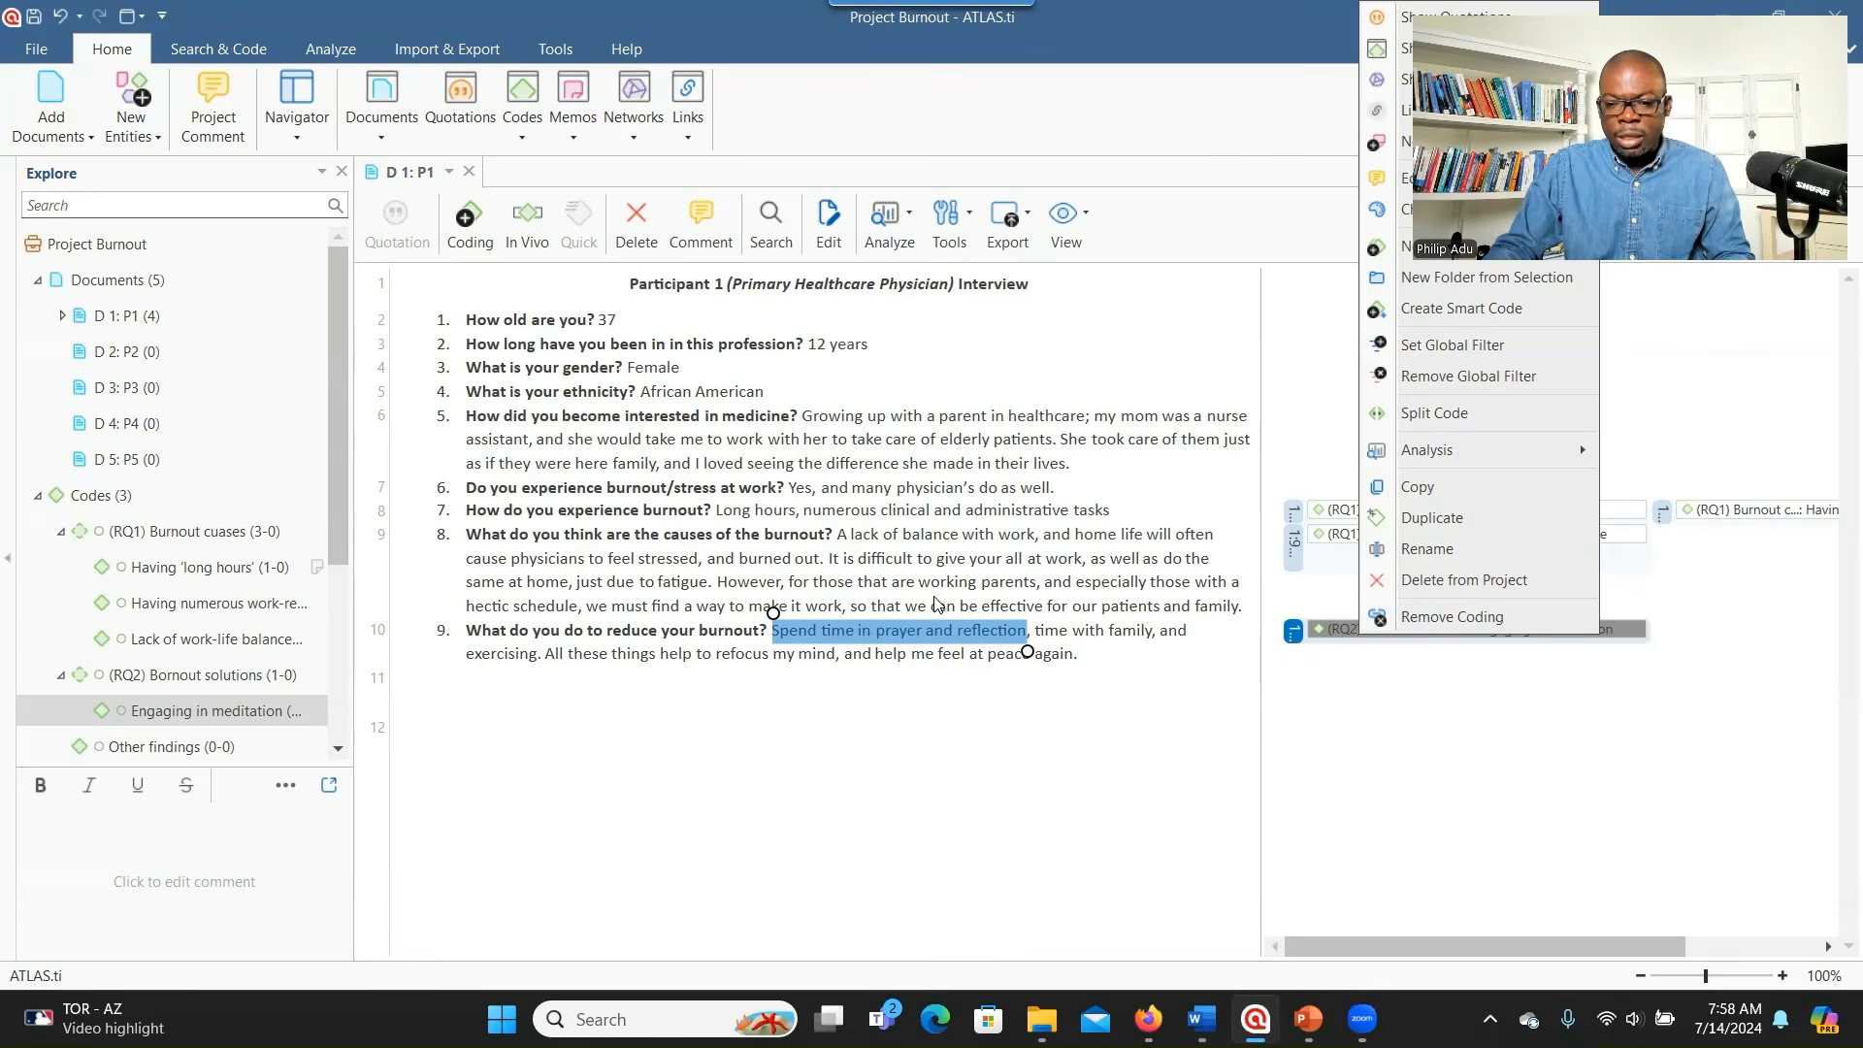
pyautogui.click(1189, 708)
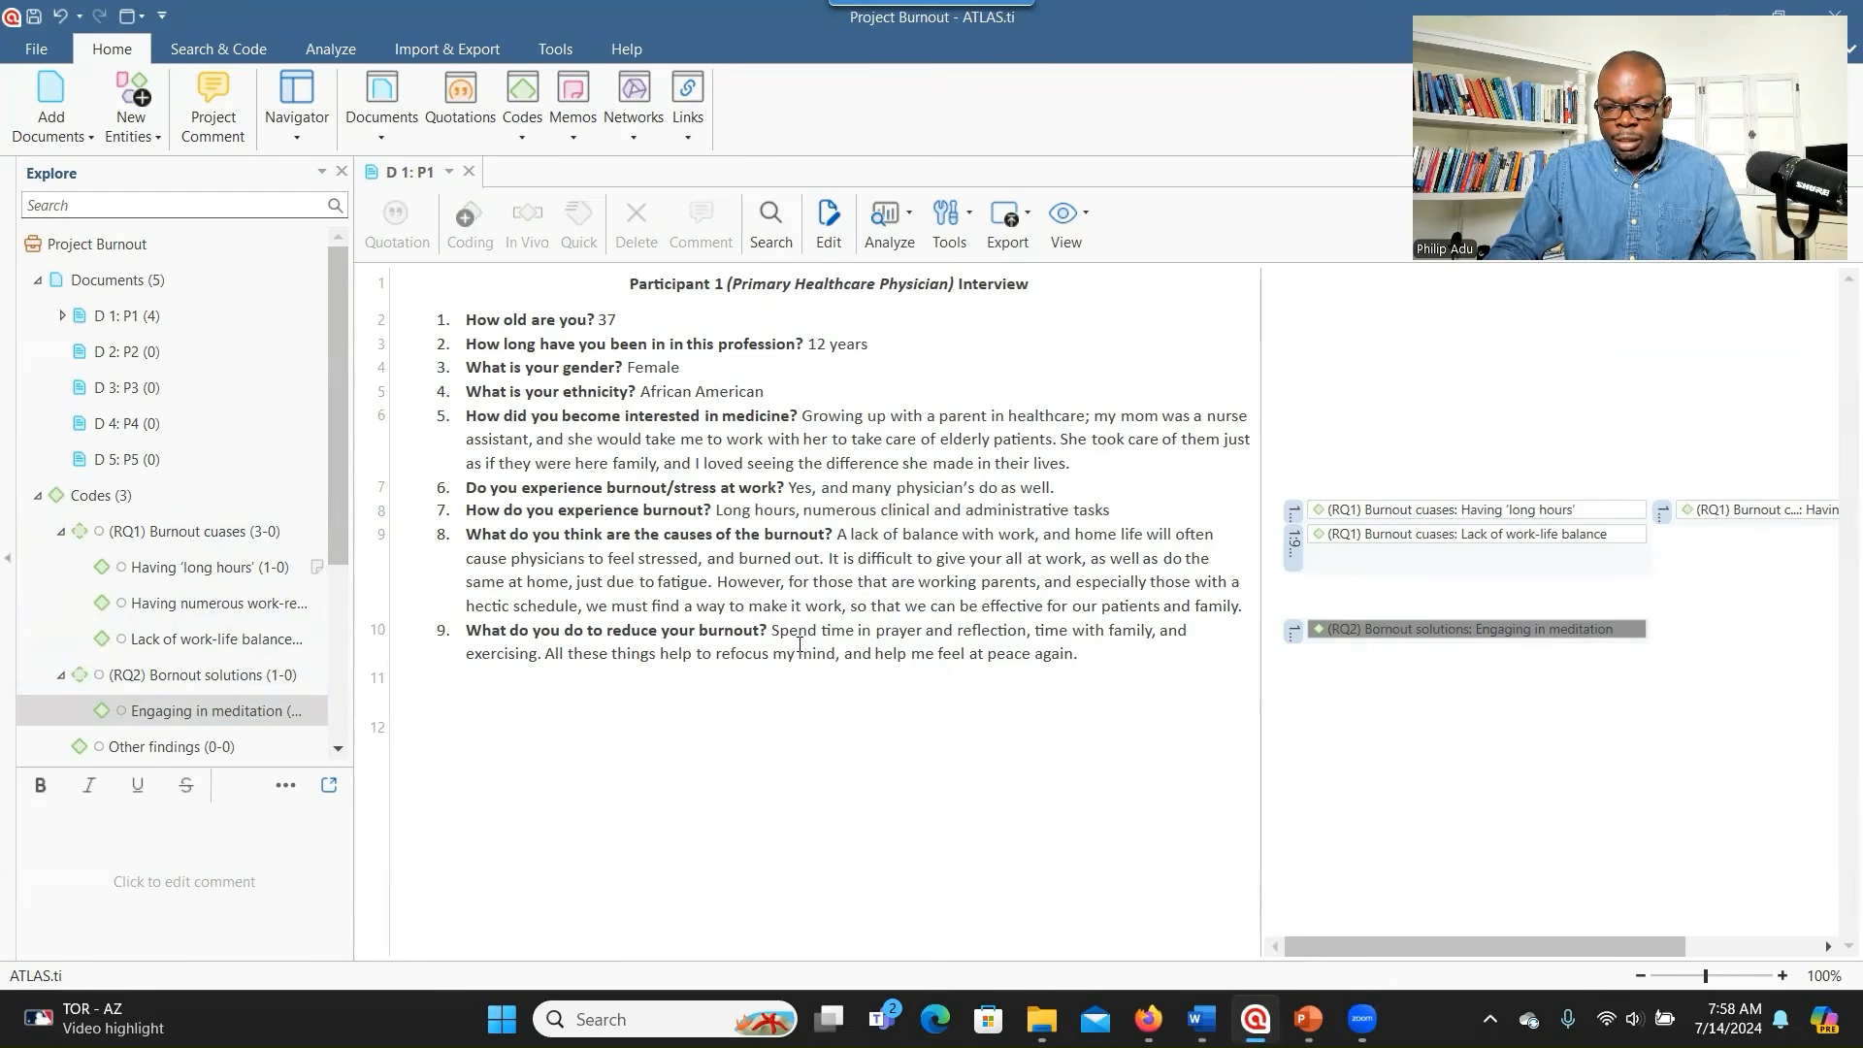
# - Select the passage 'However, for those that are working parents … make it work' in answer 8
pyautogui.moveTo(718, 582); pyautogui.dragTo(844, 607)
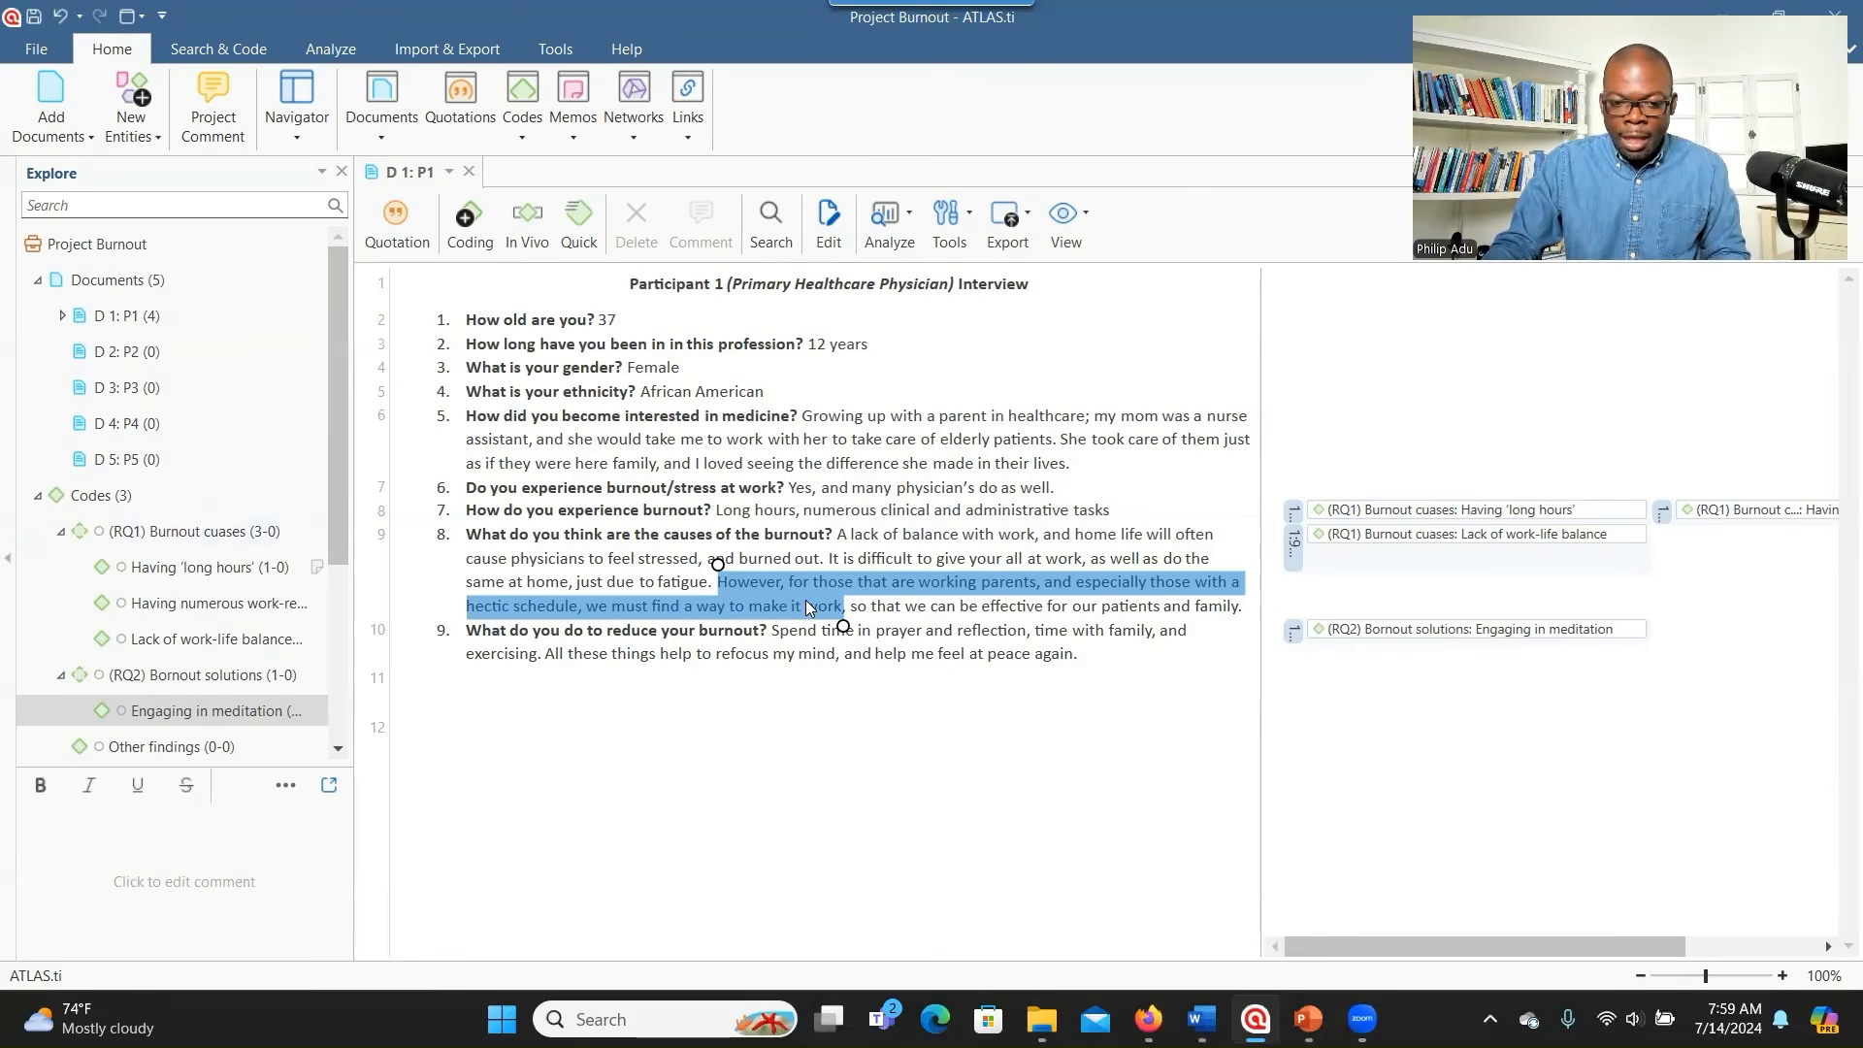
# - Apply the Having 'long hours' code to the selected working-parents passage
pyautogui.rightClick(807, 603)
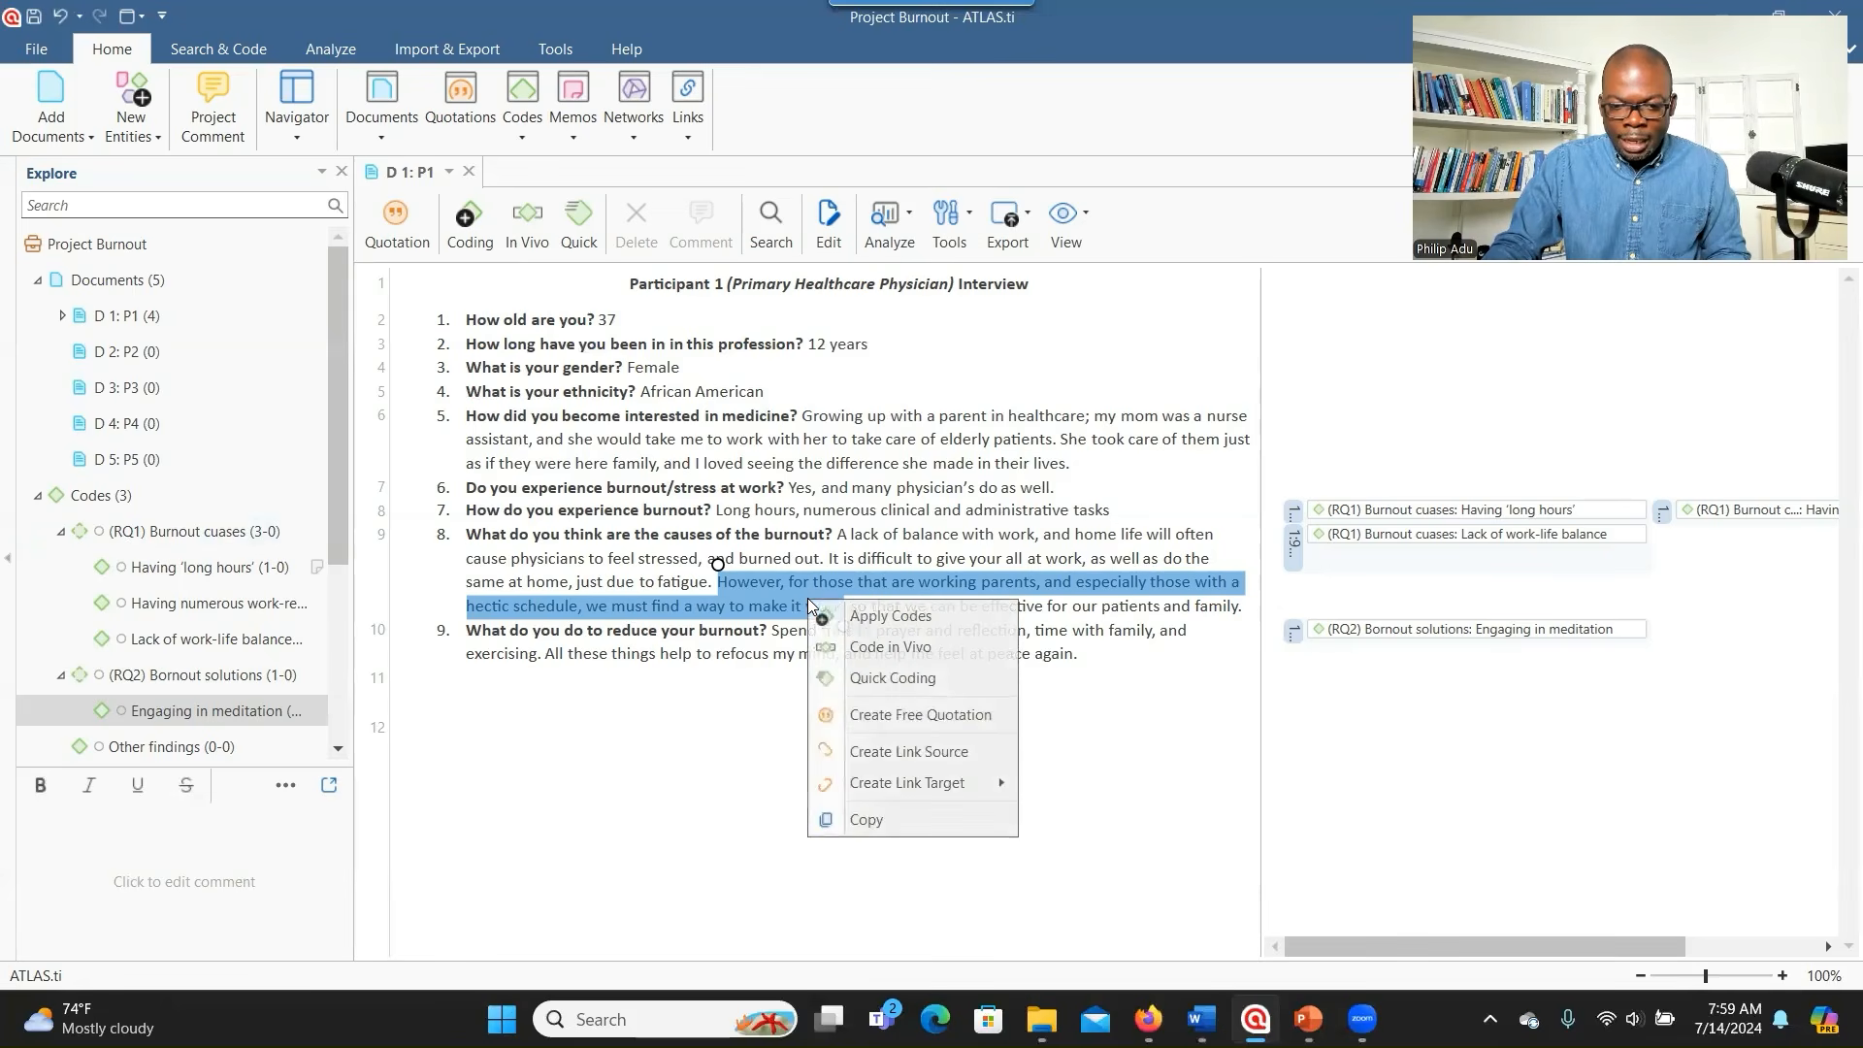
pyautogui.click(851, 617)
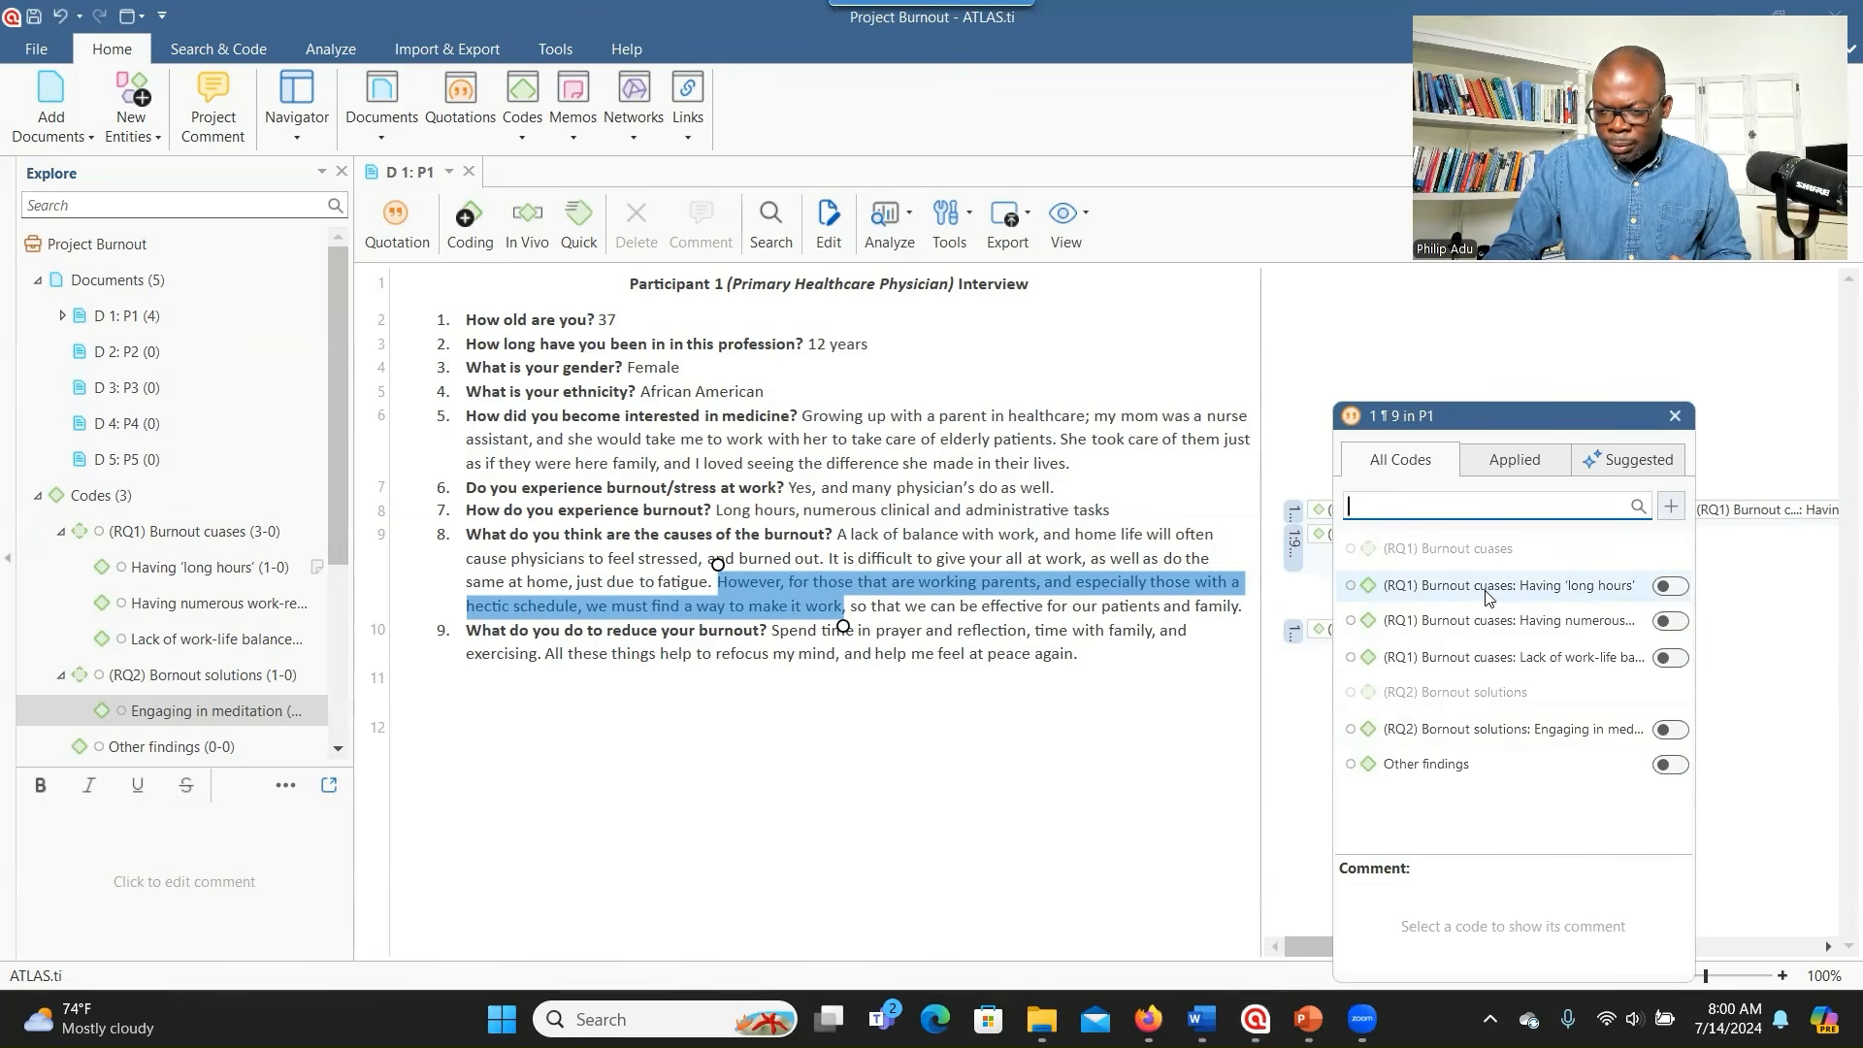
pyautogui.click(1669, 587)
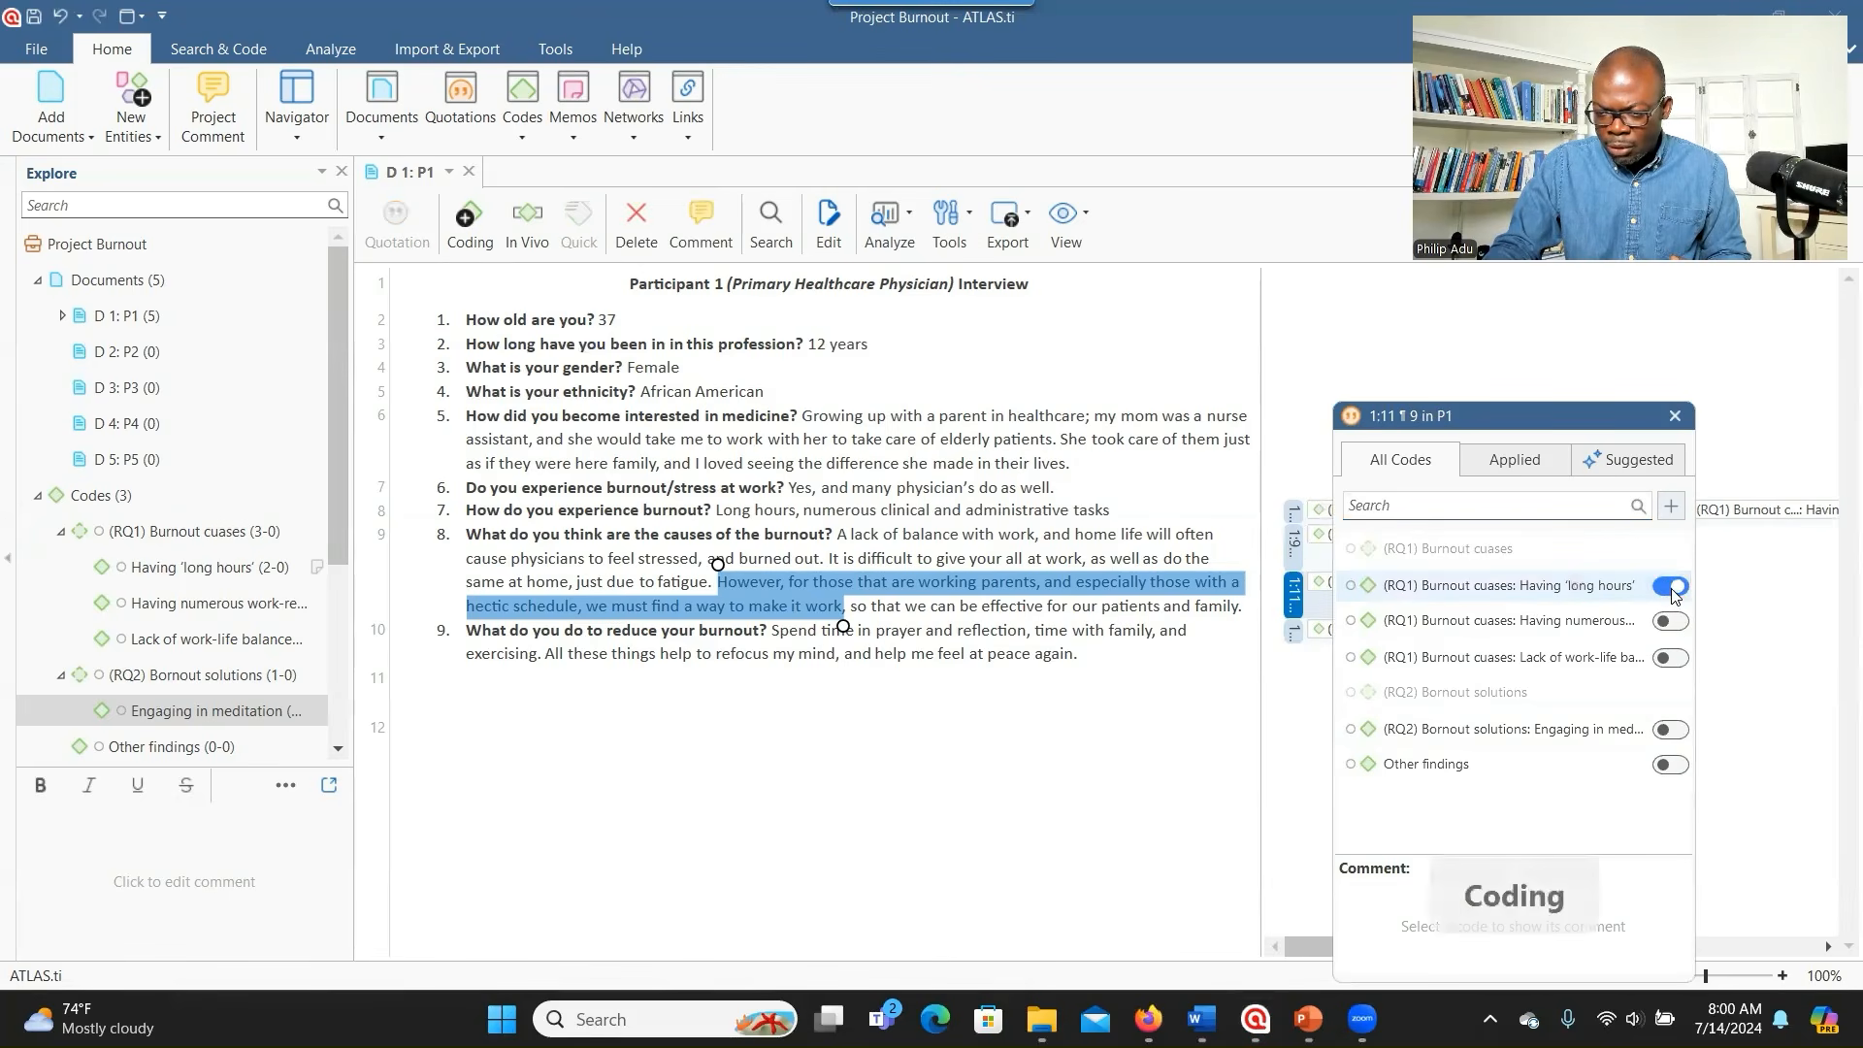
pyautogui.click(683, 628)
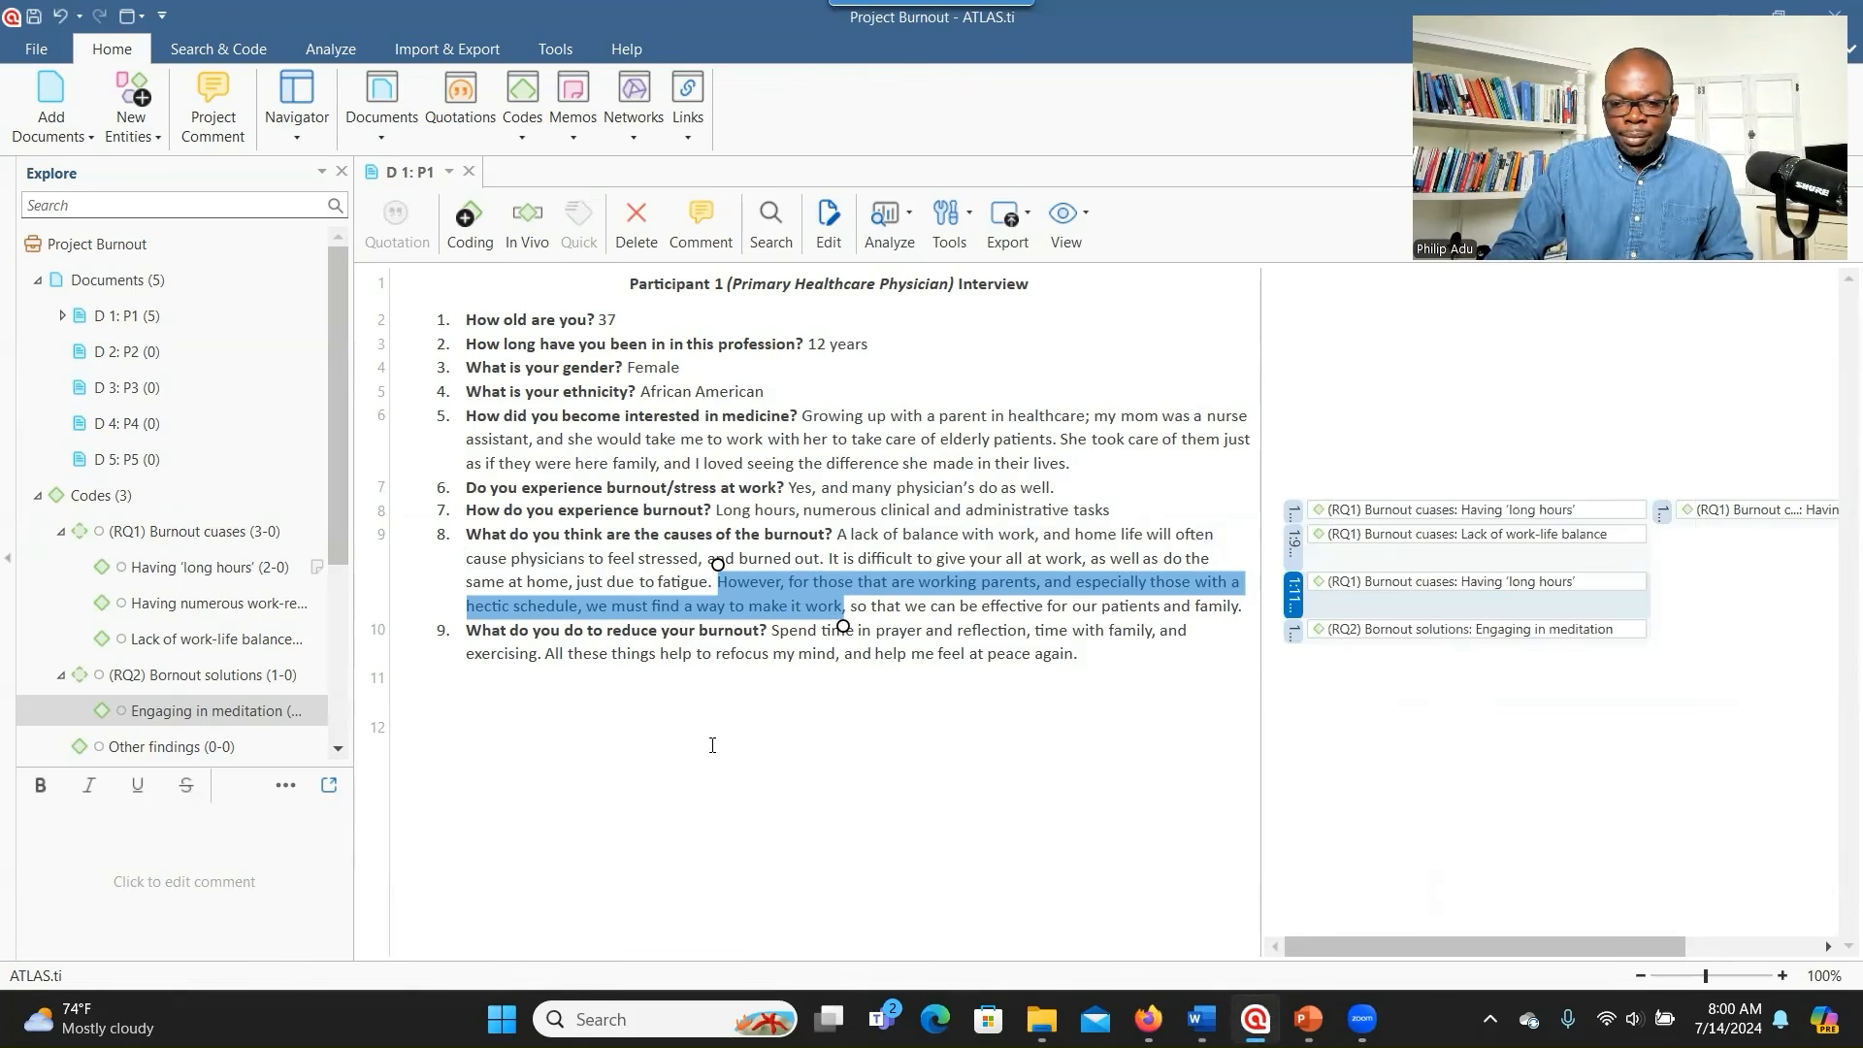
# - Code the answer to question 6 with Having numerous work-related tasks
pyautogui.moveTo(791, 490); pyautogui.dragTo(1046, 491)
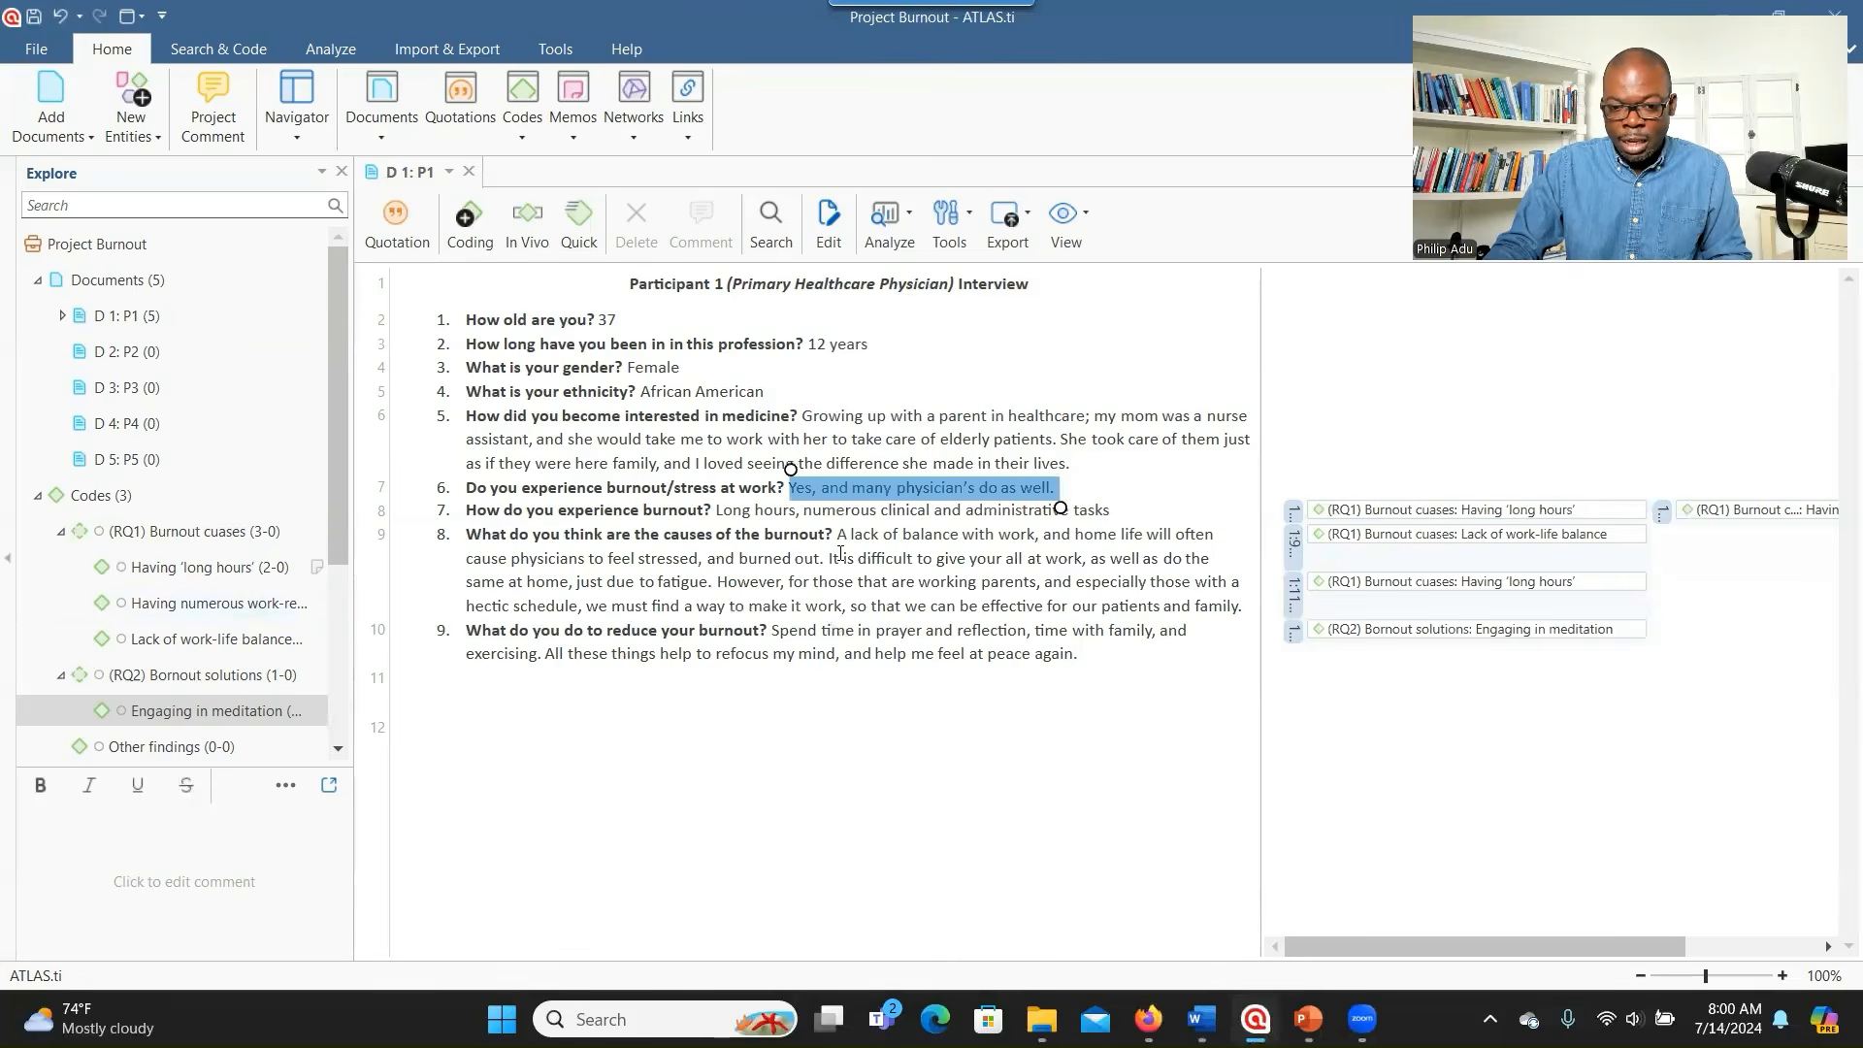
pyautogui.rightClick(876, 500)
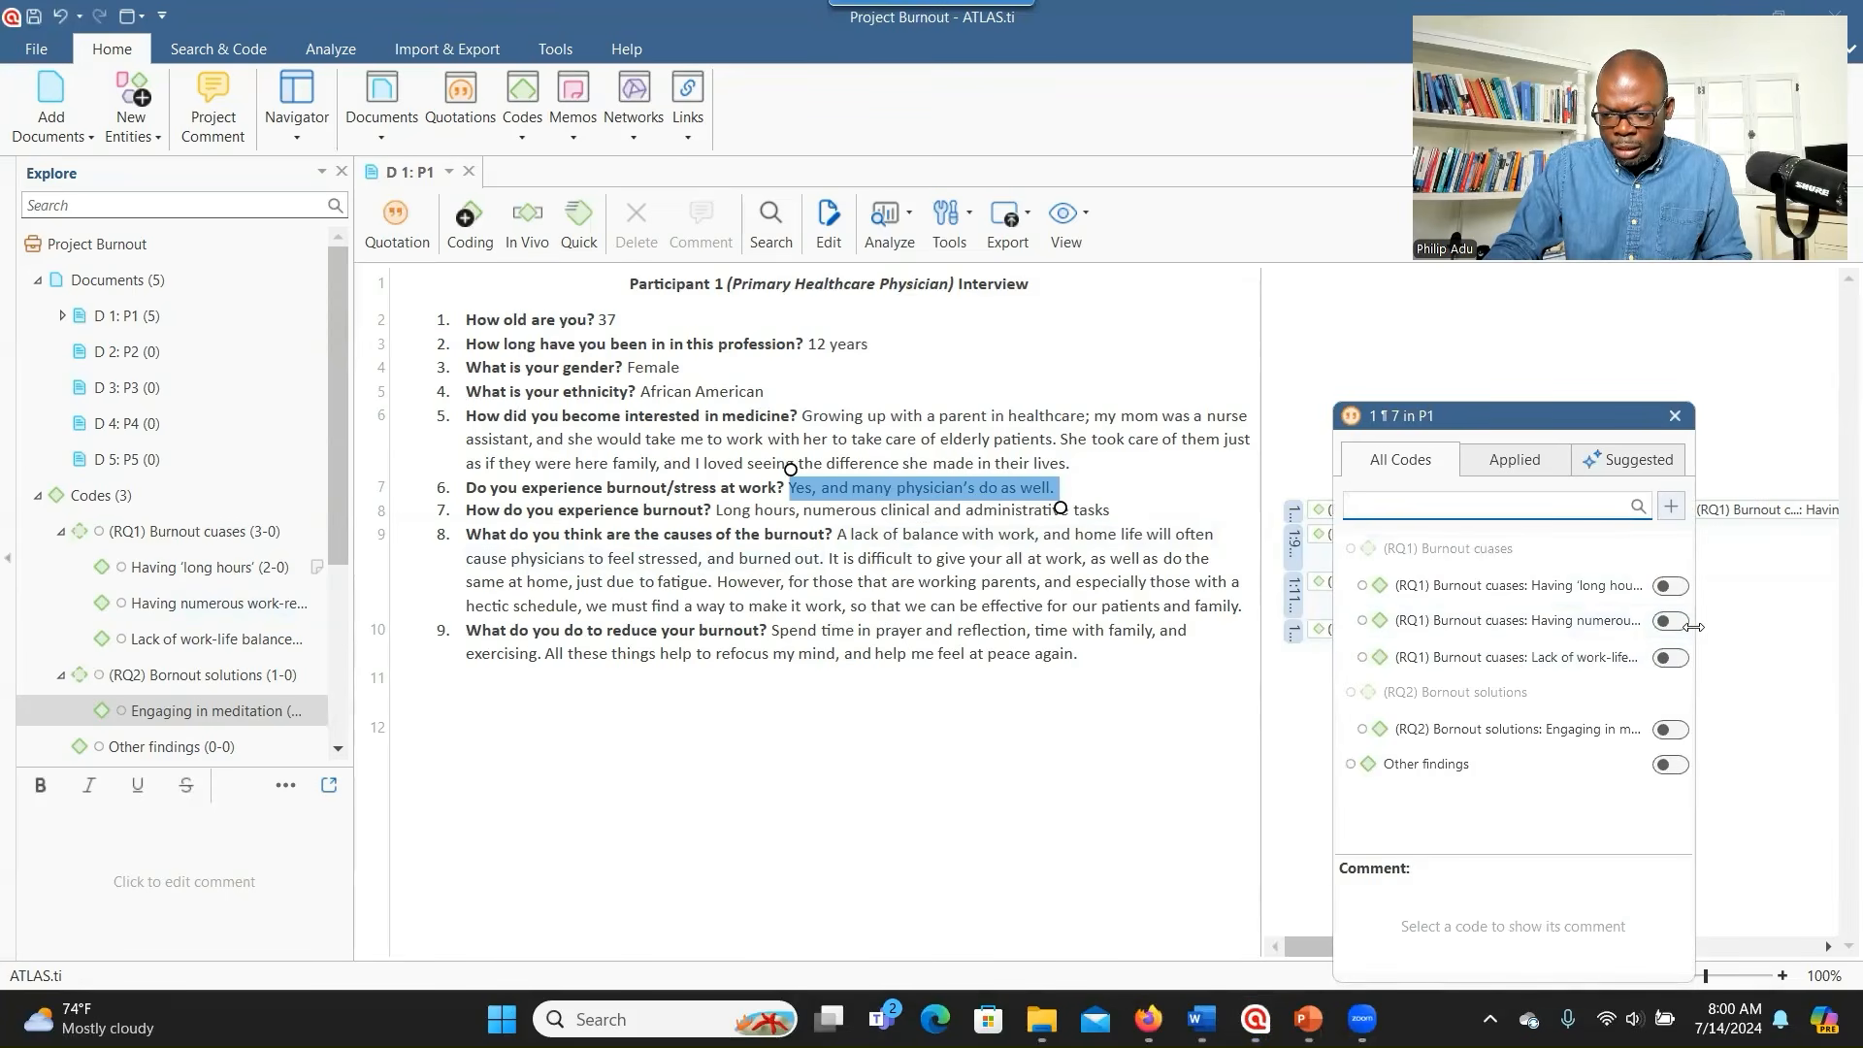
pyautogui.moveTo(1693, 627); pyautogui.dragTo(1780, 636)
pyautogui.click(1804, 645)
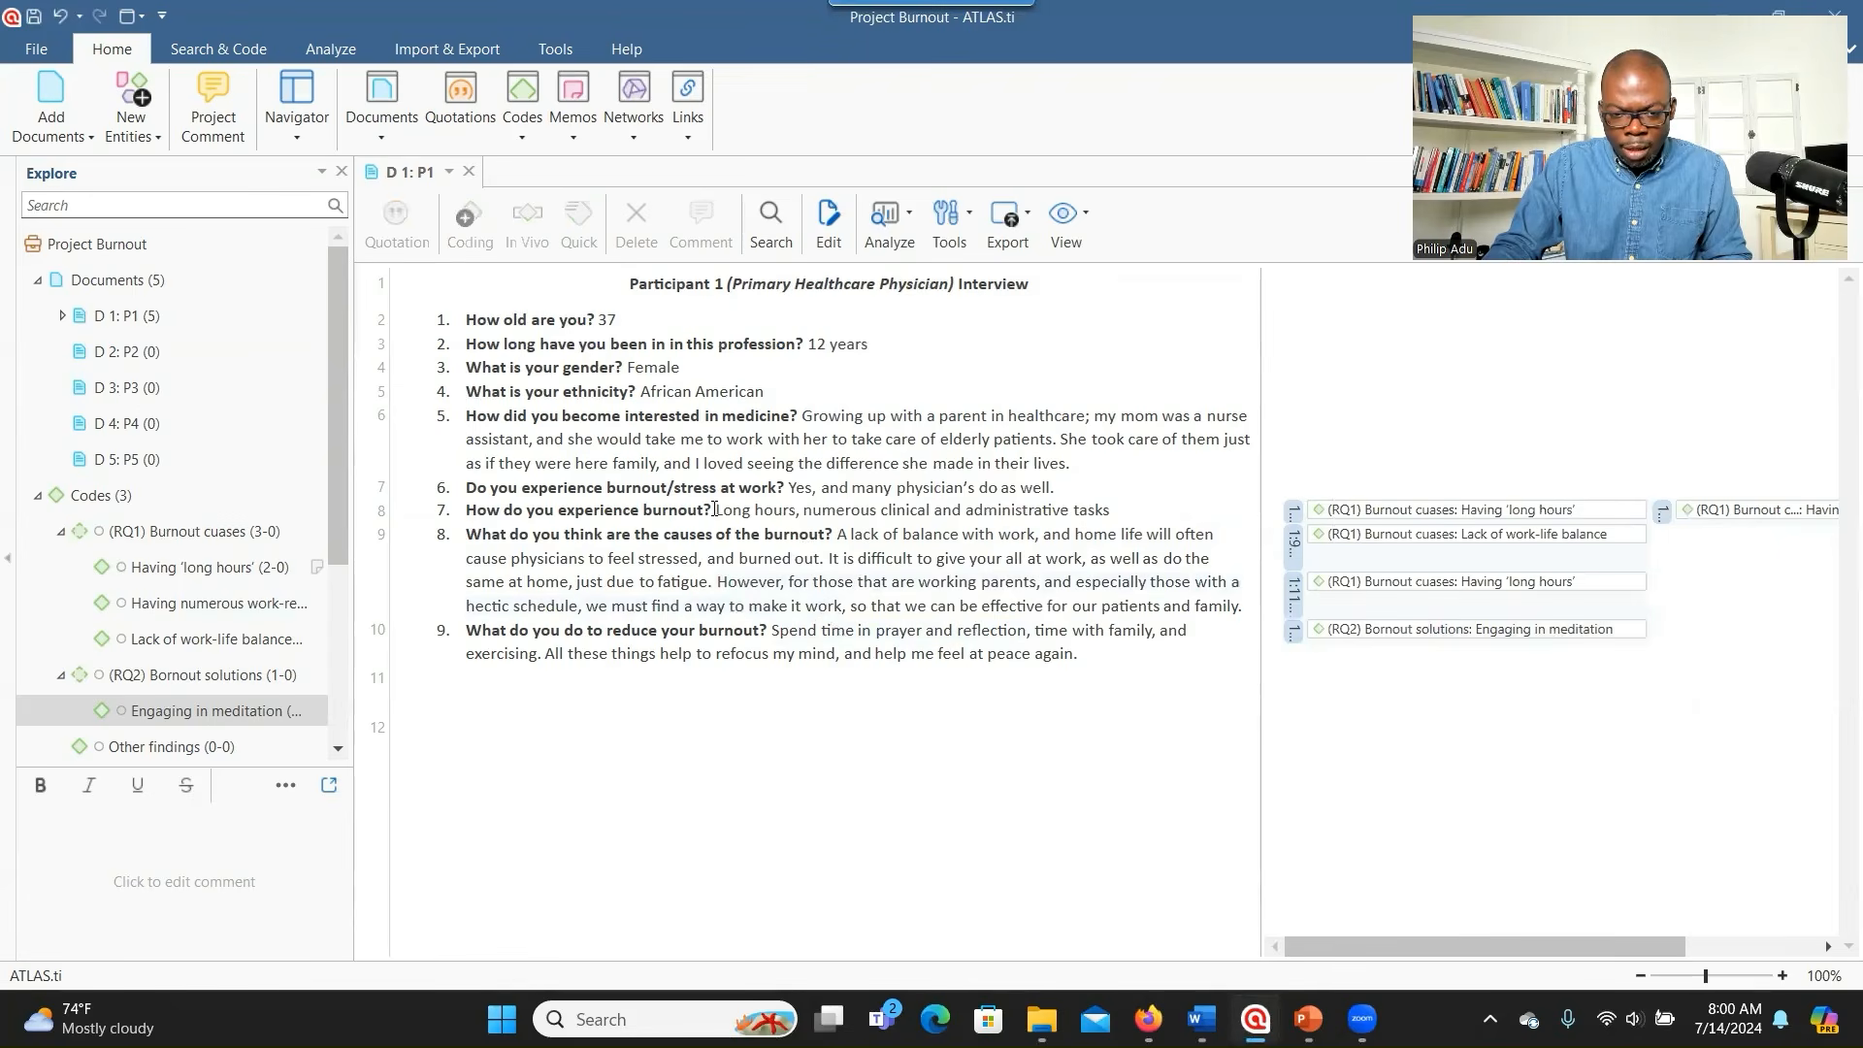
pyautogui.moveTo(792, 488)
pyautogui.mouseDown()
pyautogui.moveTo(1080, 485)
pyautogui.moveTo(789, 488)
pyautogui.mouseUp()
pyautogui.rightClick(810, 490)
pyautogui.click(859, 501)
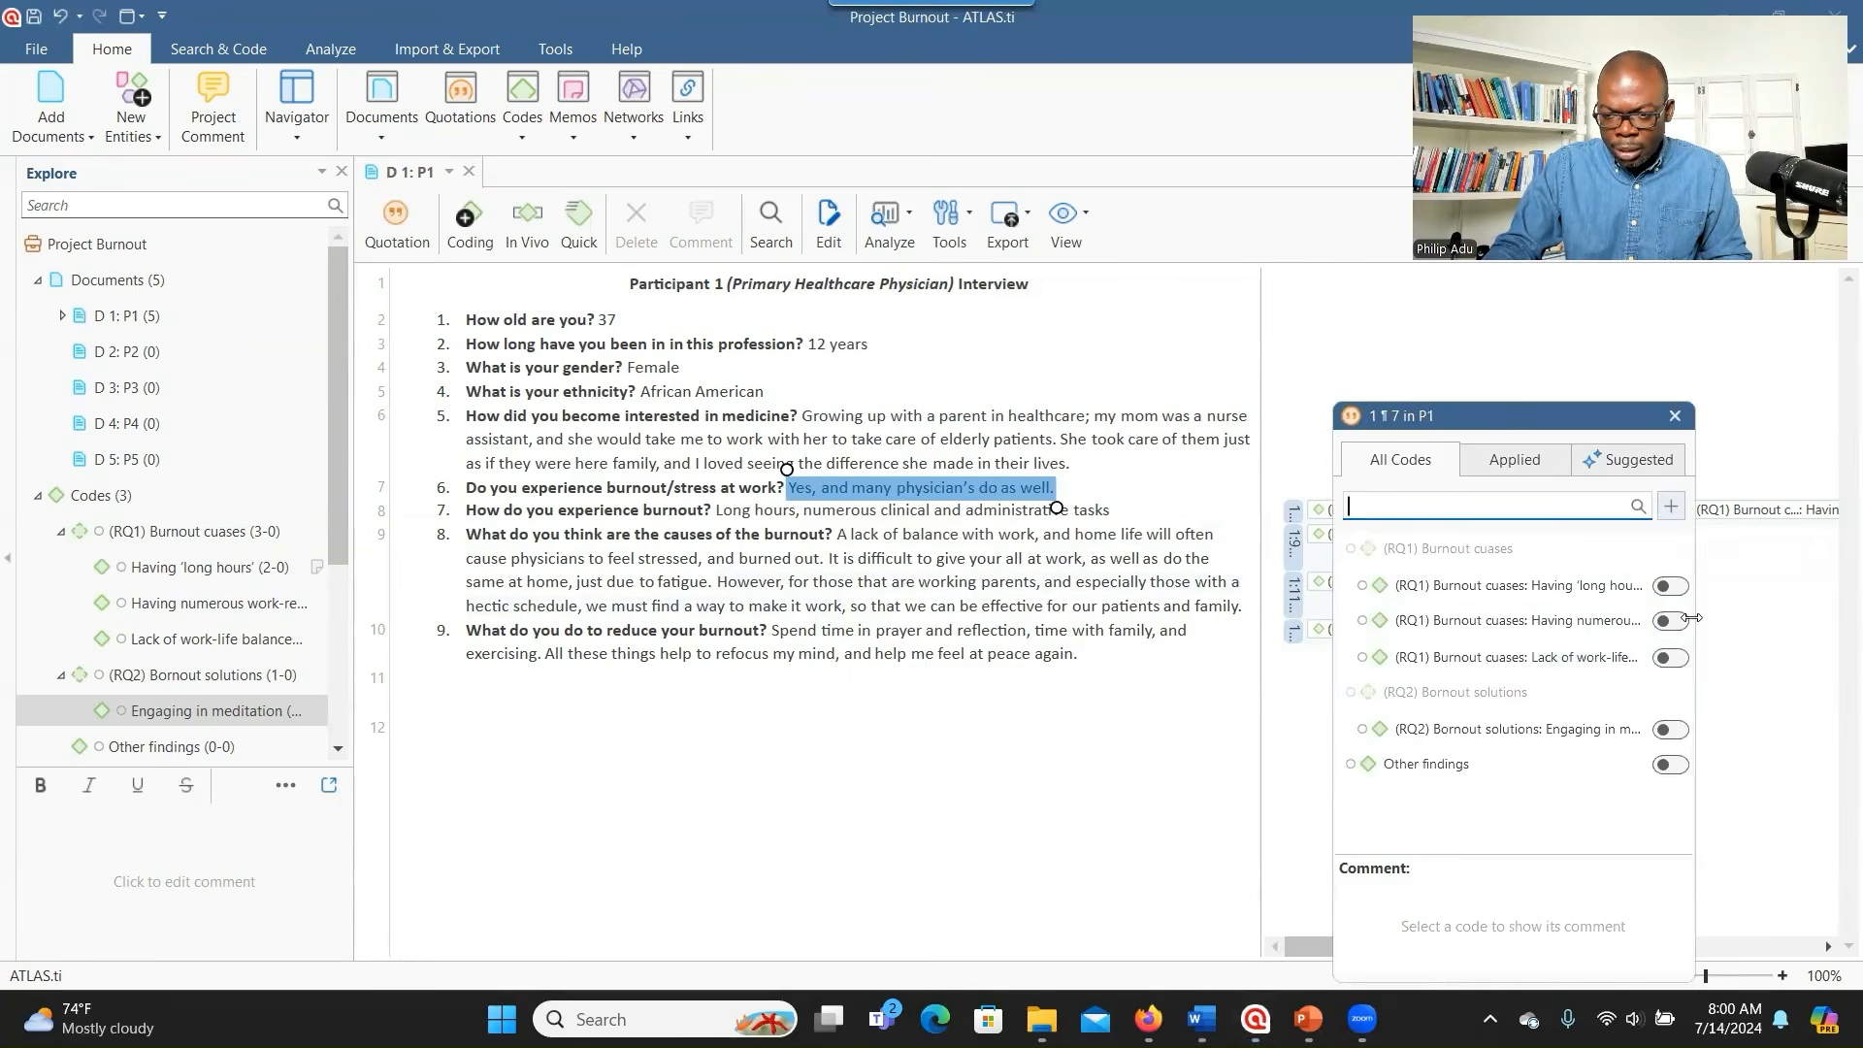
pyautogui.moveTo(1691, 618); pyautogui.dragTo(1708, 619)
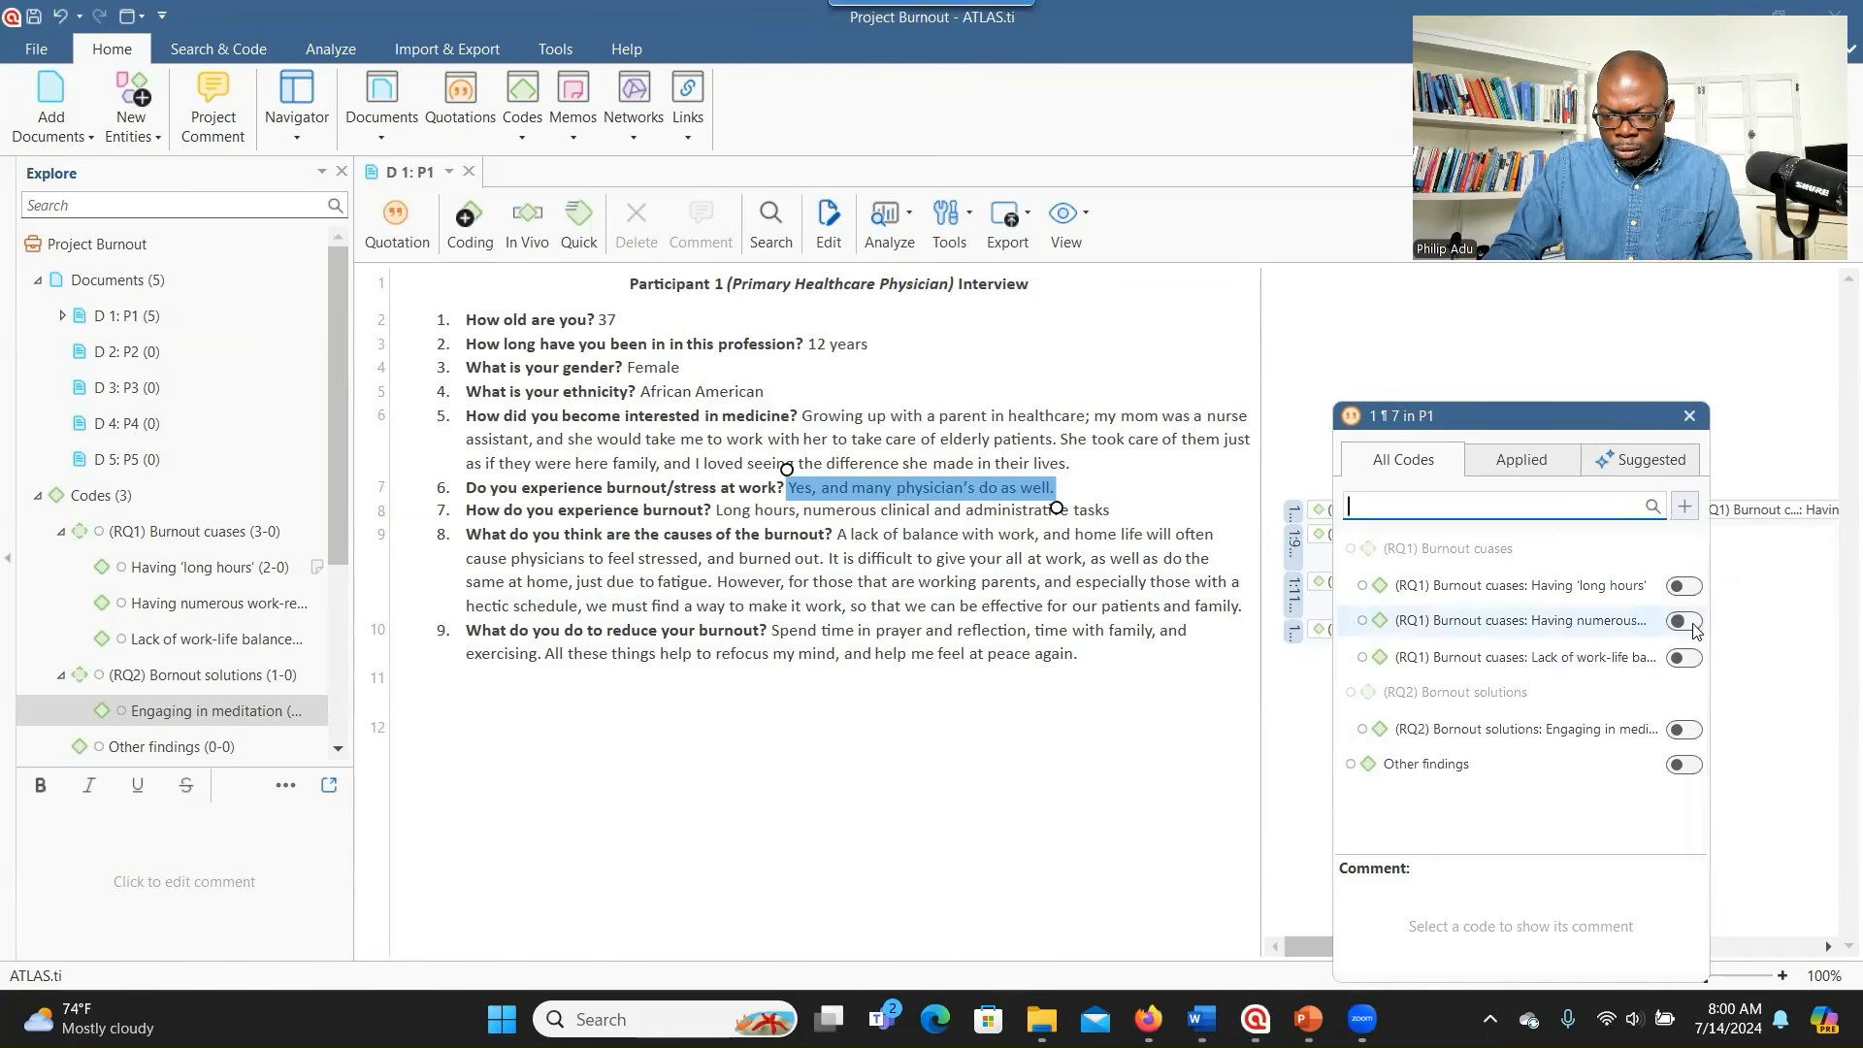
pyautogui.click(1682, 625)
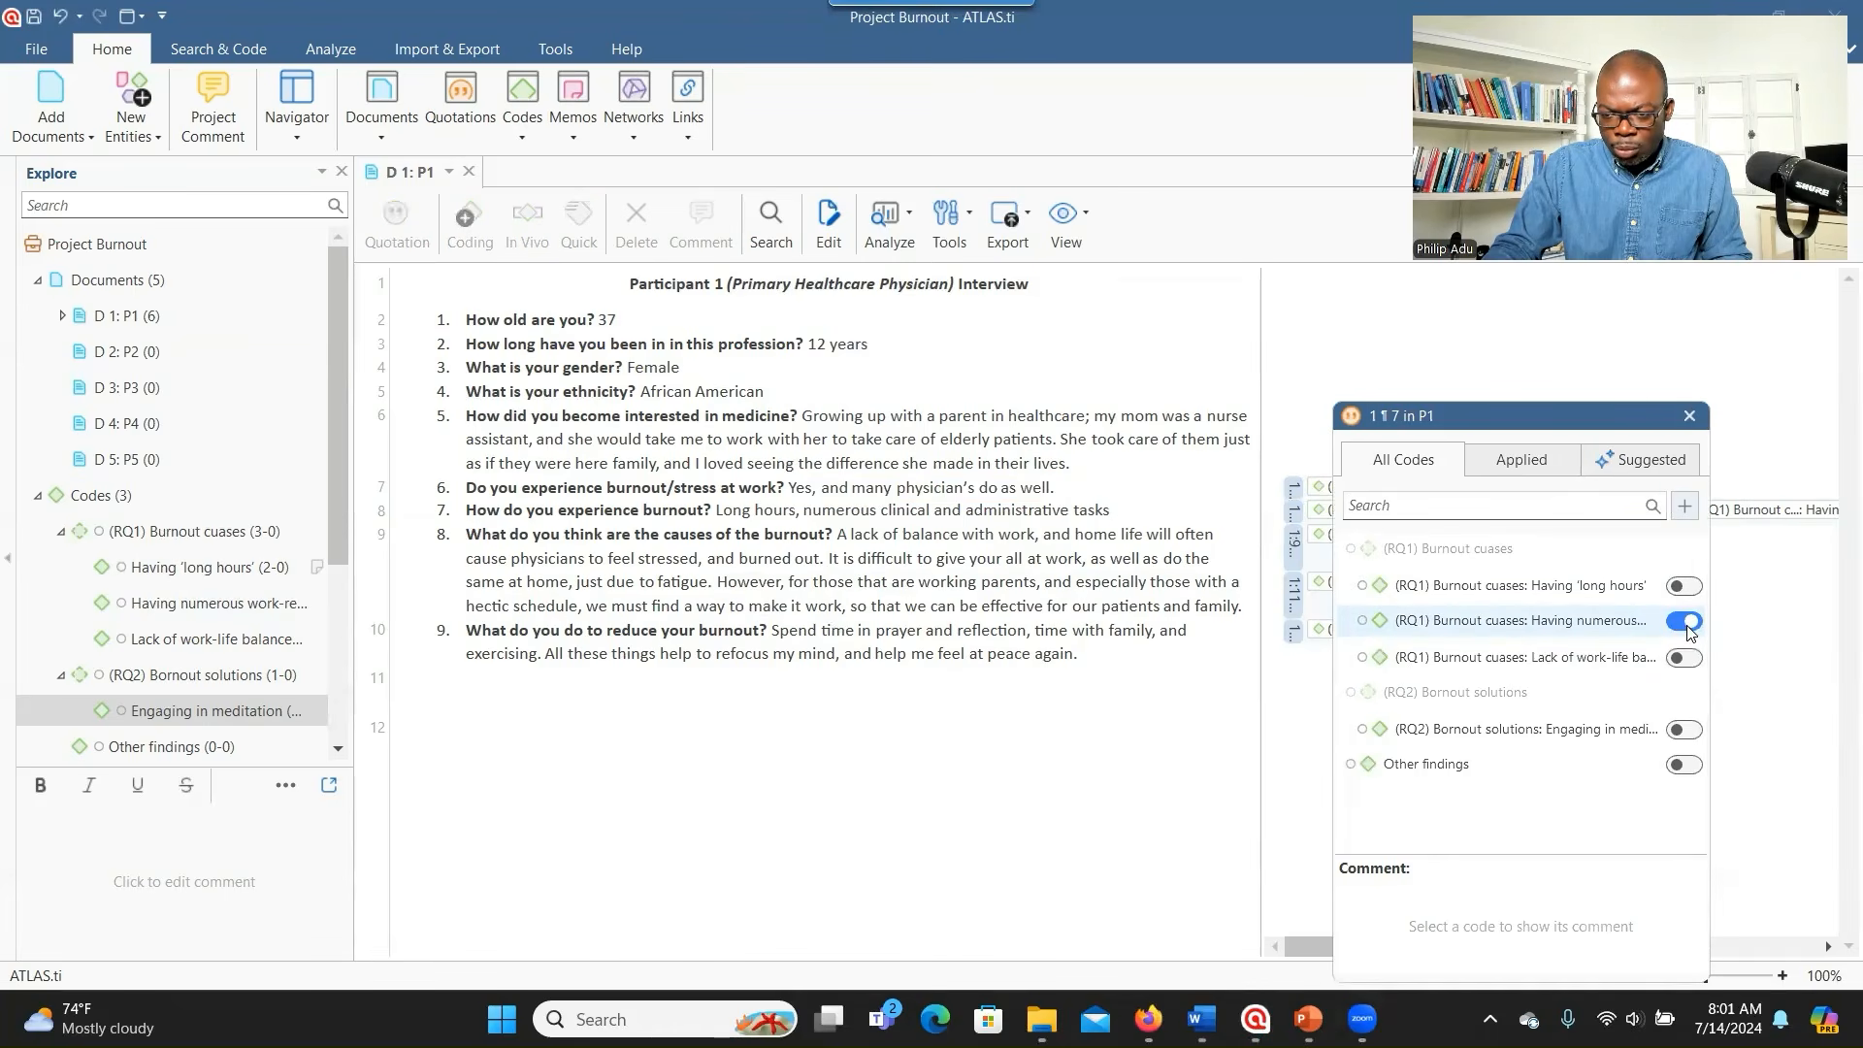
pyautogui.click(518, 433)
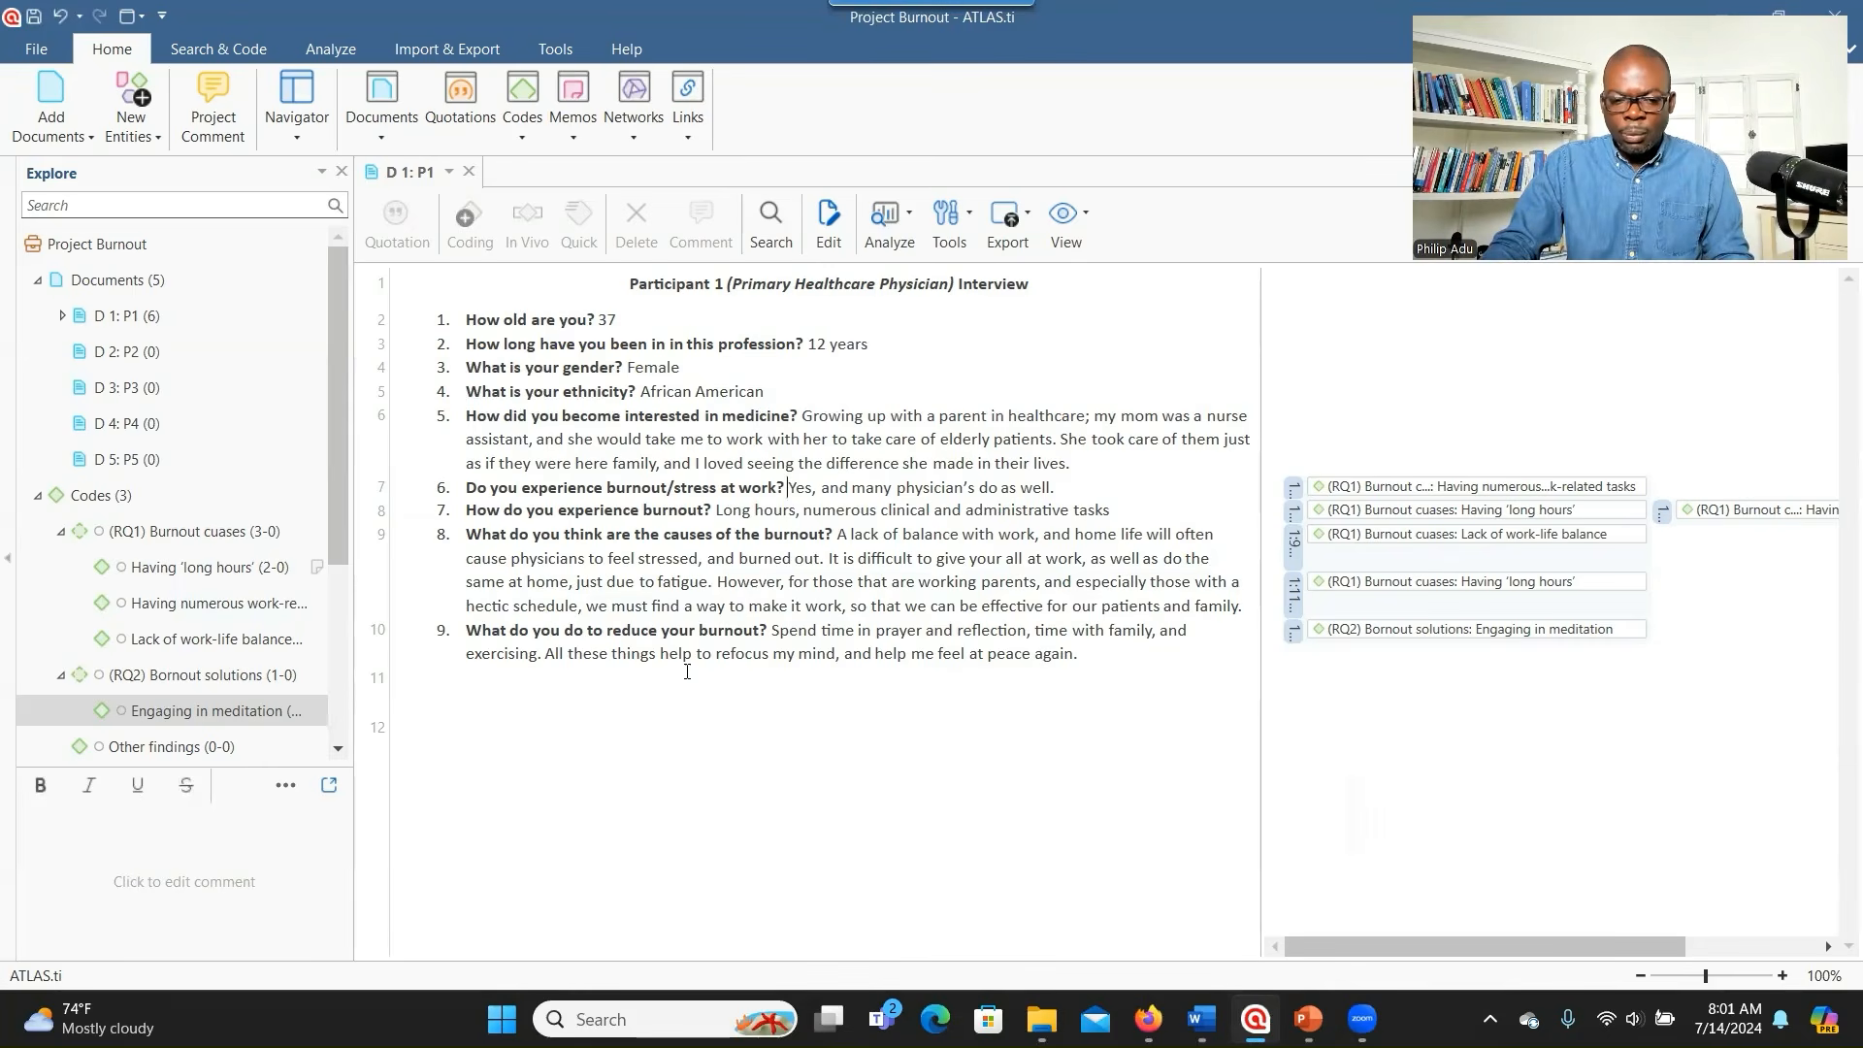
# - Code the phrase 'time with family' in answer 9 with a new code, Haing time with family
pyautogui.moveTo(1035, 630); pyautogui.dragTo(1155, 638)
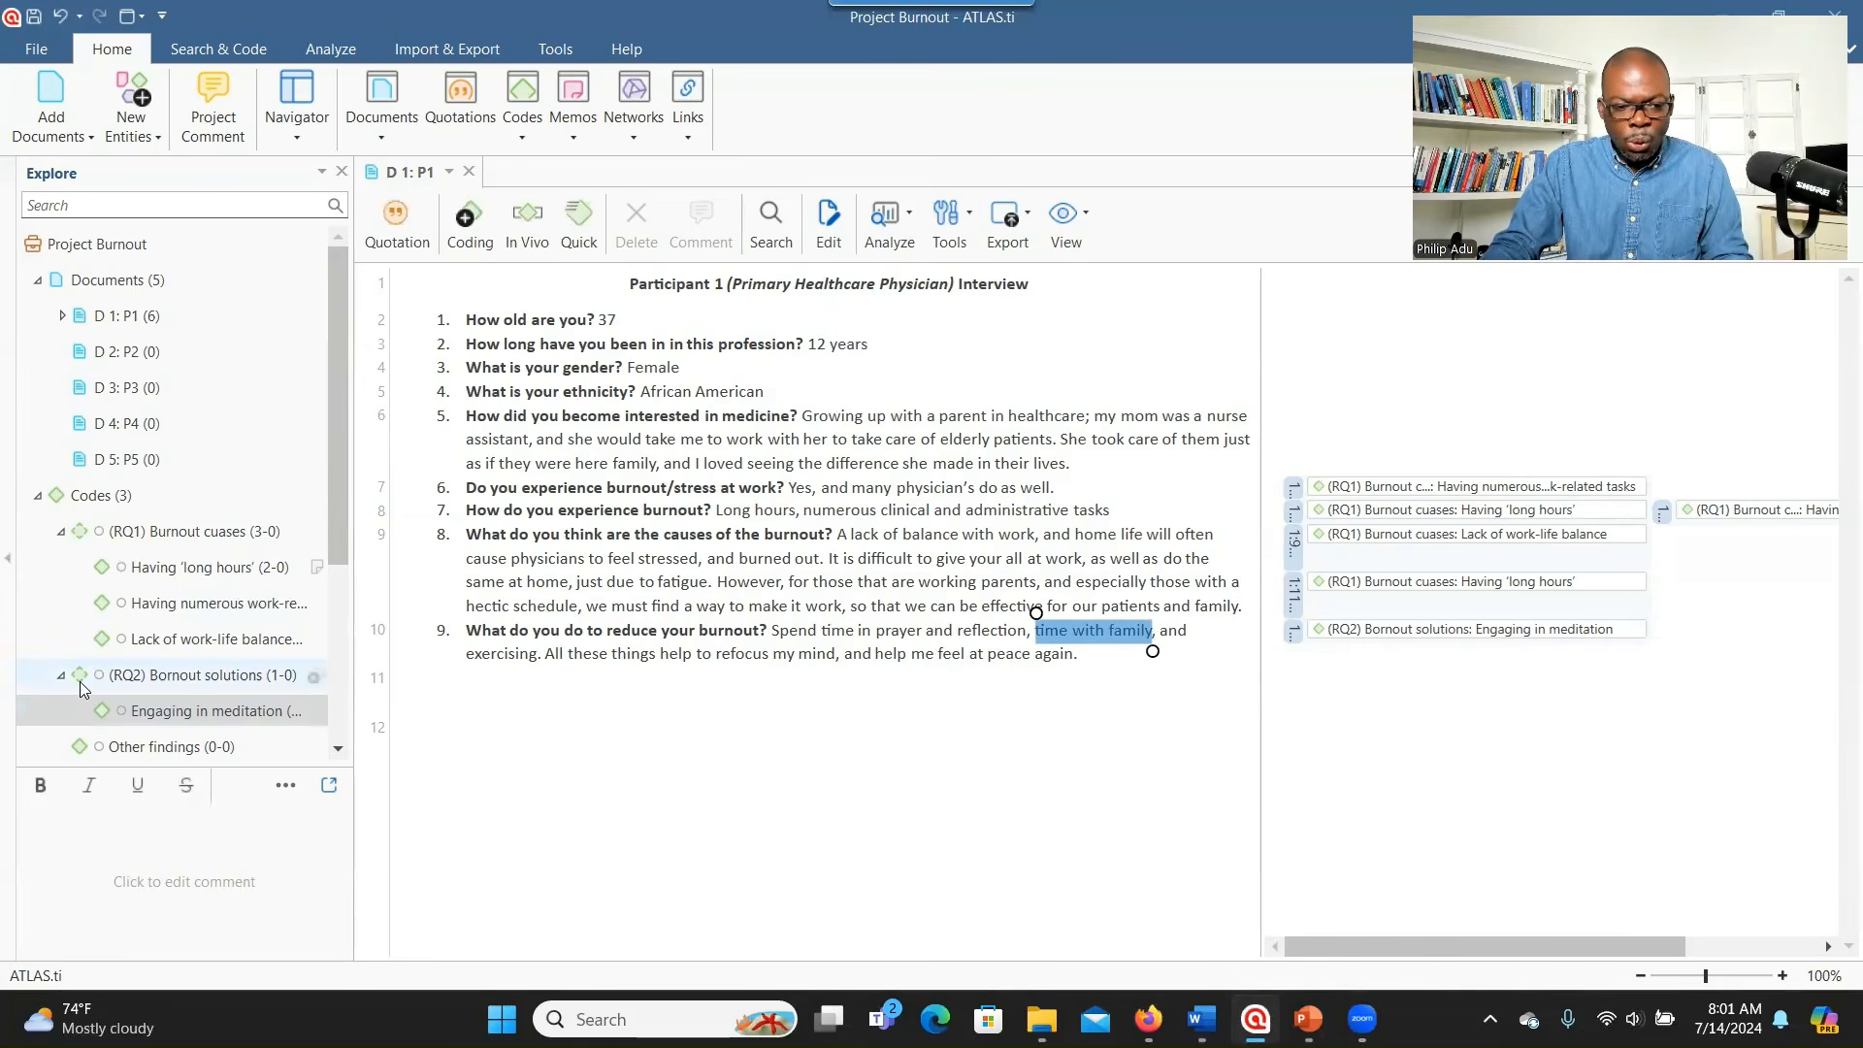
pyautogui.scroll(-1, 80, 682)
pyautogui.click(243, 660)
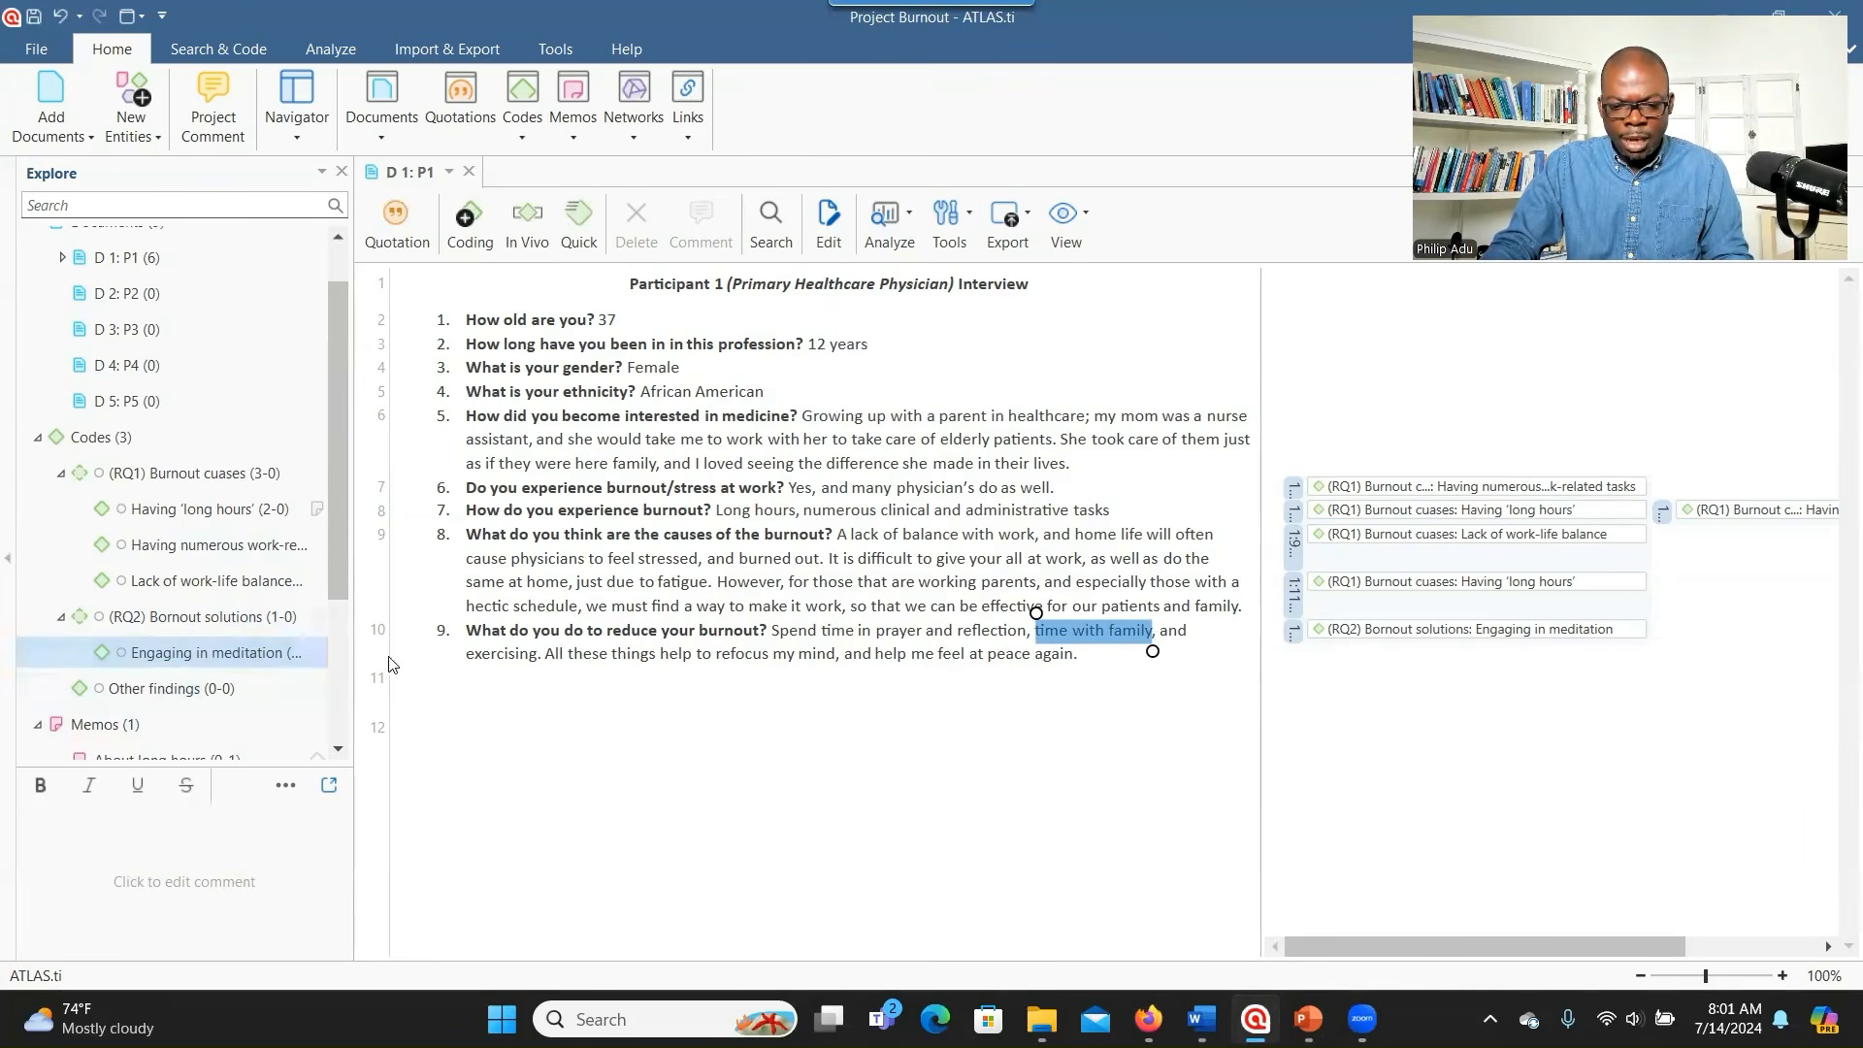
pyautogui.rightClick(1088, 634)
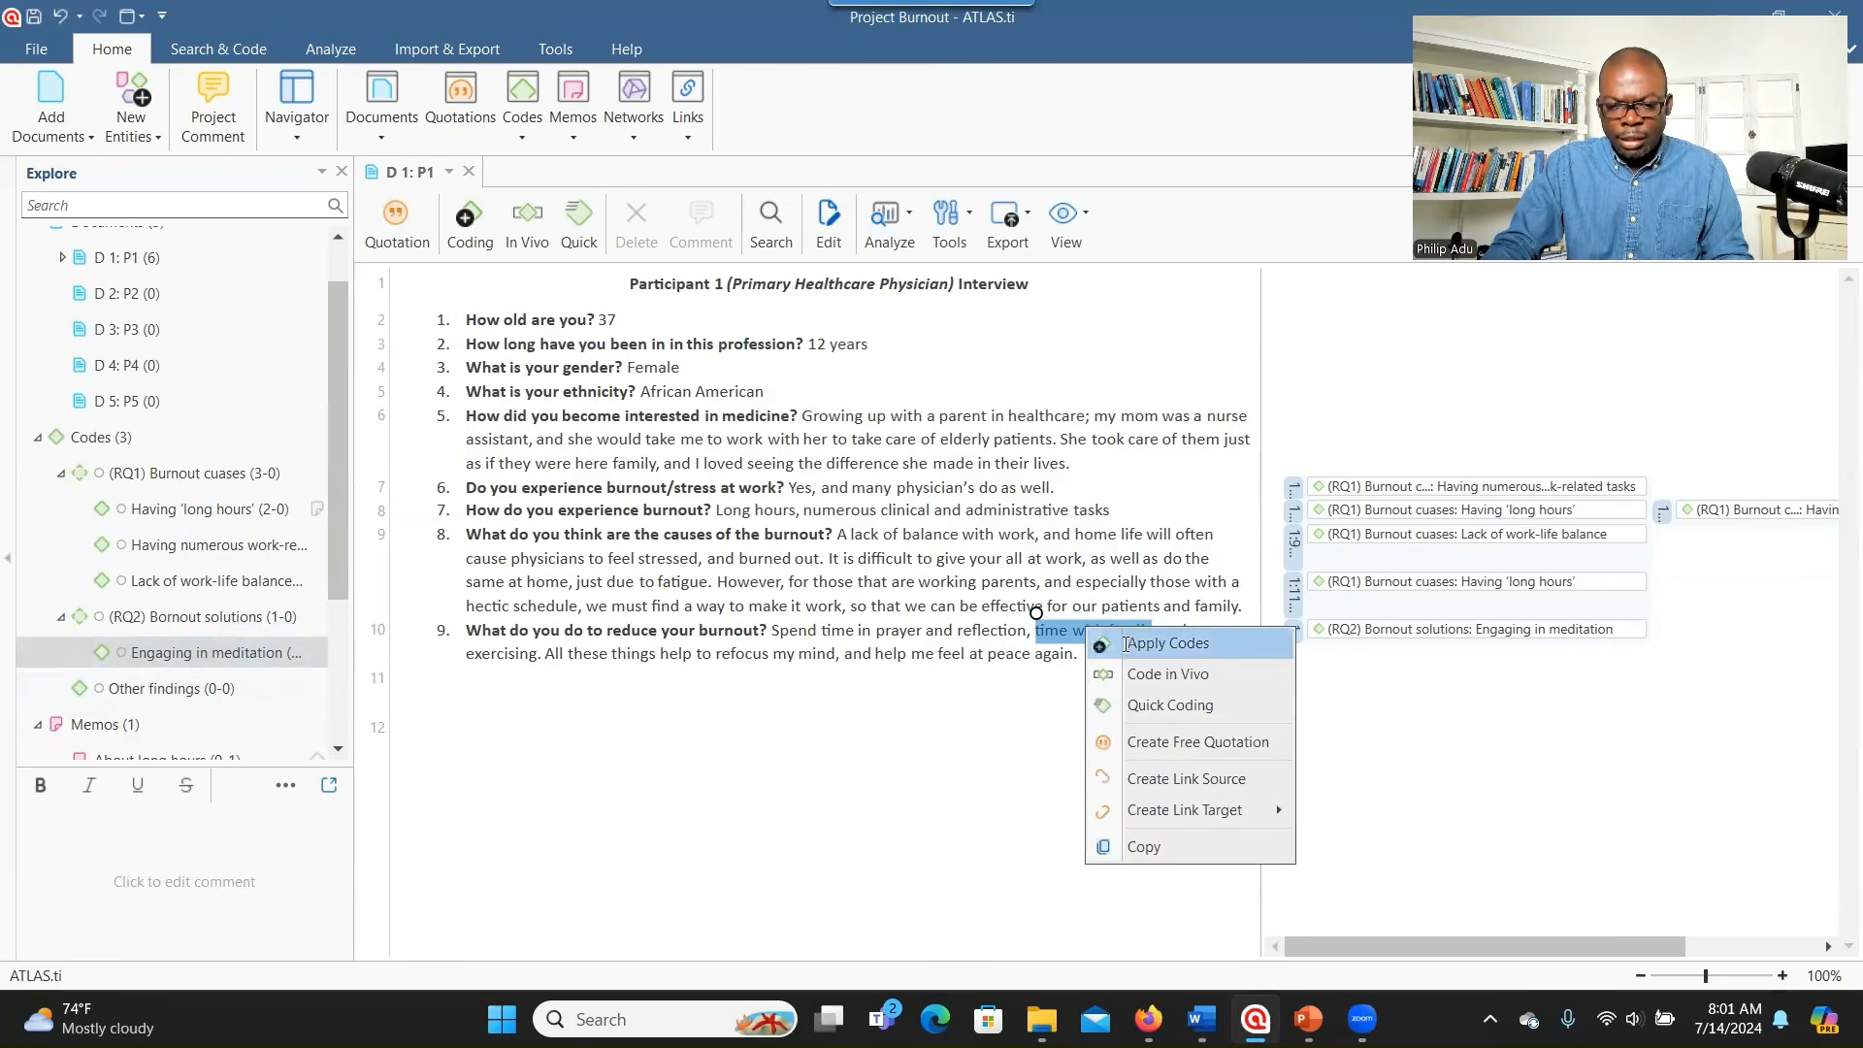
pyautogui.click(1126, 645)
pyautogui.write('Haing time with')
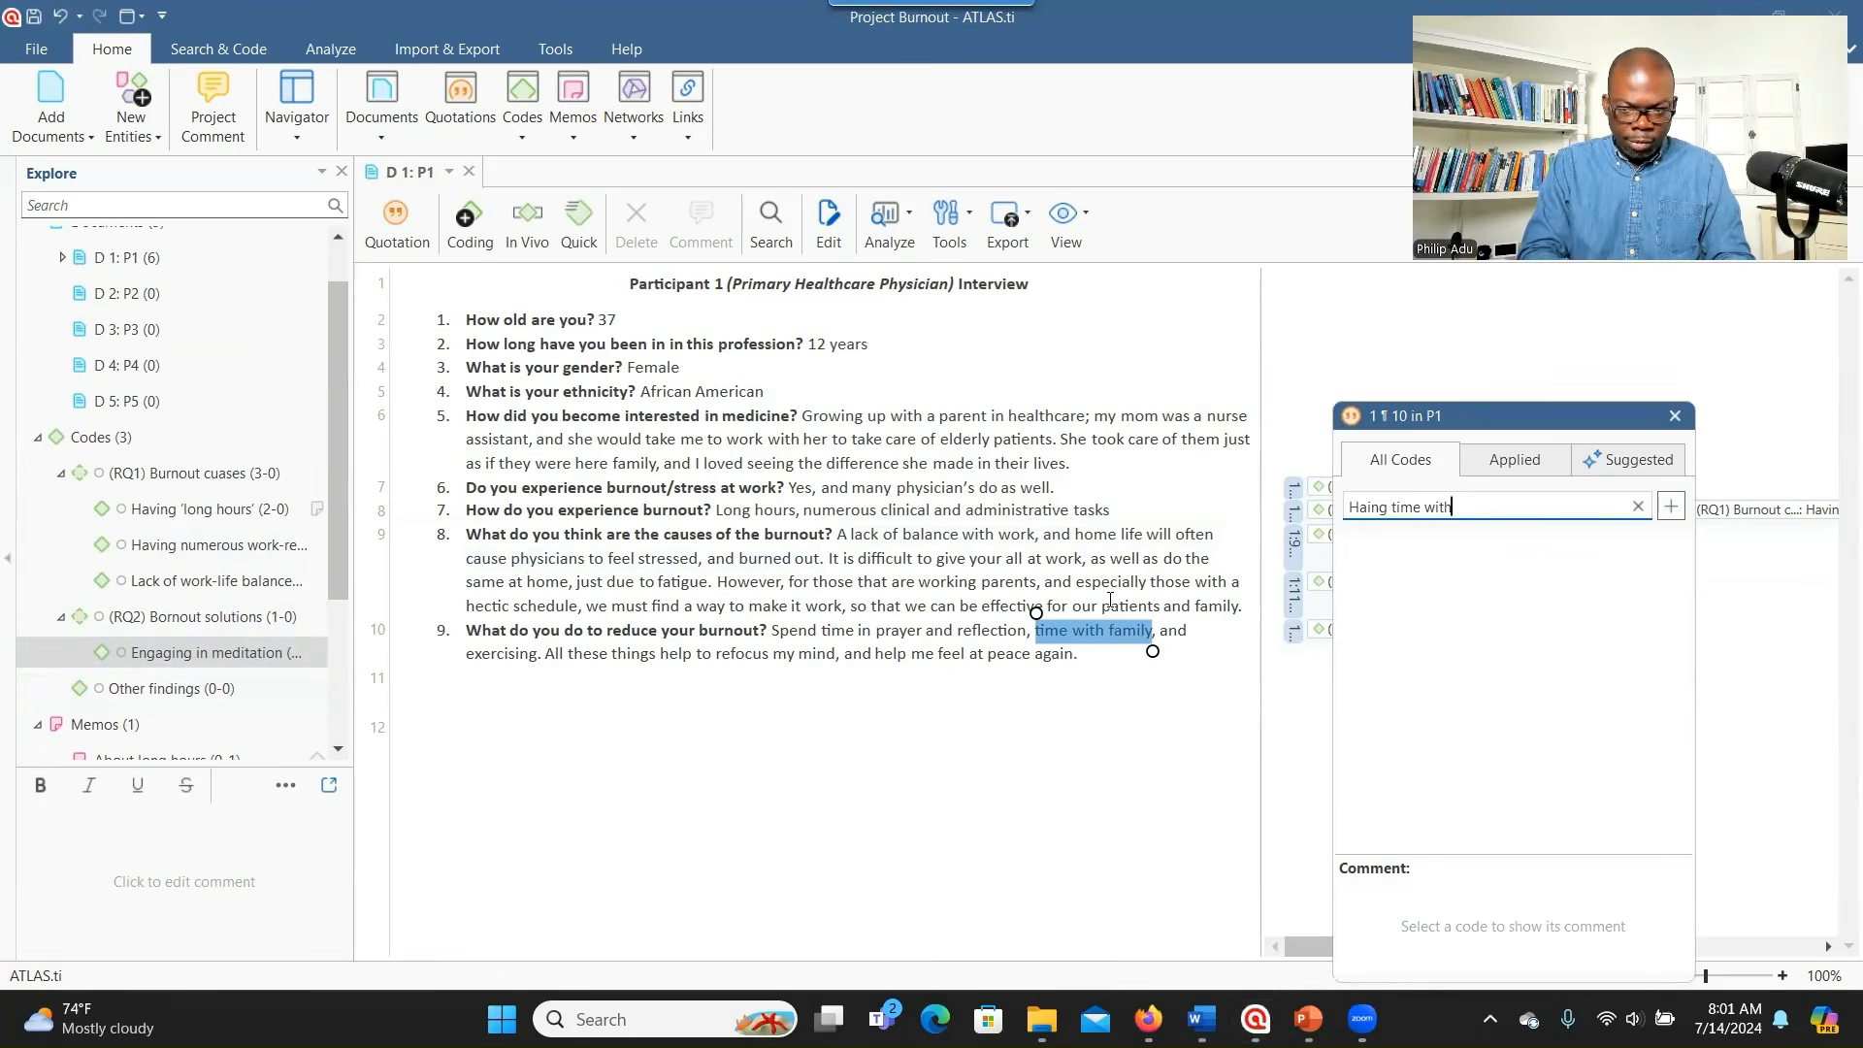
pyautogui.write(' family')
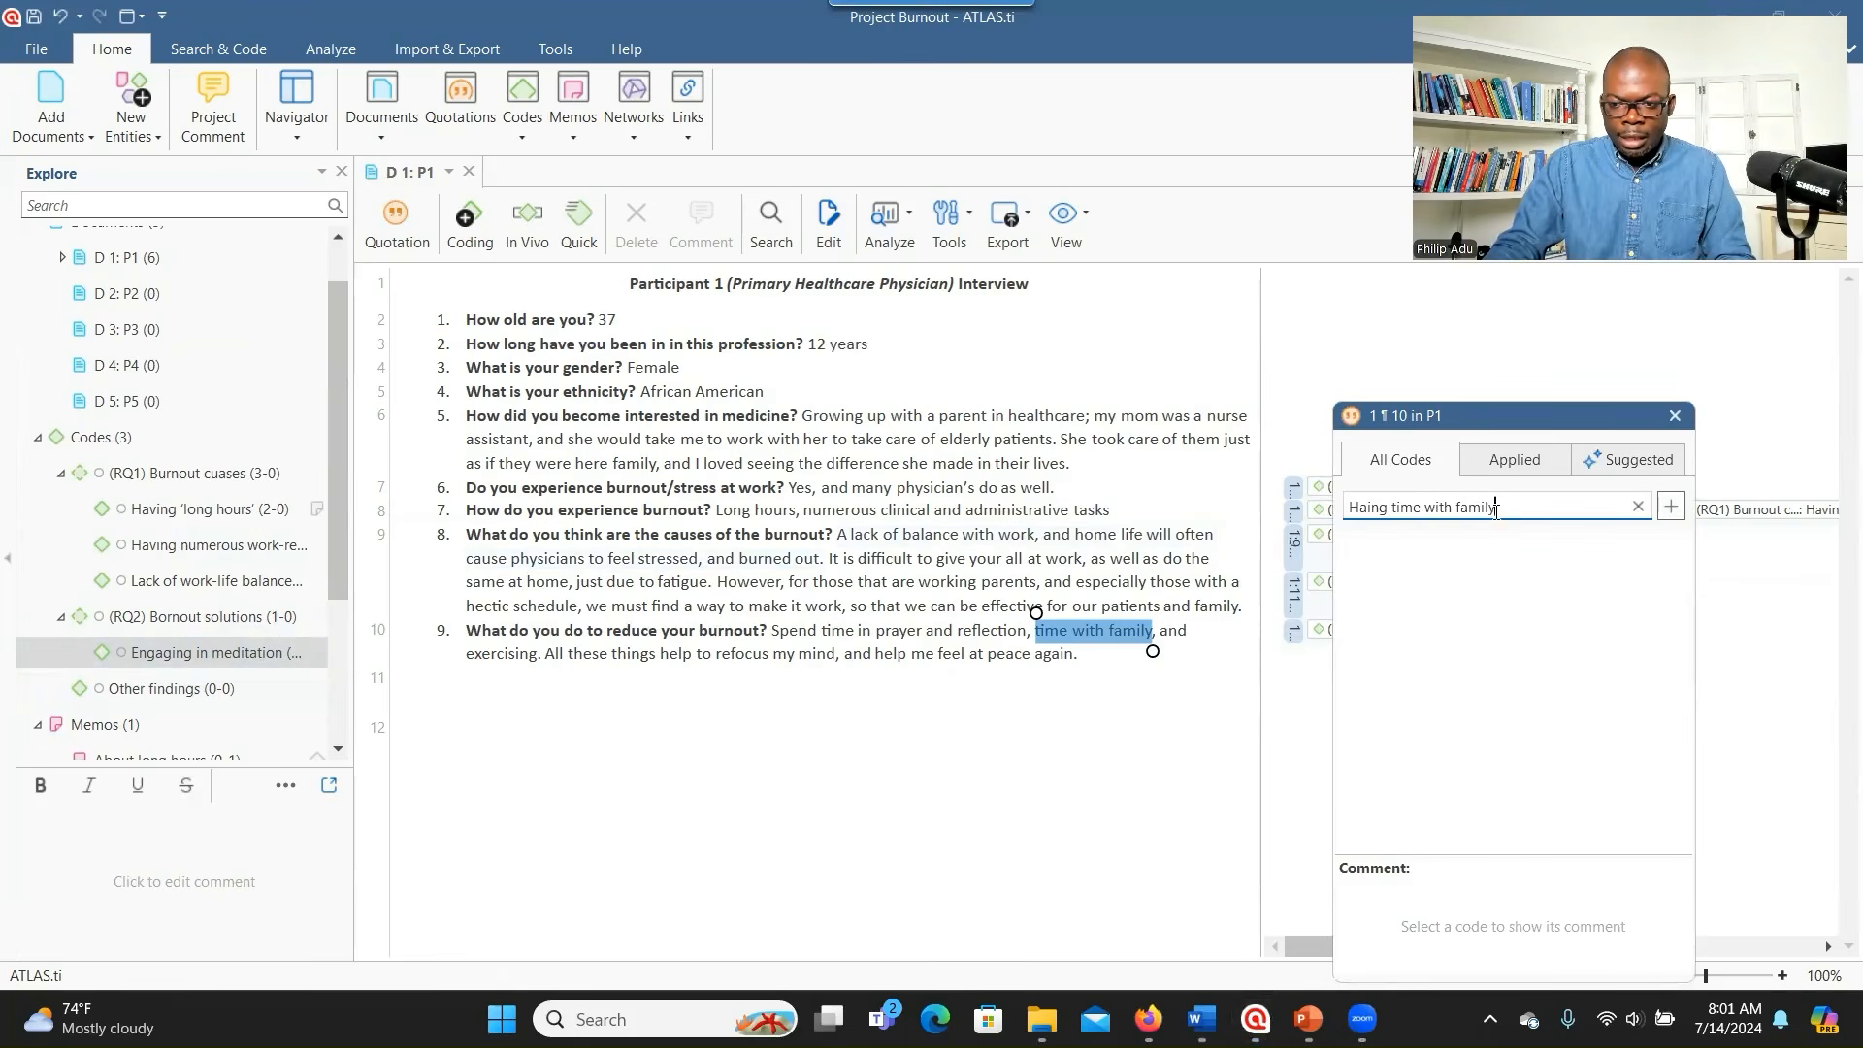
pyautogui.click(1670, 509)
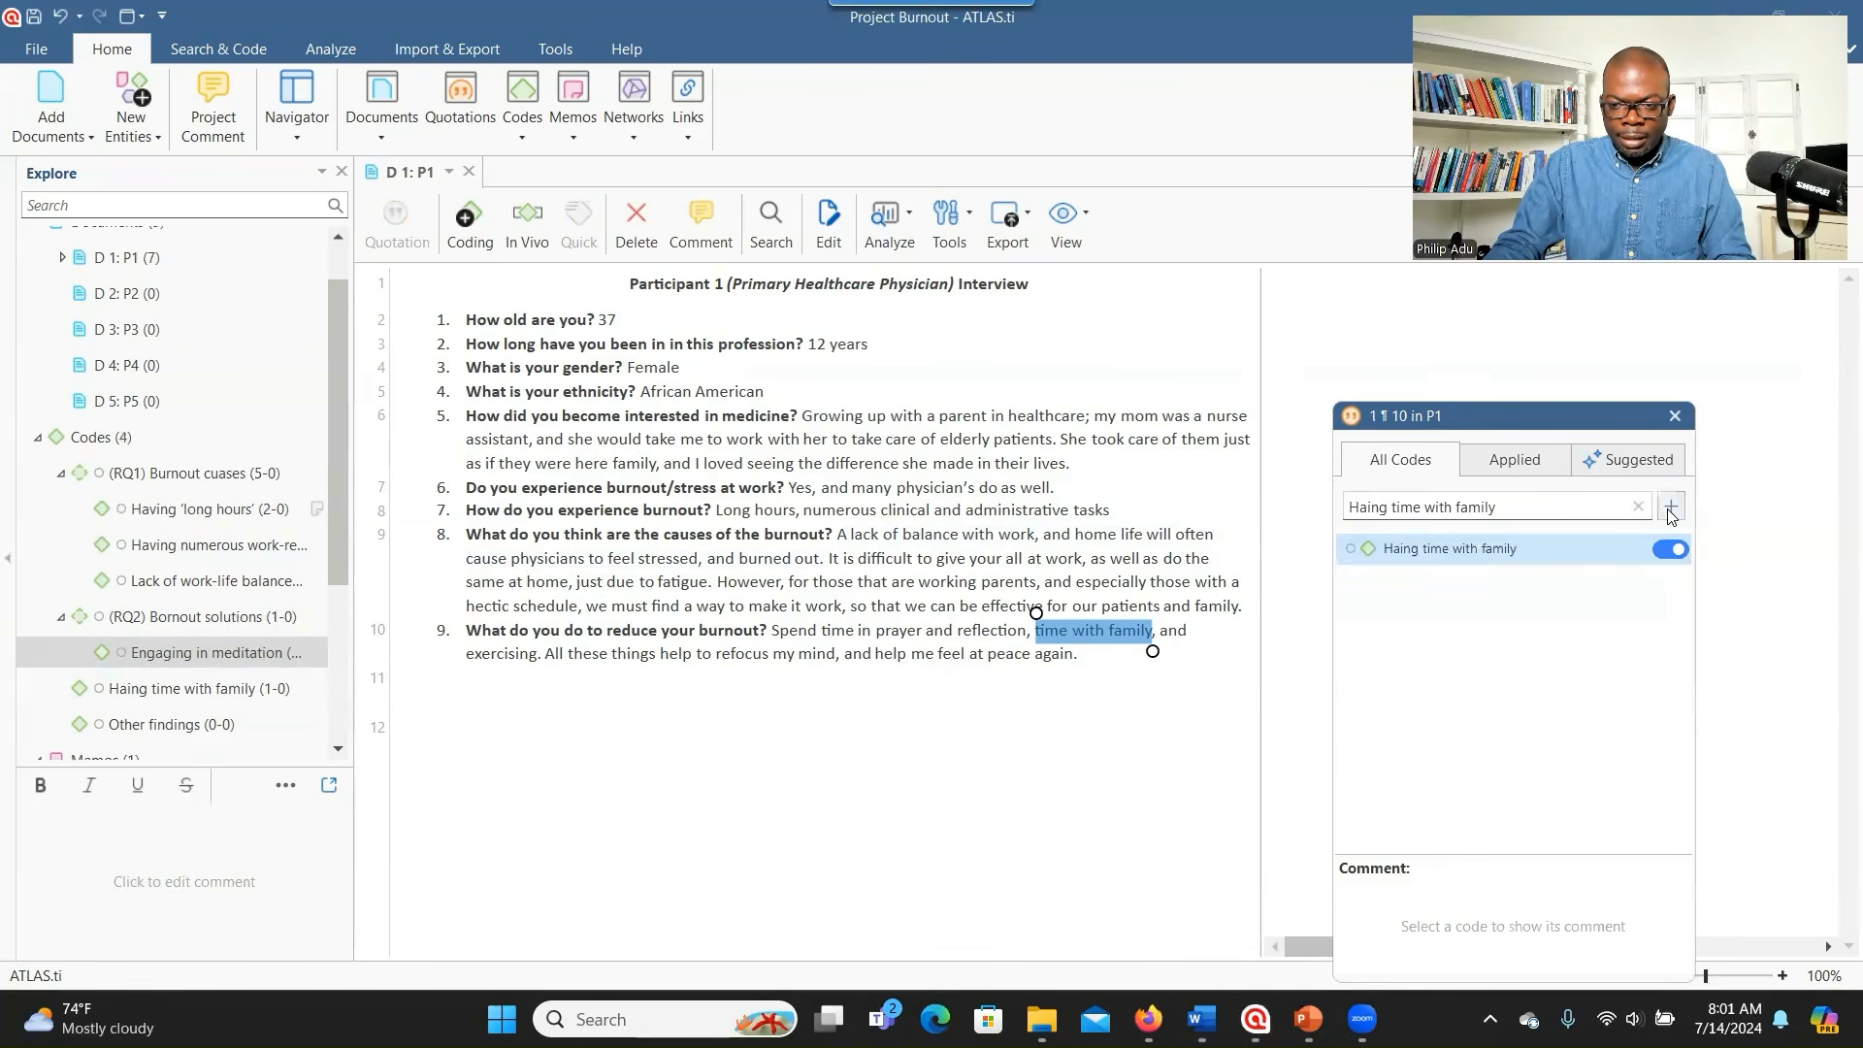
pyautogui.click(1675, 415)
# - Move the Haing time with family code under (RQ2) Bornout solutions
pyautogui.click(185, 695)
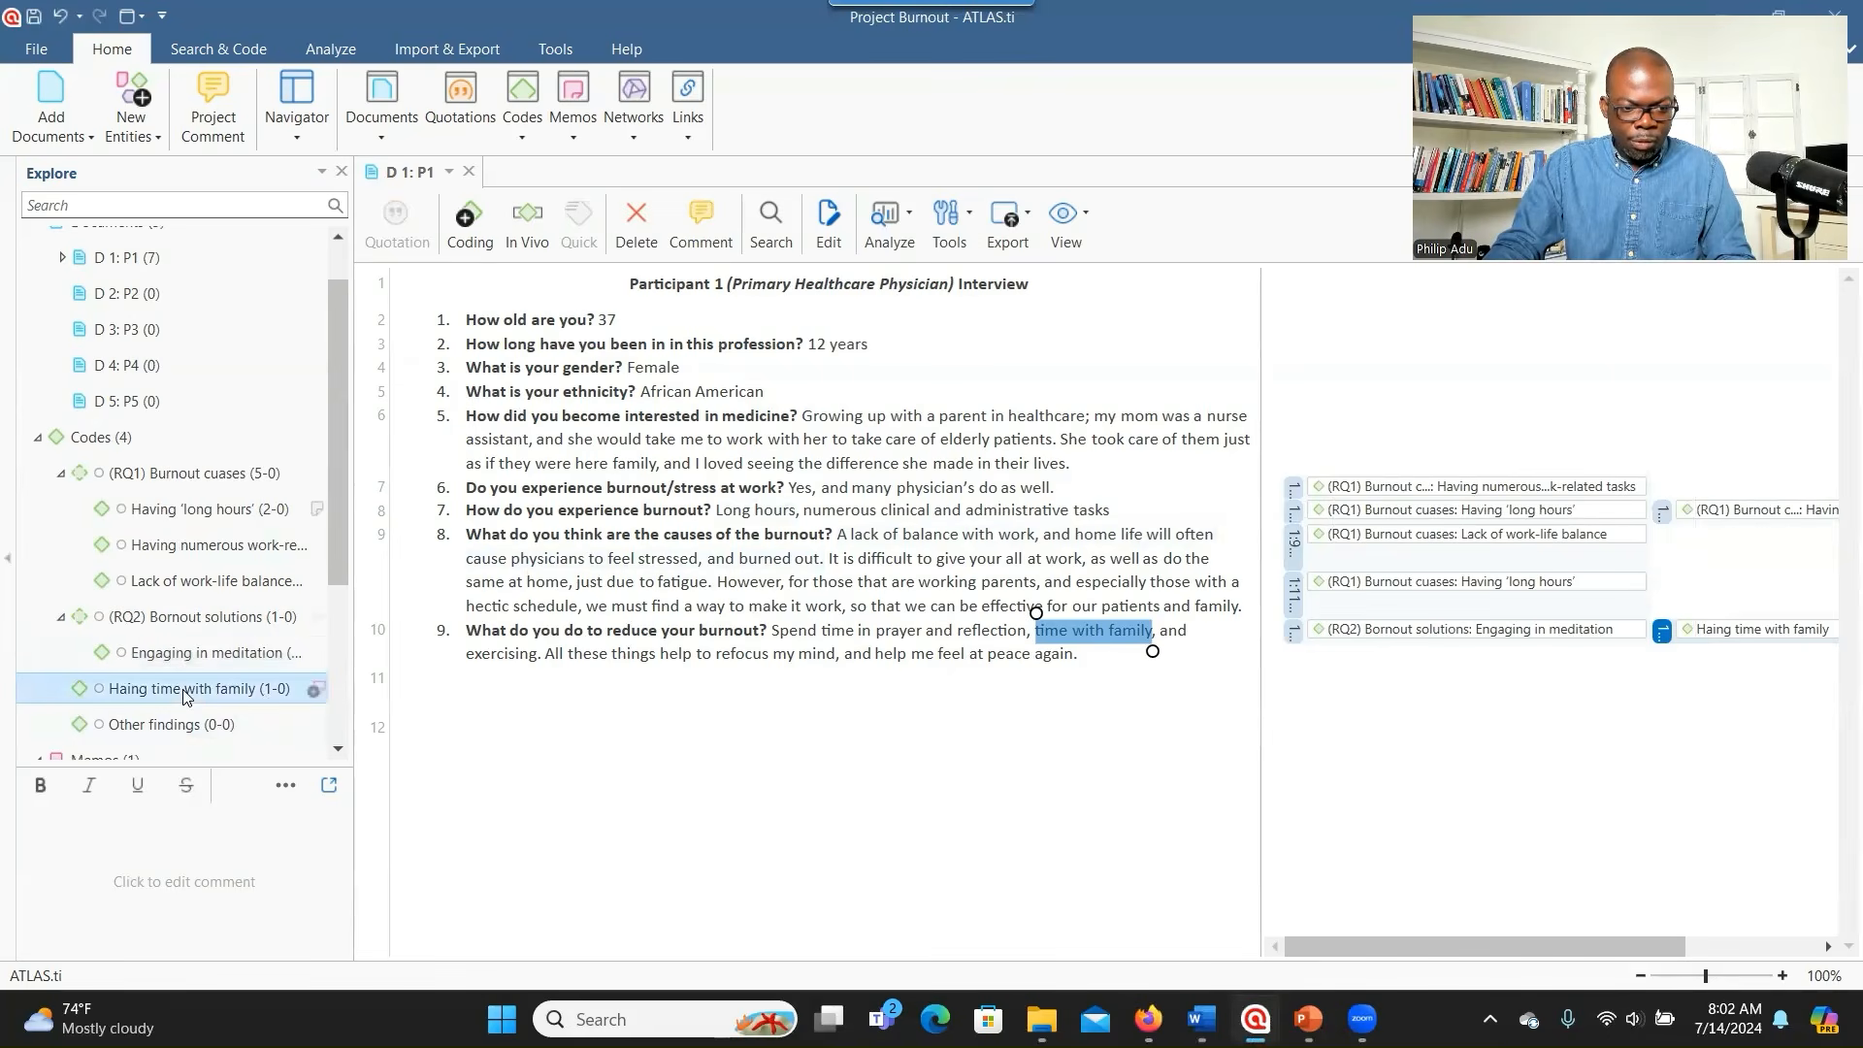
pyautogui.moveTo(185, 695); pyautogui.dragTo(168, 615)
pyautogui.click(215, 660)
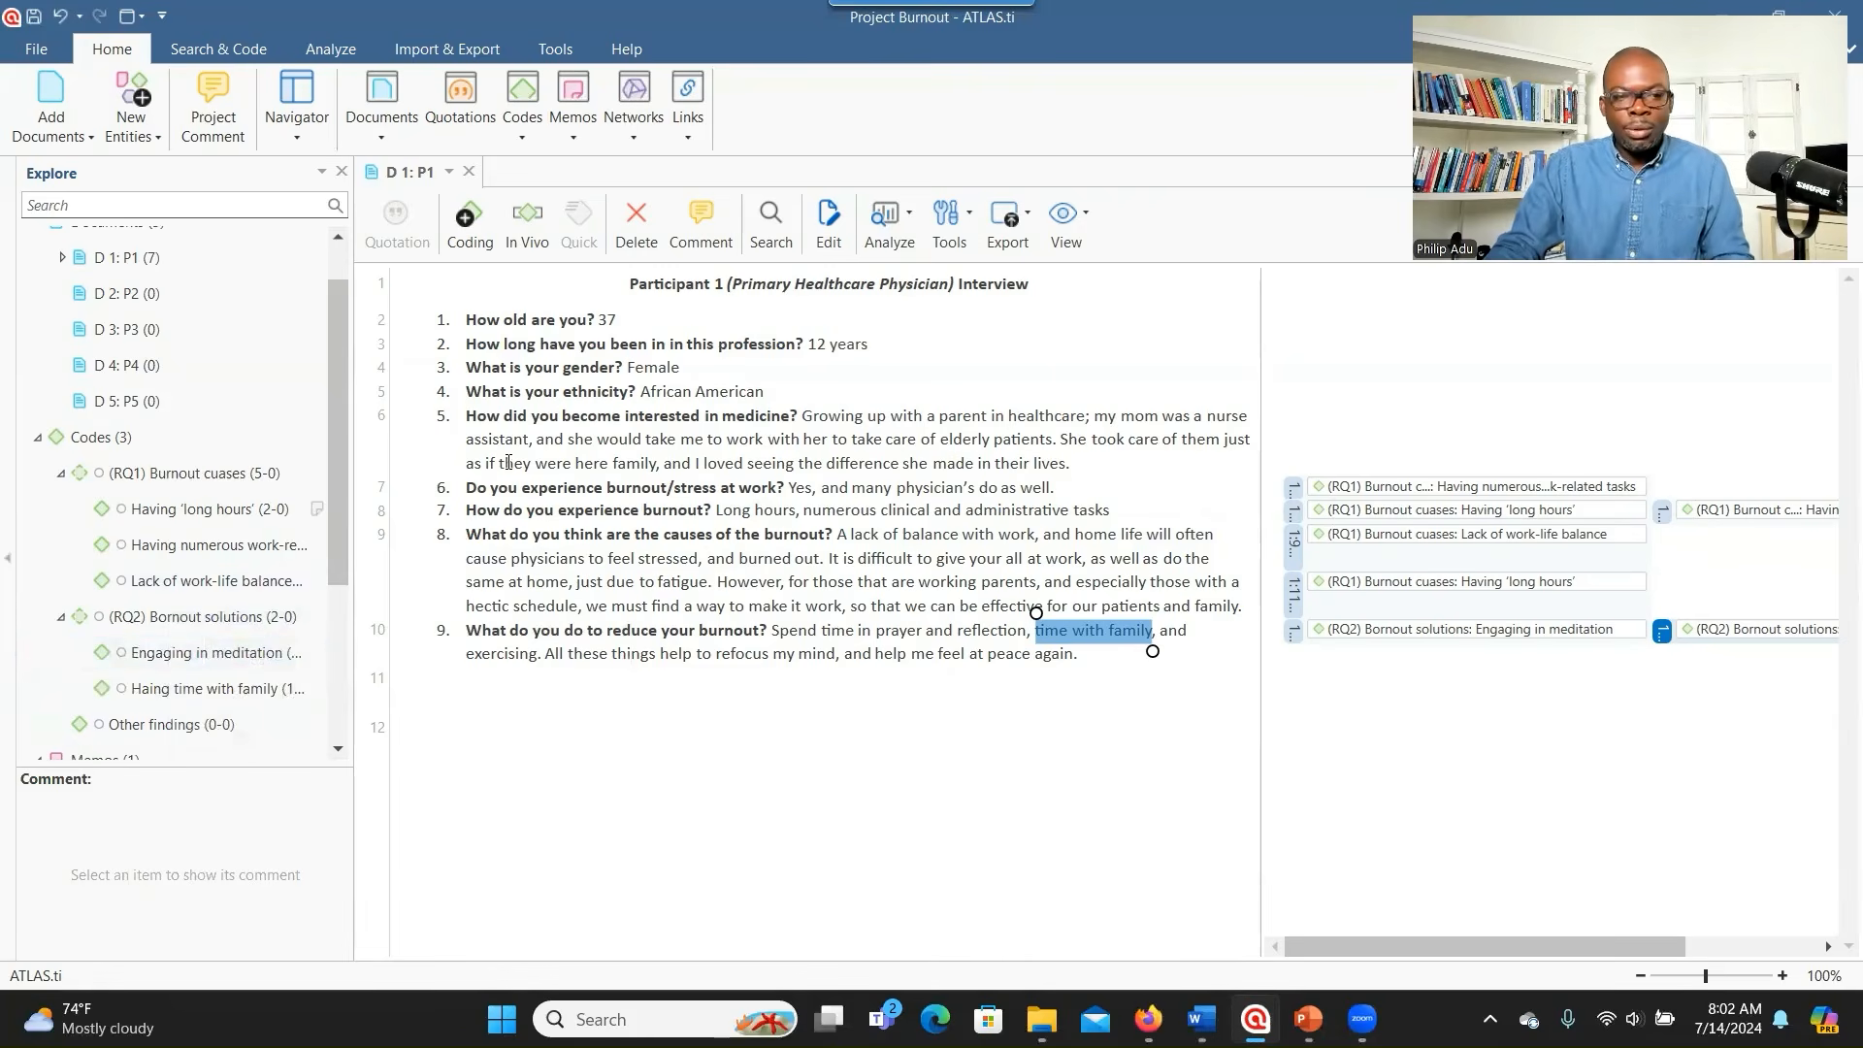
# - Close D 1: P1 and open the Participant 2 interview, D 2: P2
pyautogui.click(469, 172)
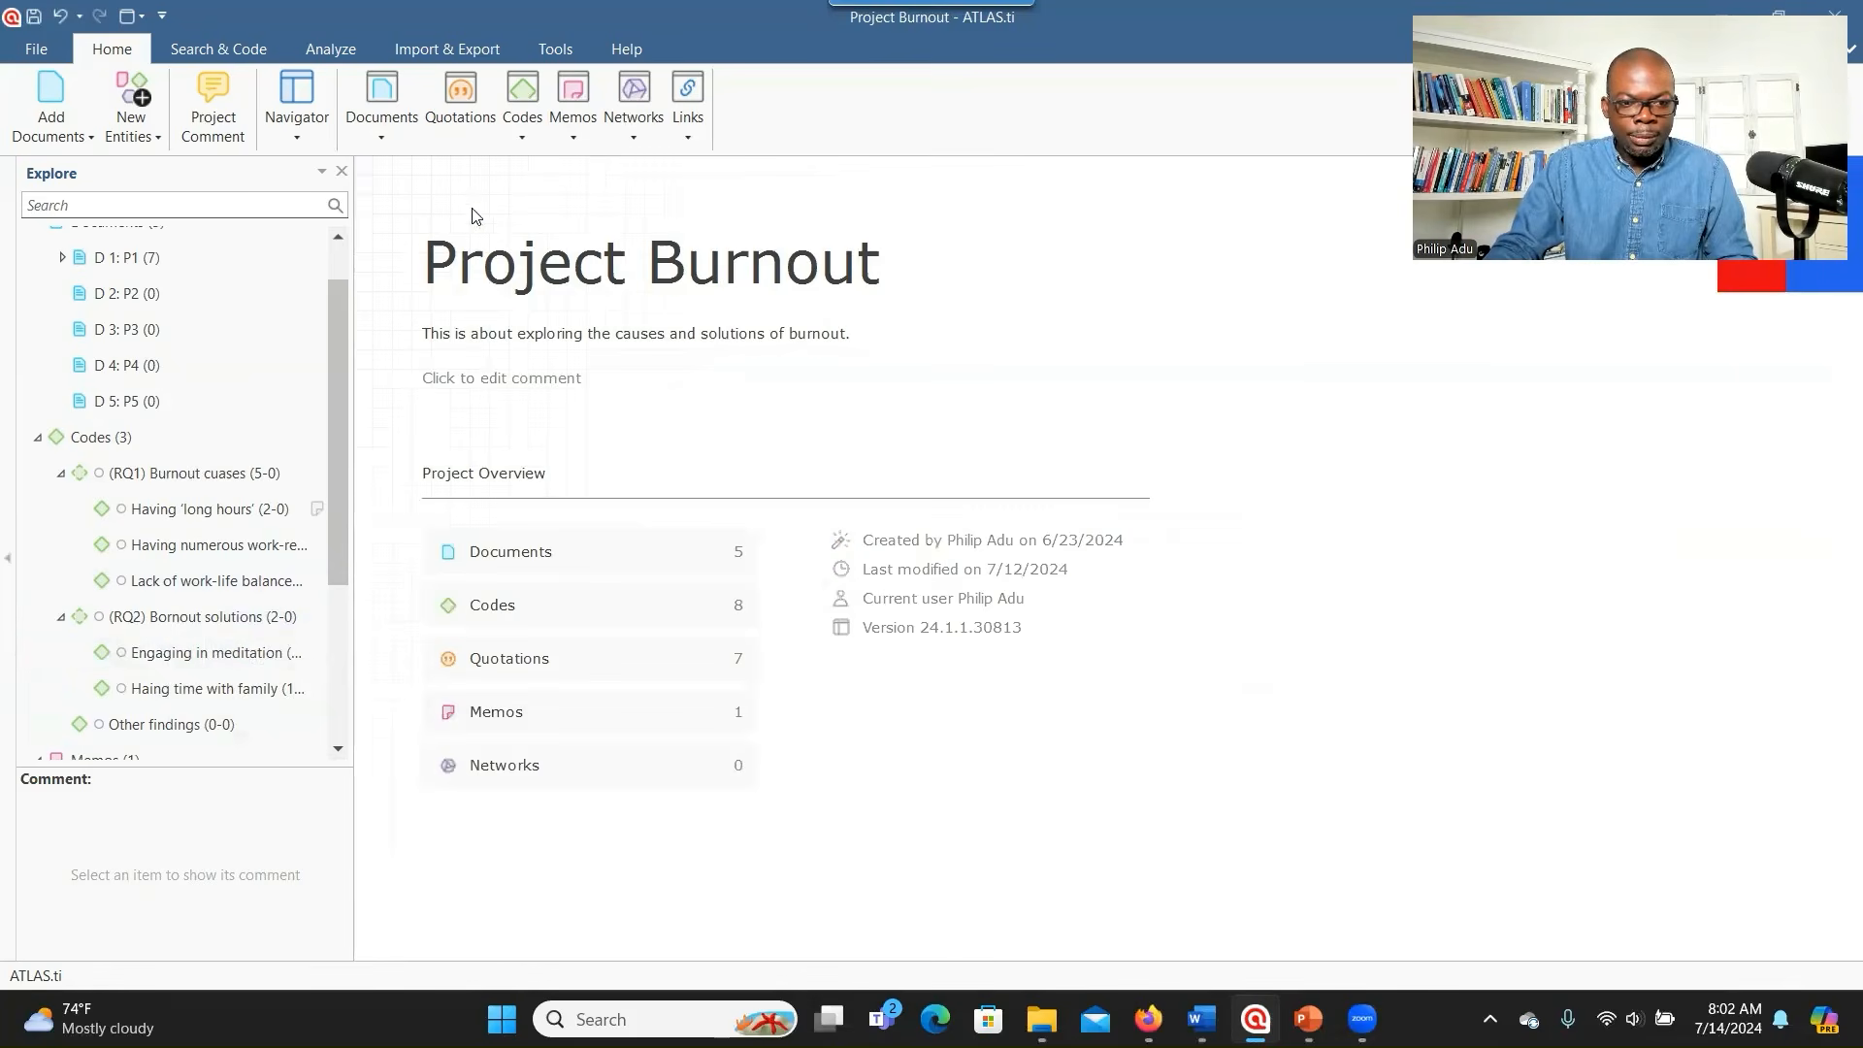
pyautogui.click(140, 303)
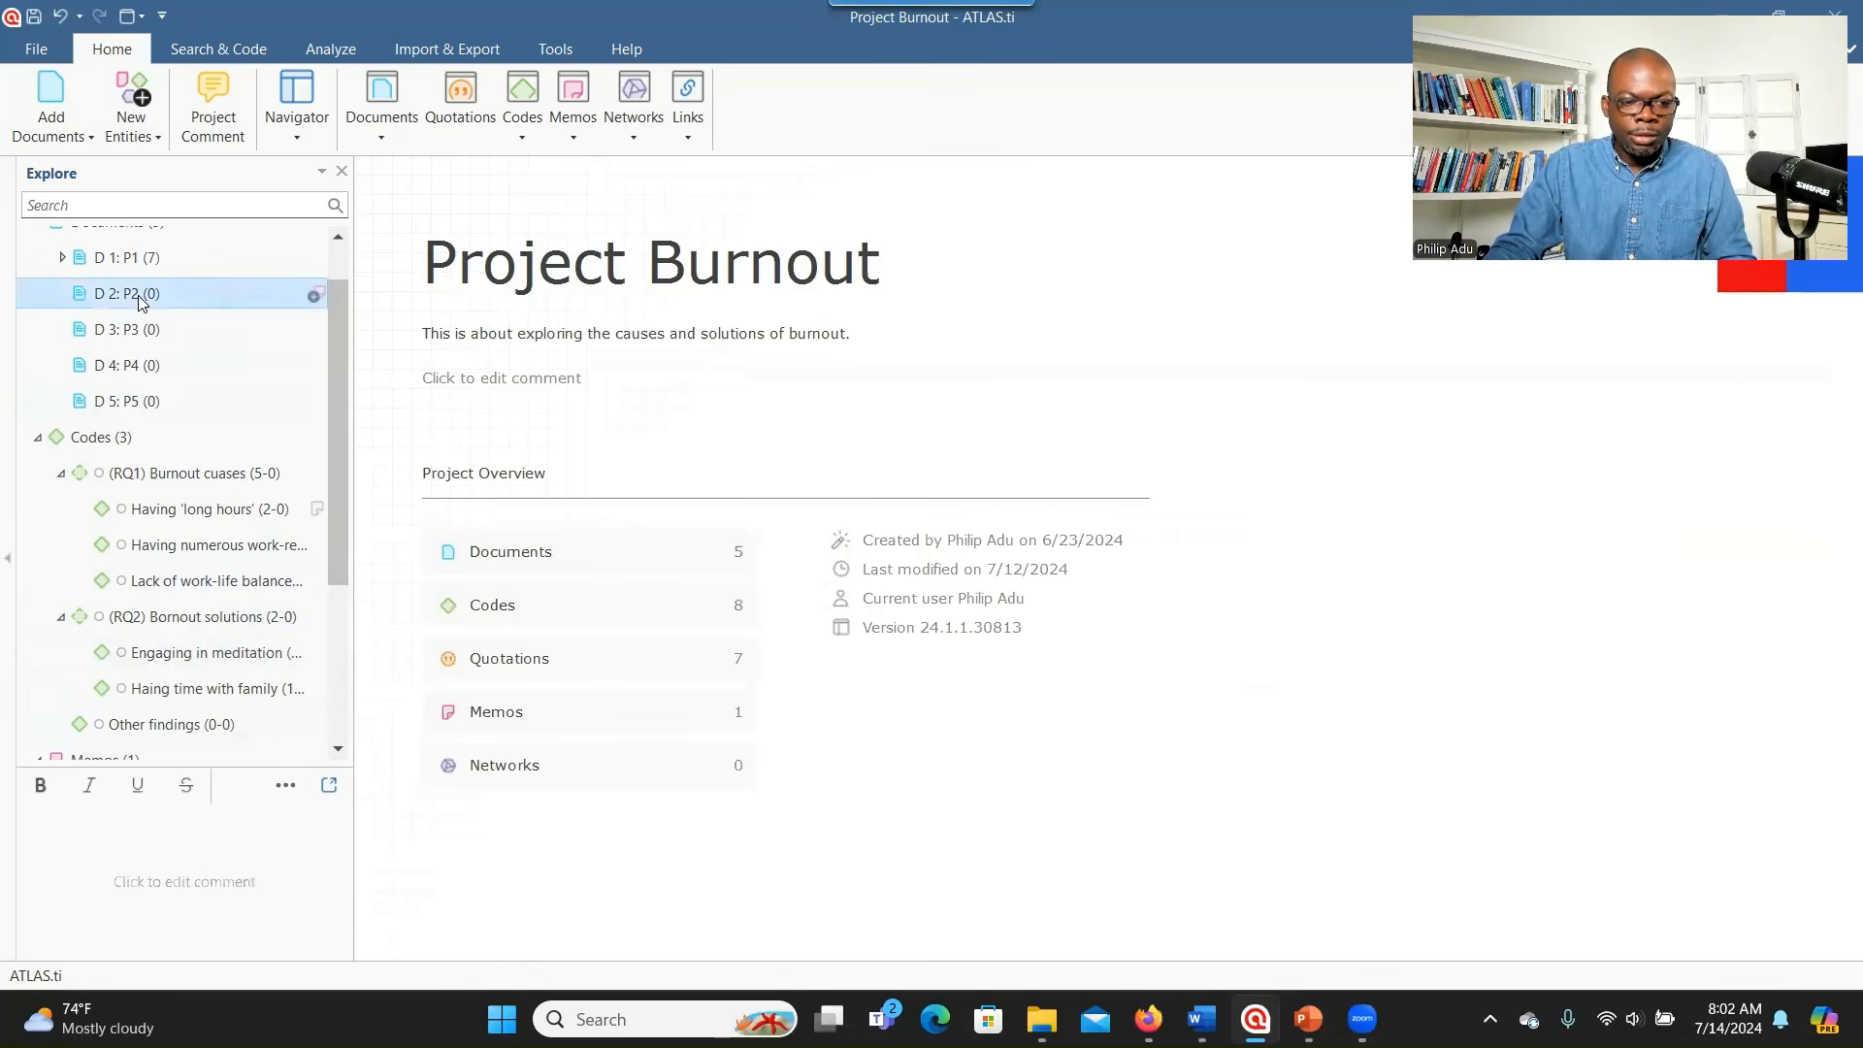
pyautogui.doubleClick(138, 295)
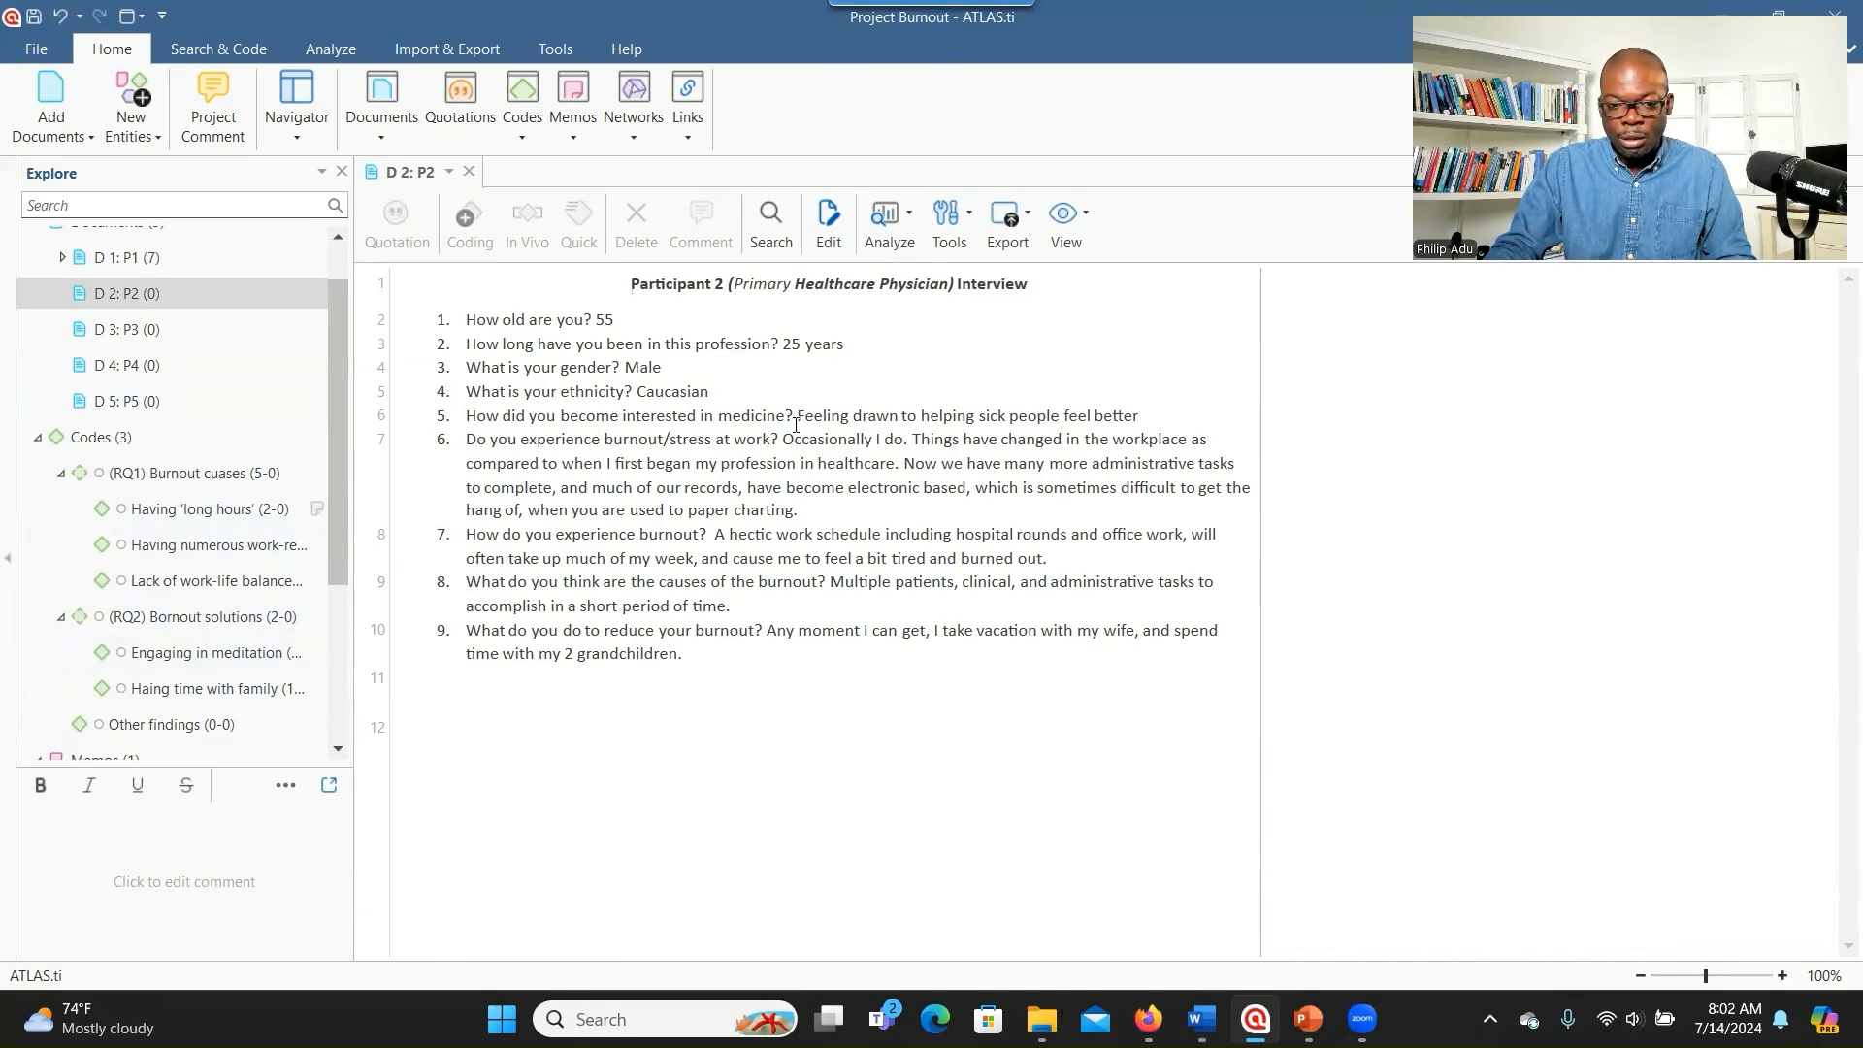
# - Try trial selections in P2's answers, dismissing the coding dialog without applying any code
pyautogui.moveTo(797, 415); pyautogui.dragTo(1155, 417)
pyautogui.rightClick(916, 430)
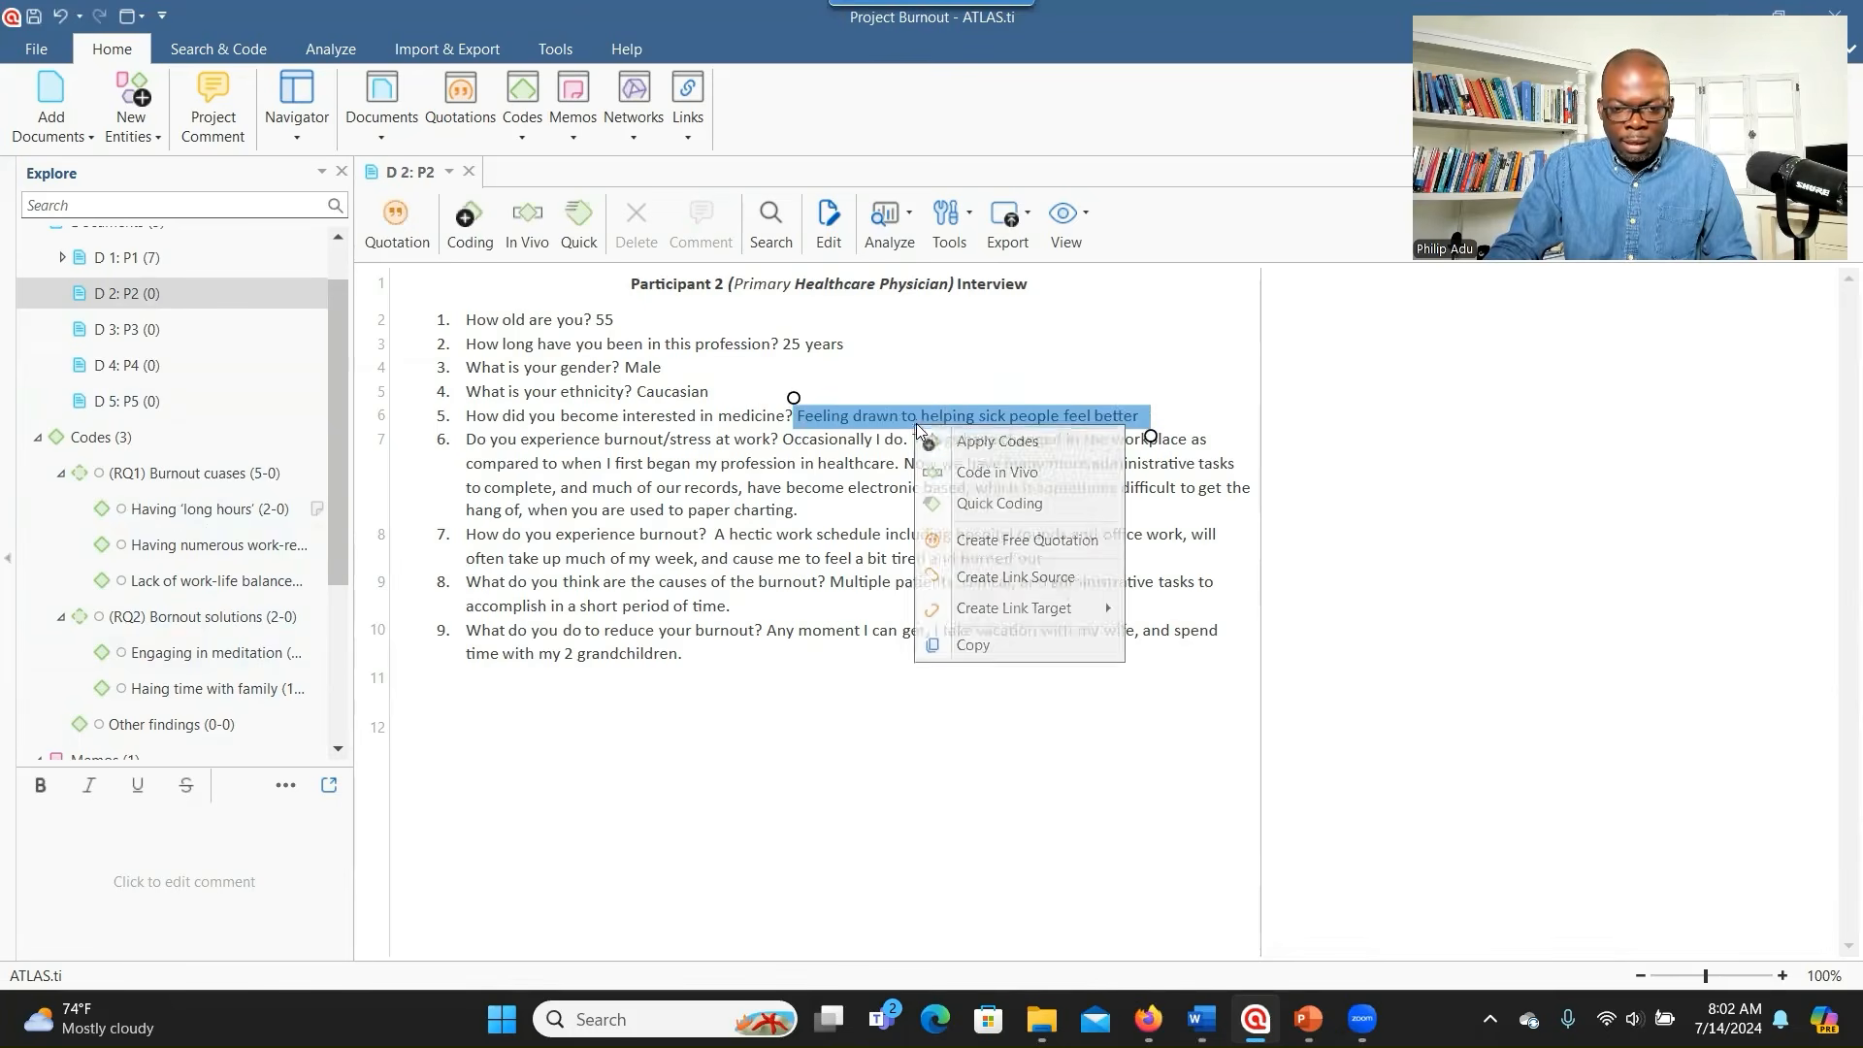
pyautogui.click(976, 434)
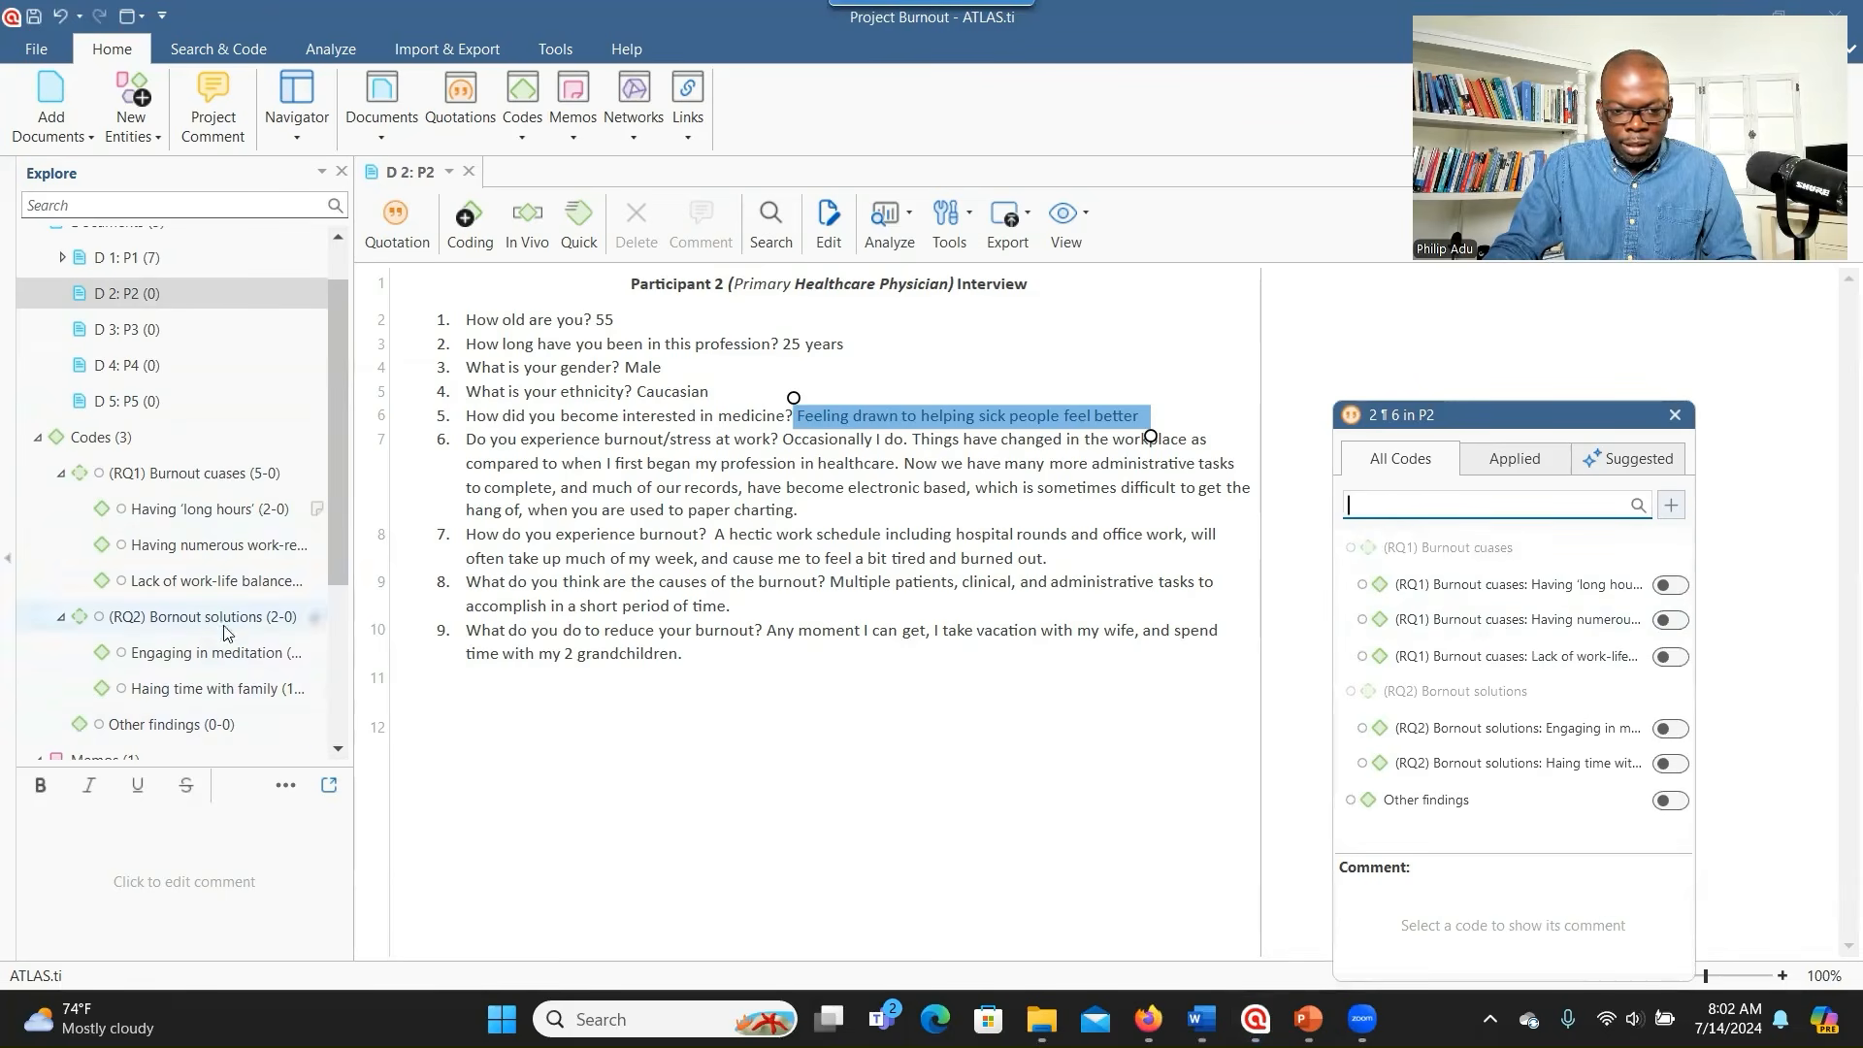
pyautogui.click(816, 550)
pyautogui.moveTo(732, 537); pyautogui.dragTo(974, 537)
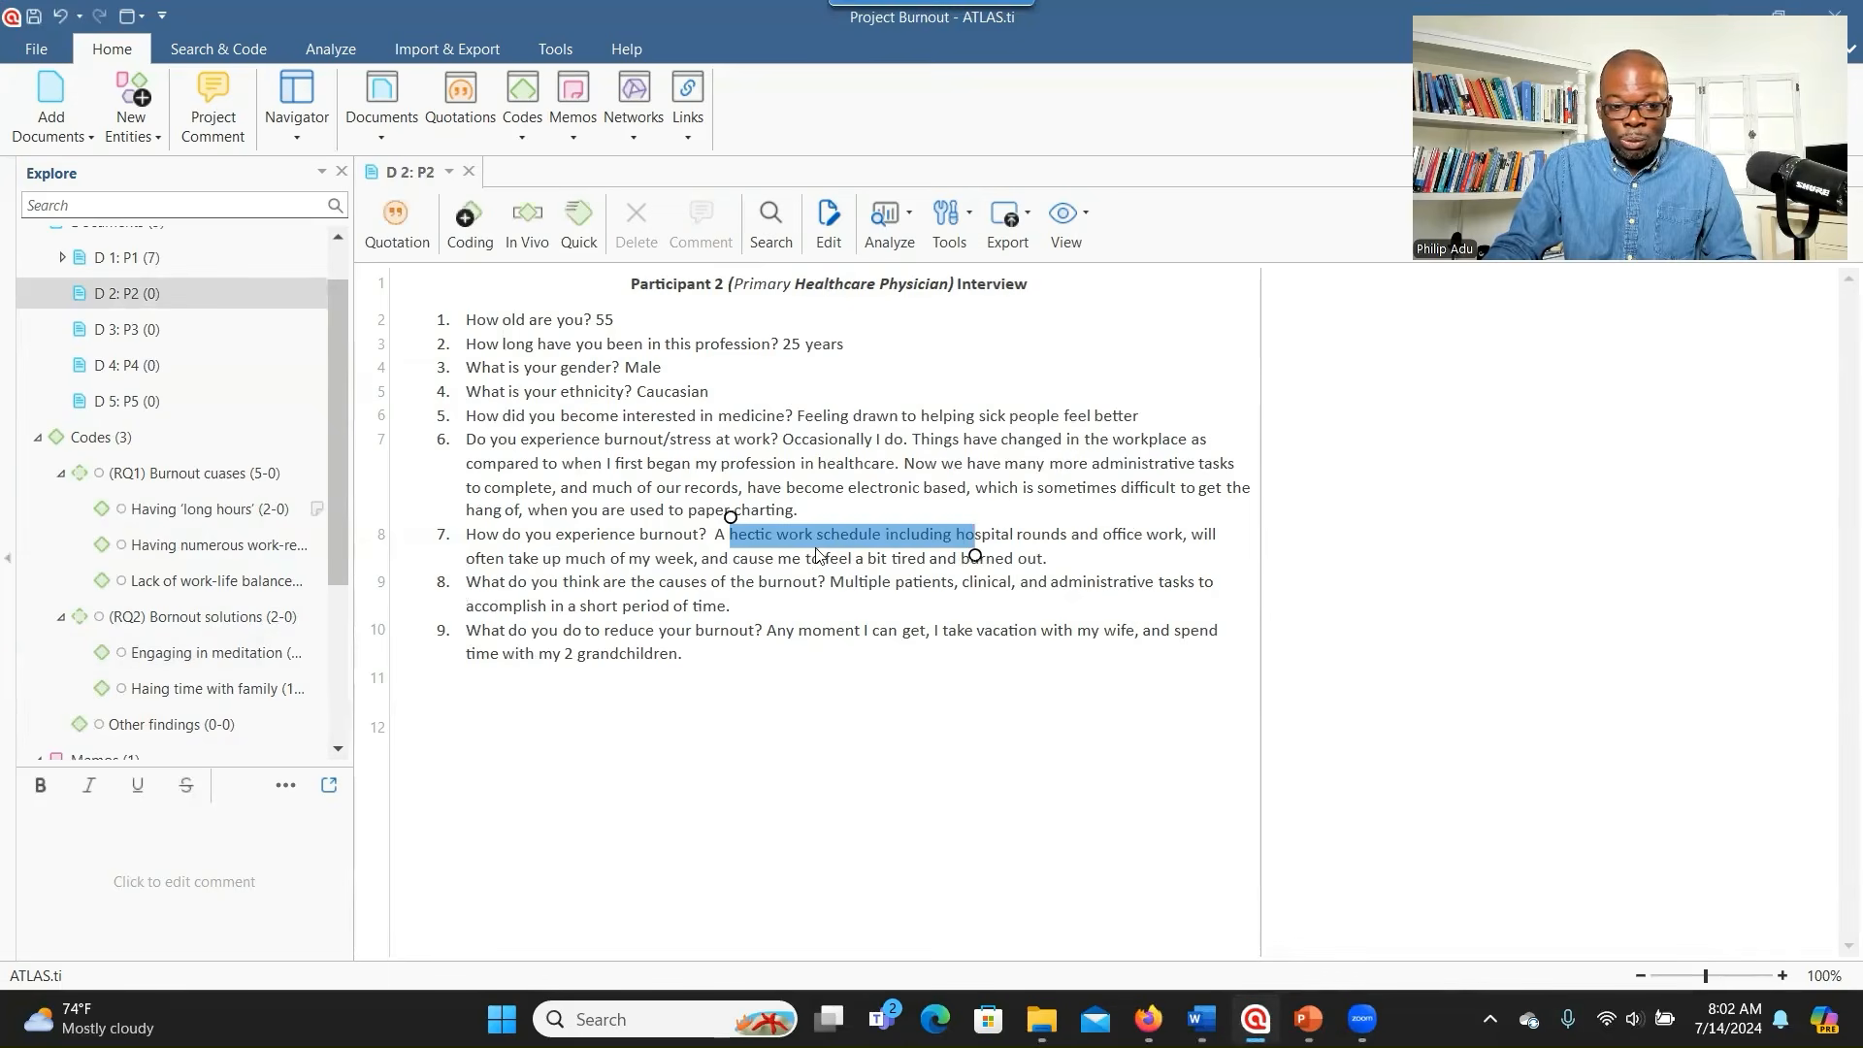
pyautogui.click(750, 579)
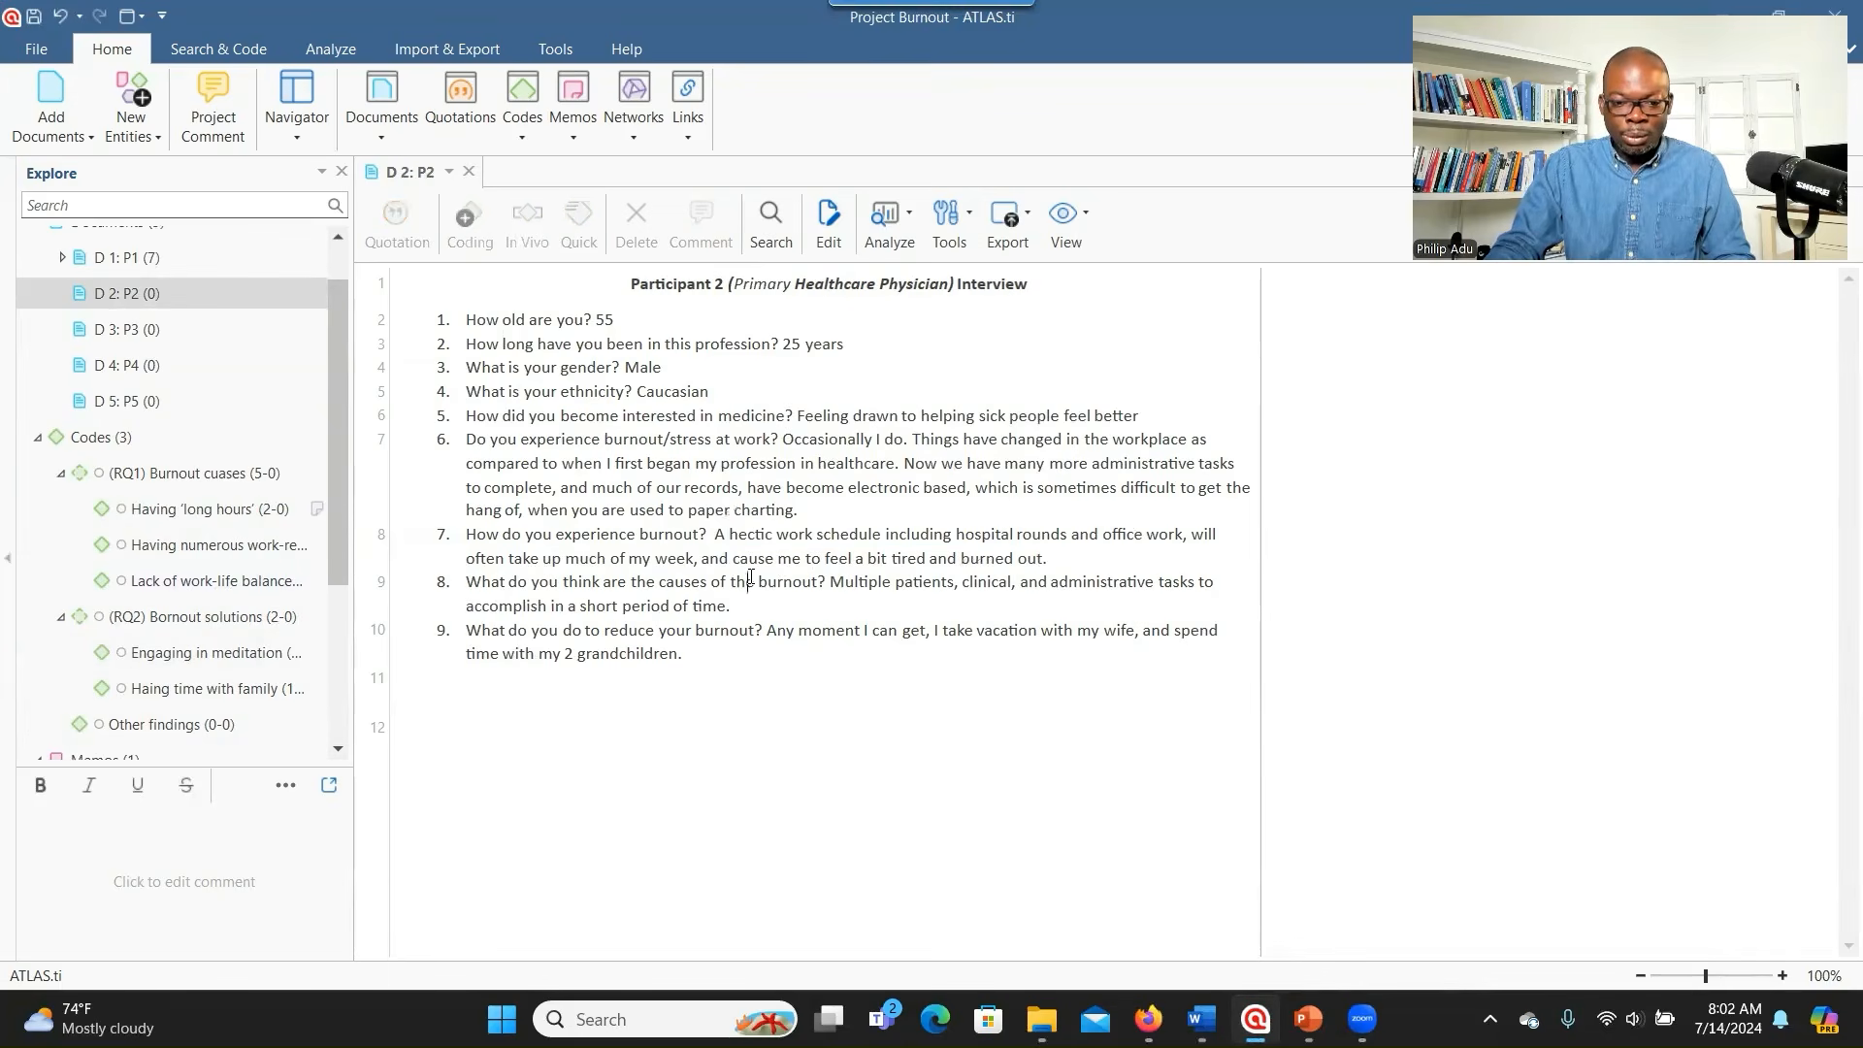
pyautogui.hotkey('alt', 'Tab')
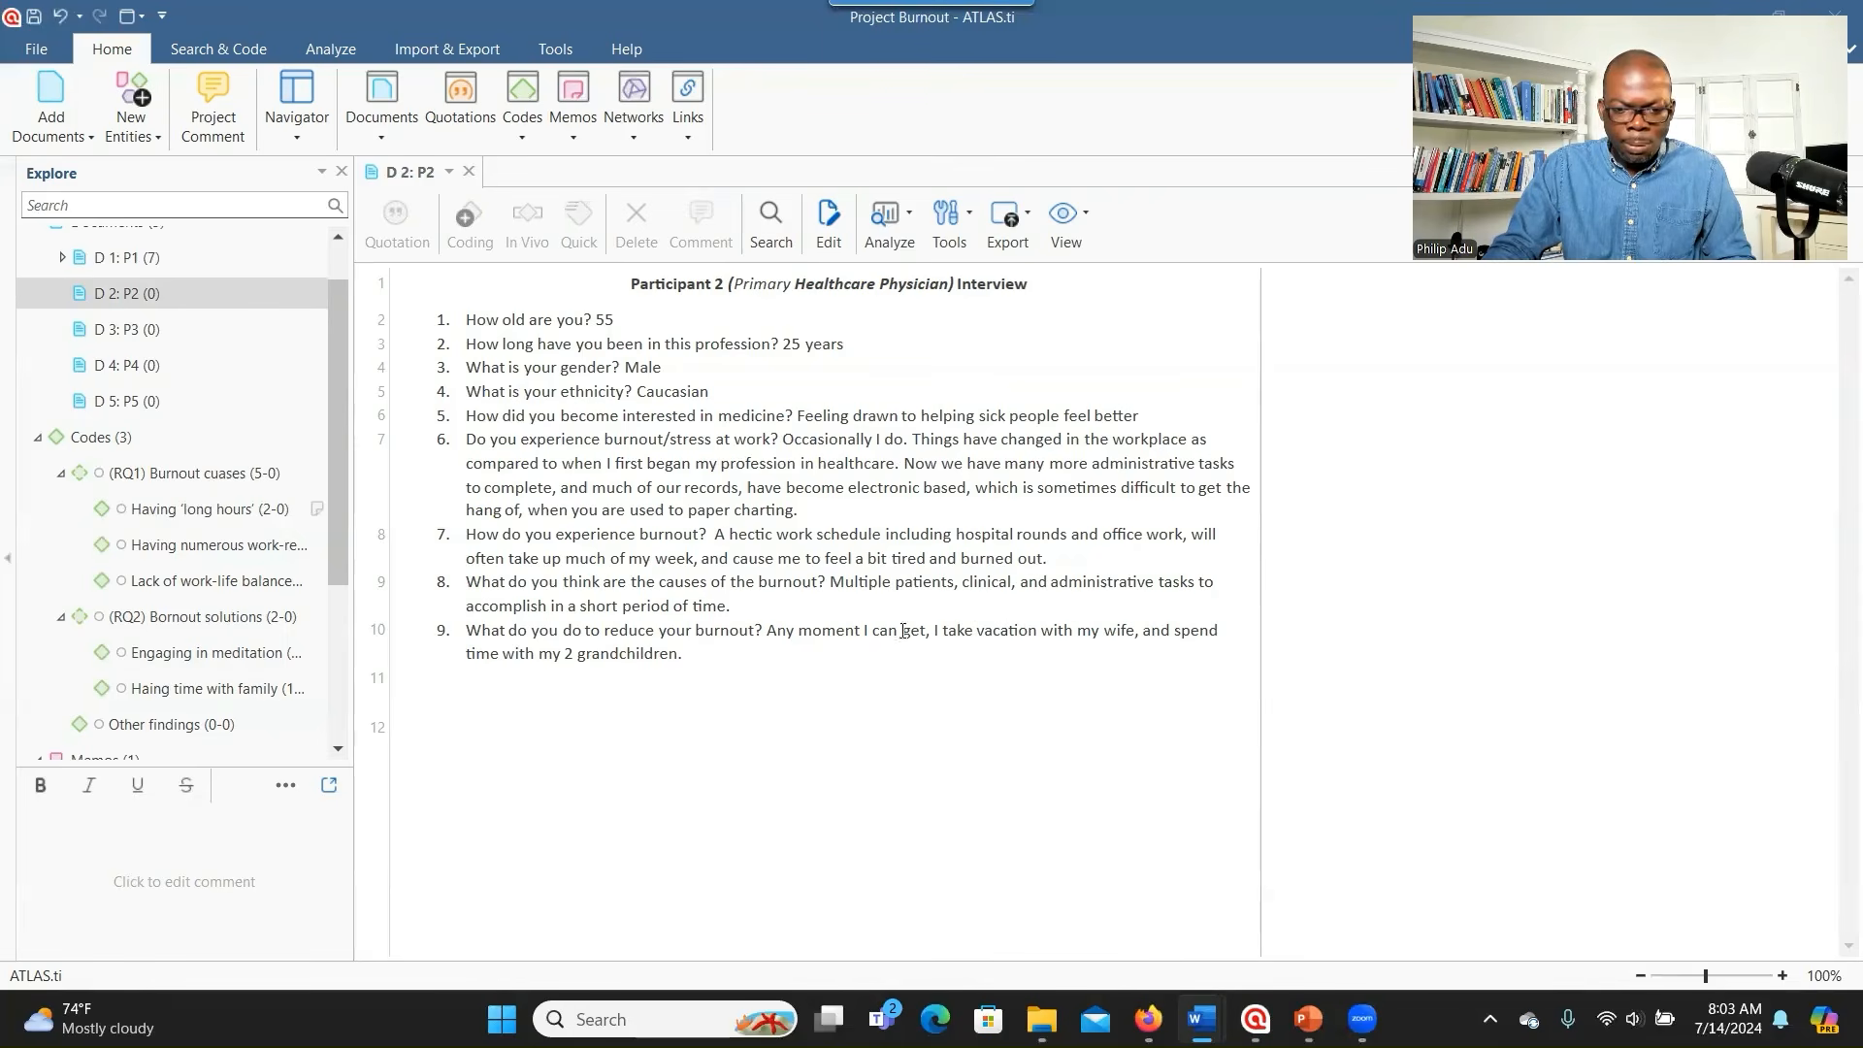
pyautogui.moveTo(768, 630); pyautogui.dragTo(815, 657)
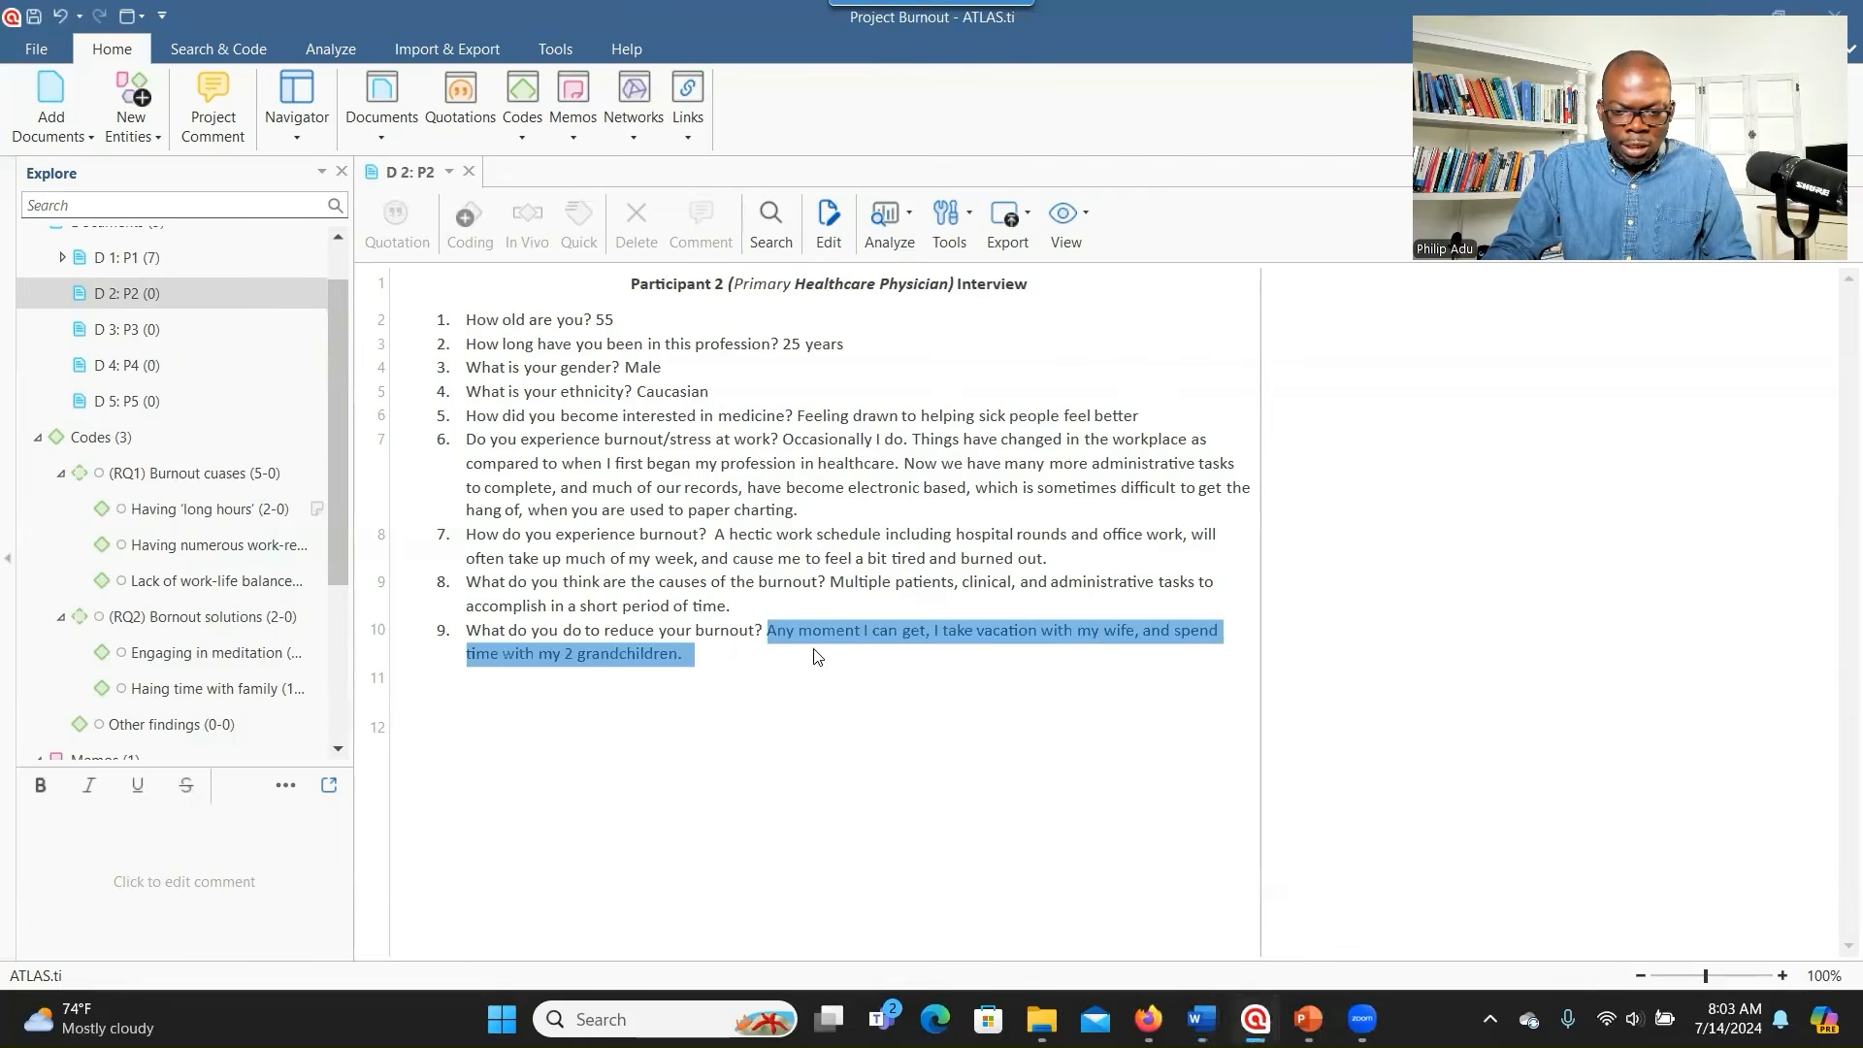
pyautogui.click(912, 628)
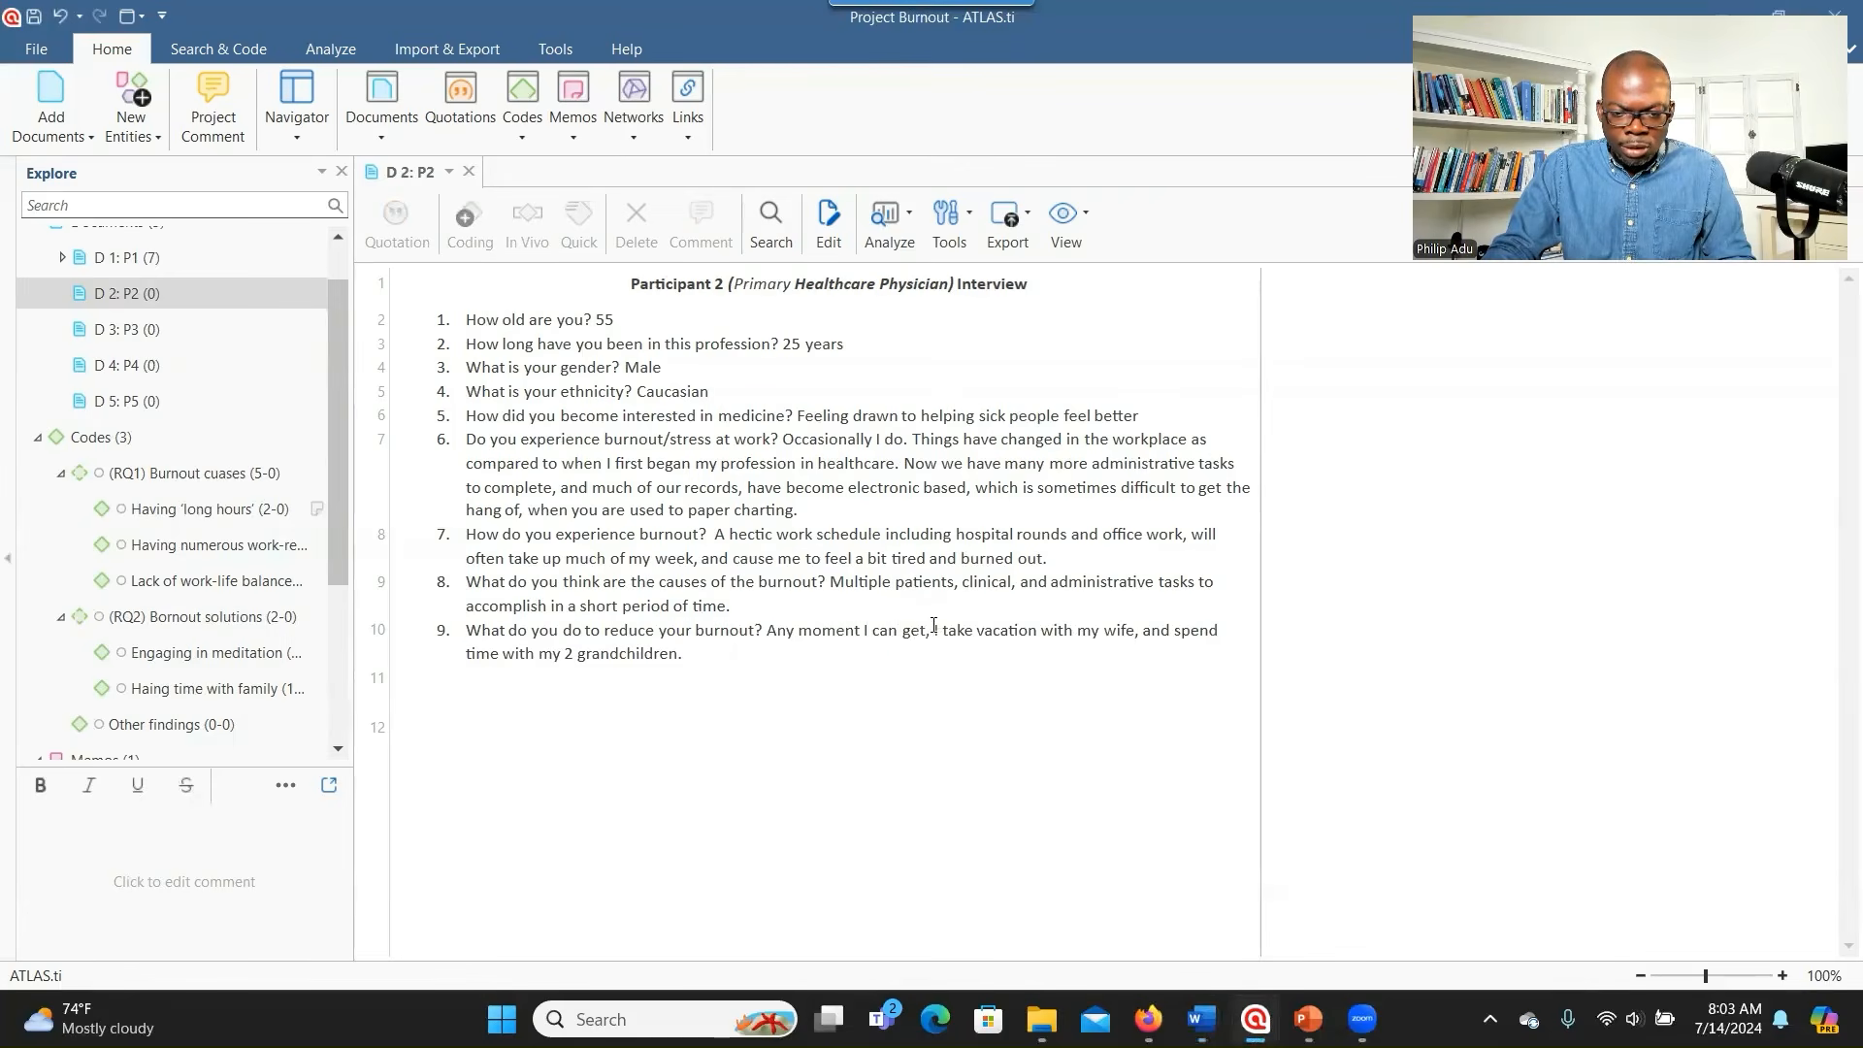
# - Code the answer 9 passage from 'I take vacation' onward with a new code, Taking family vacation
pyautogui.moveTo(936, 642); pyautogui.dragTo(949, 663)
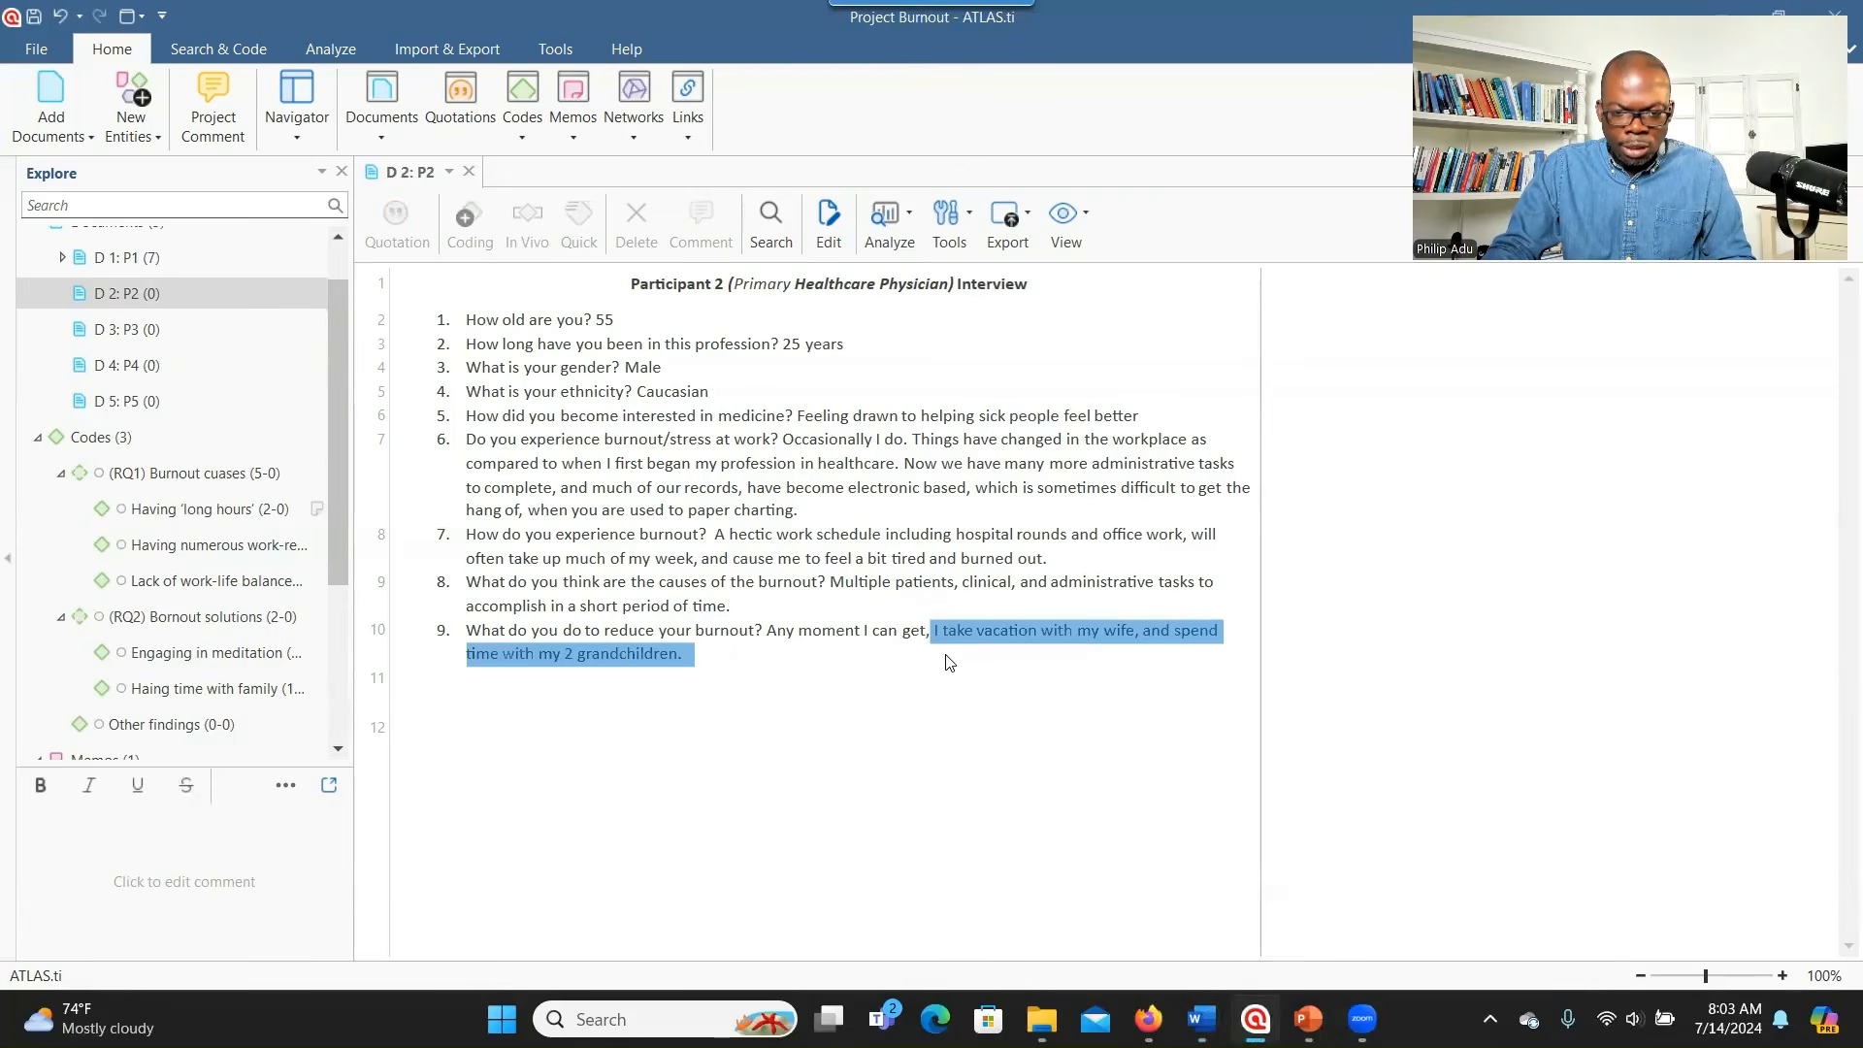
pyautogui.rightClick(981, 643)
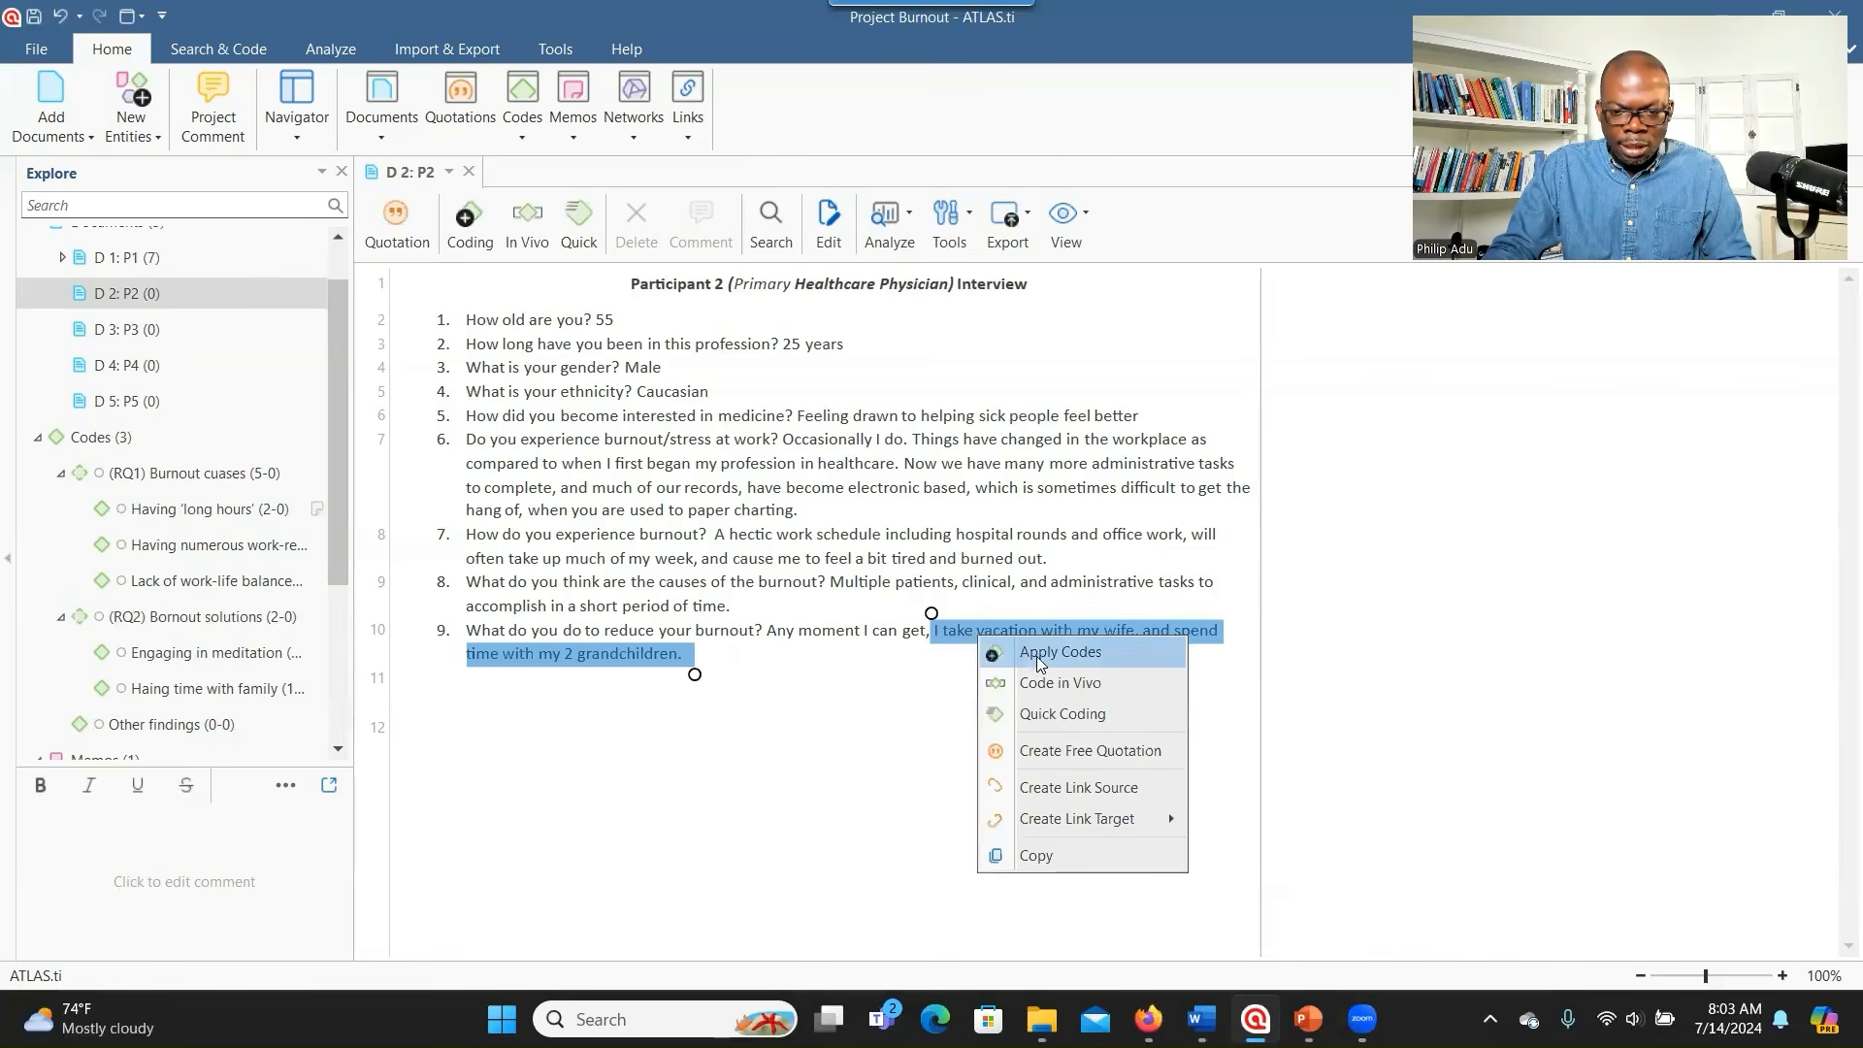
pyautogui.click(1038, 652)
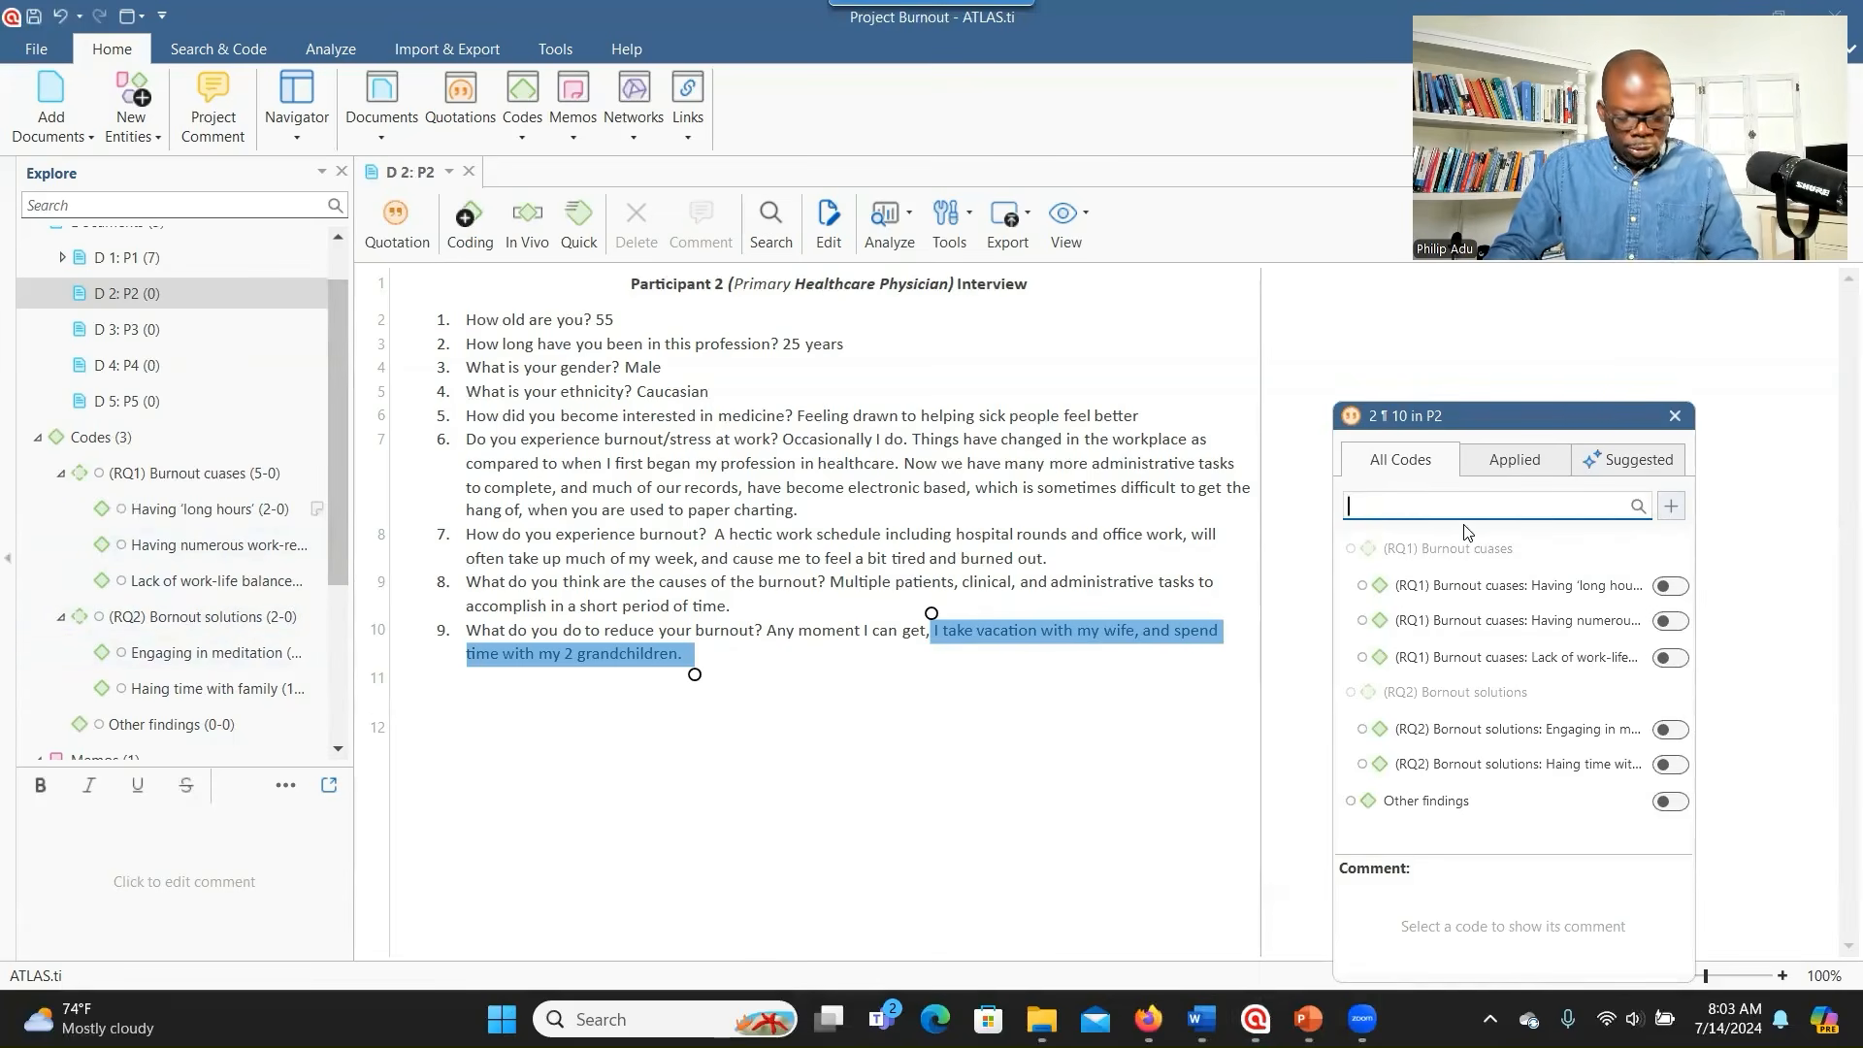
pyautogui.write('Taking family vacation')
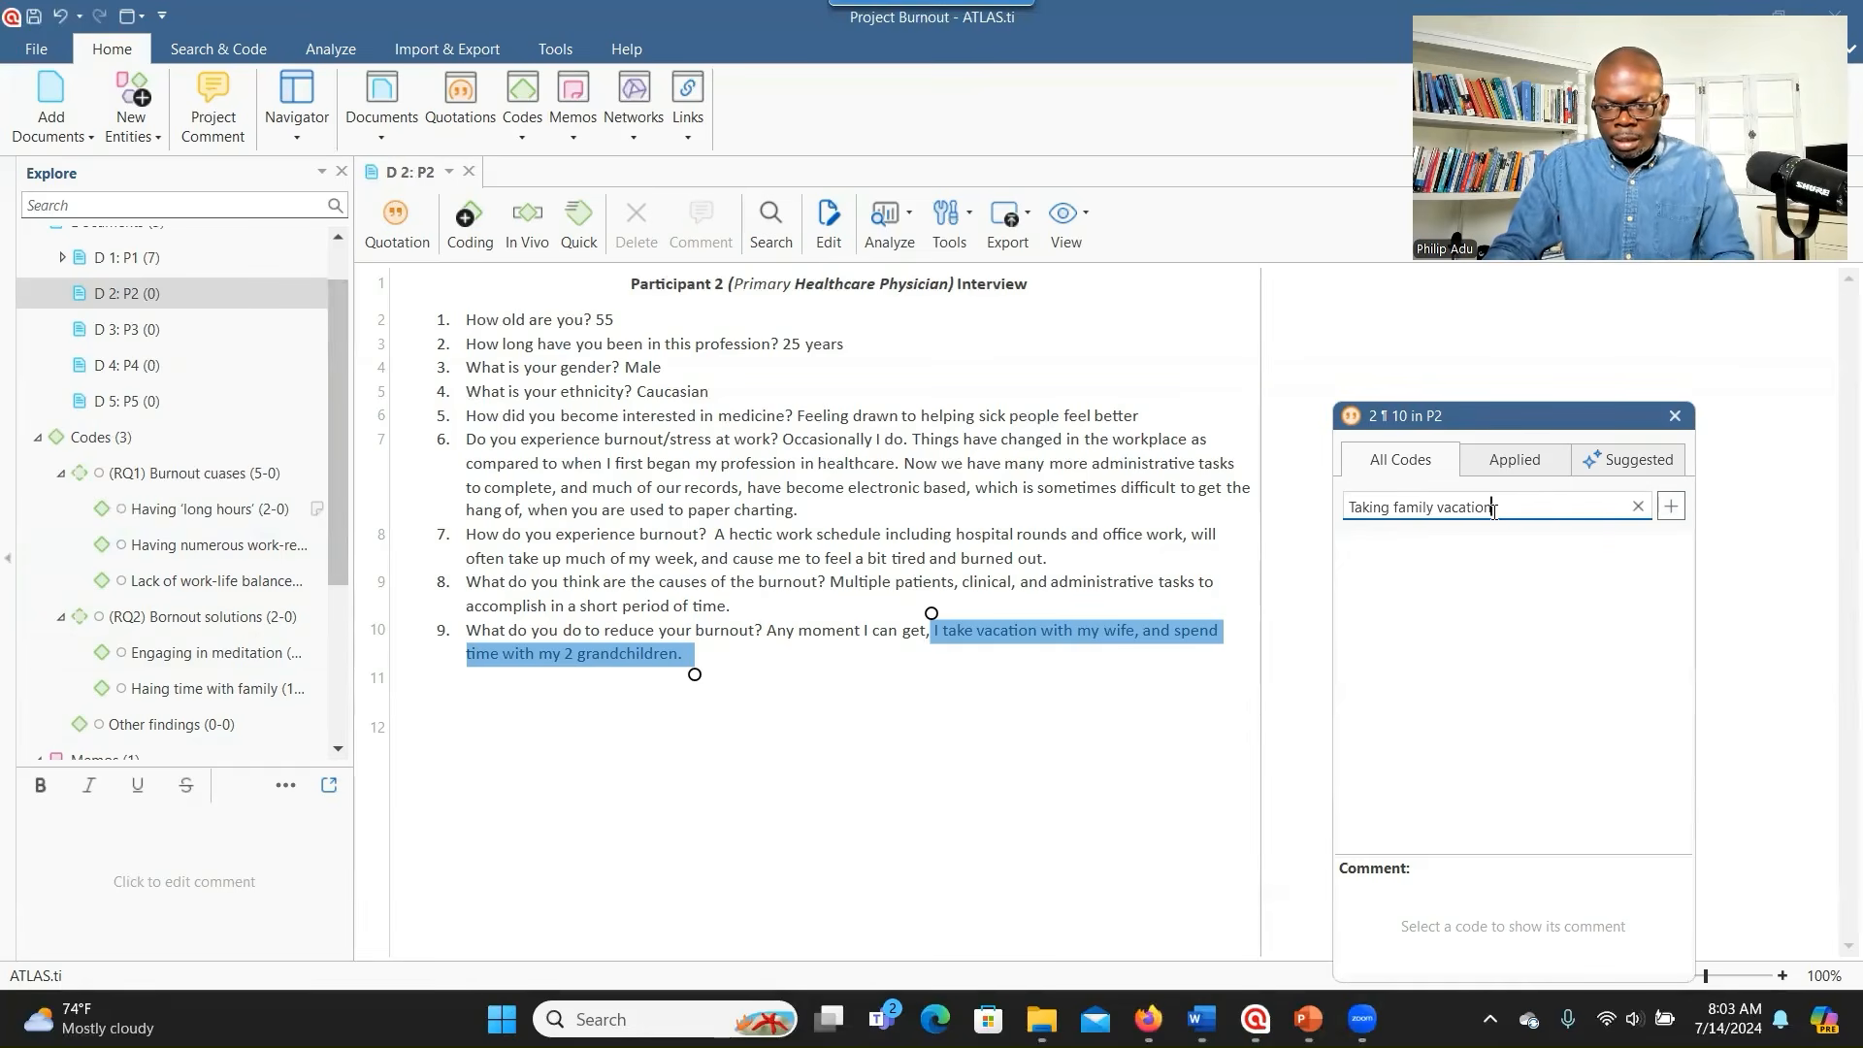
pyautogui.click(1671, 505)
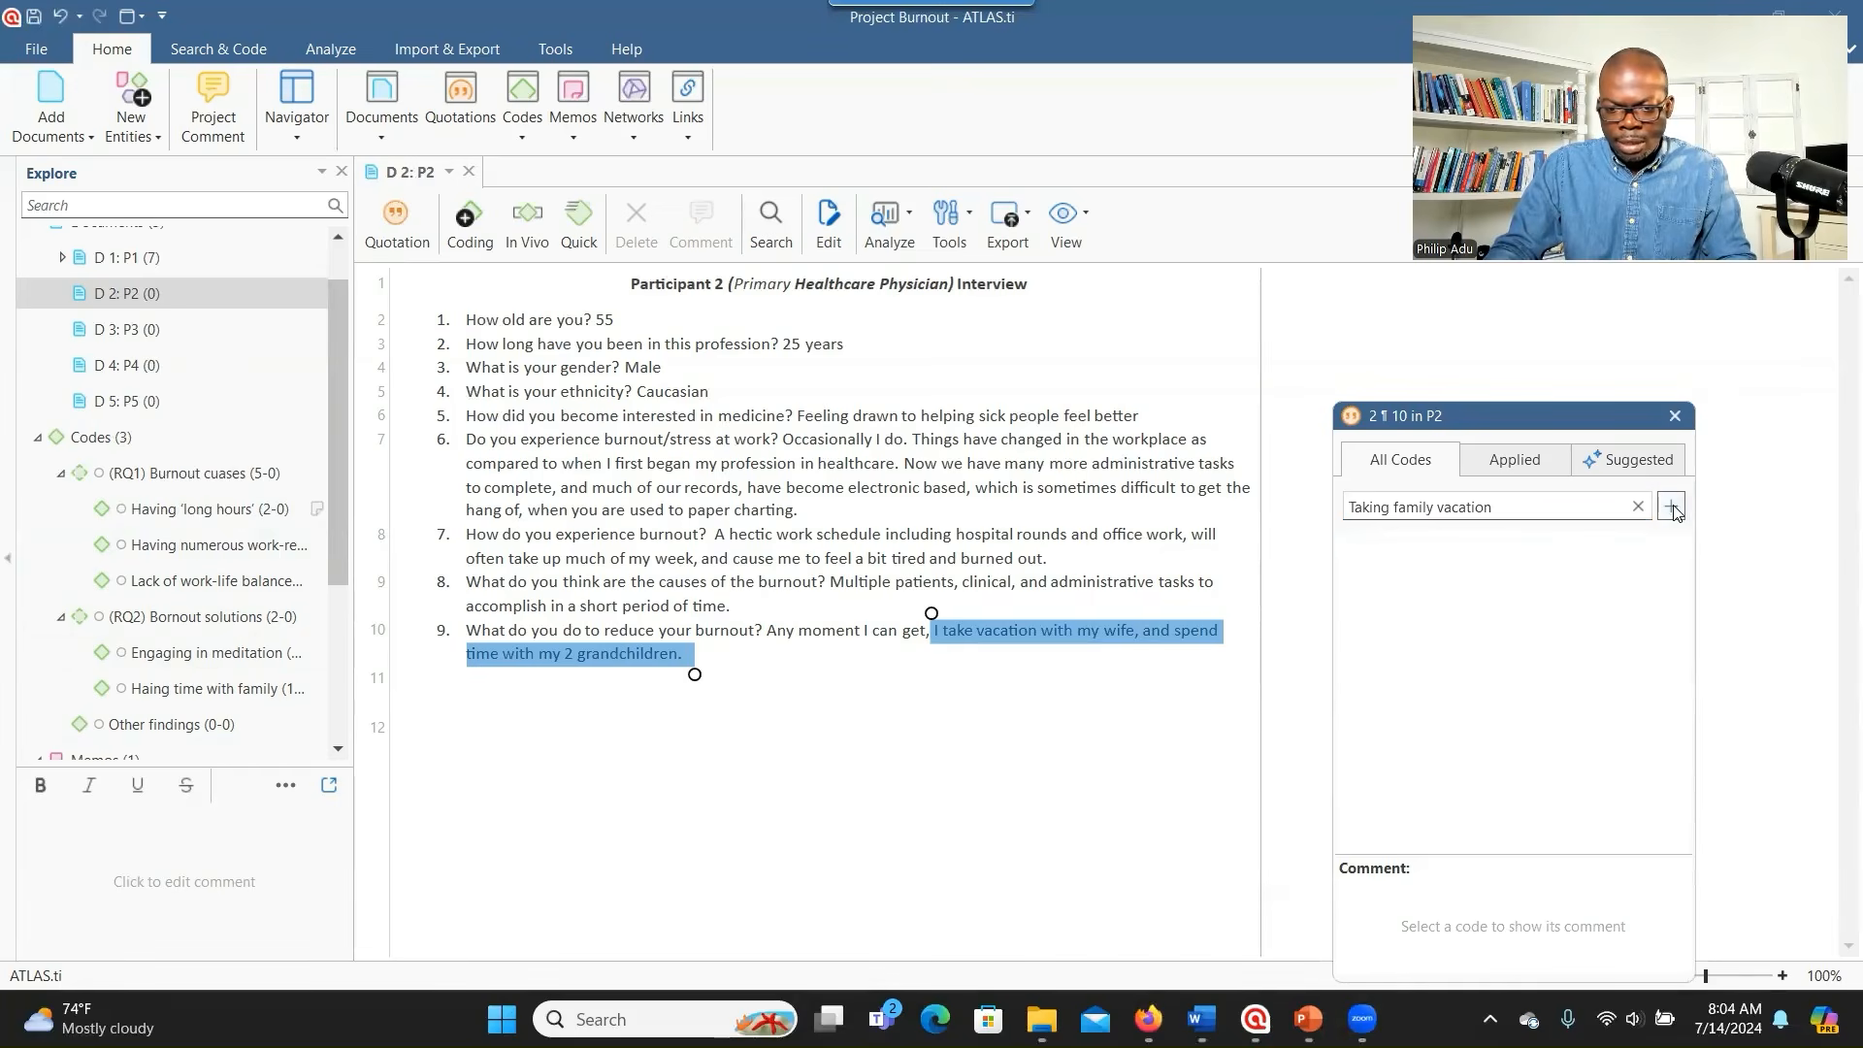
# - Move the Taking family vacation code under (RQ2) Bornout solutions
pyautogui.moveTo(342, 547); pyautogui.dragTo(342, 604)
pyautogui.moveTo(194, 671); pyautogui.dragTo(174, 531)
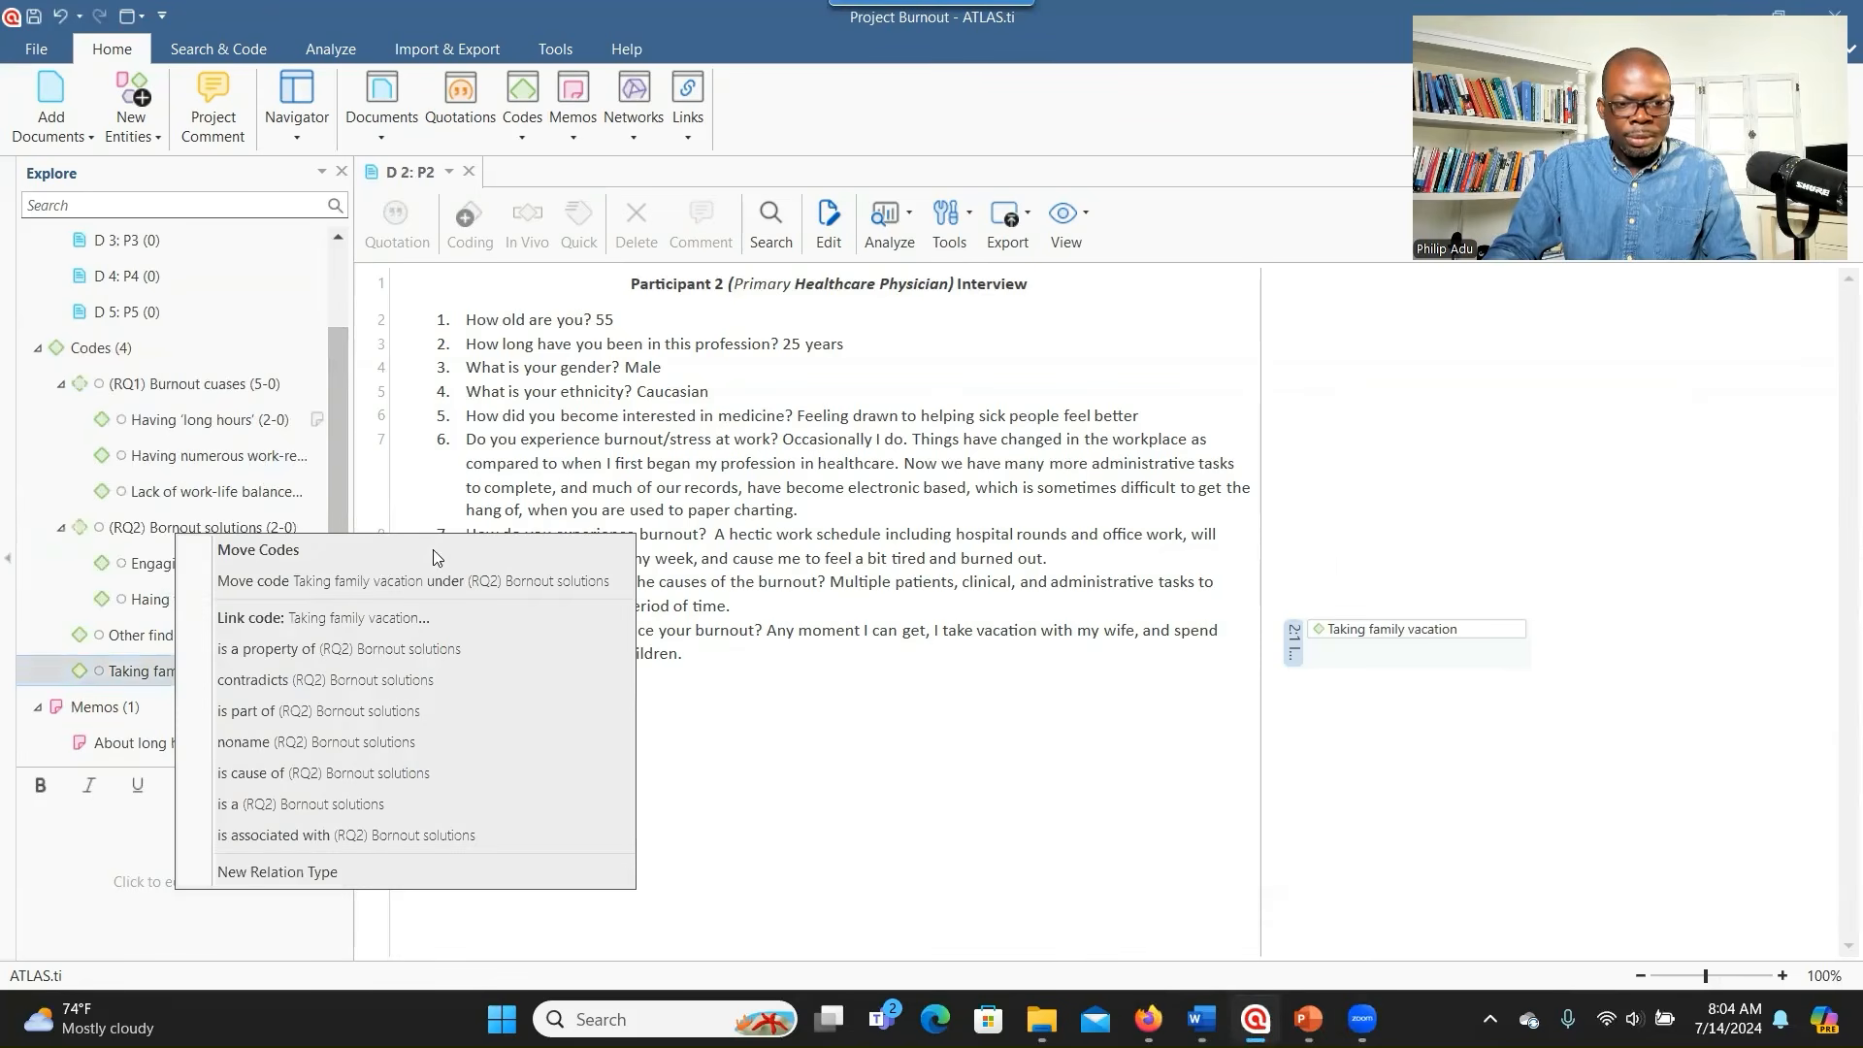
pyautogui.click(380, 580)
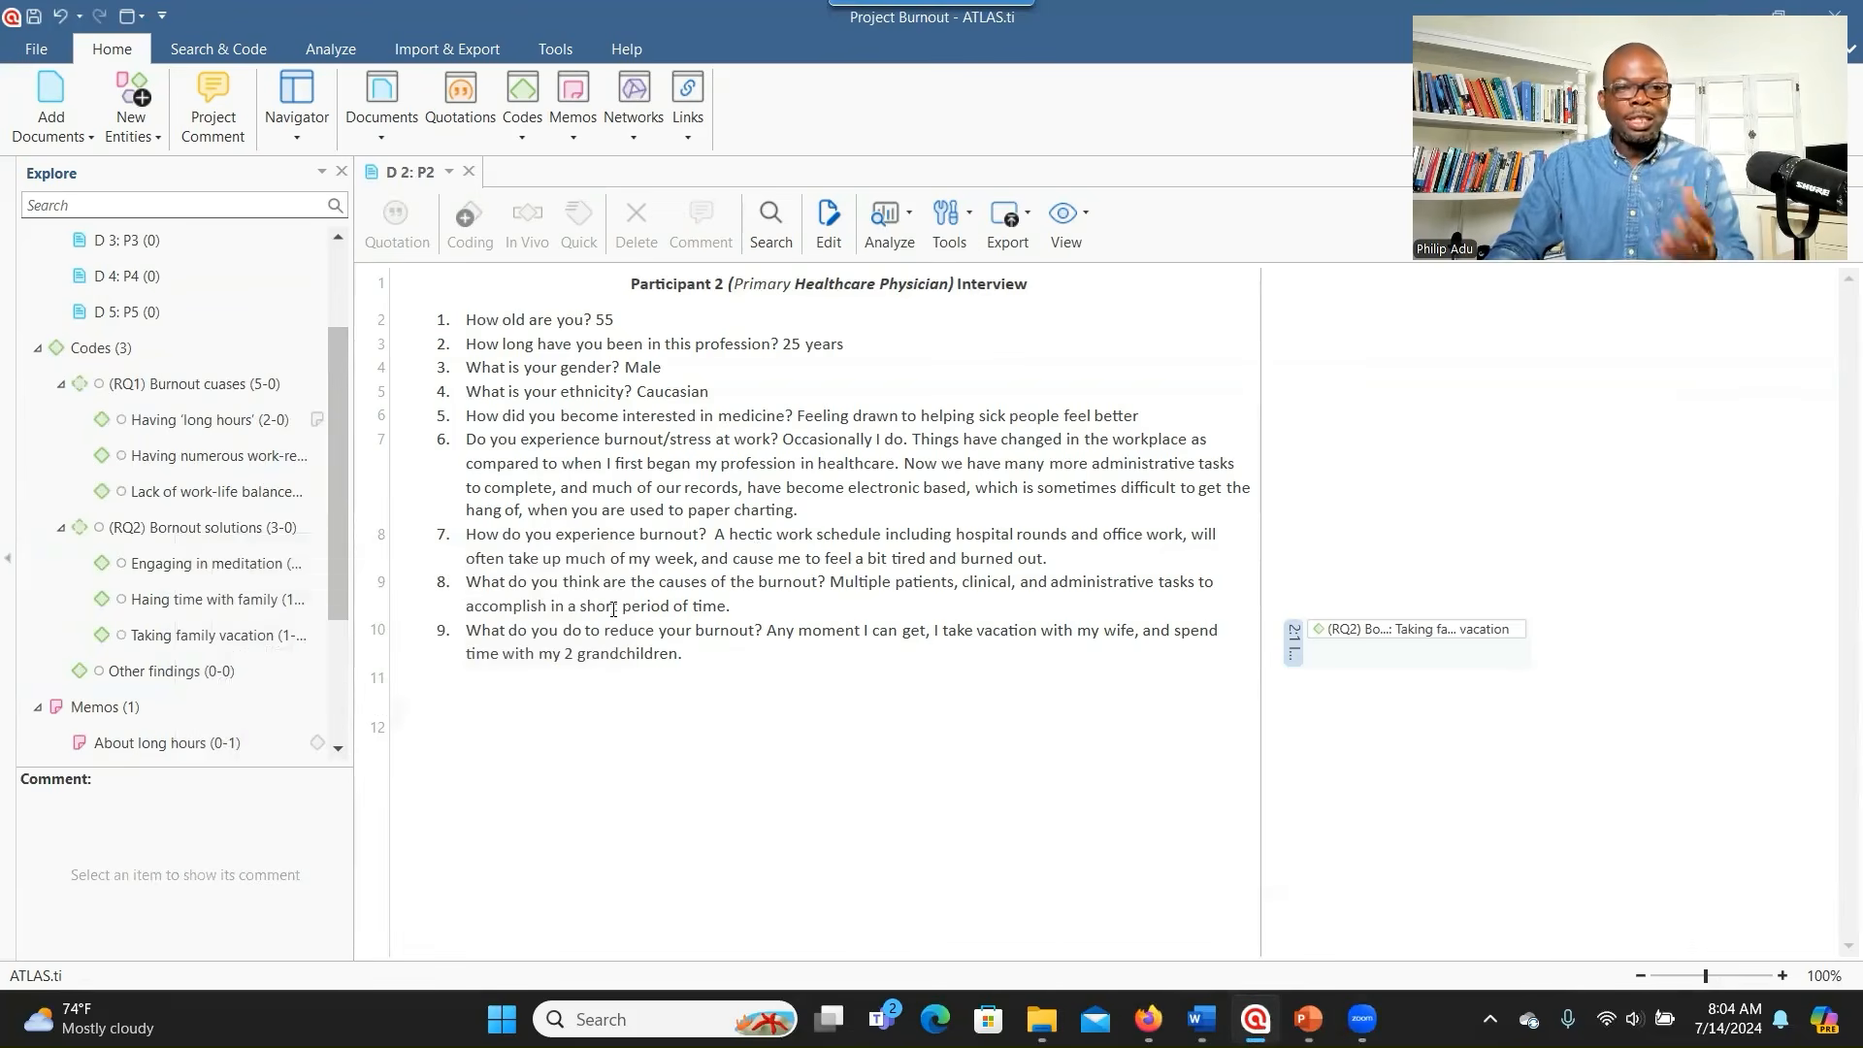
# - Close D 2: P2 and open the recent project Burnout Project Part1 in a maximized window
pyautogui.click(468, 172)
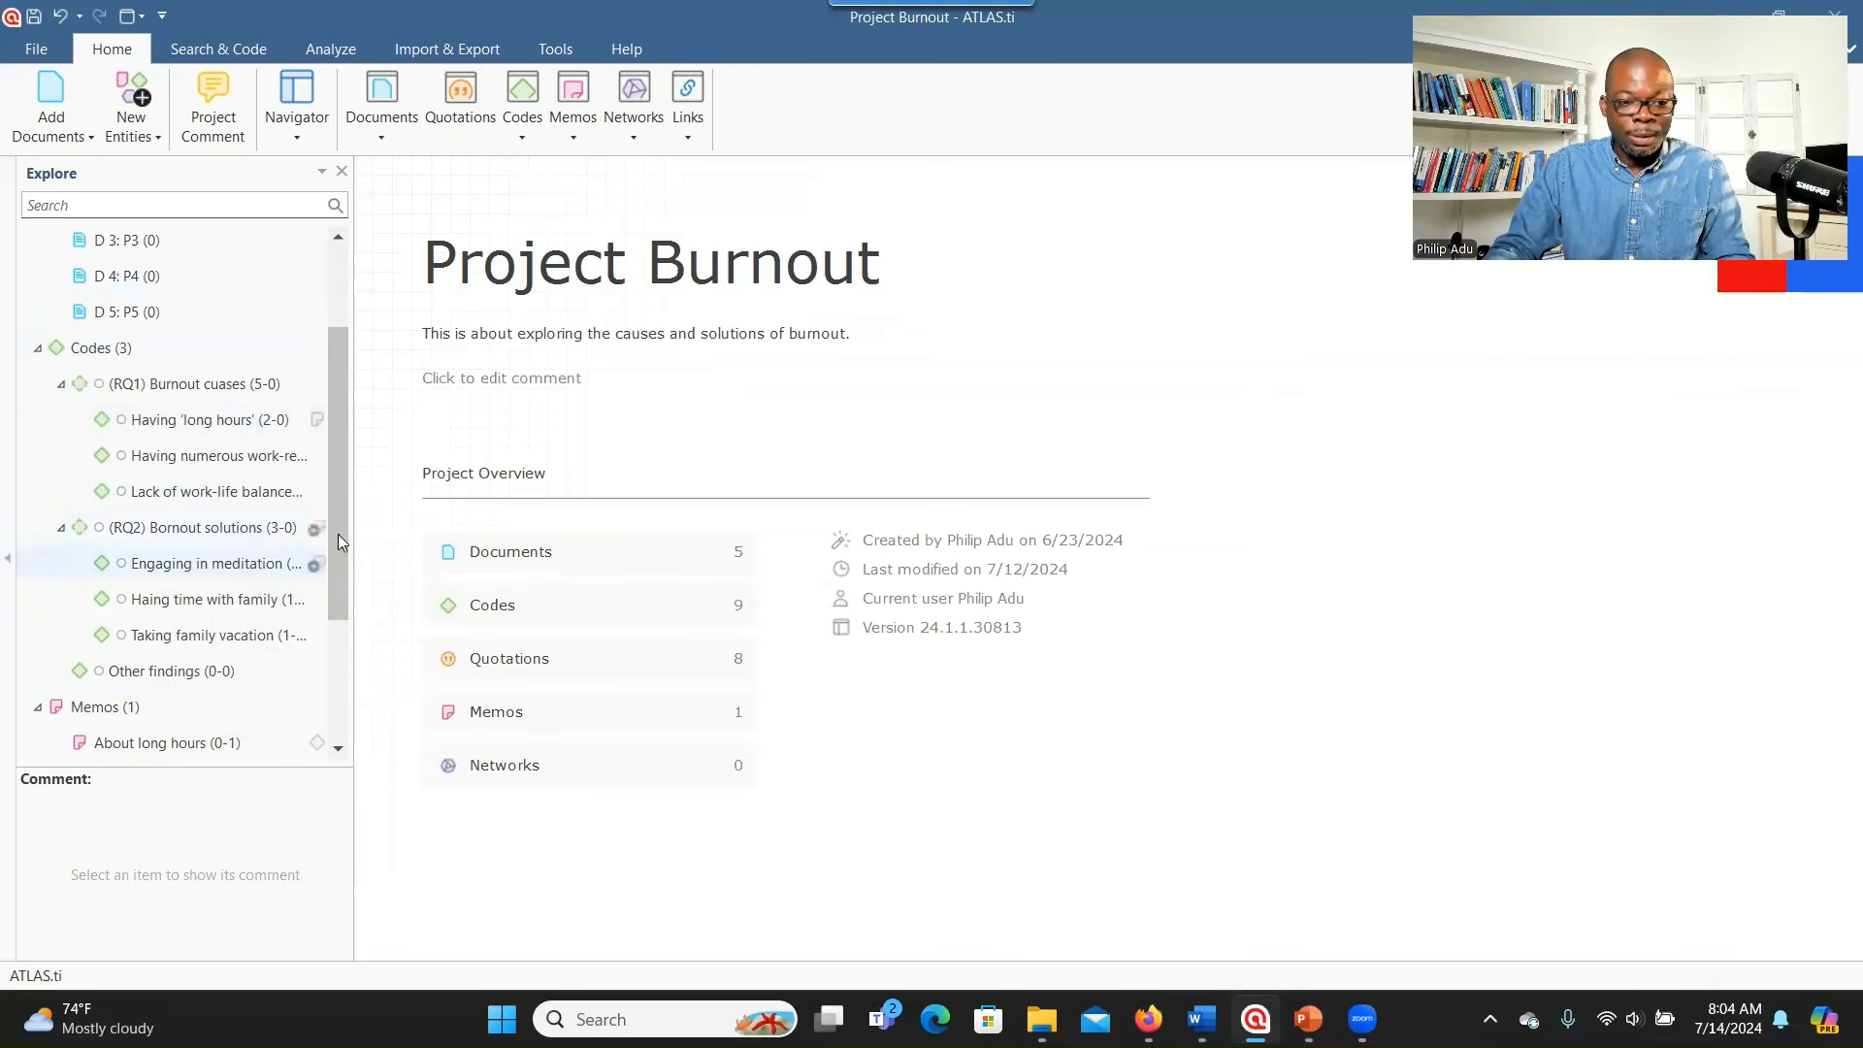
pyautogui.click(37, 48)
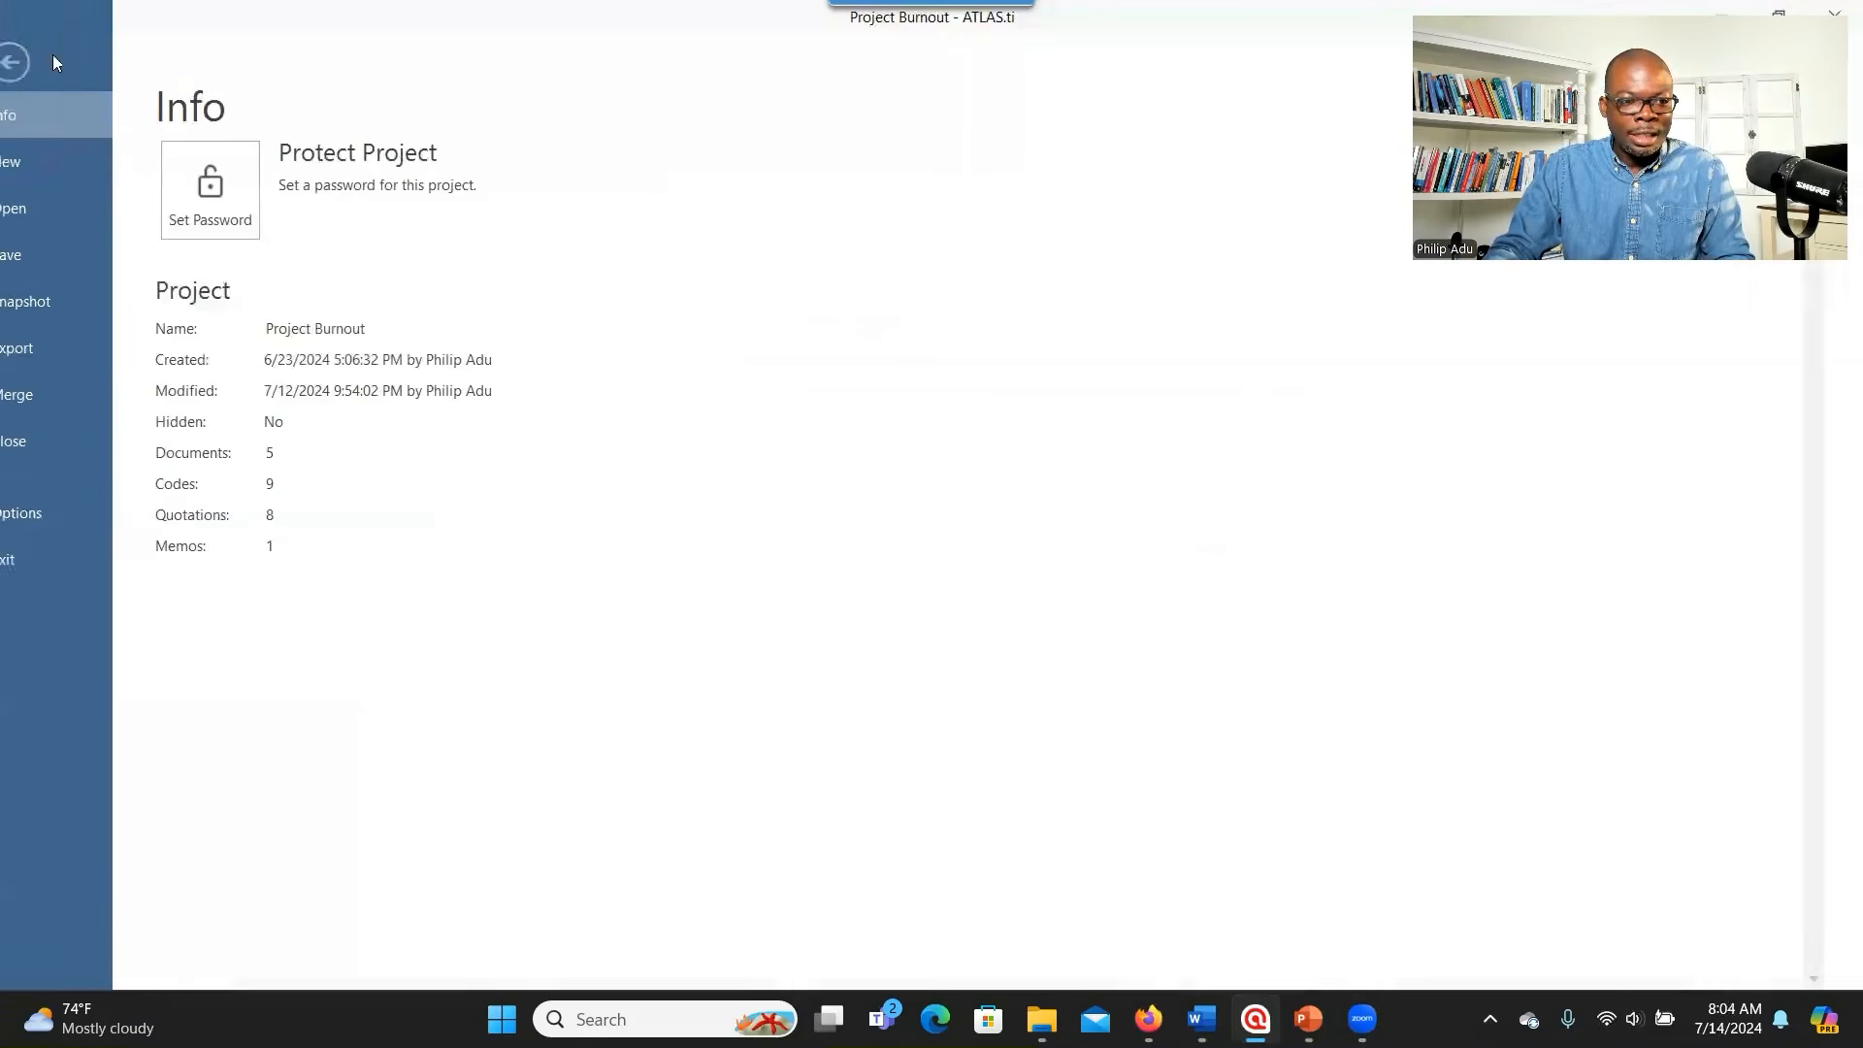
pyautogui.click(70, 216)
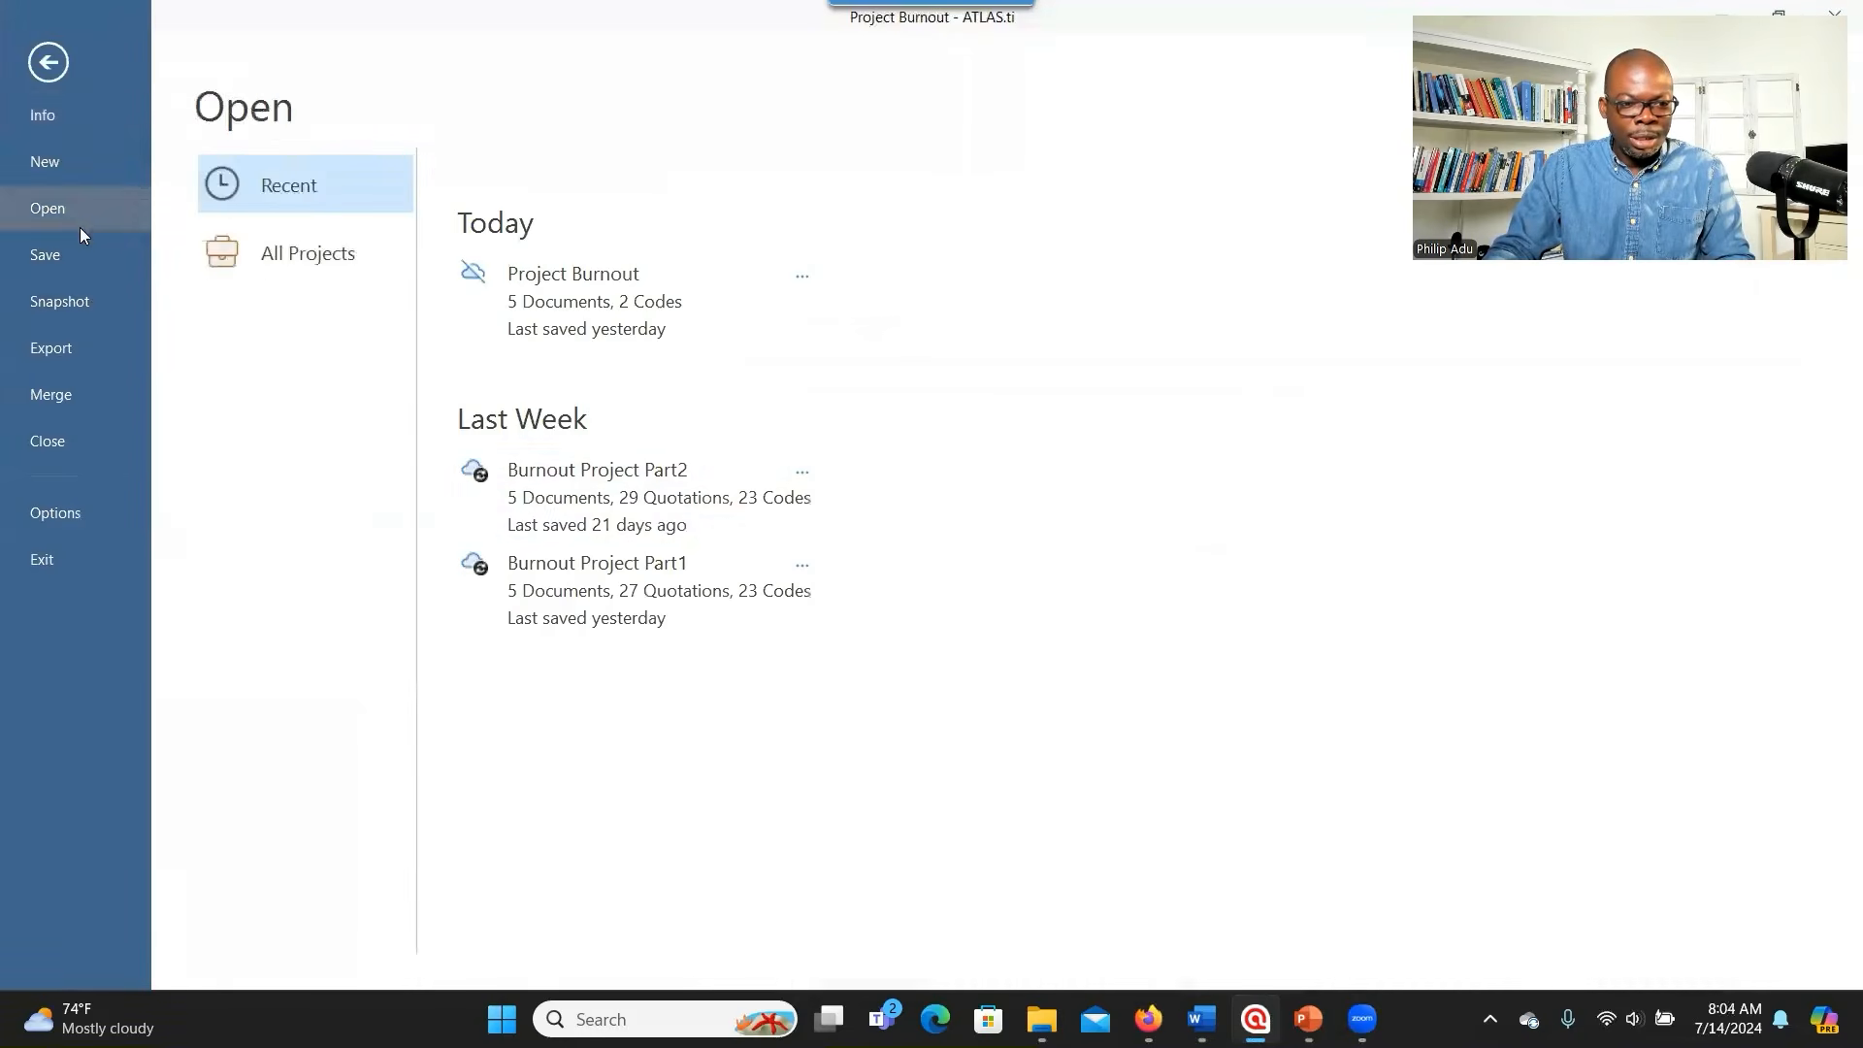
pyautogui.click(593, 566)
pyautogui.click(1136, 286)
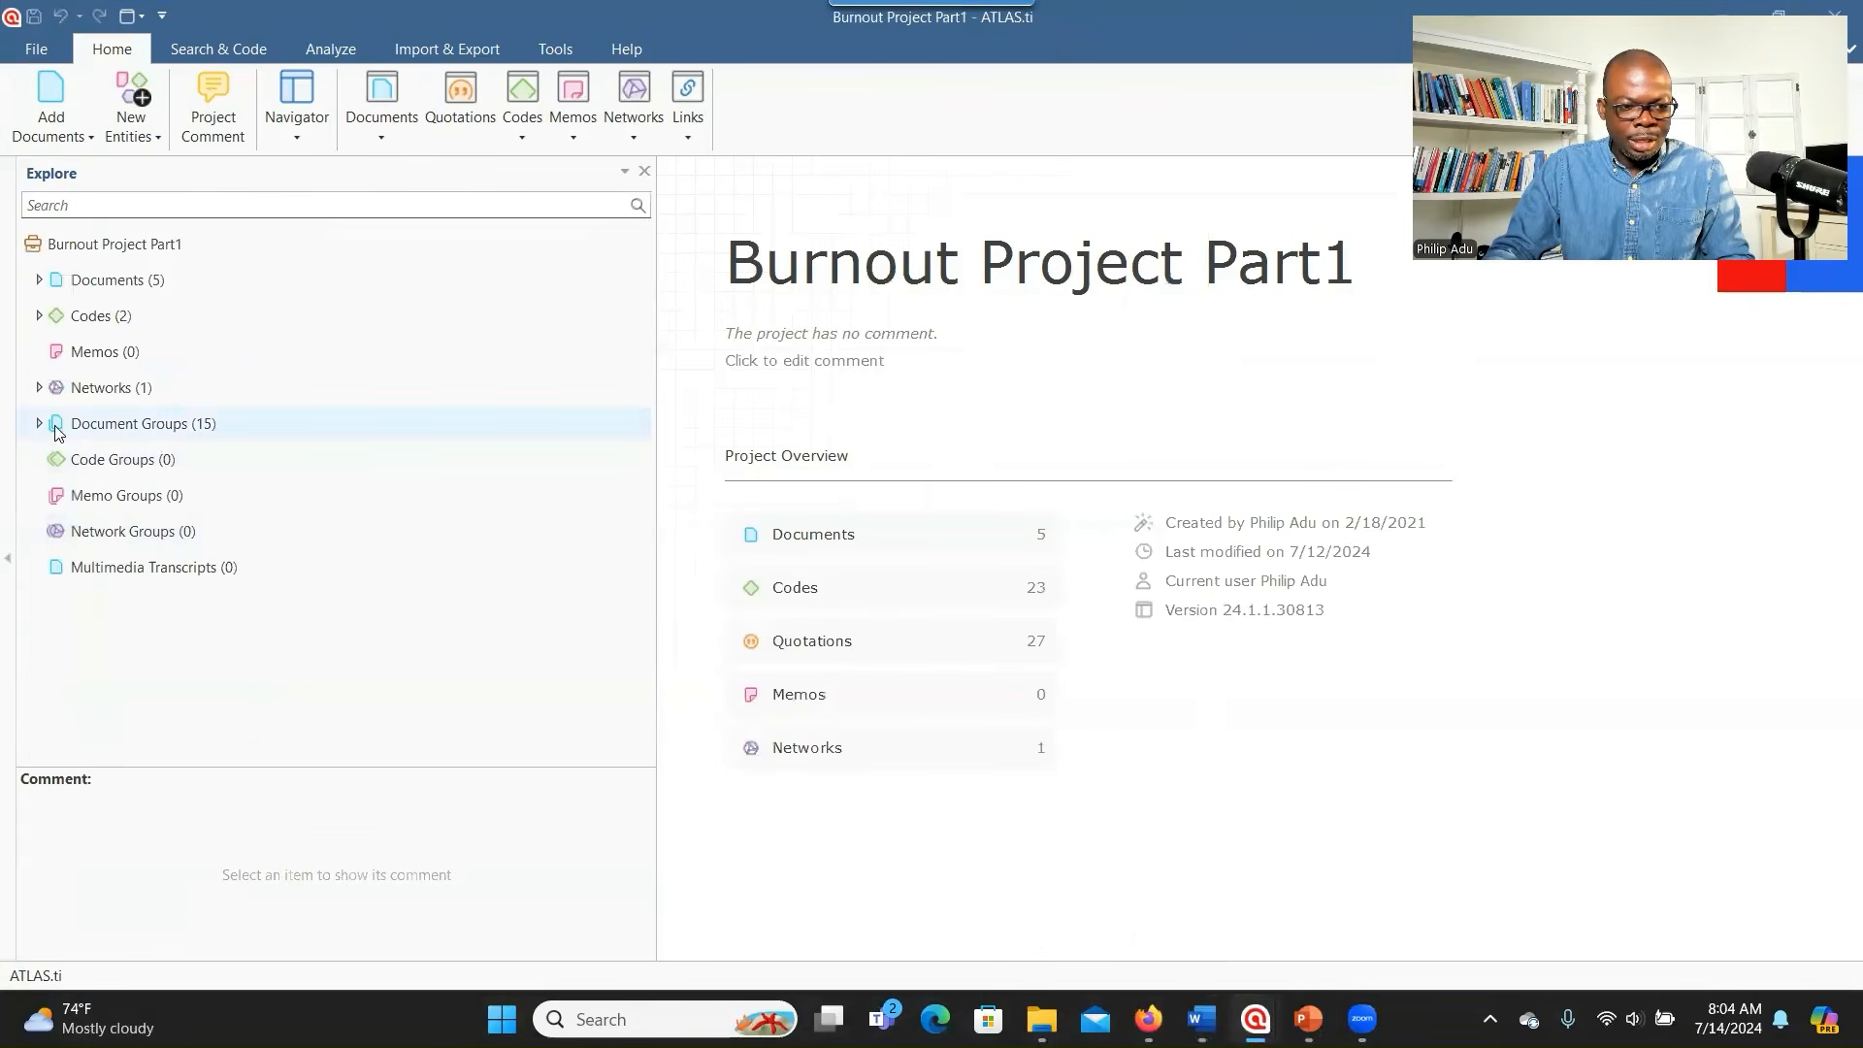
# - Expand Codes and review the subcodes under (RQ1) Burnout causes
pyautogui.click(39, 316)
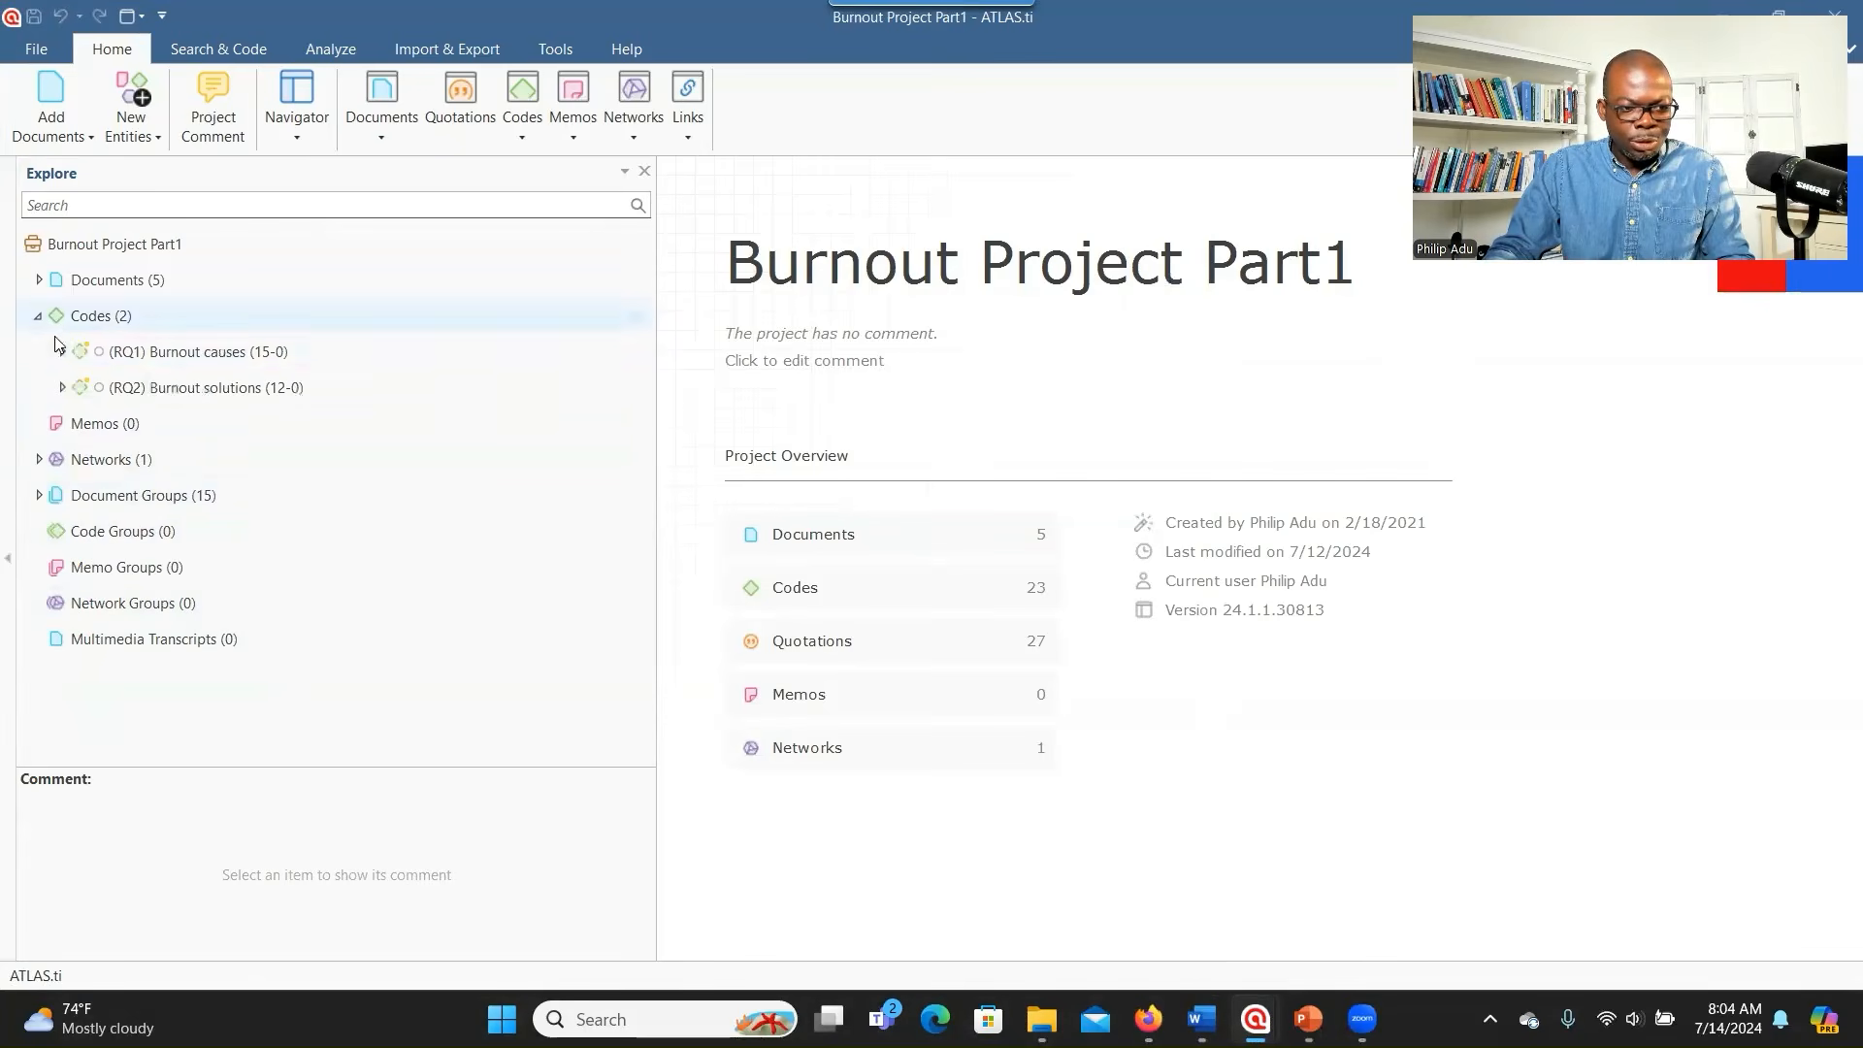
pyautogui.click(61, 352)
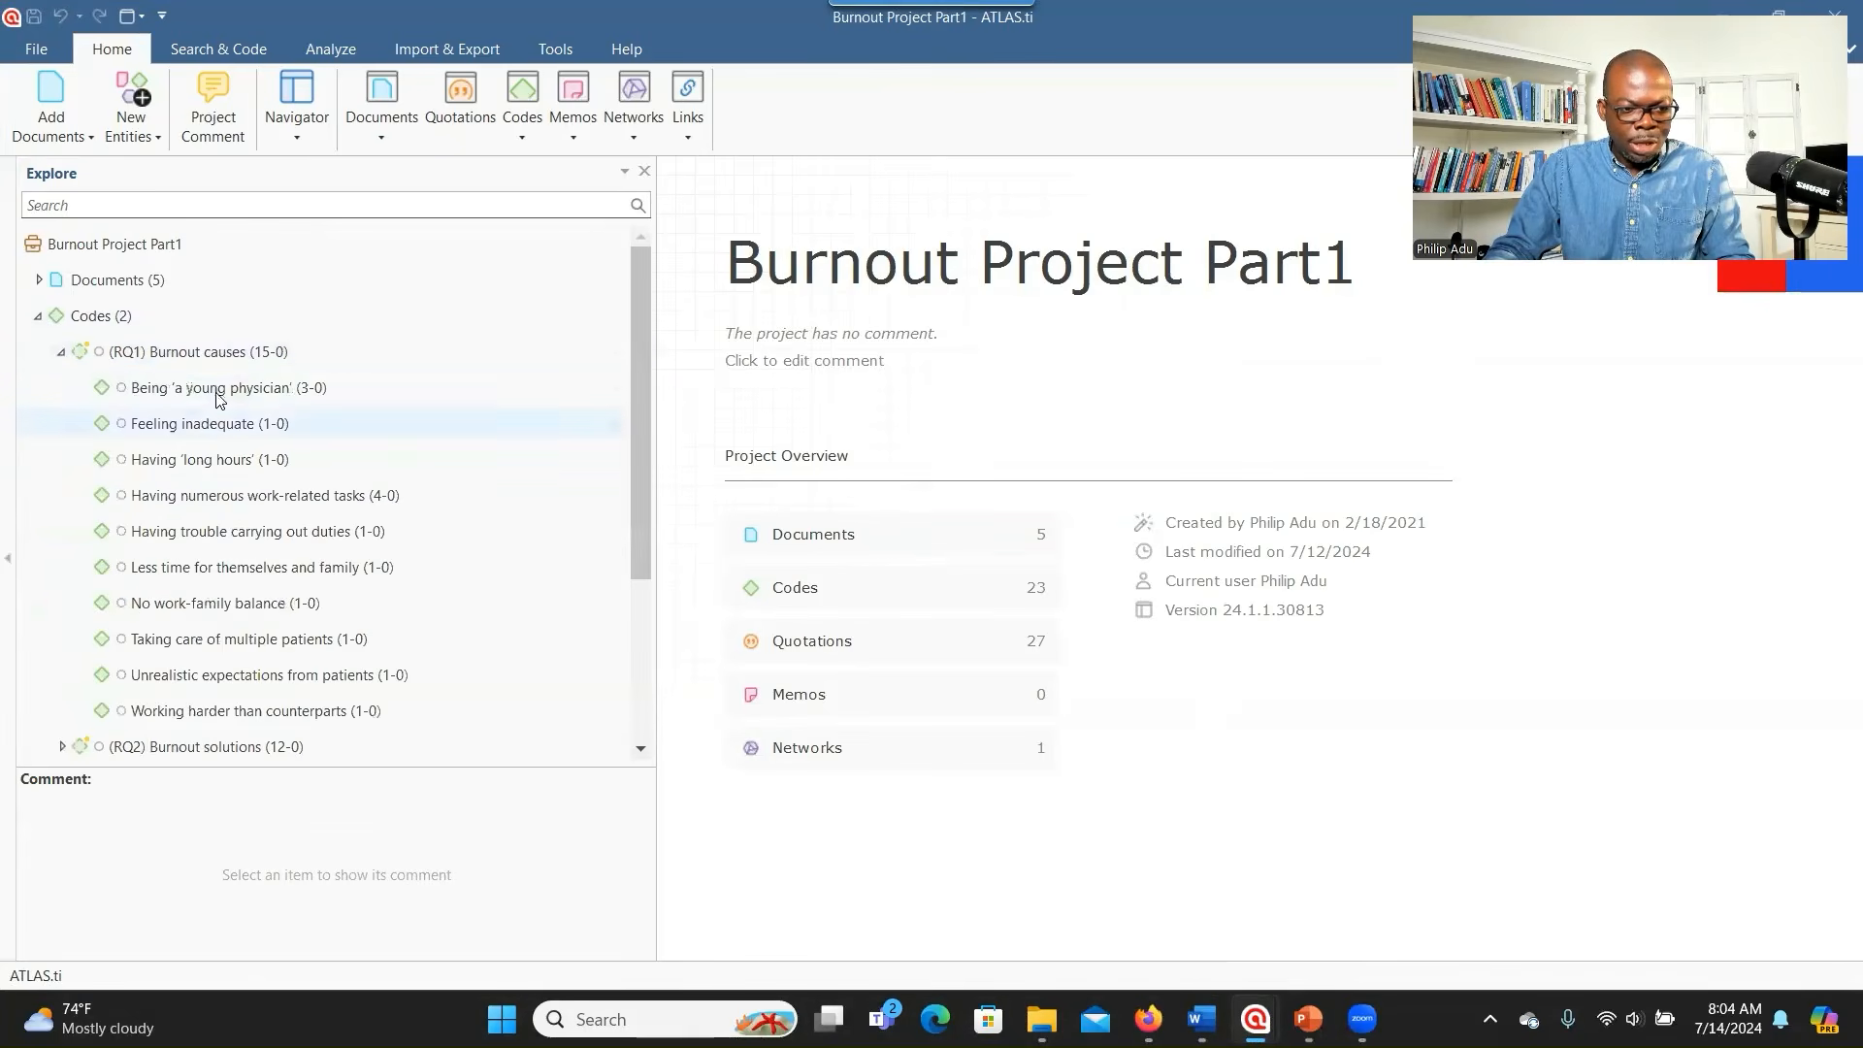
pyautogui.scroll(-1, 250, 621)
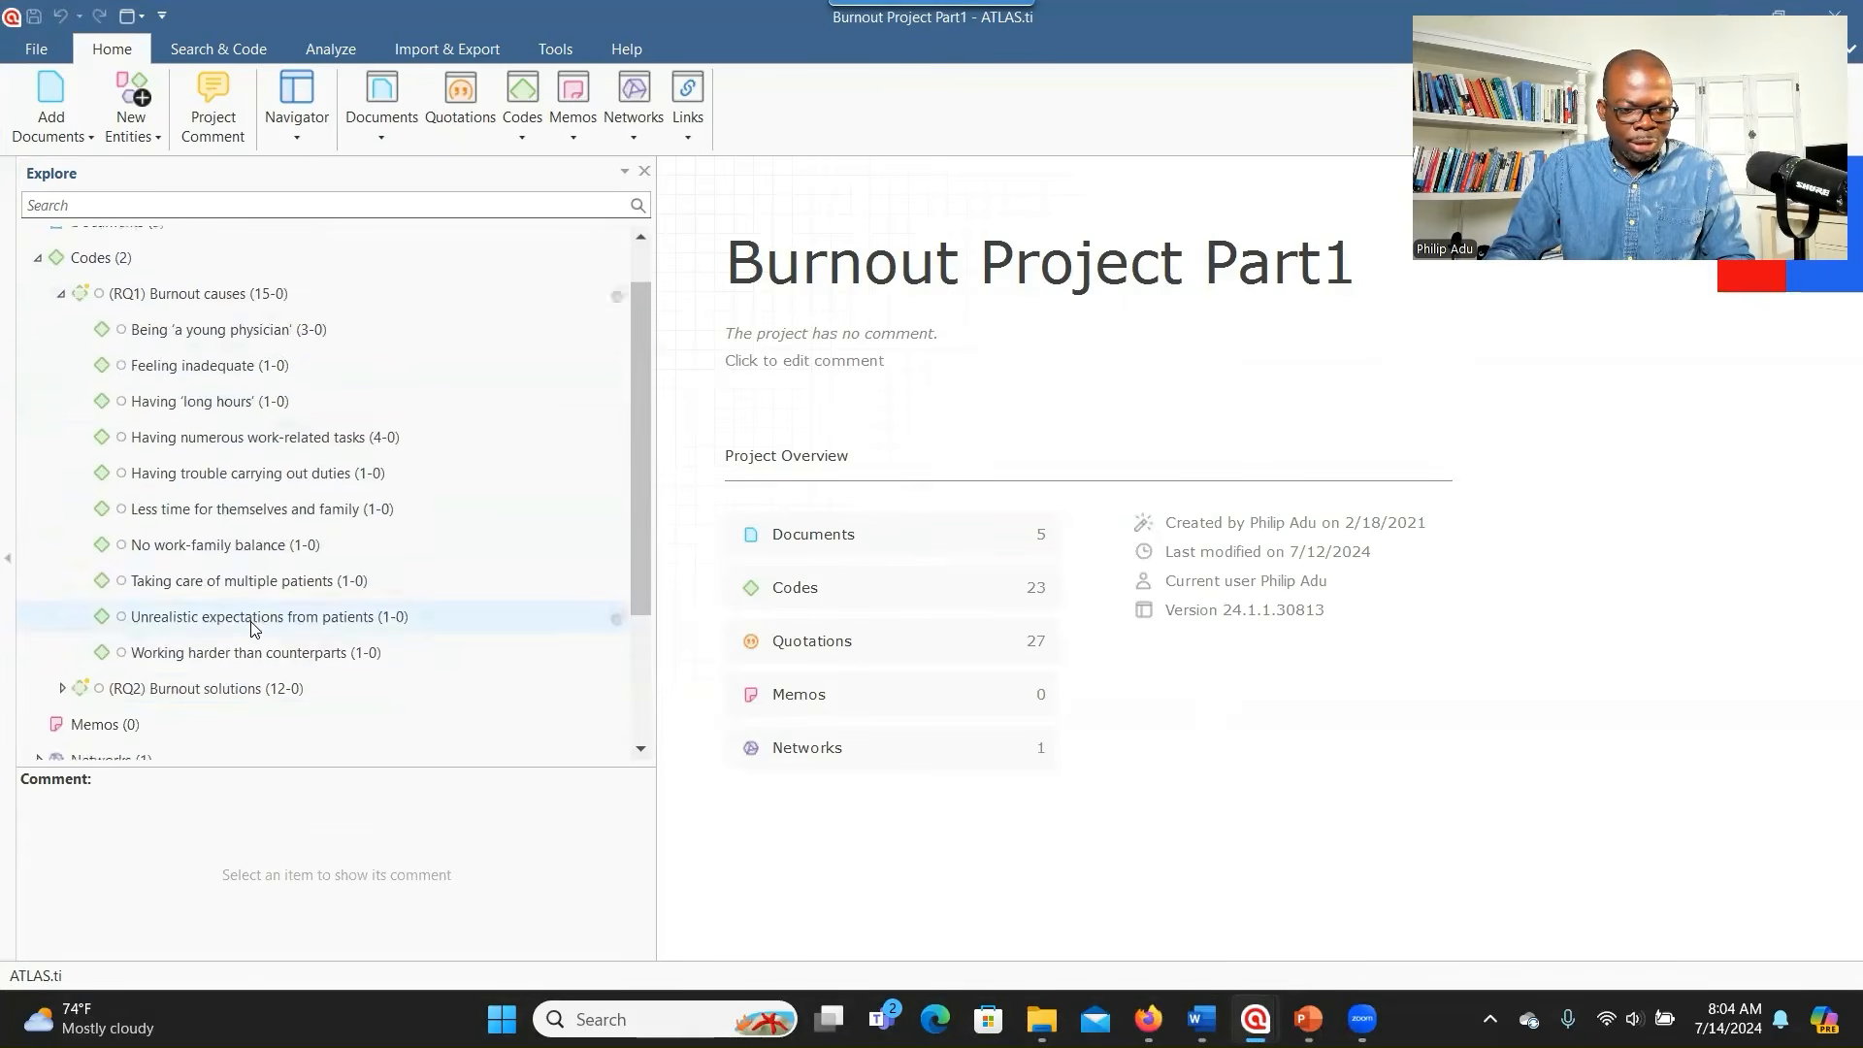
pyautogui.scroll(1, 272, 369)
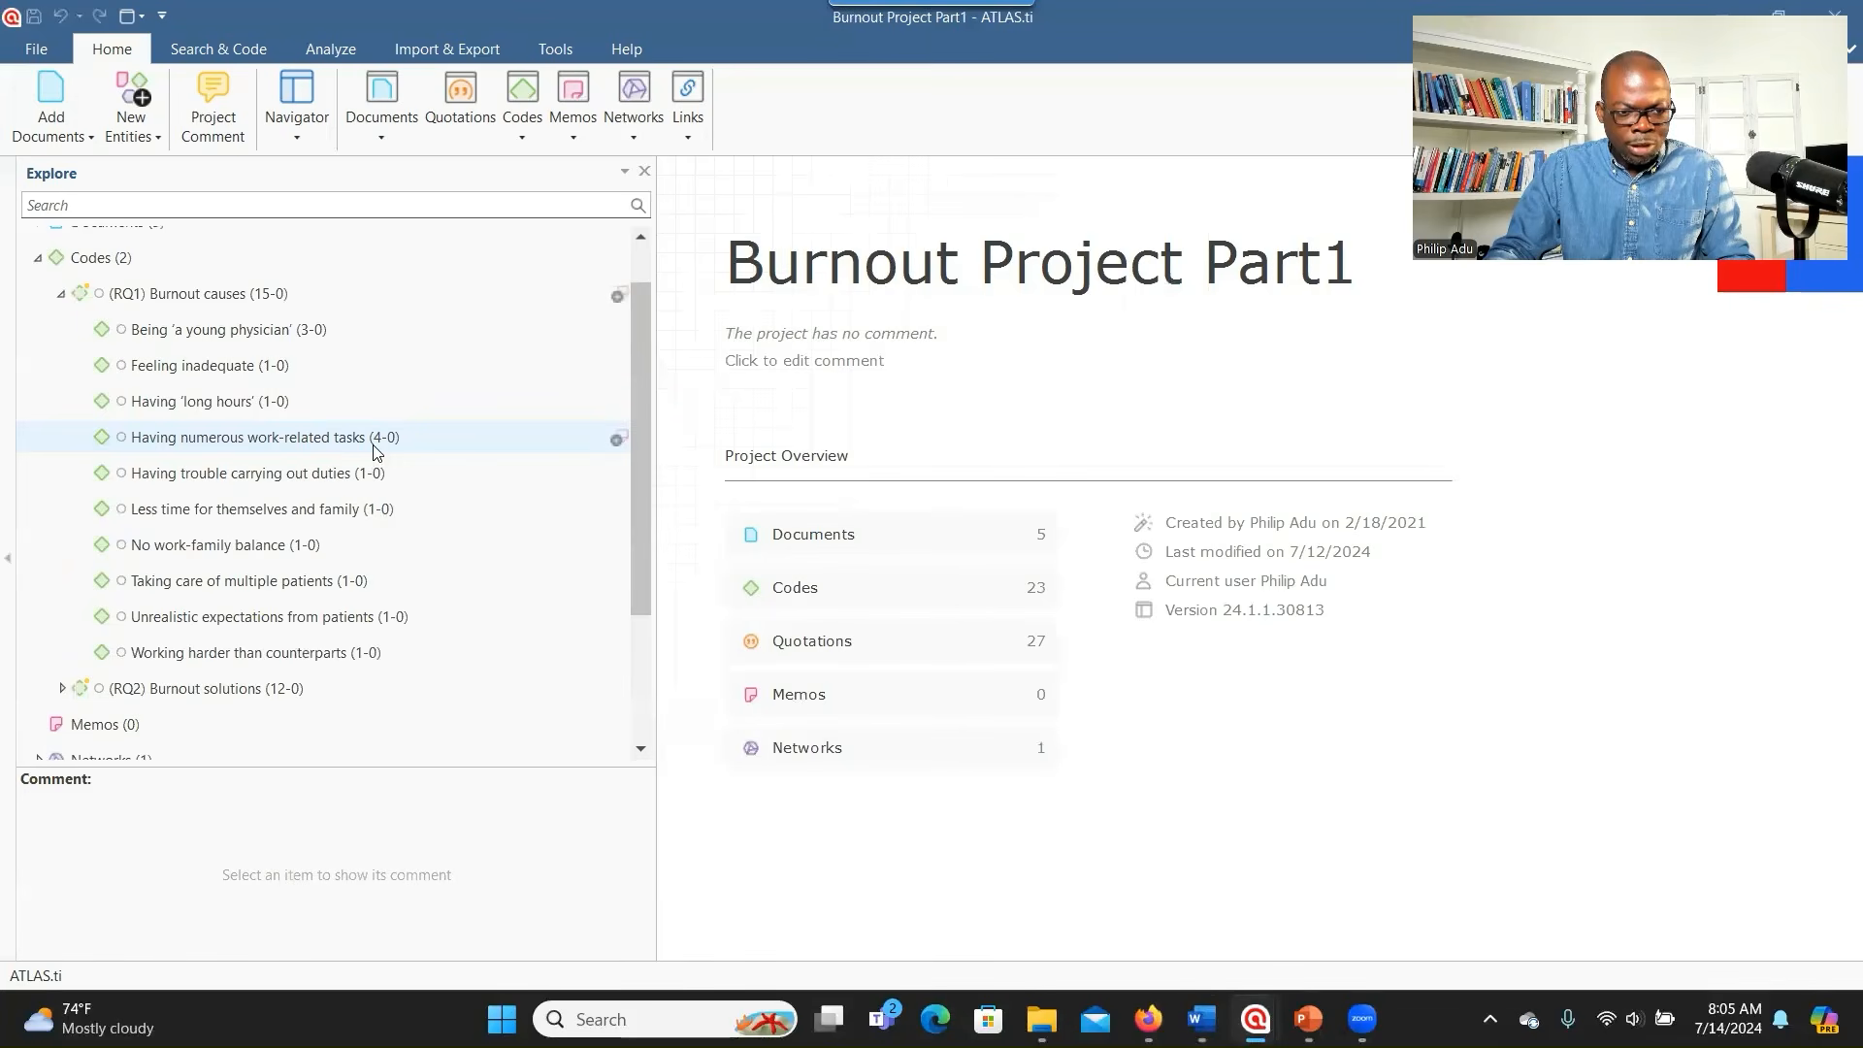
pyautogui.scroll(-1, 279, 534)
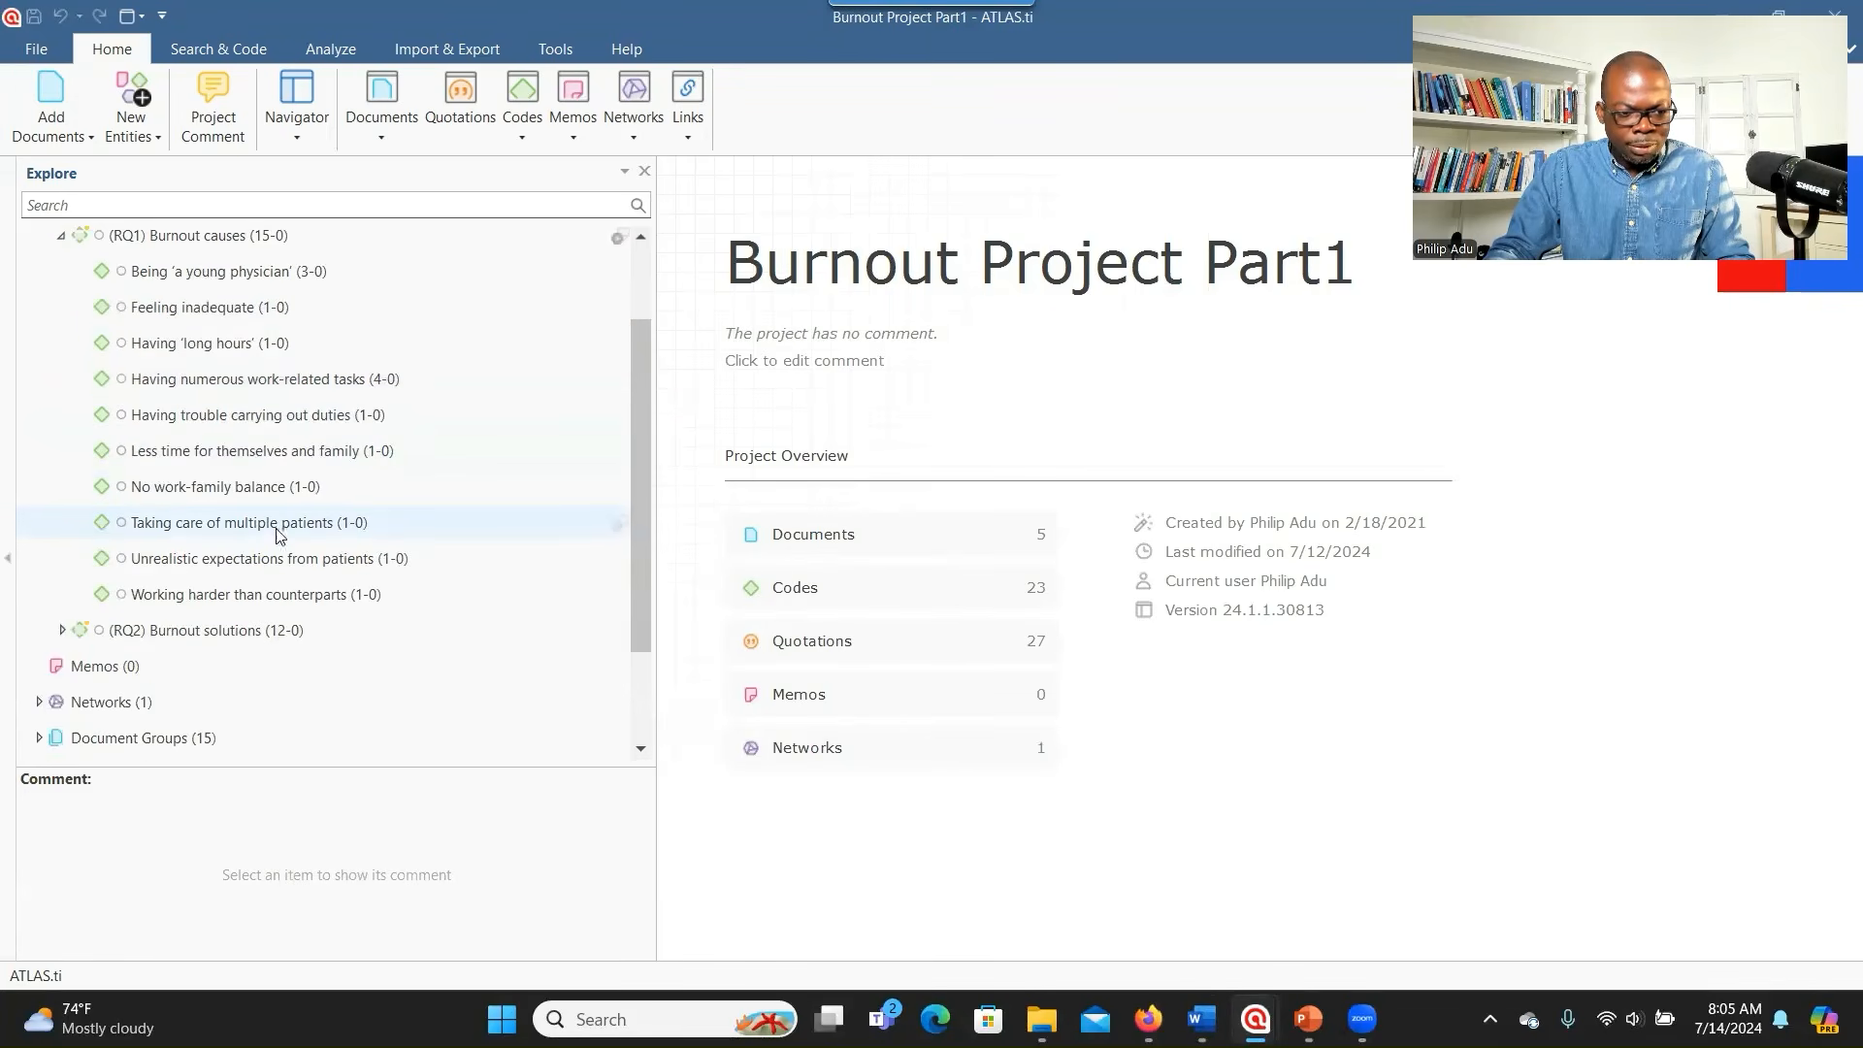
# - Review the (RQ2) Burnout solutions subcodes, then collapse both code groups
pyautogui.click(62, 630)
pyautogui.scroll(-2, 214, 668)
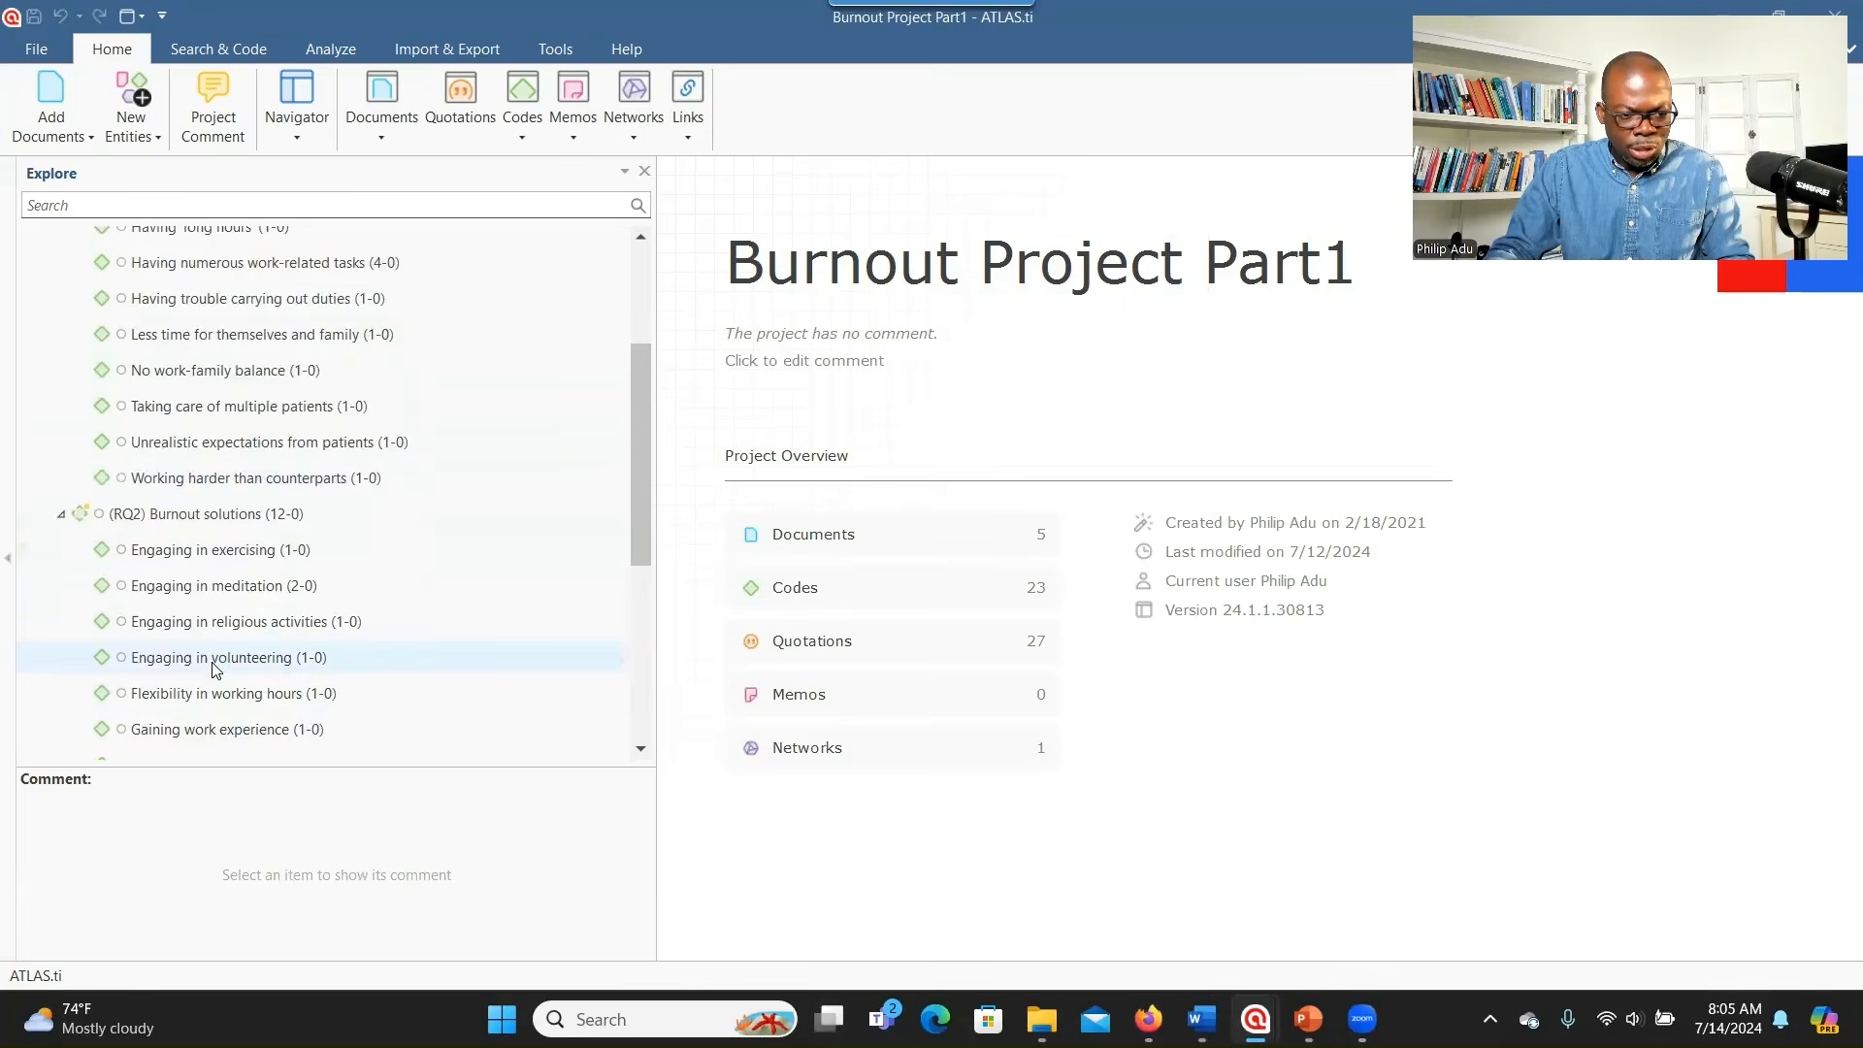
pyautogui.scroll(-1, 216, 658)
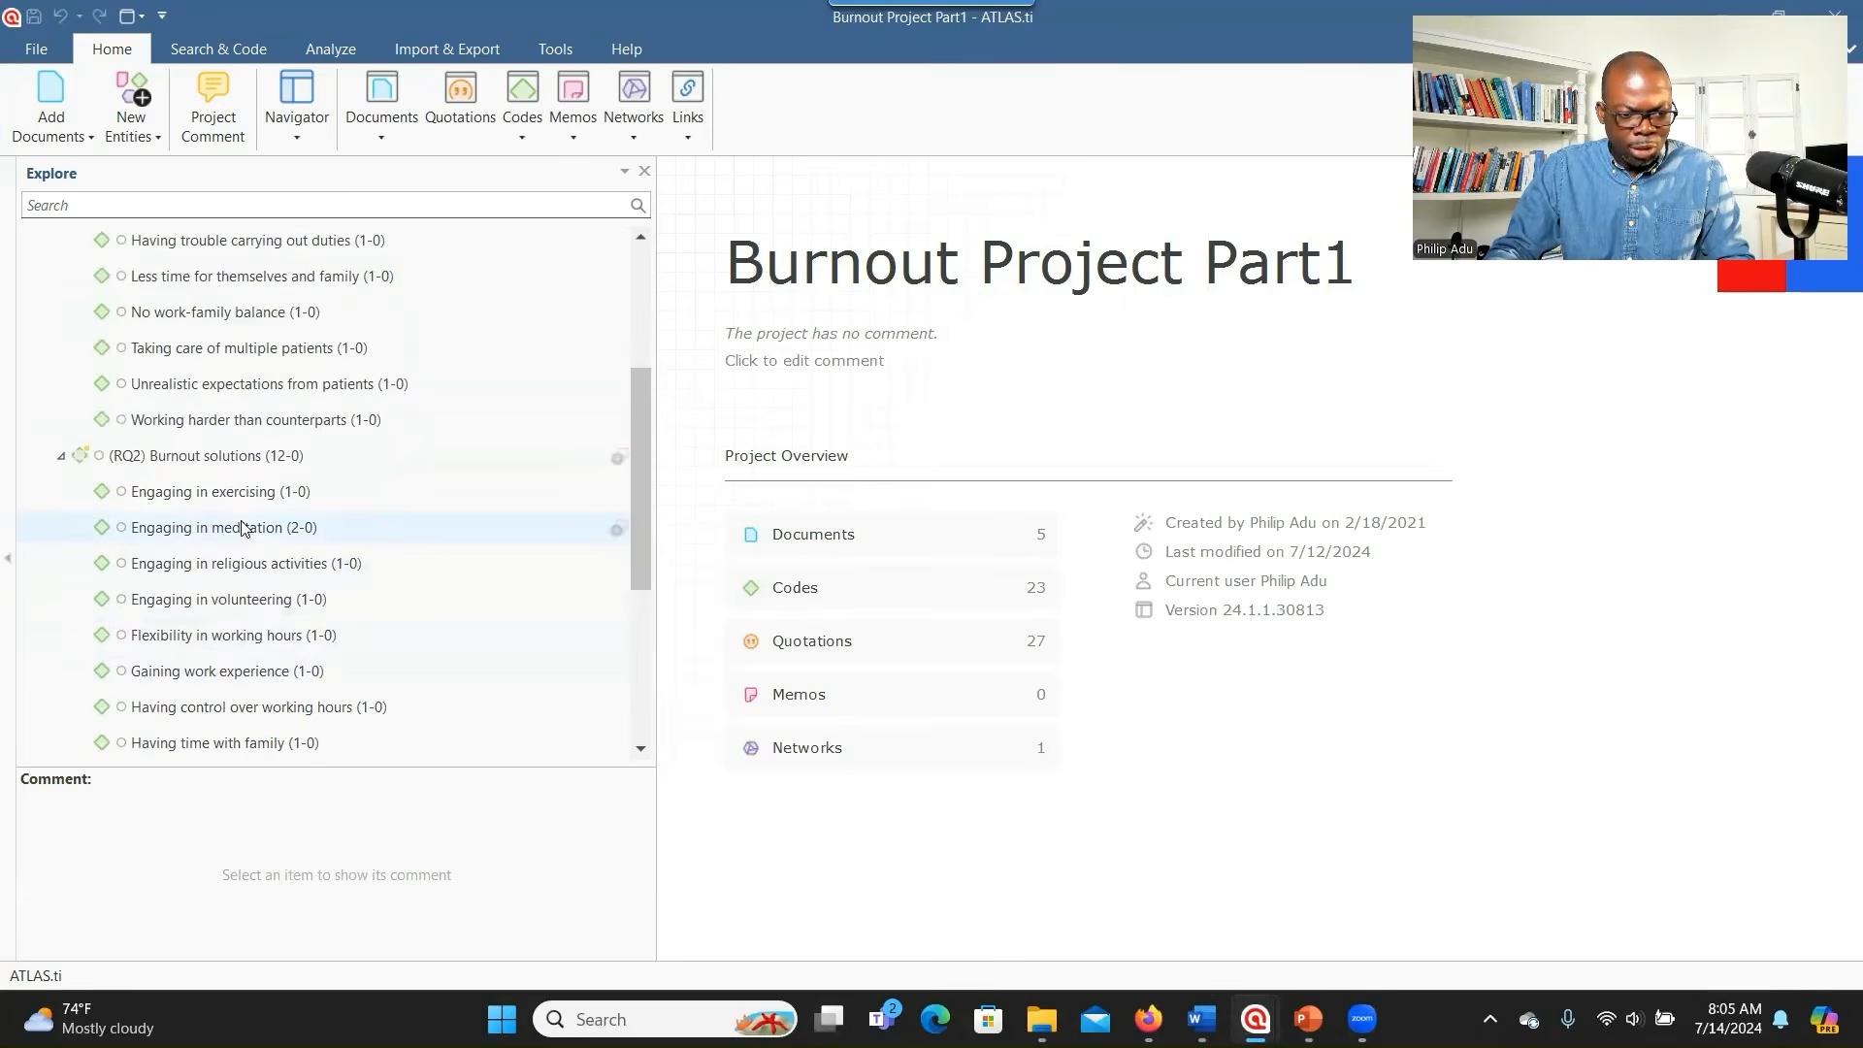
pyautogui.scroll(-3, 278, 628)
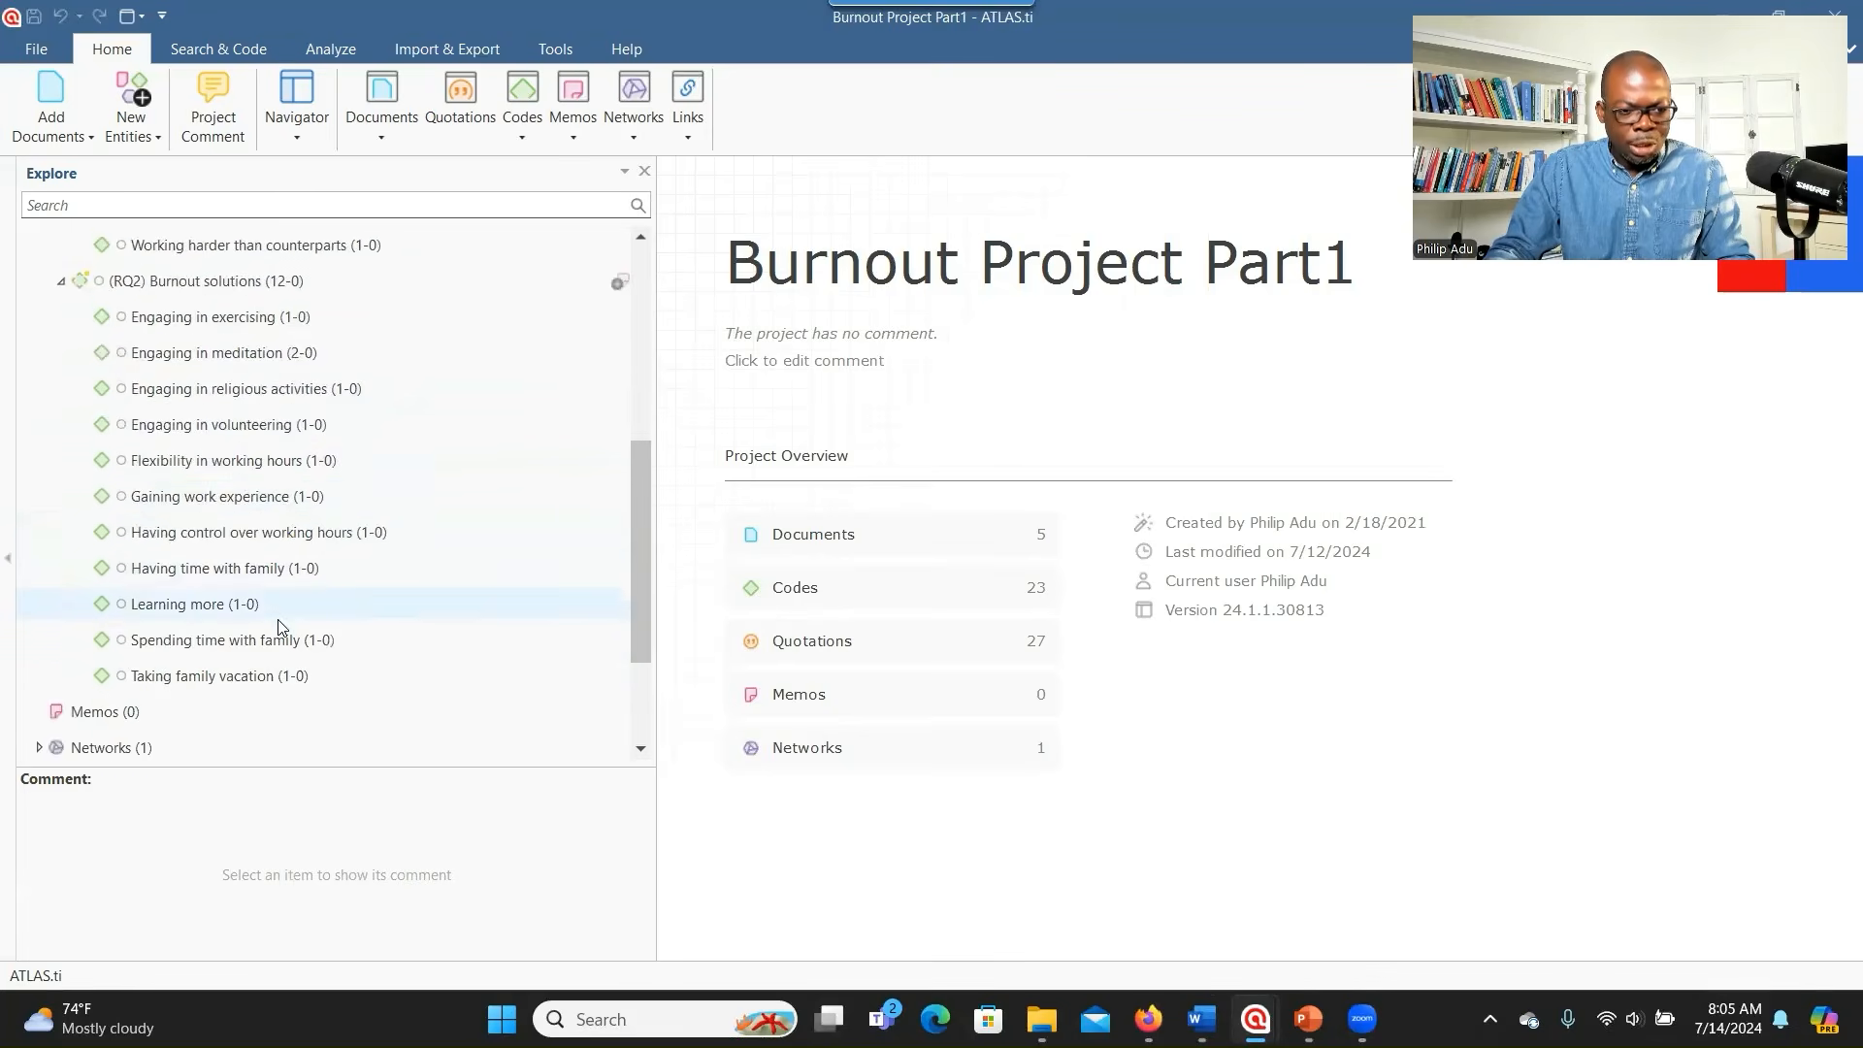
pyautogui.scroll(2, 275, 631)
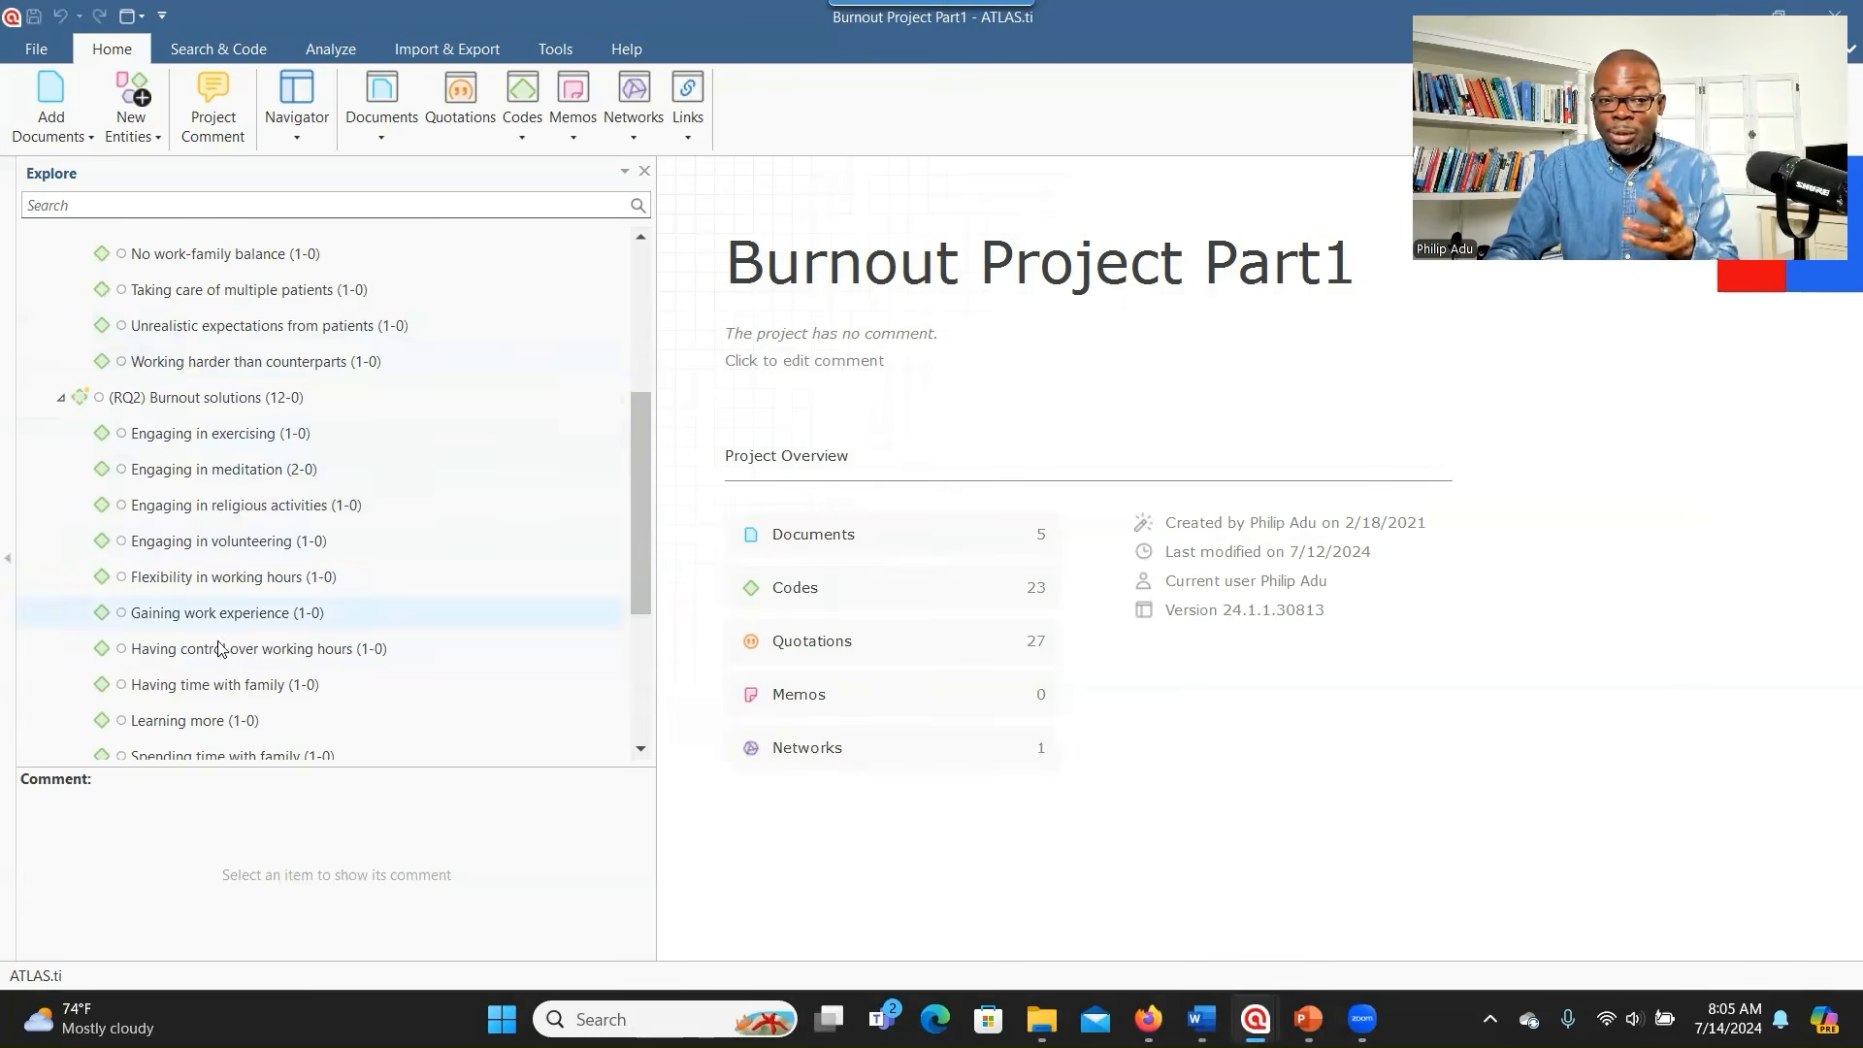
pyautogui.scroll(1, 245, 423)
pyautogui.scroll(1, 251, 447)
pyautogui.scroll(-1, 251, 447)
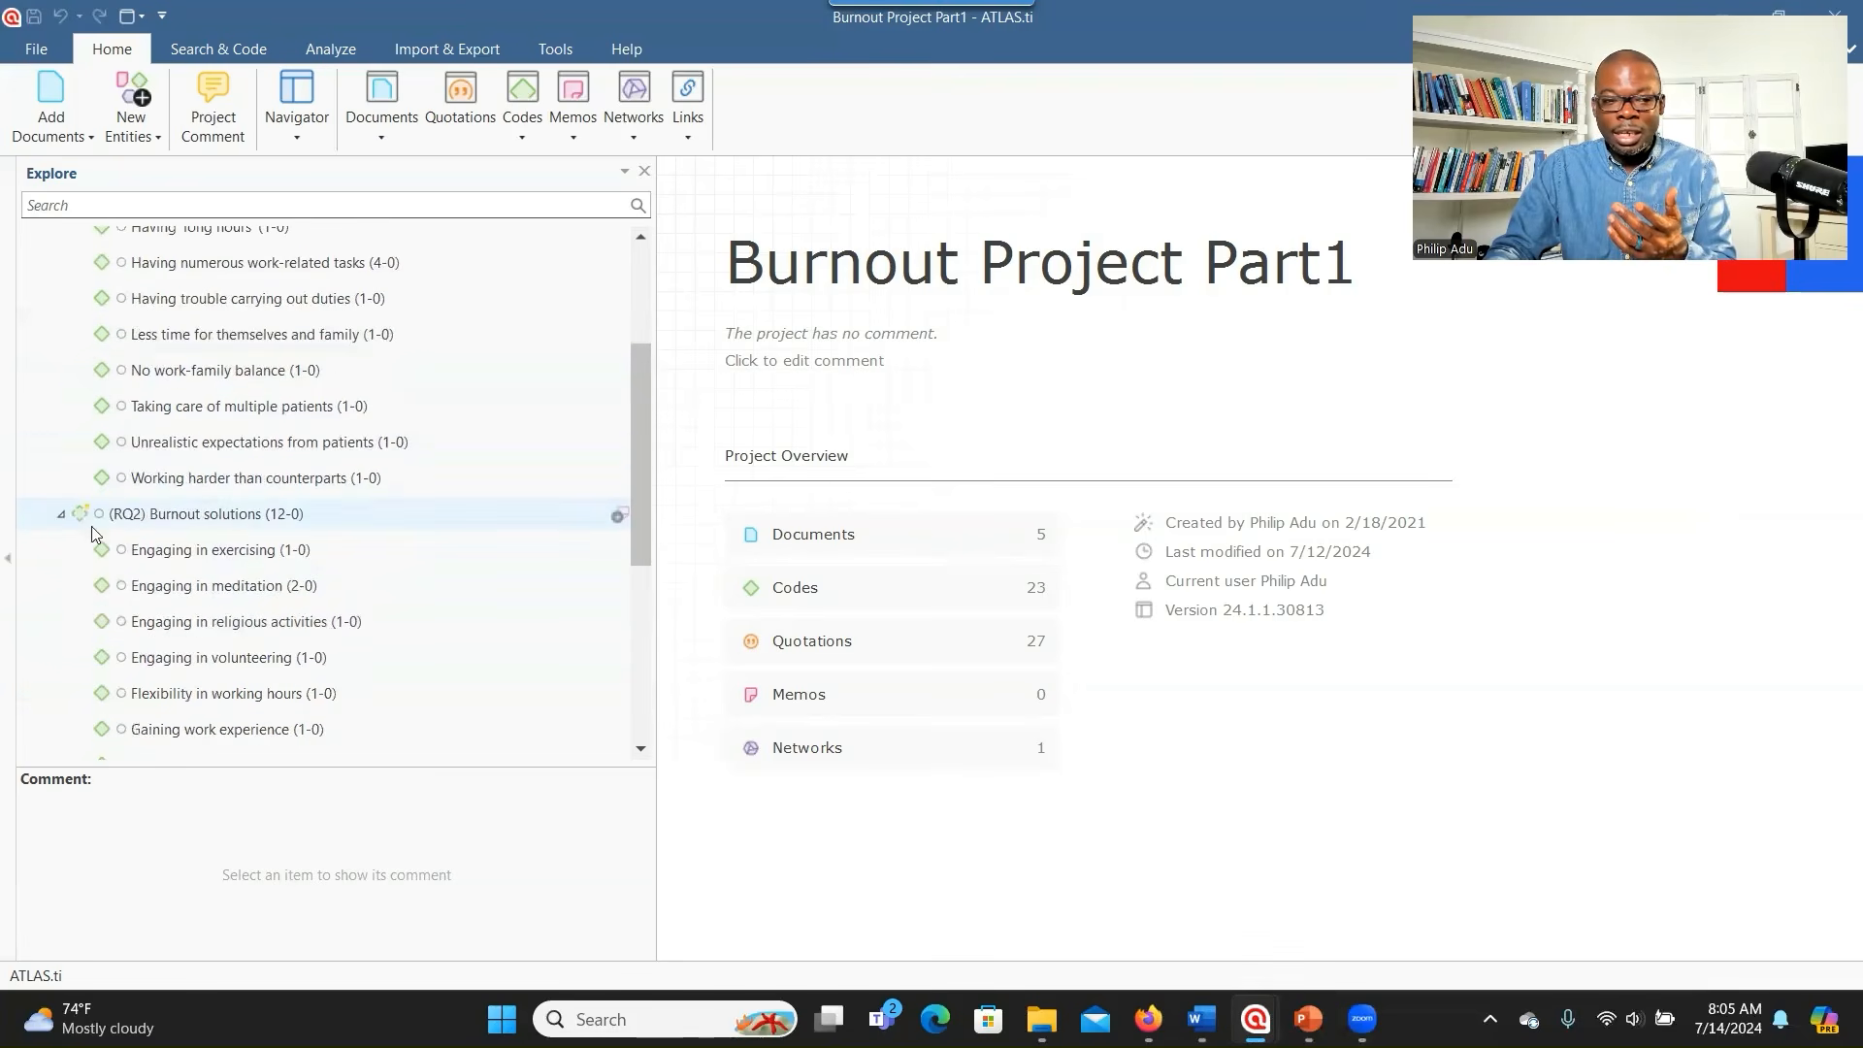
pyautogui.click(61, 513)
pyautogui.scroll(2, 59, 330)
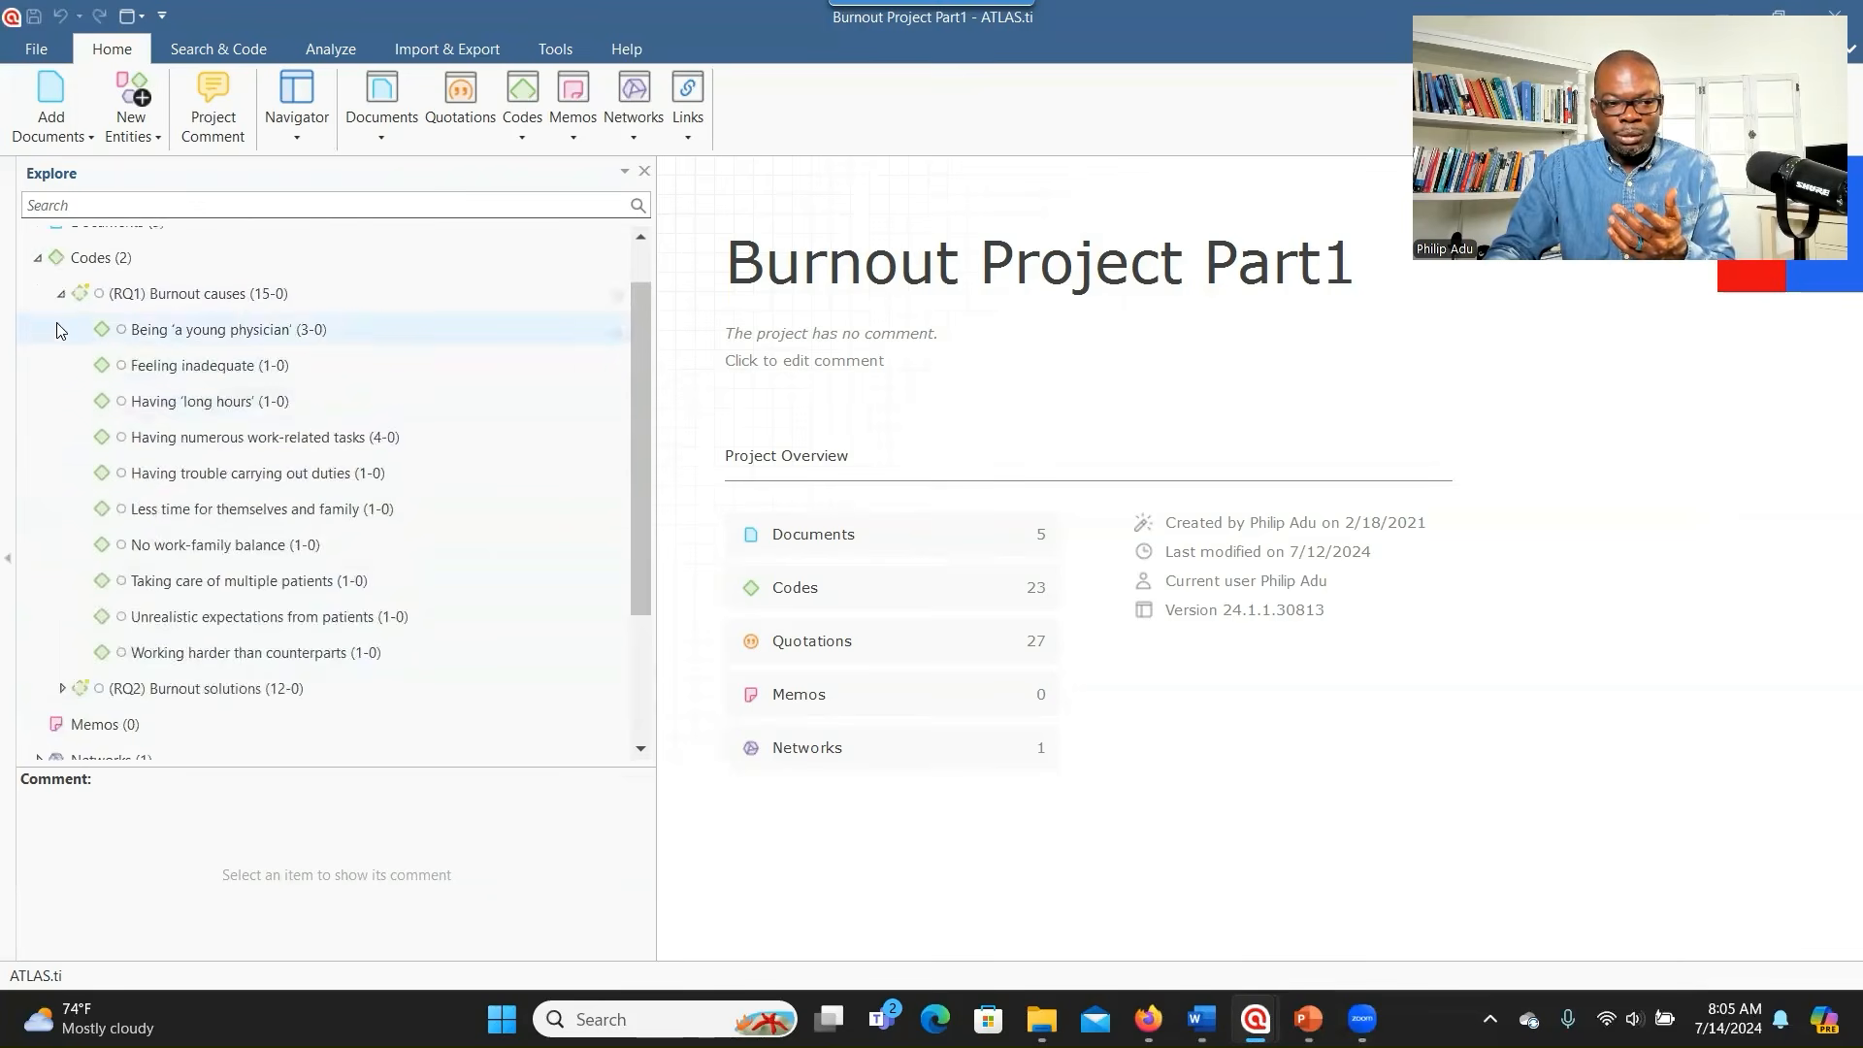
pyautogui.click(62, 293)
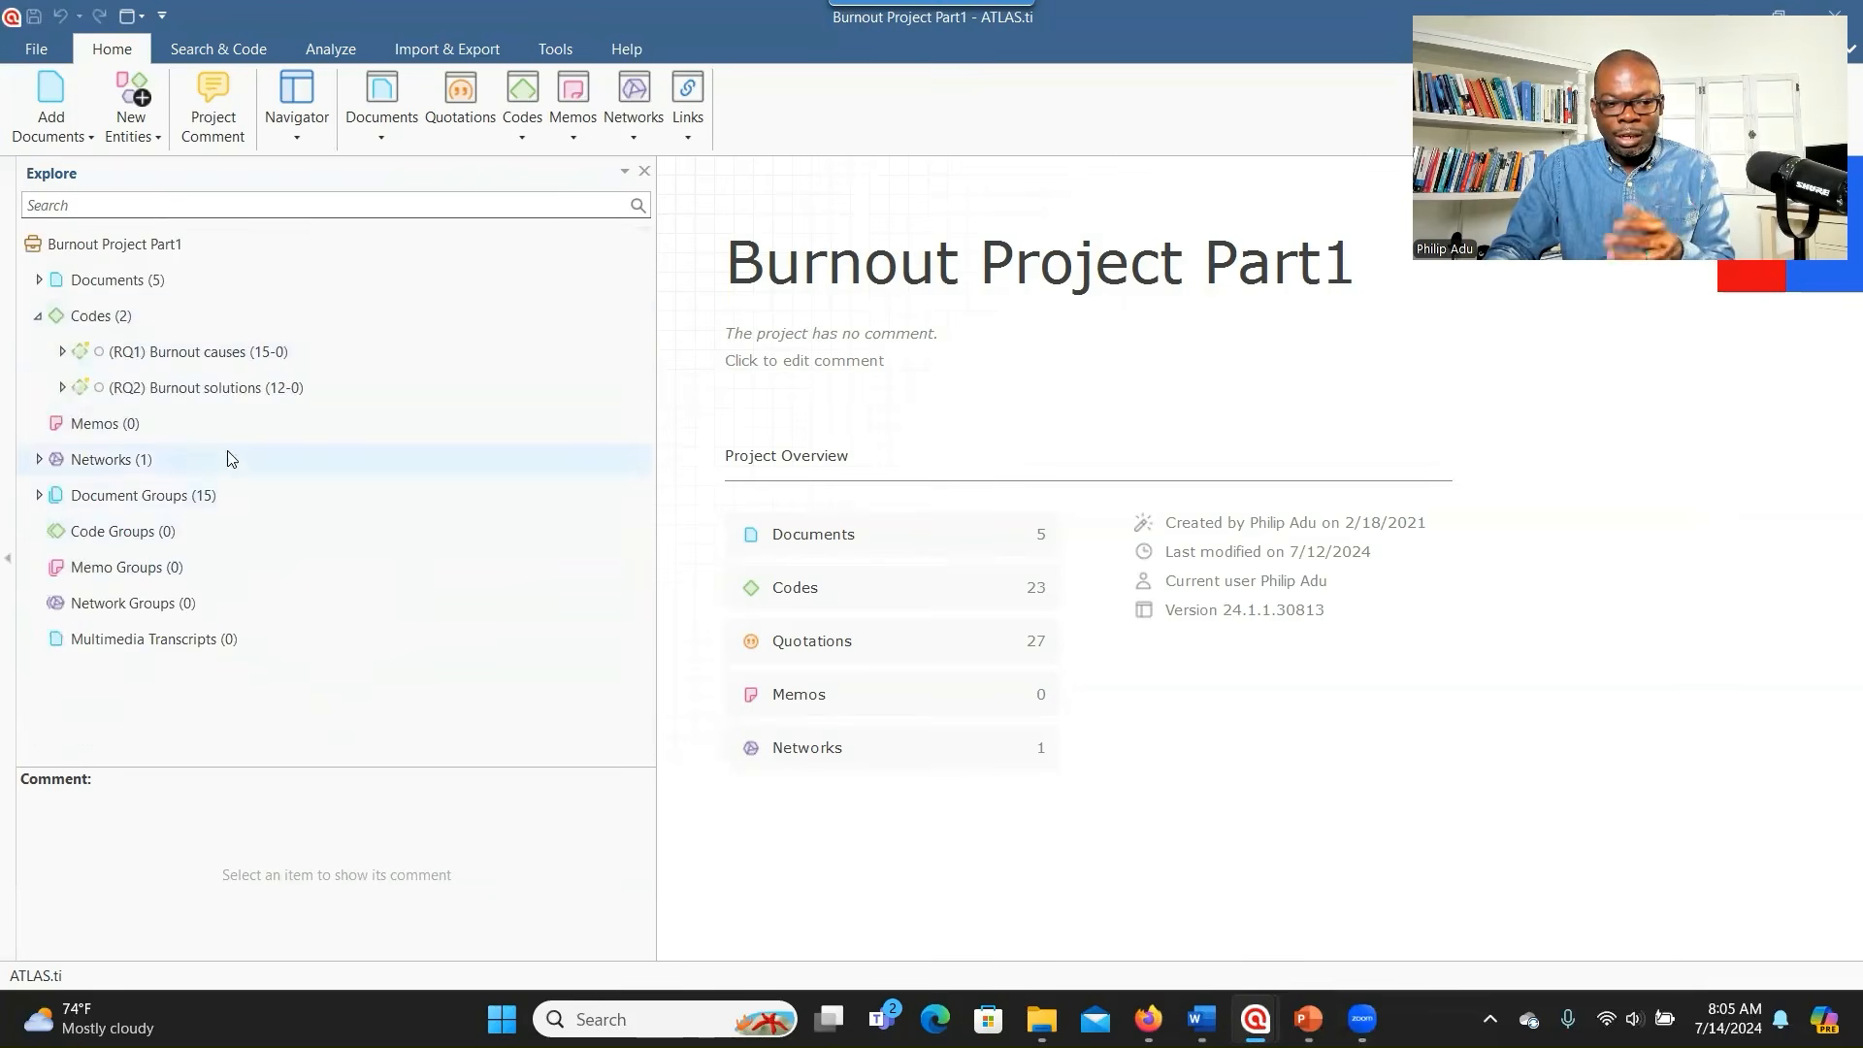
# - Add the subcode 'Taking family vacation' under (RQ1) Burnout causes
pyautogui.click(205, 356)
pyautogui.rightClick(206, 357)
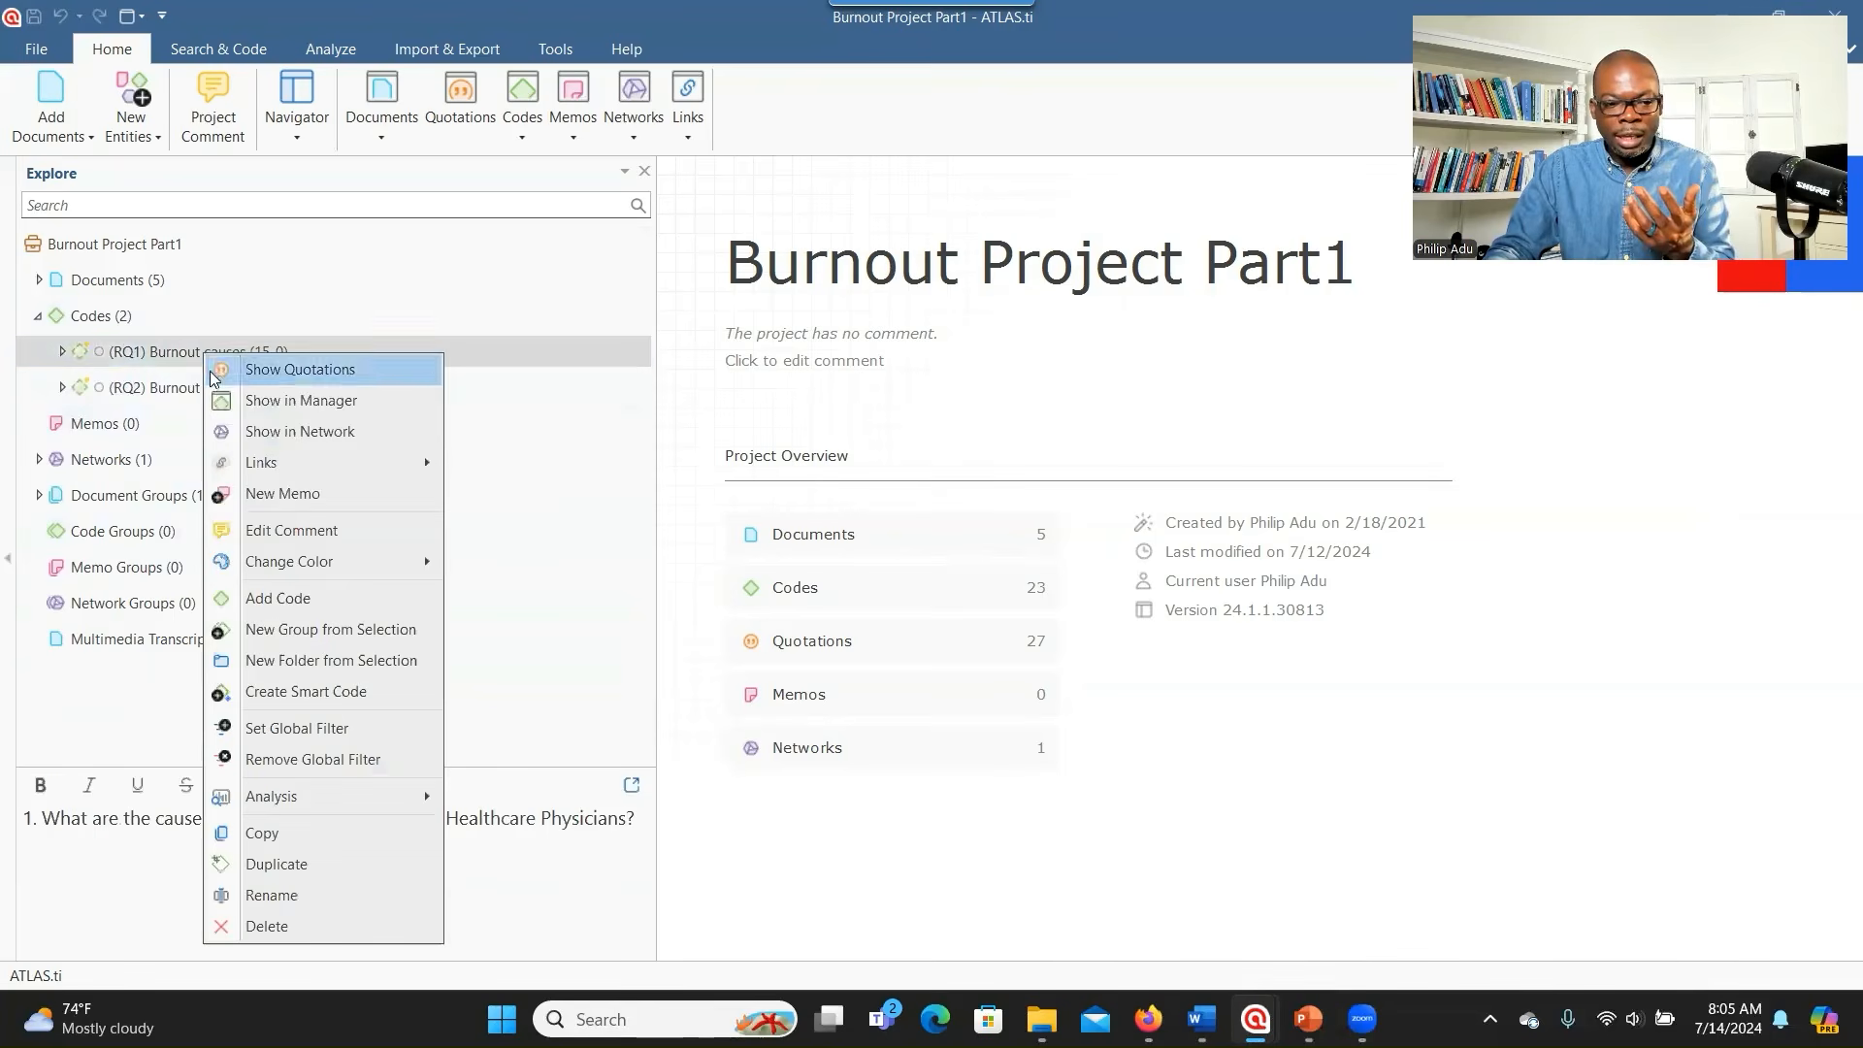
pyautogui.click(276, 597)
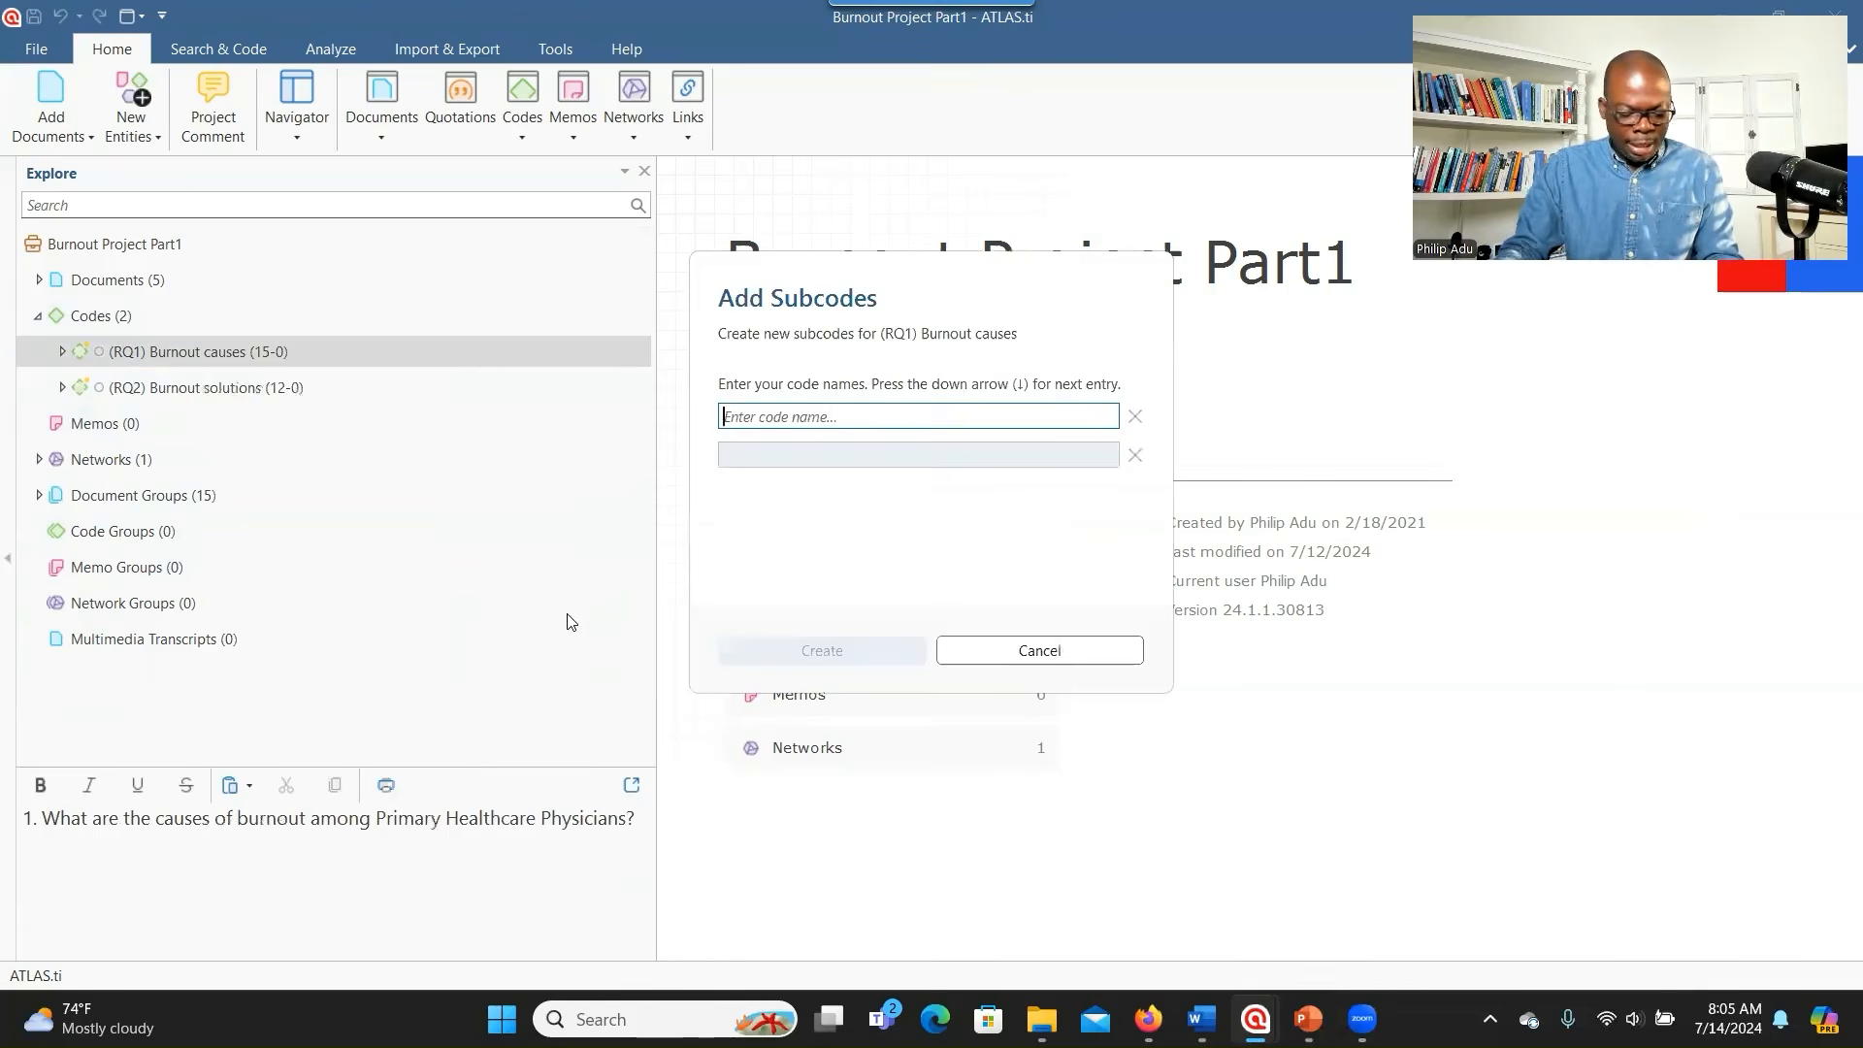
pyautogui.write('Taking family vacation')
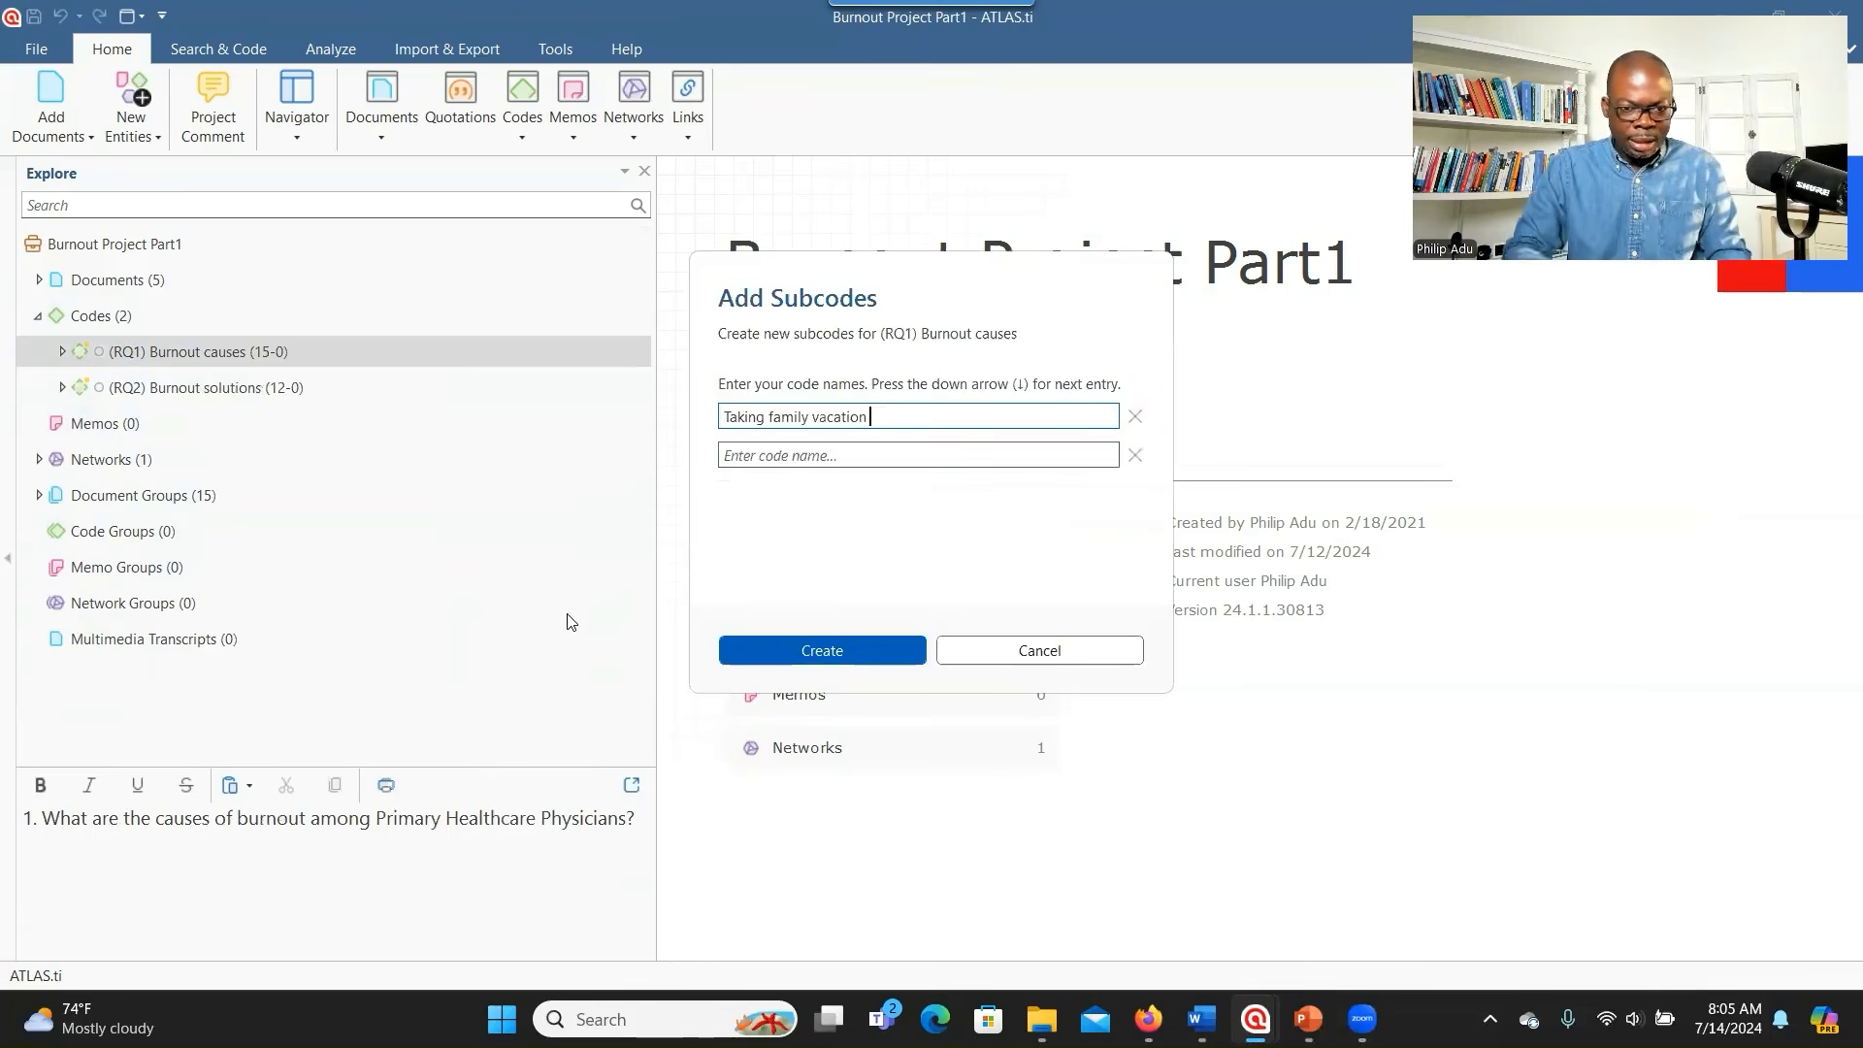
pyautogui.click(788, 652)
pyautogui.scroll(-1, 341, 481)
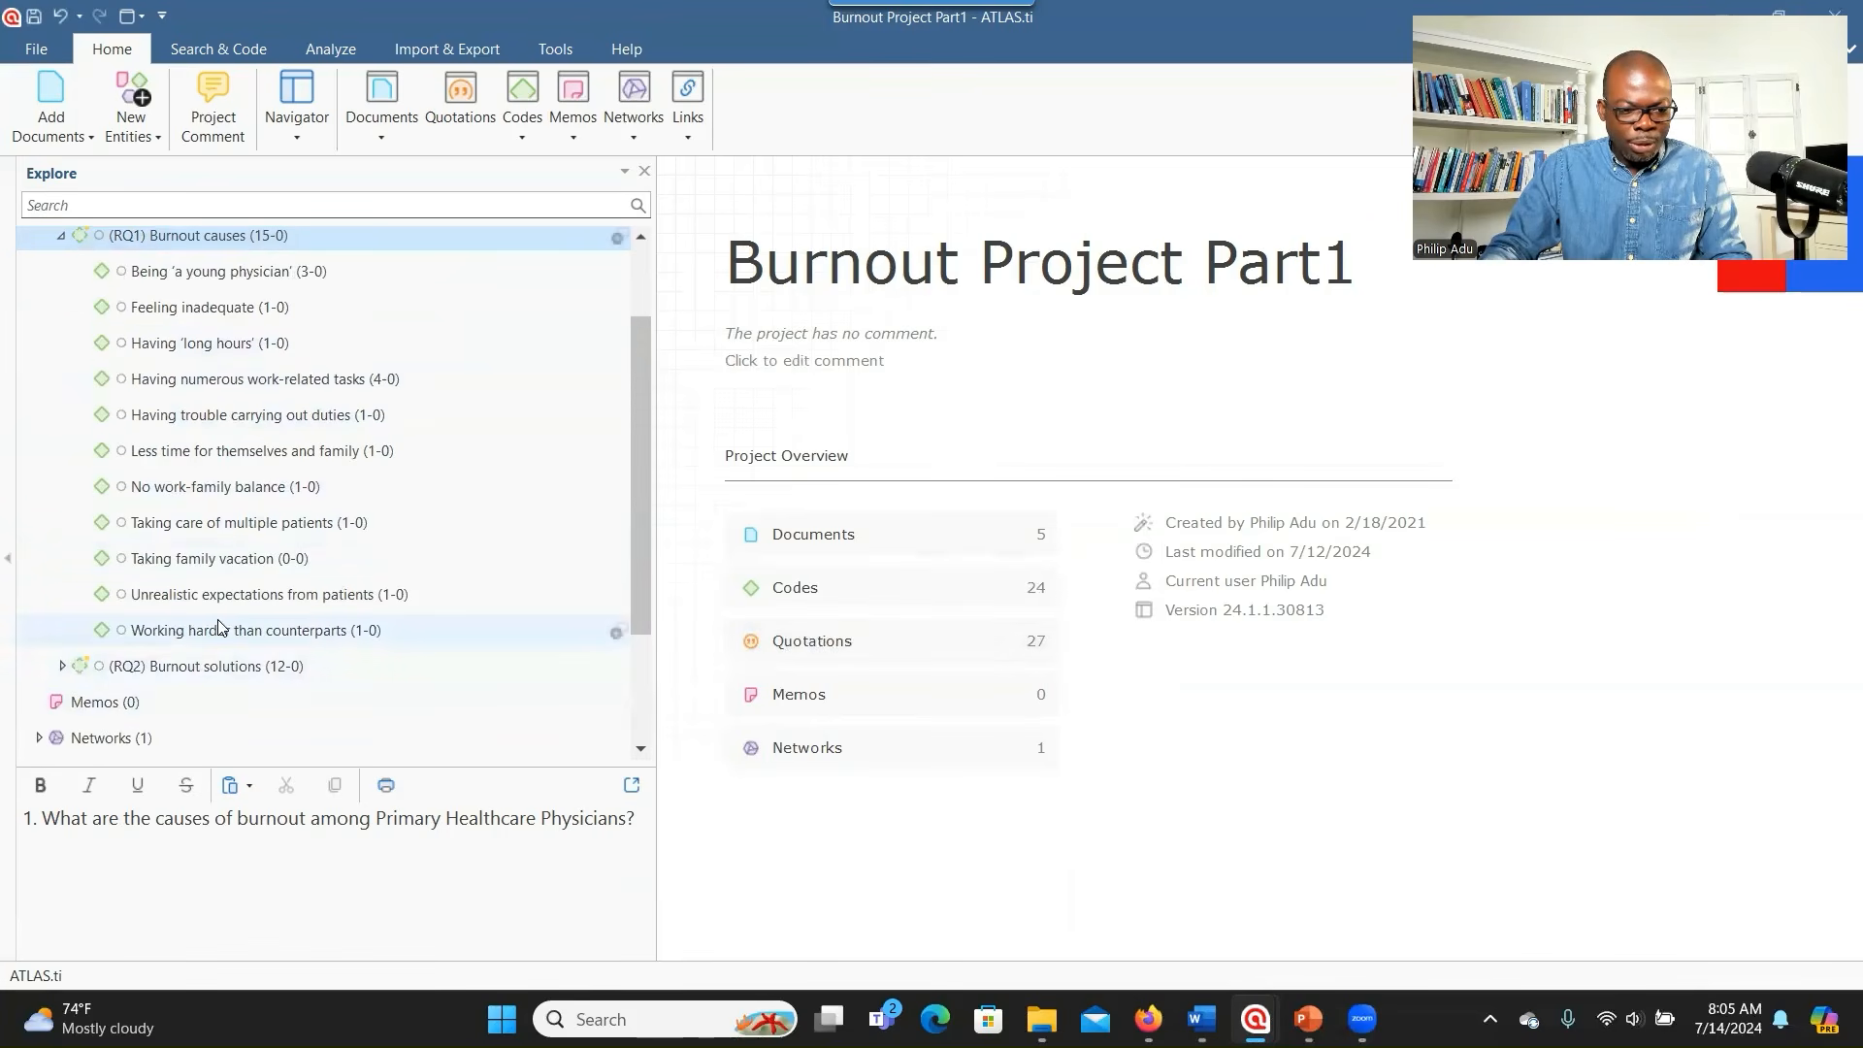
pyautogui.scroll(1, 231, 582)
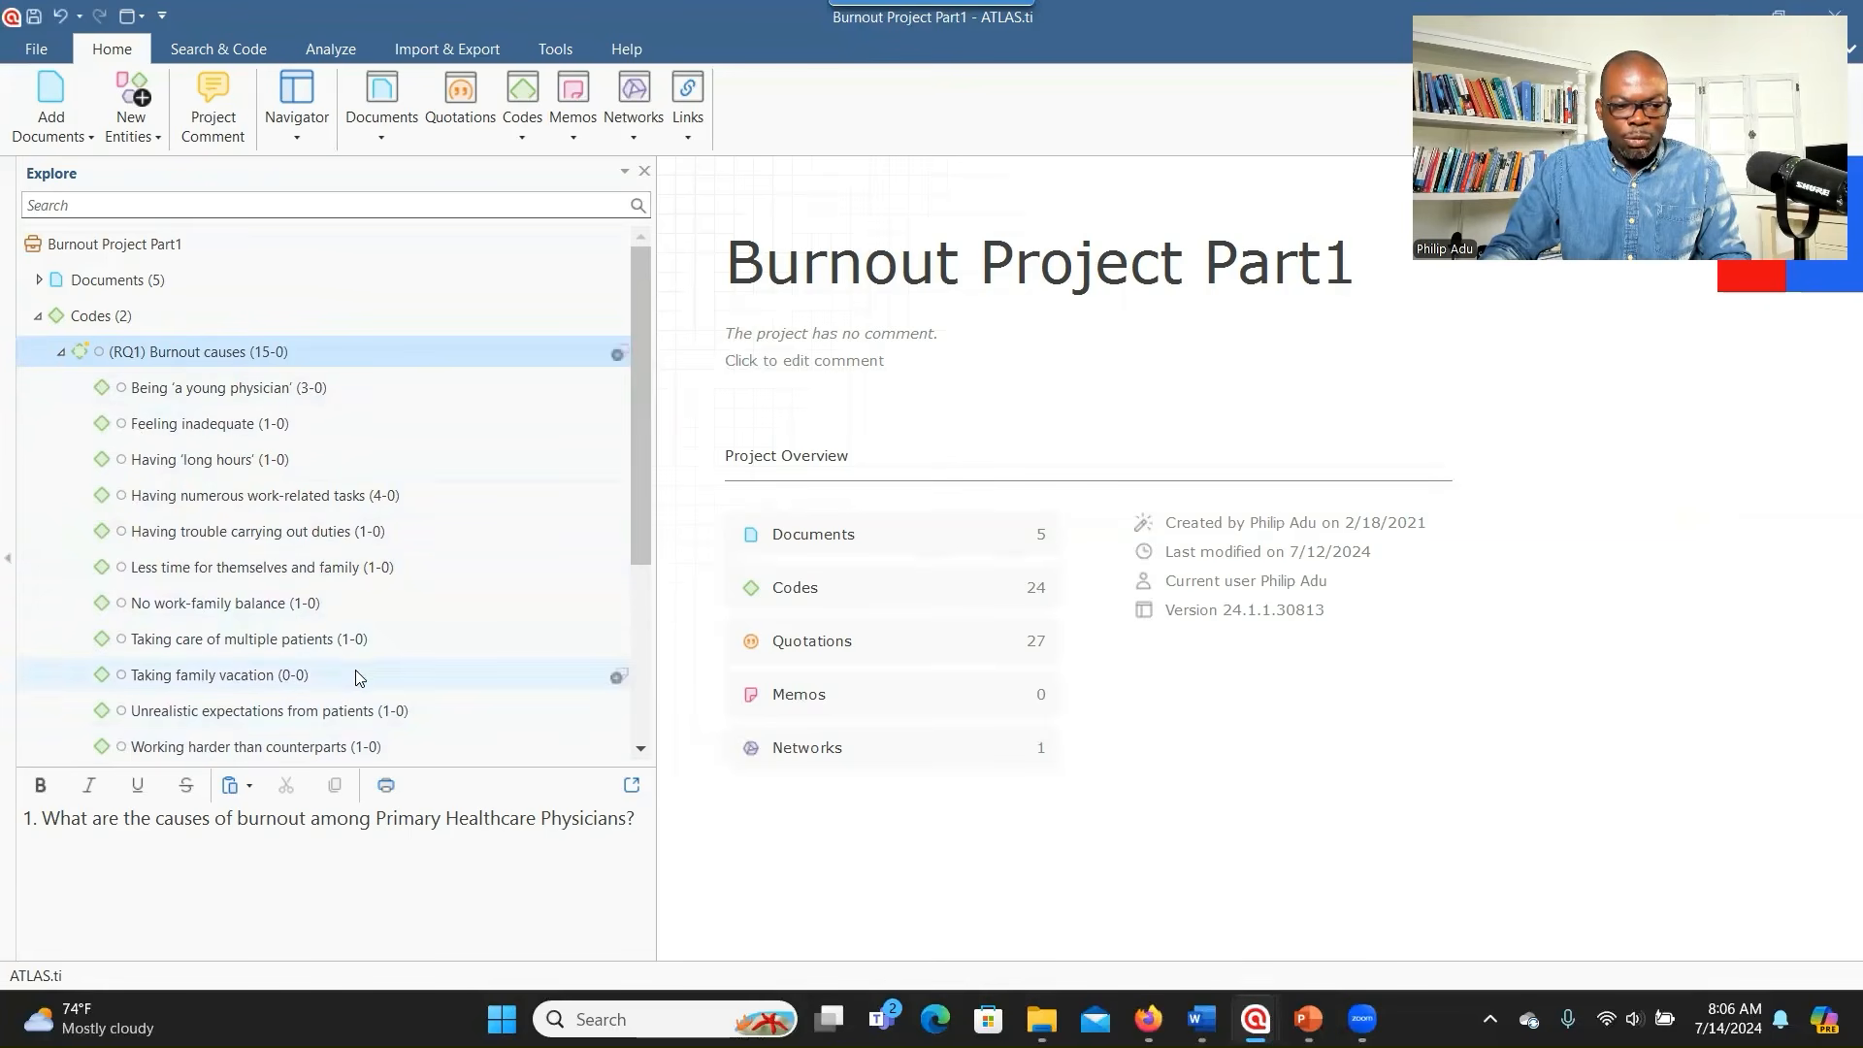
# - Open D 1: P1 and bring up Apply Codes for the elderly-patients passage in paragraph 6
pyautogui.click(40, 280)
pyautogui.doubleClick(107, 315)
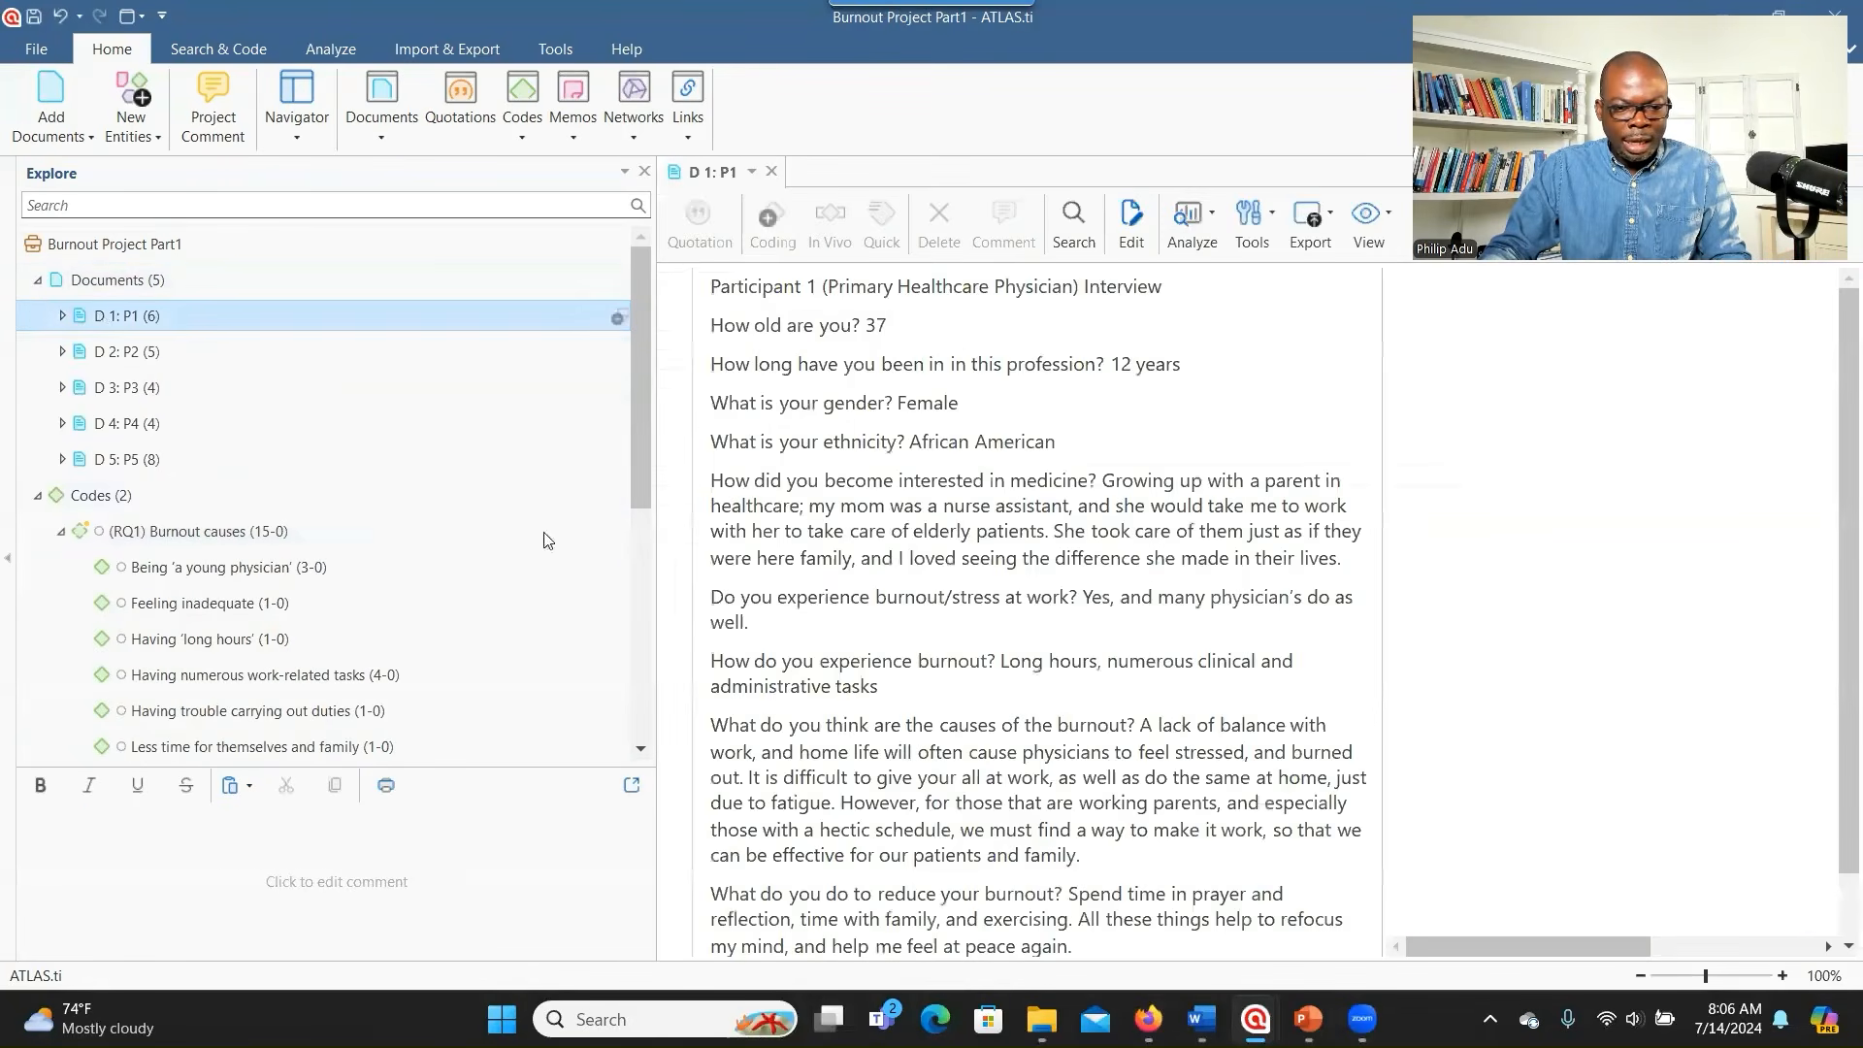
pyautogui.moveTo(941, 531); pyautogui.dragTo(1315, 532)
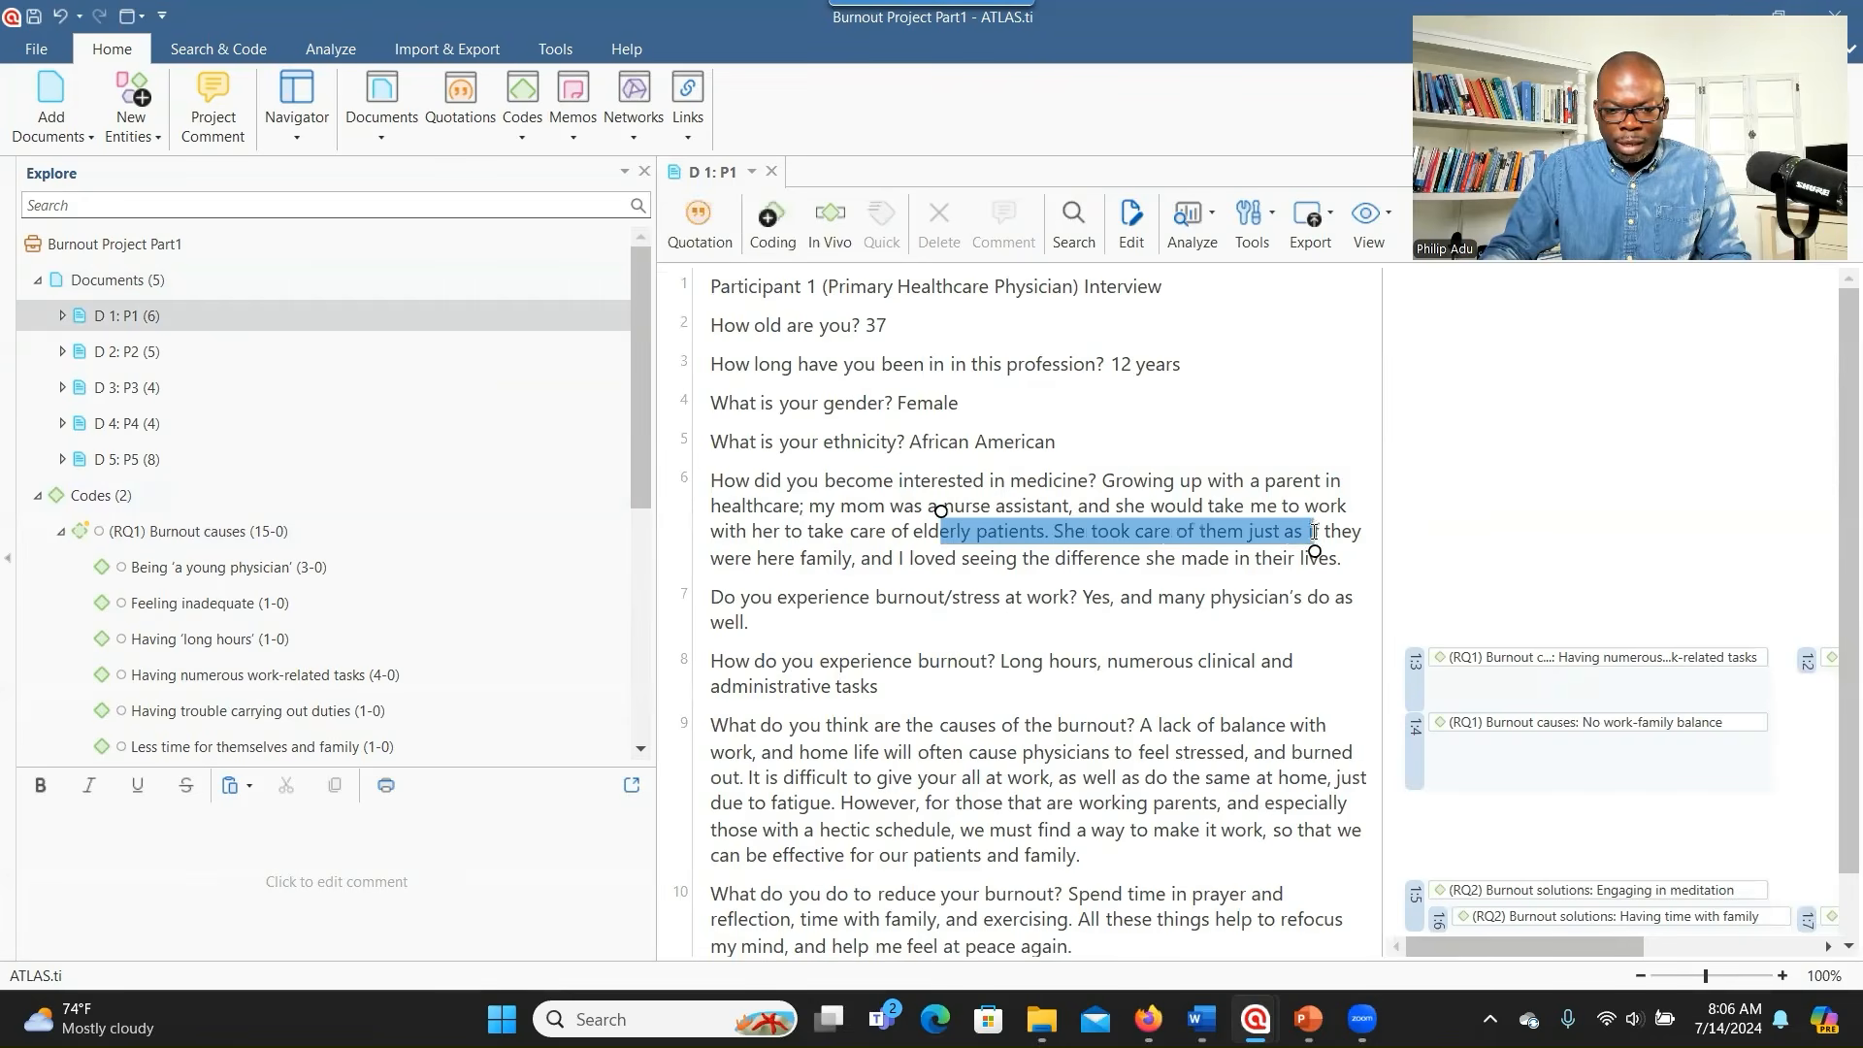
pyautogui.rightClick(1126, 524)
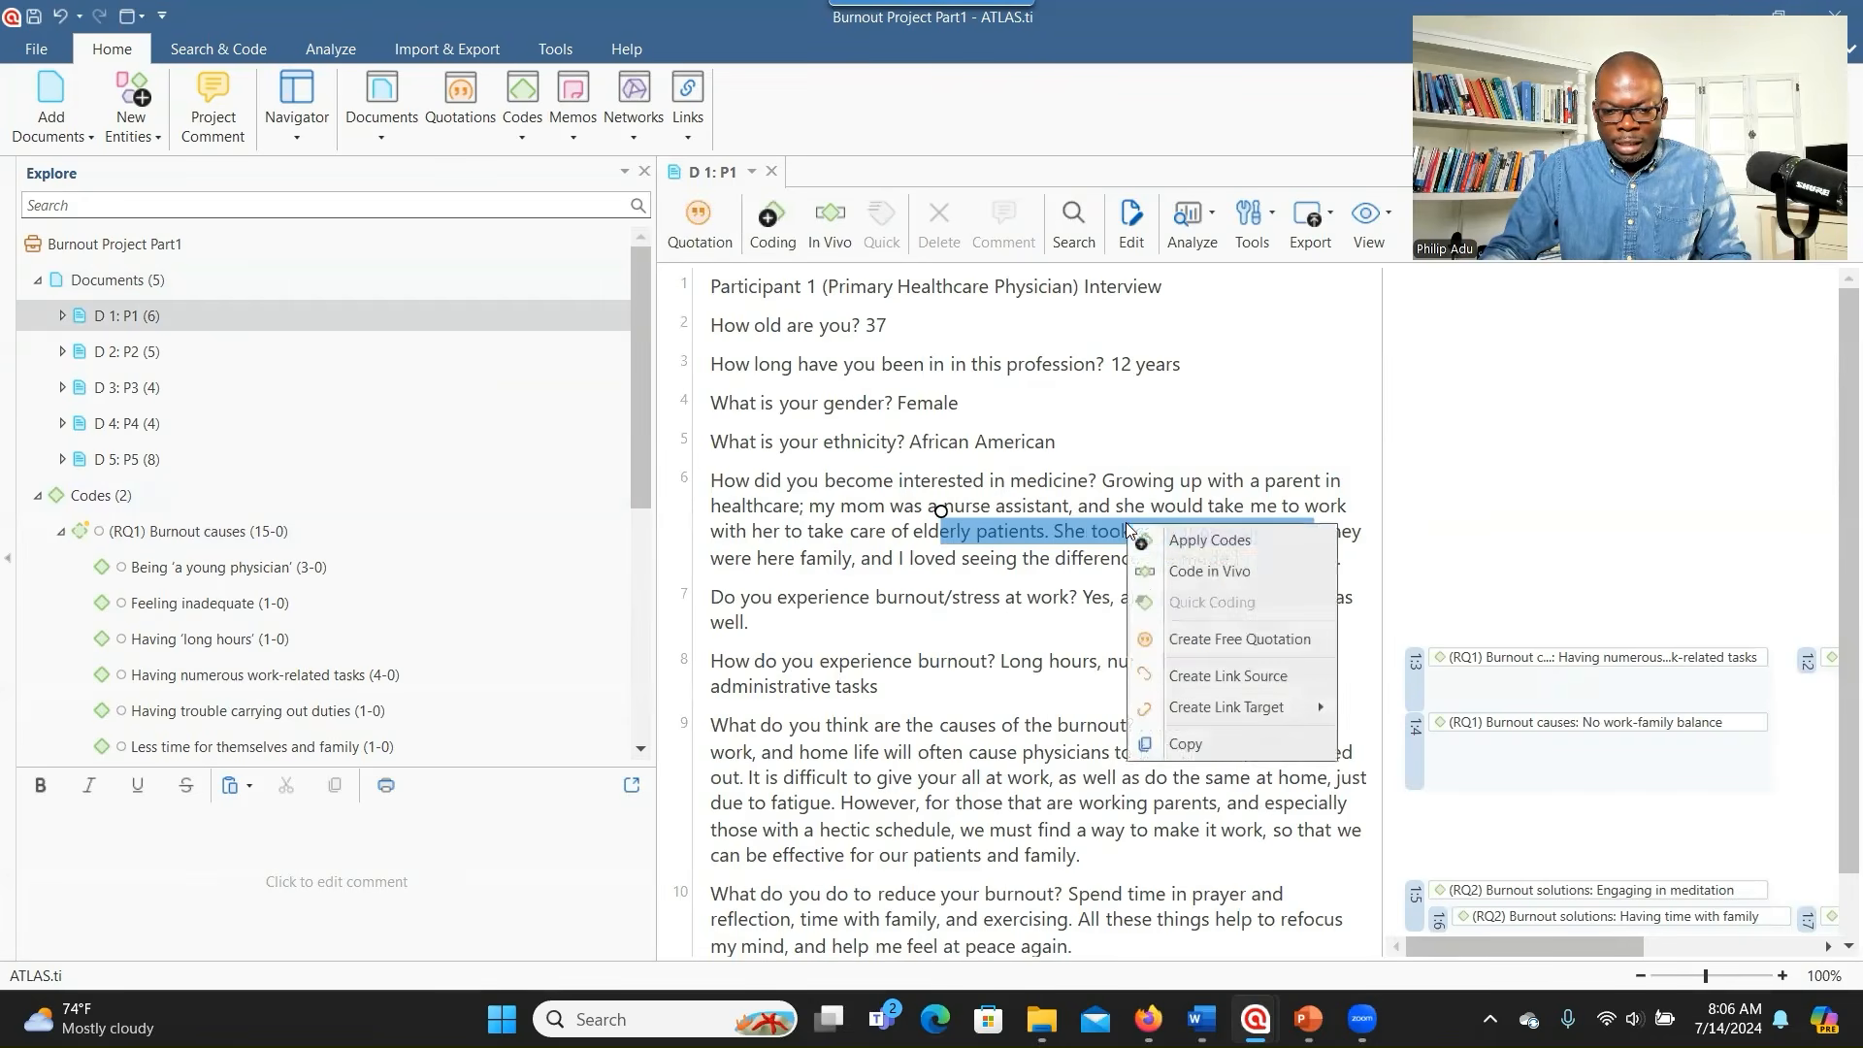
pyautogui.click(1203, 537)
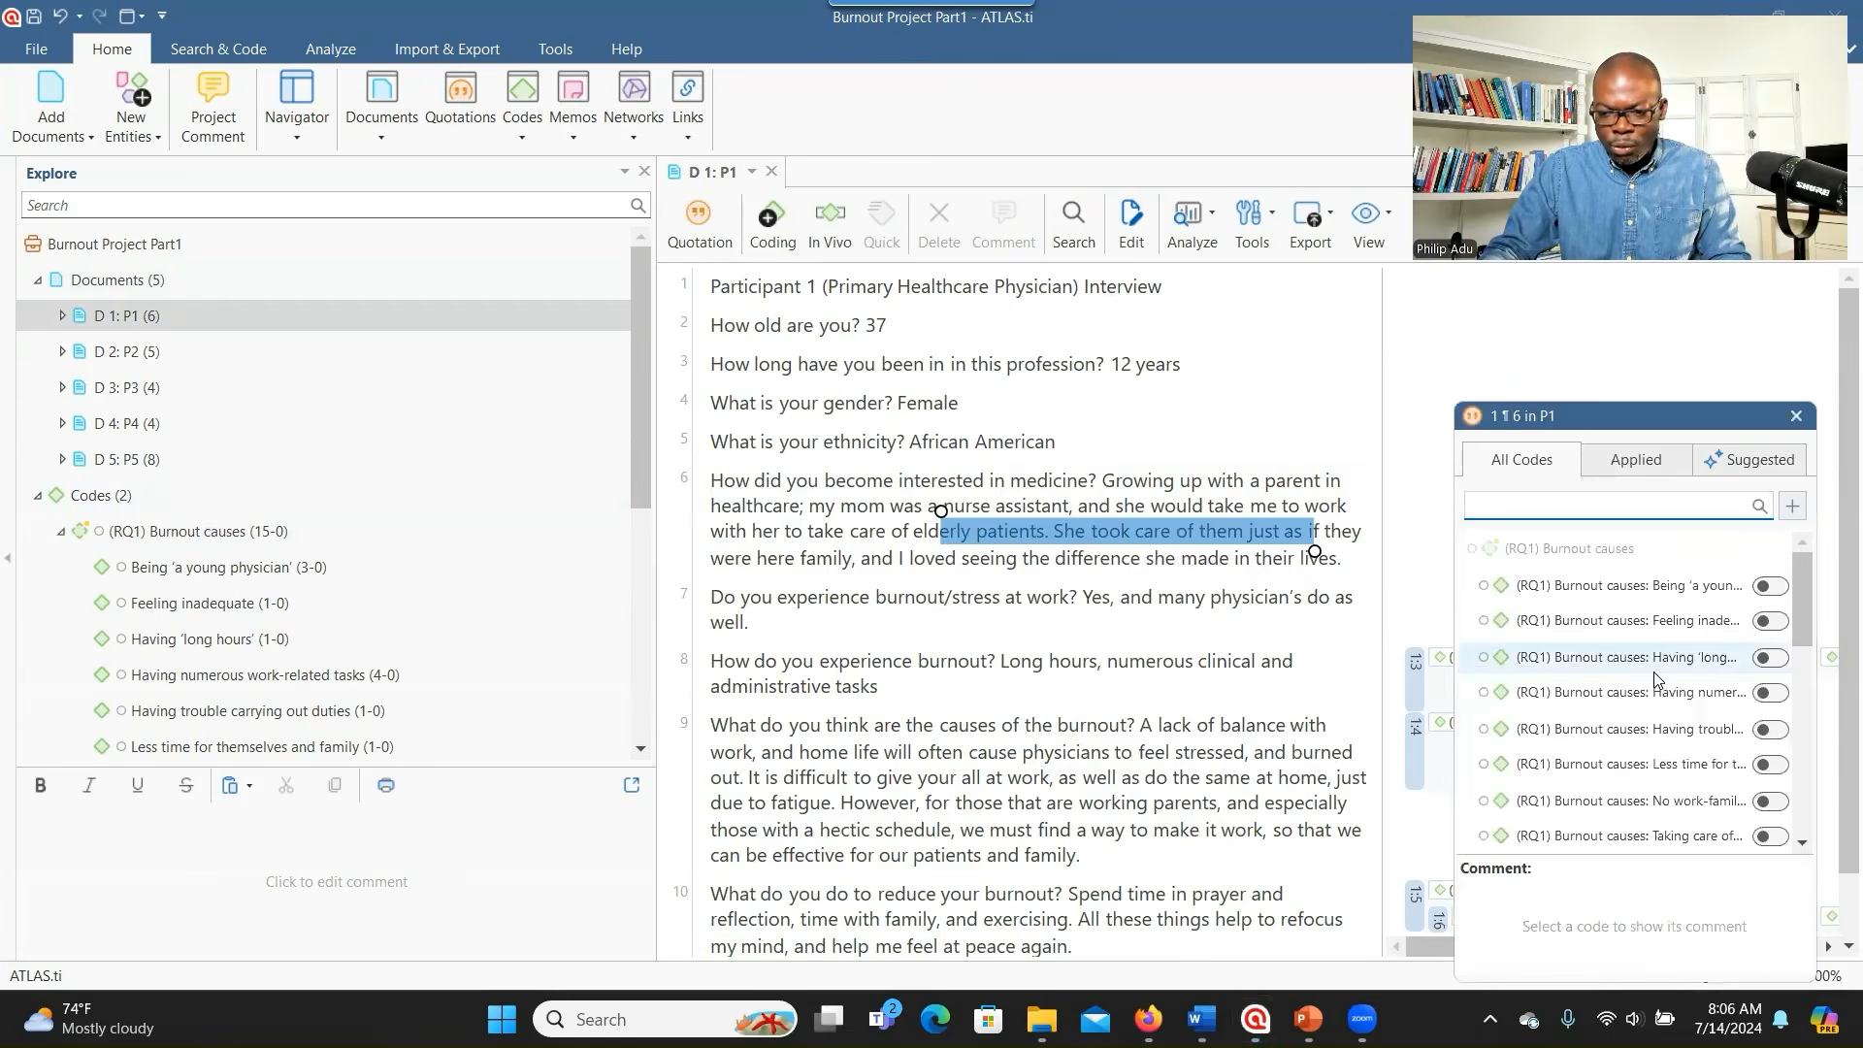
# - Close the code list without applying any codes and collapse the Documents list
pyautogui.scroll(-3, 1655, 689)
pyautogui.scroll(-3, 1655, 689)
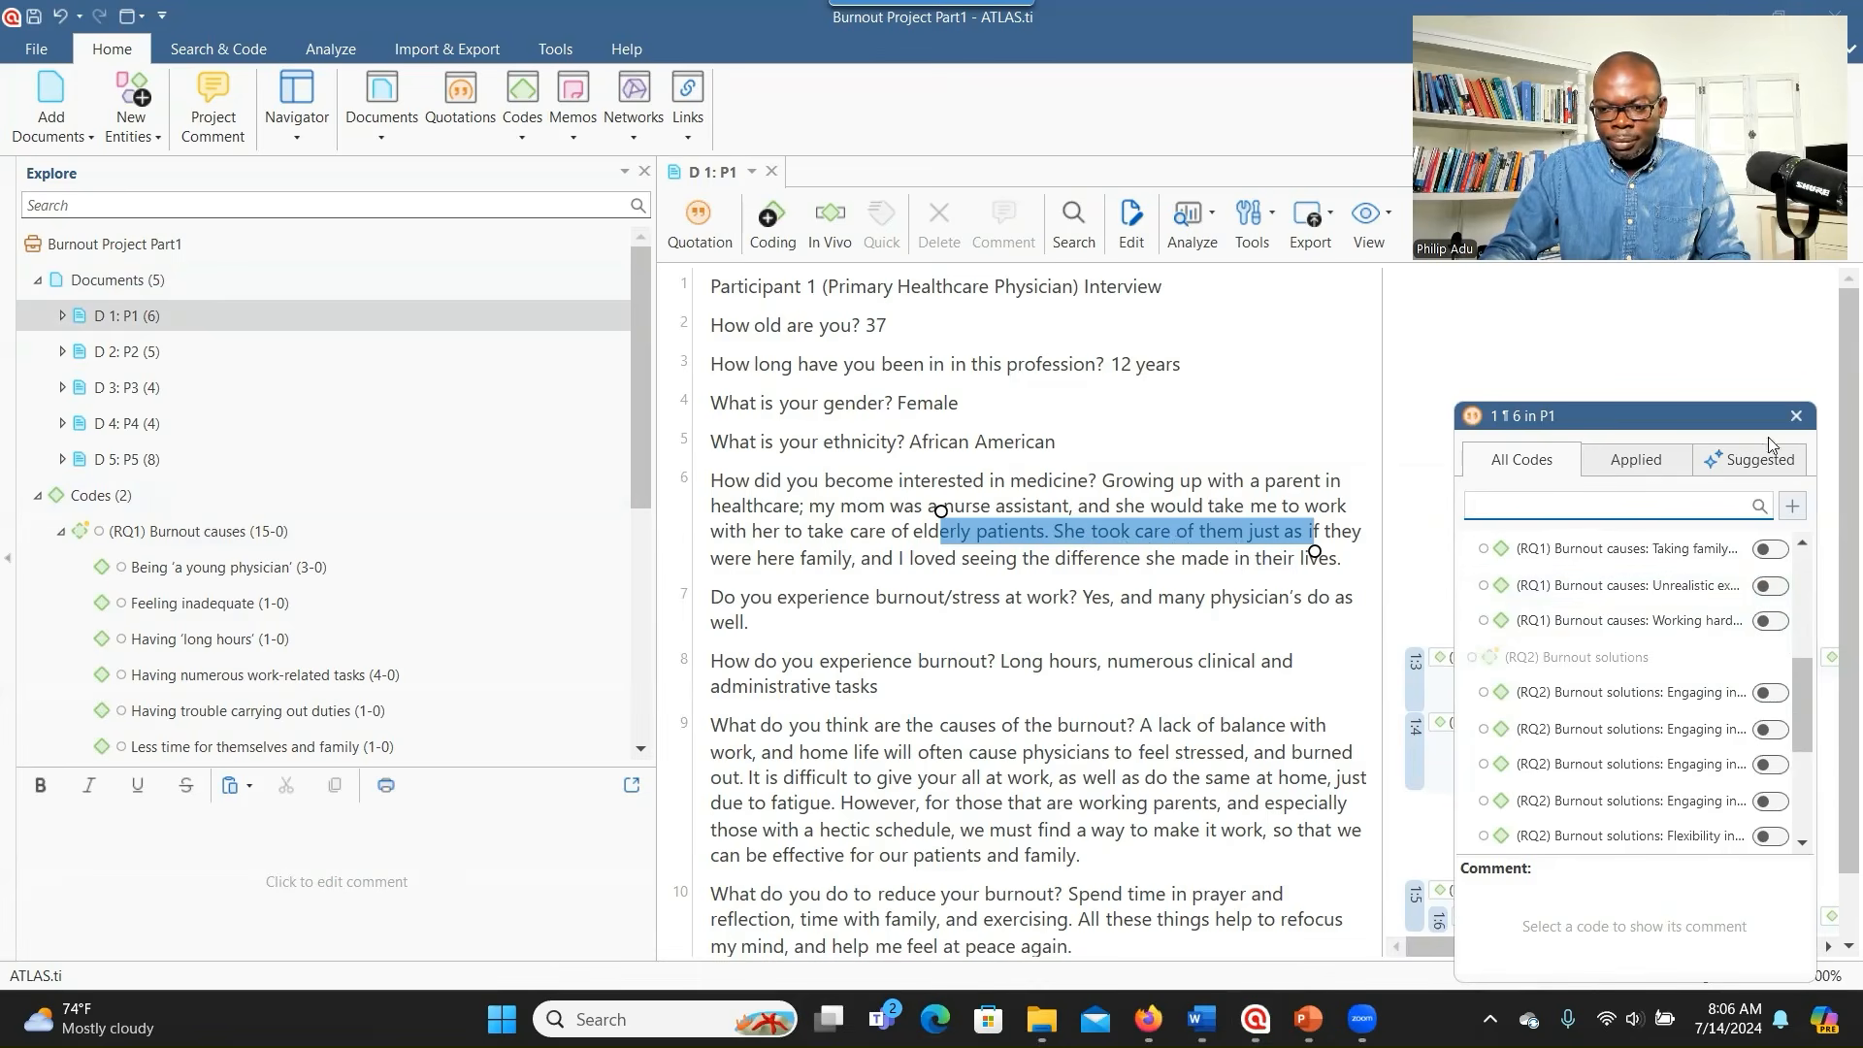
pyautogui.click(1796, 417)
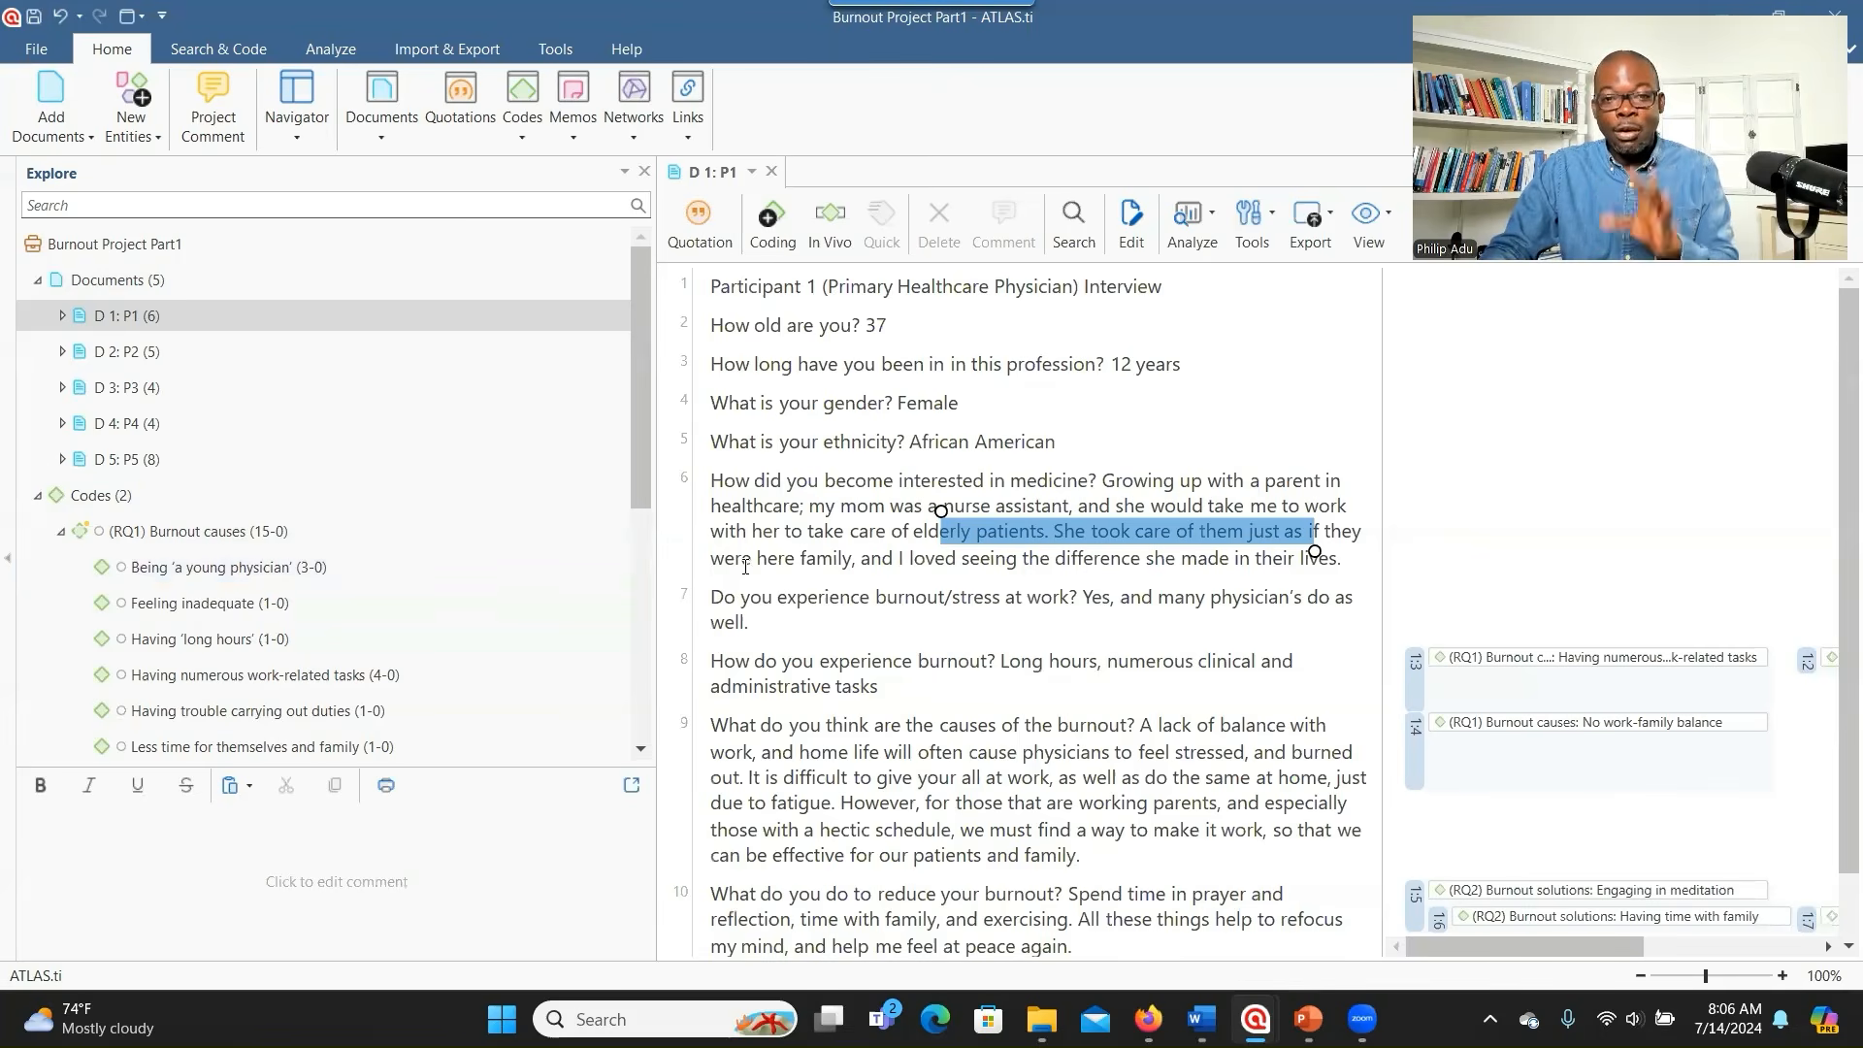
pyautogui.click(41, 281)
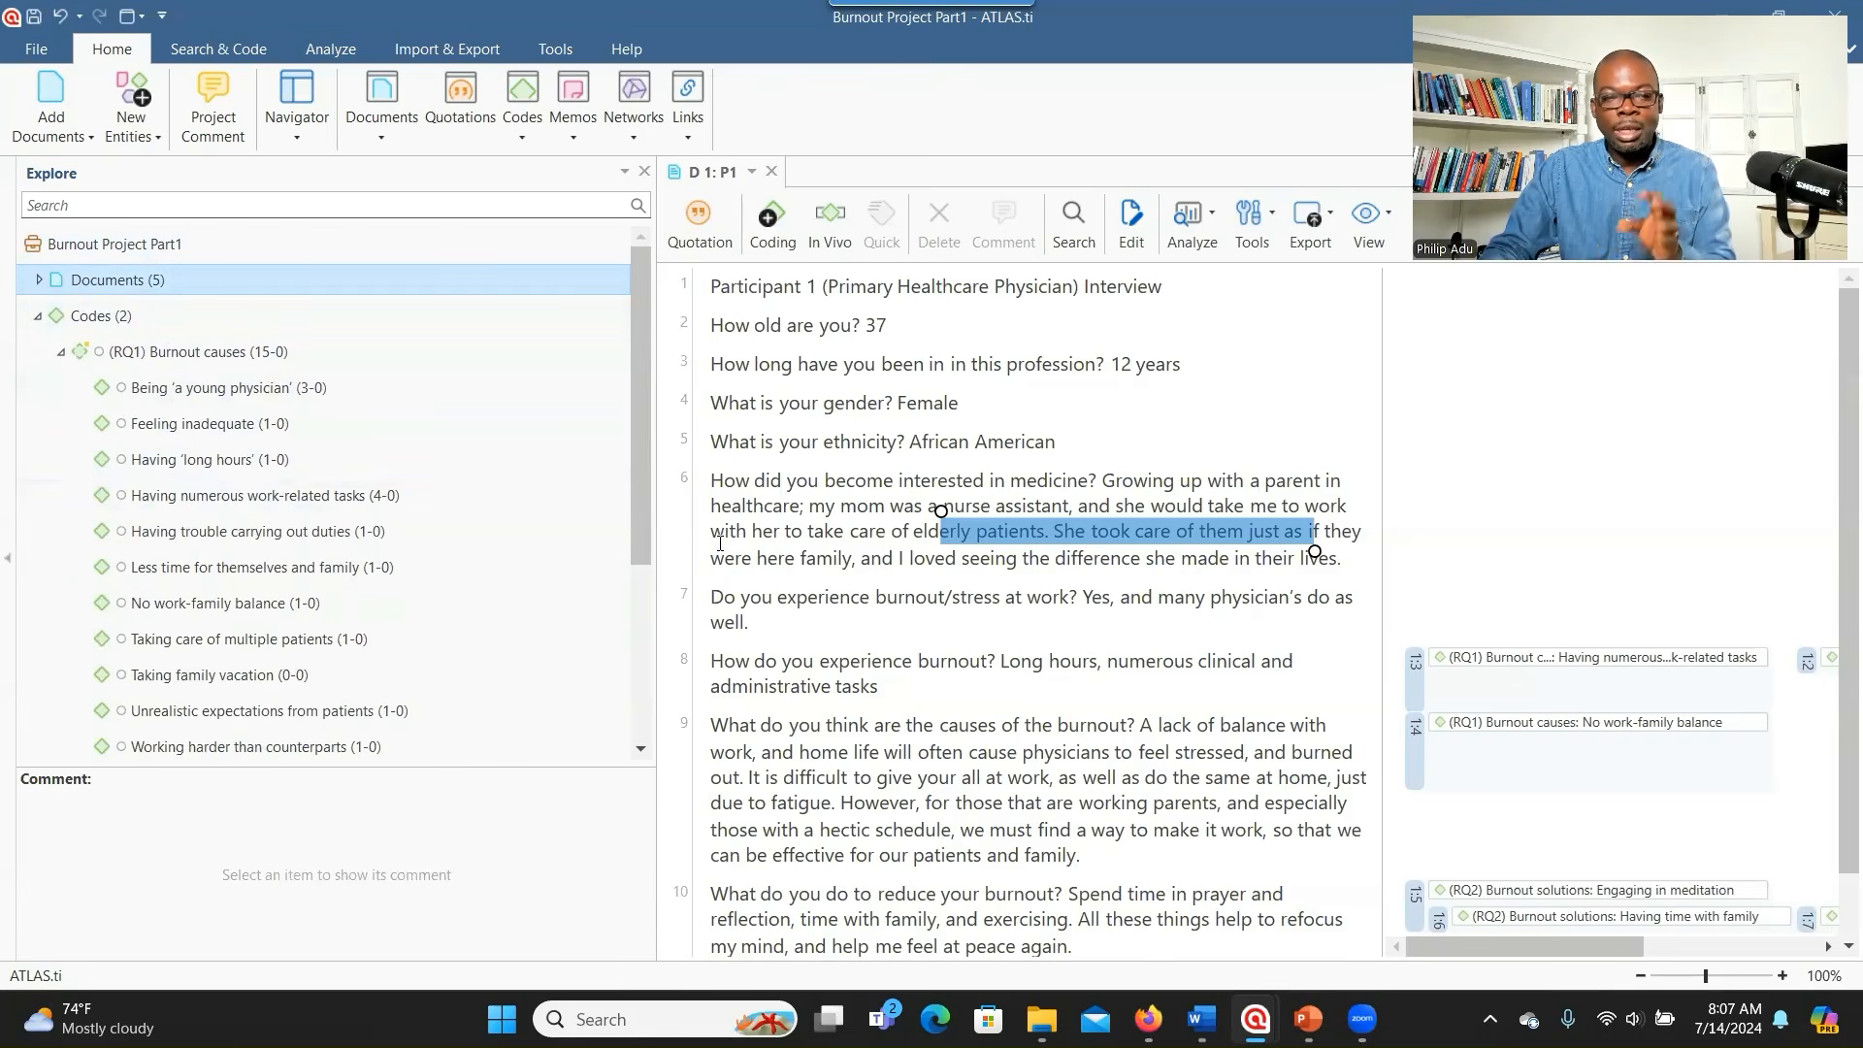
pyautogui.scroll(-3, 233, 621)
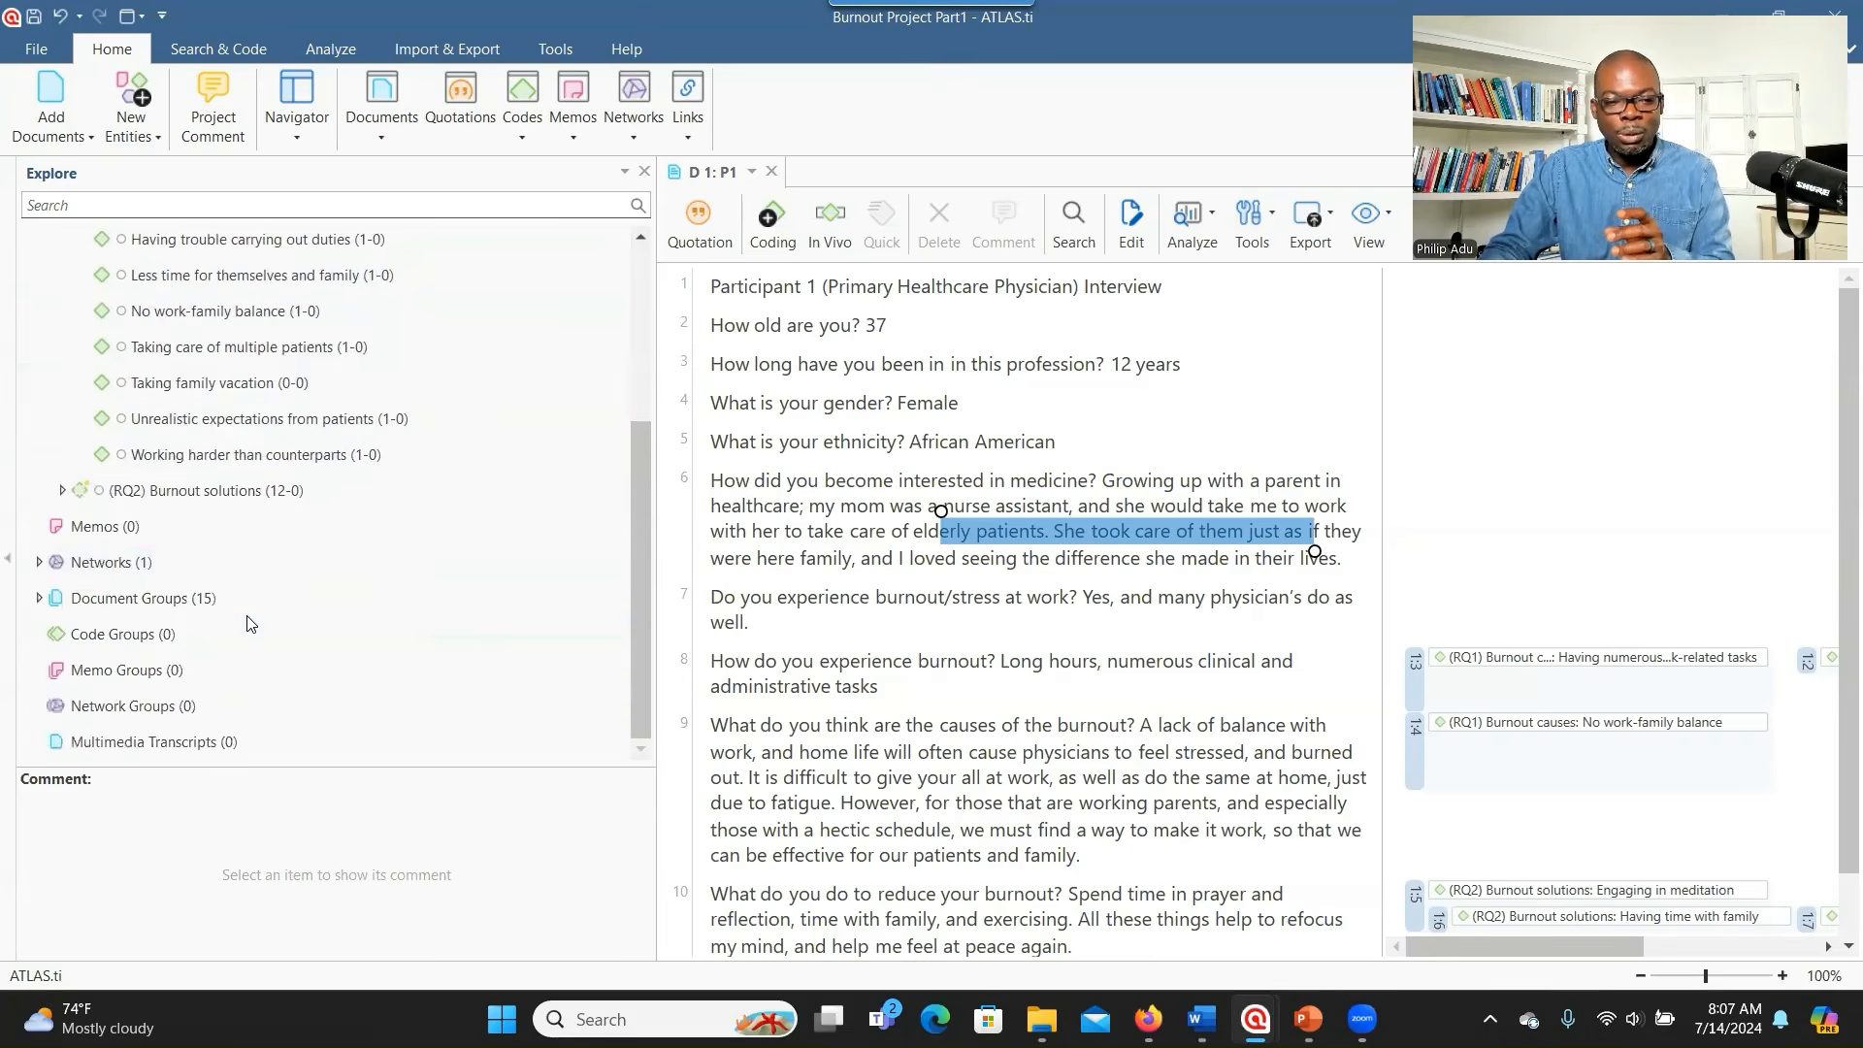
# - Switch to Burnout Project Part2, maximize its window, and expand Code Groups (9)
pyautogui.hotkey('alt', 'Tab')
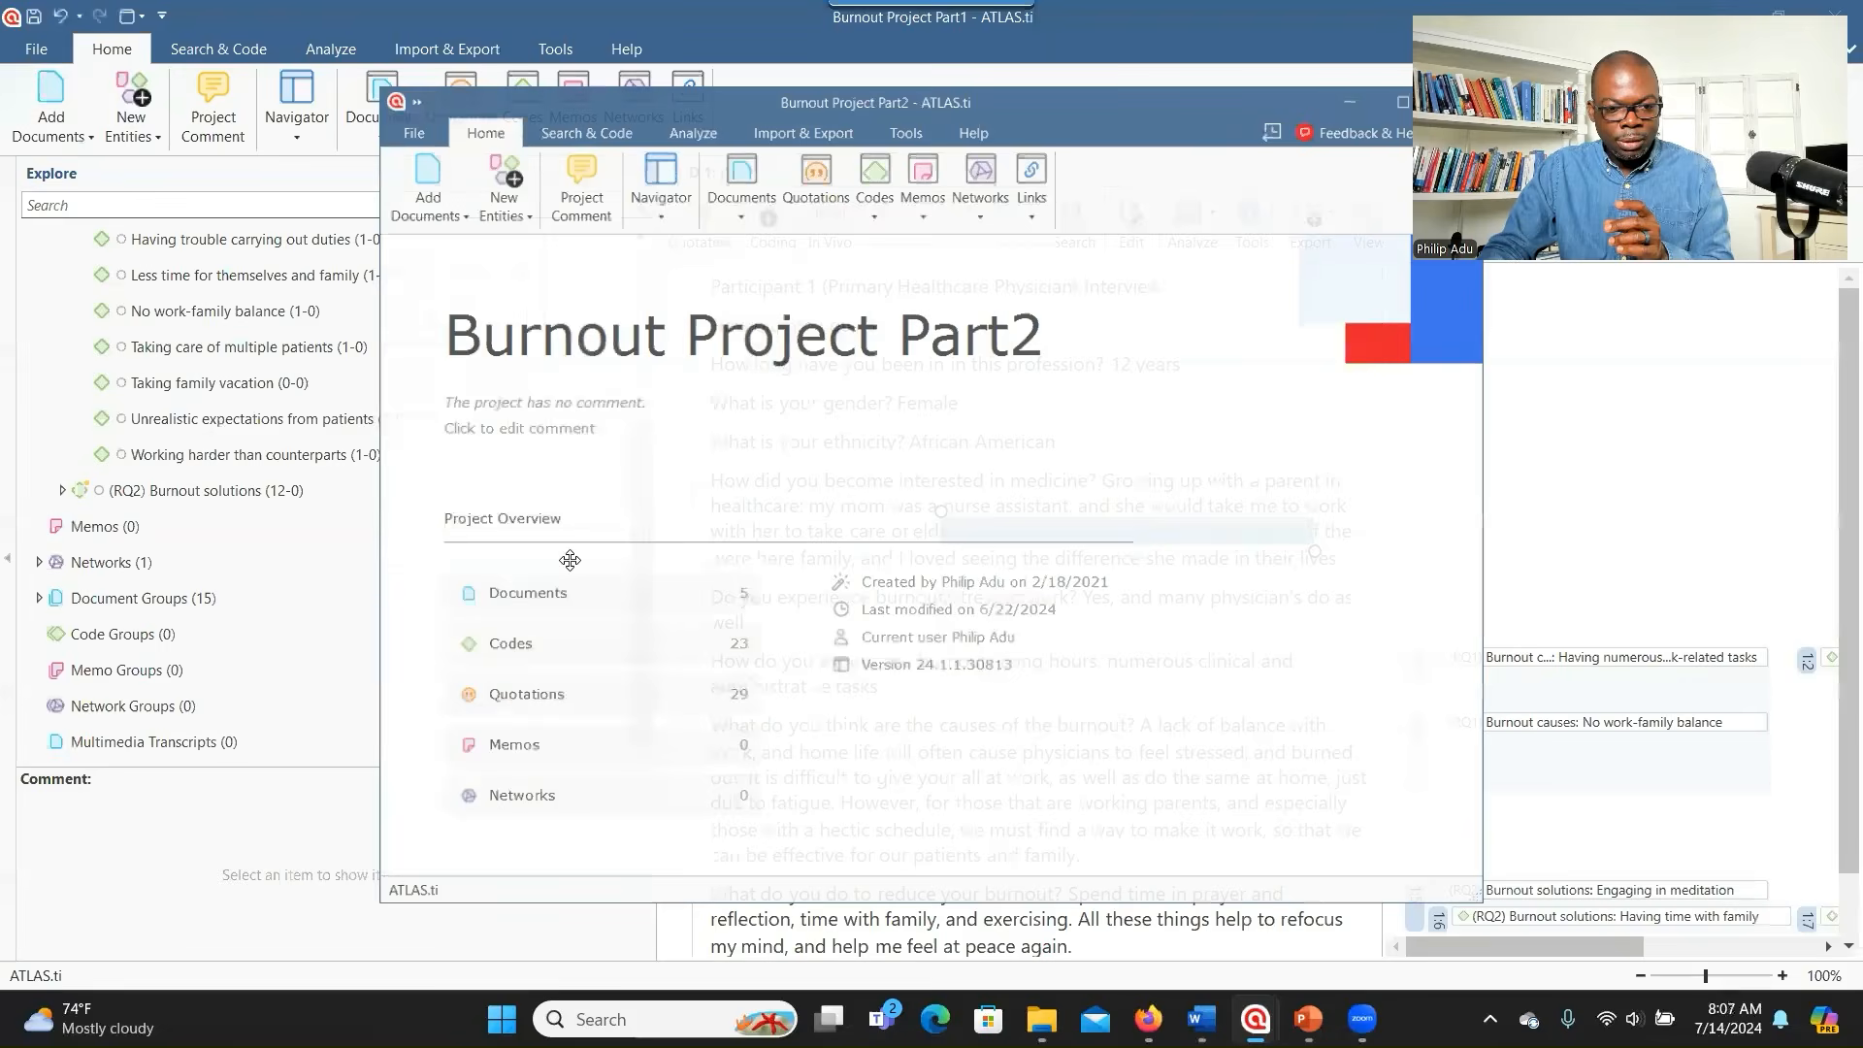
pyautogui.doubleClick(1216, 96)
pyautogui.click(39, 460)
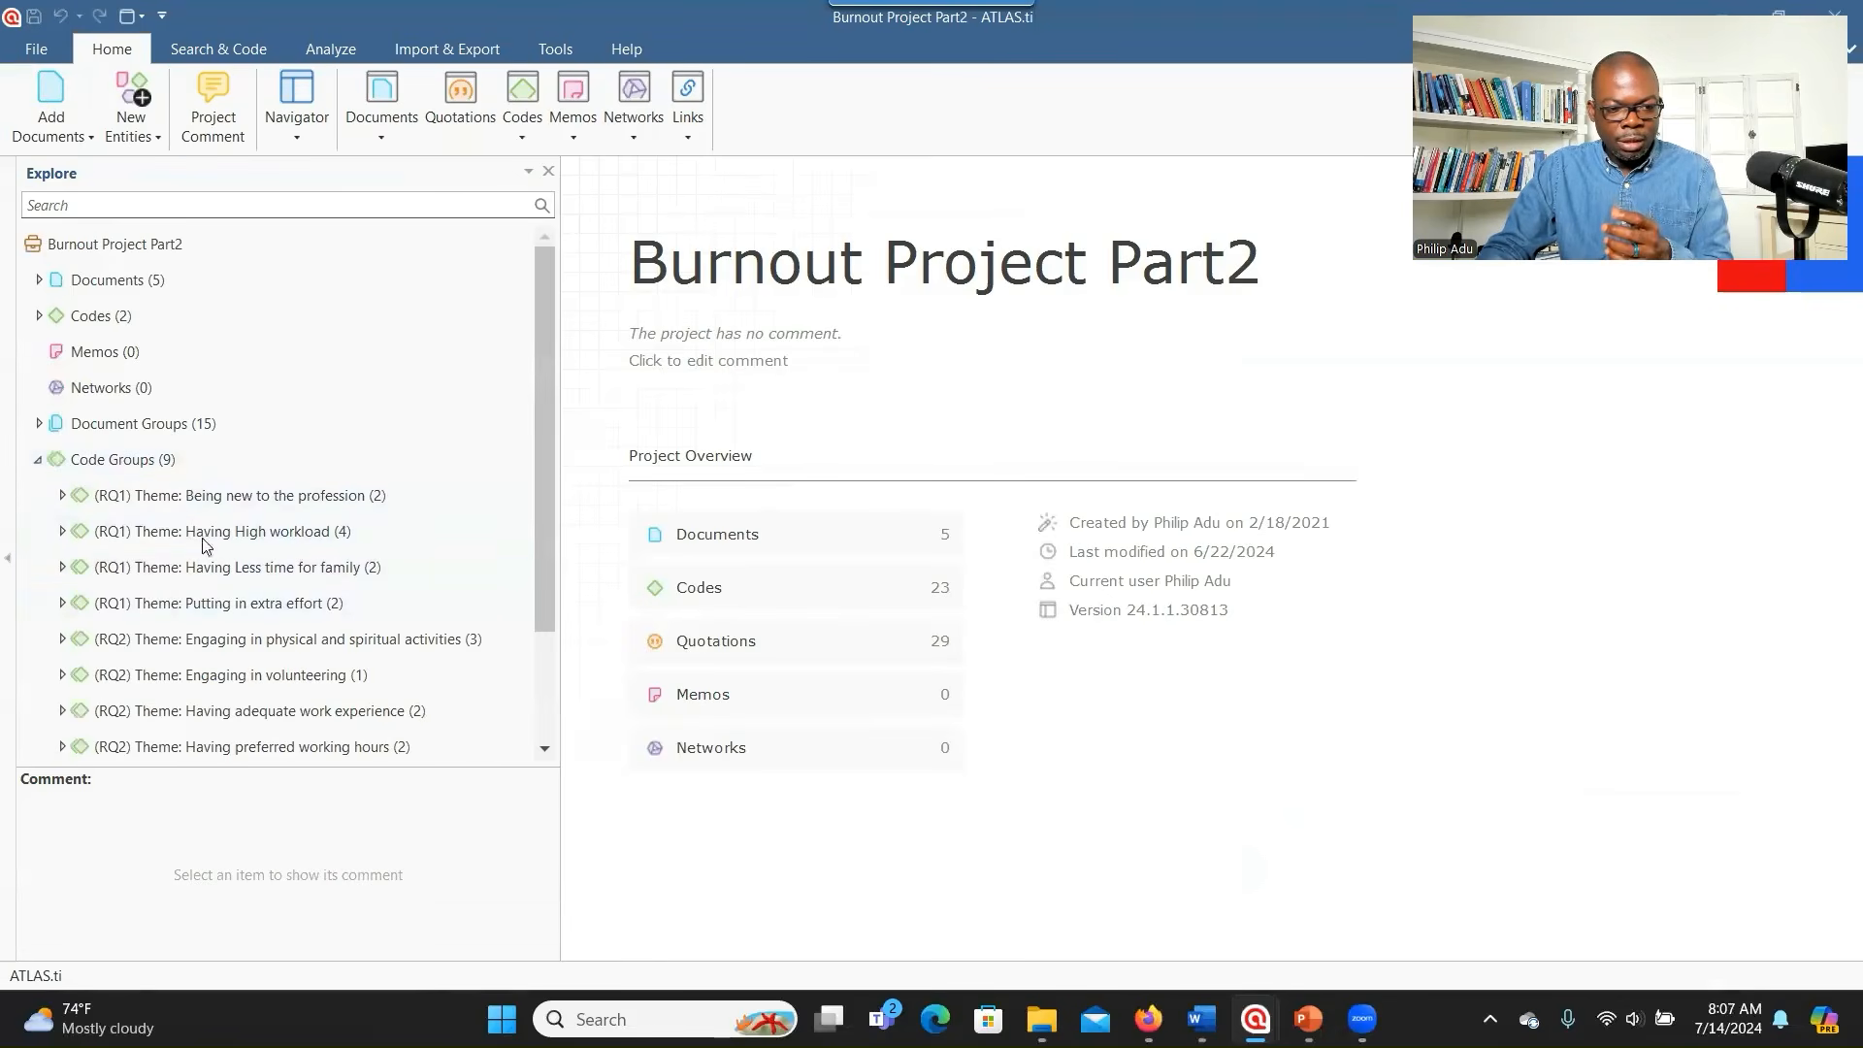
pyautogui.click(125, 462)
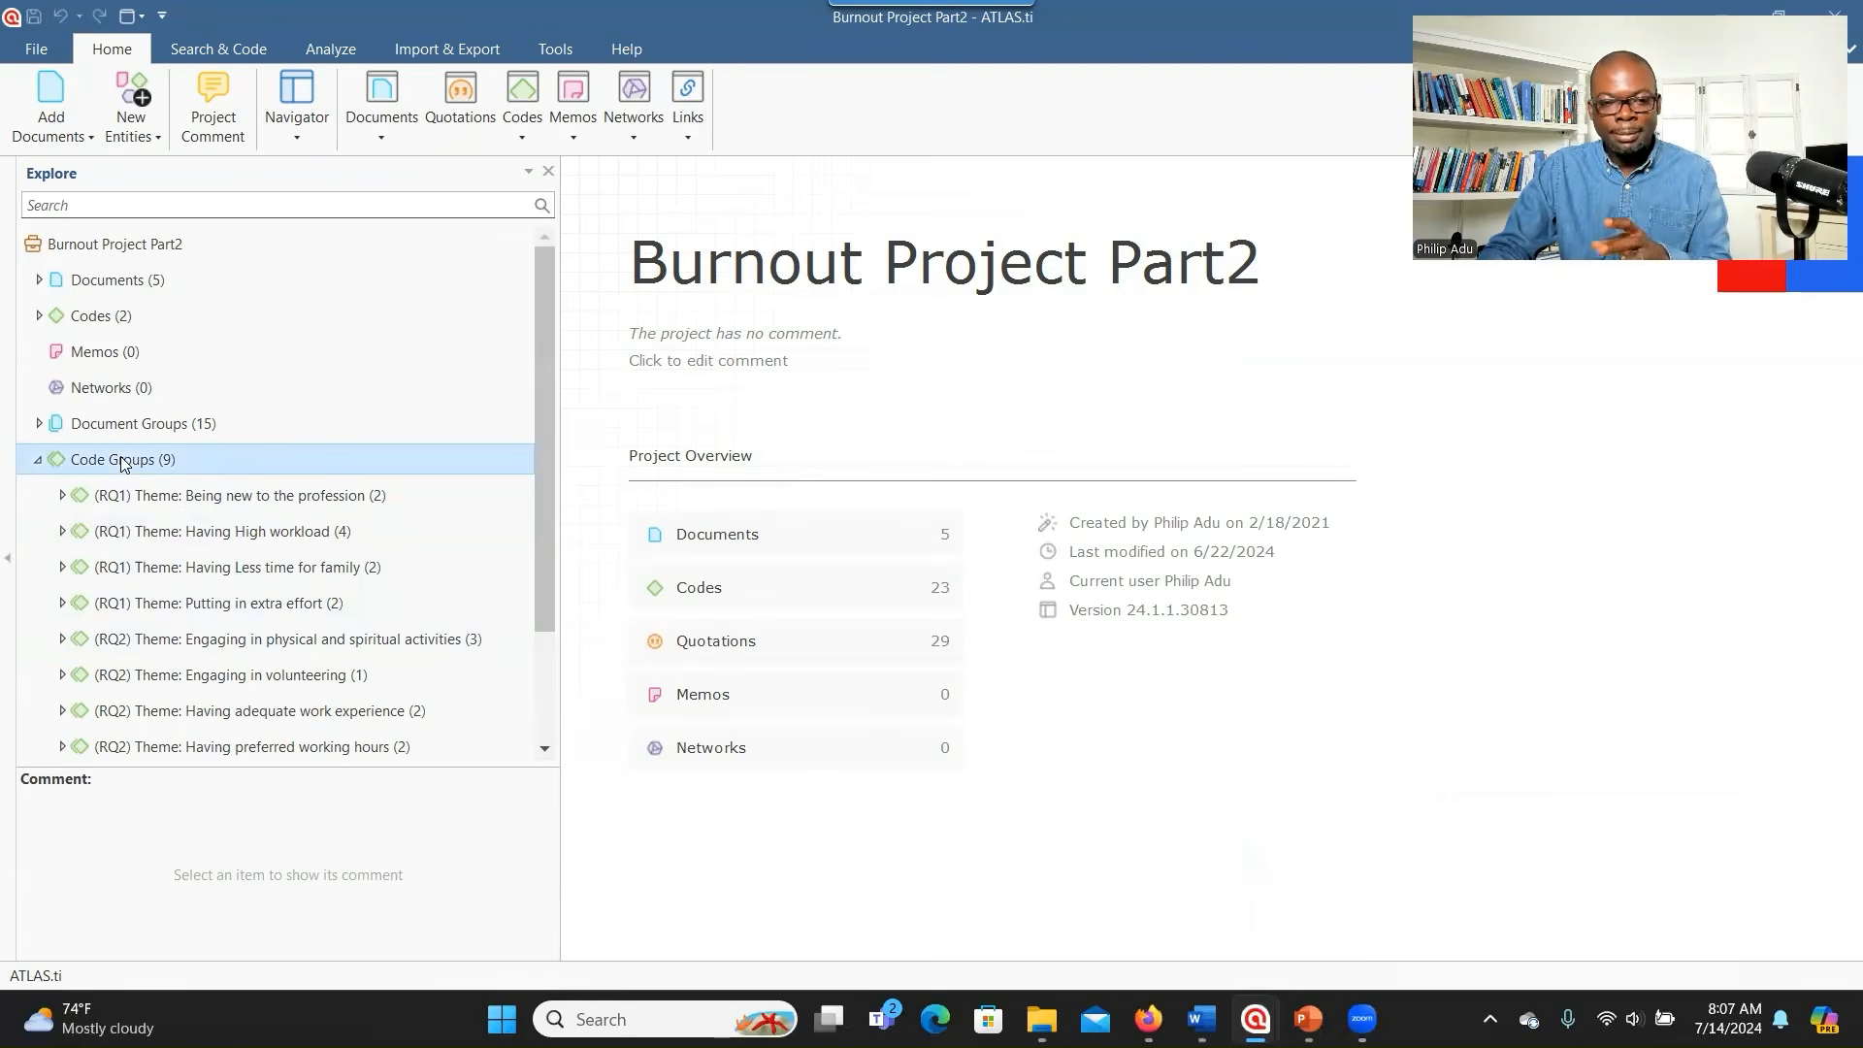